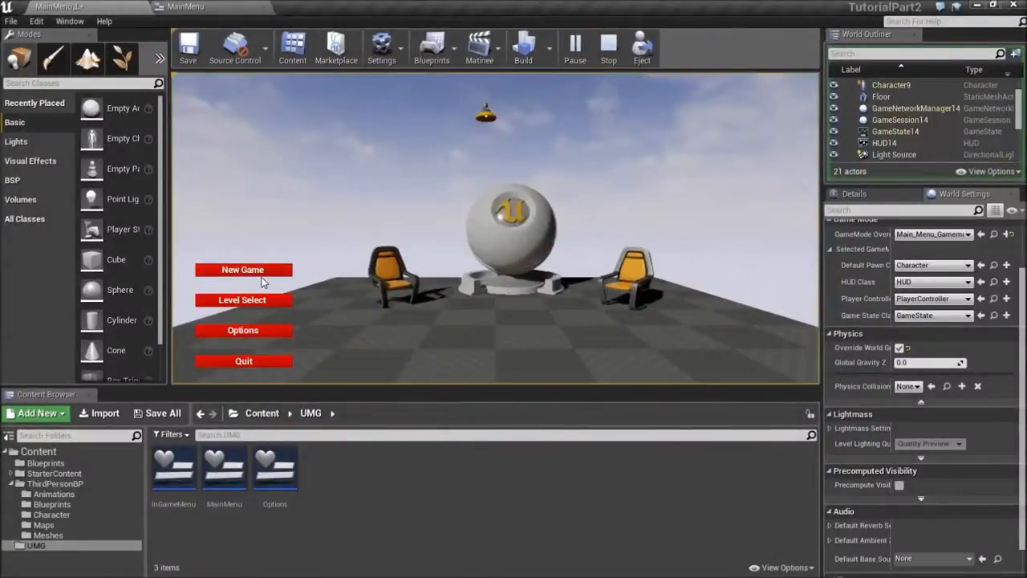
Step: Stop the menu test after choosing Options and open the Options widget for editing
{"action": "left_click", "coordinate": [285, 329]}
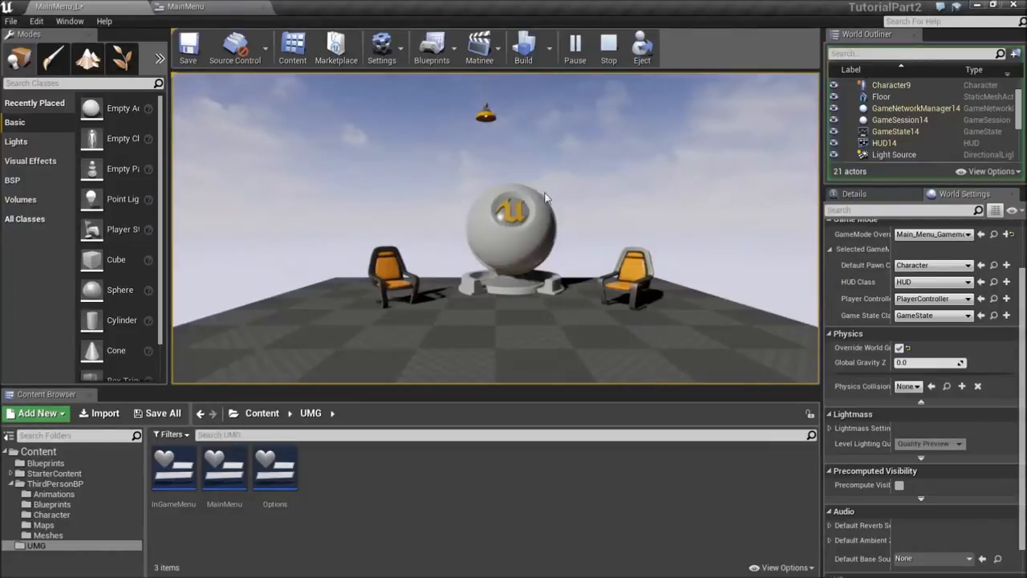
{"action": "key", "text": "Escape"}
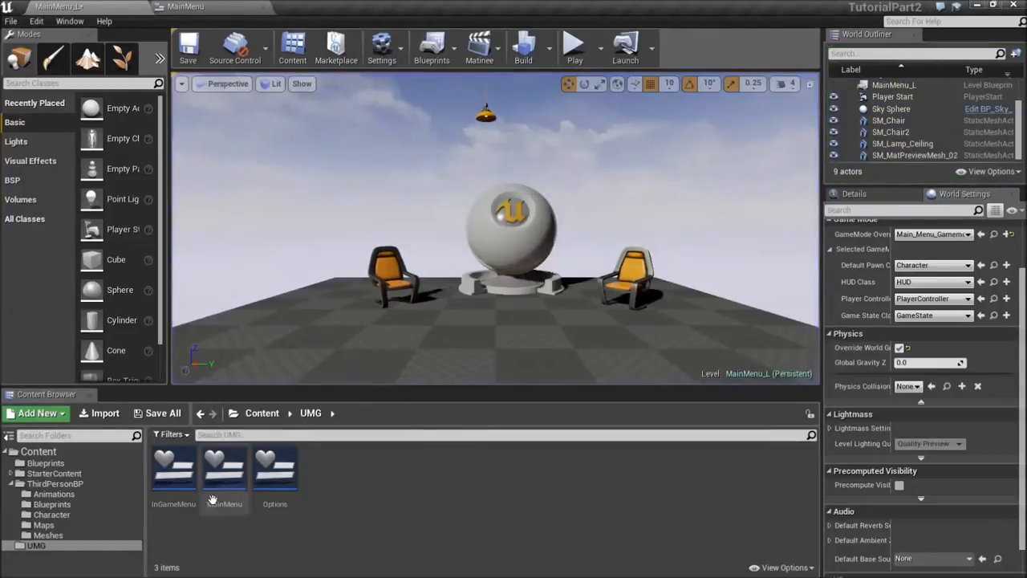
{"action": "double_click", "coordinate": [275, 472]}
{"action": "right_click", "coordinate": [262, 269]}
{"action": "key", "text": "Escape"}
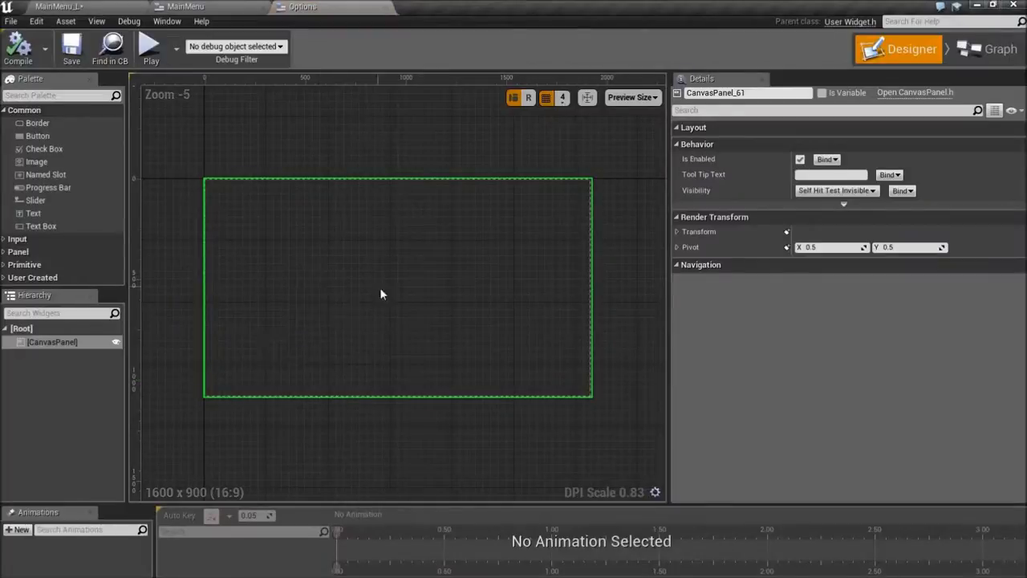
Step: Place a Text widget near the canvas's upper-left corner, at about X 44, Y 32
{"action": "scroll", "coordinate": [390, 297], "scroll_direction": "up", "scroll_amount": 1}
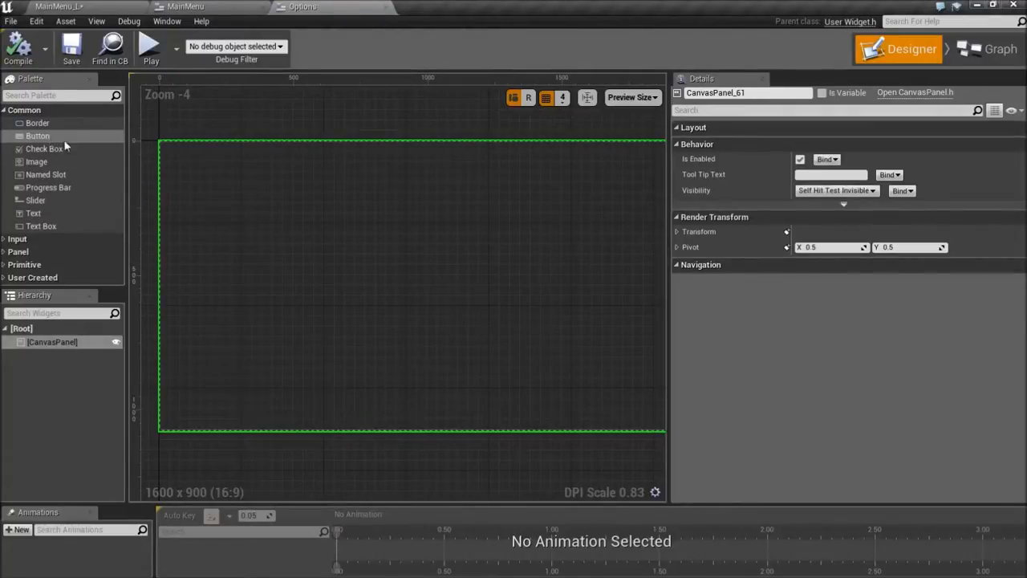
{"action": "scroll", "coordinate": [316, 287], "scroll_direction": "up", "scroll_amount": 4}
{"action": "scroll", "coordinate": [449, 305], "scroll_direction": "down", "scroll_amount": 2}
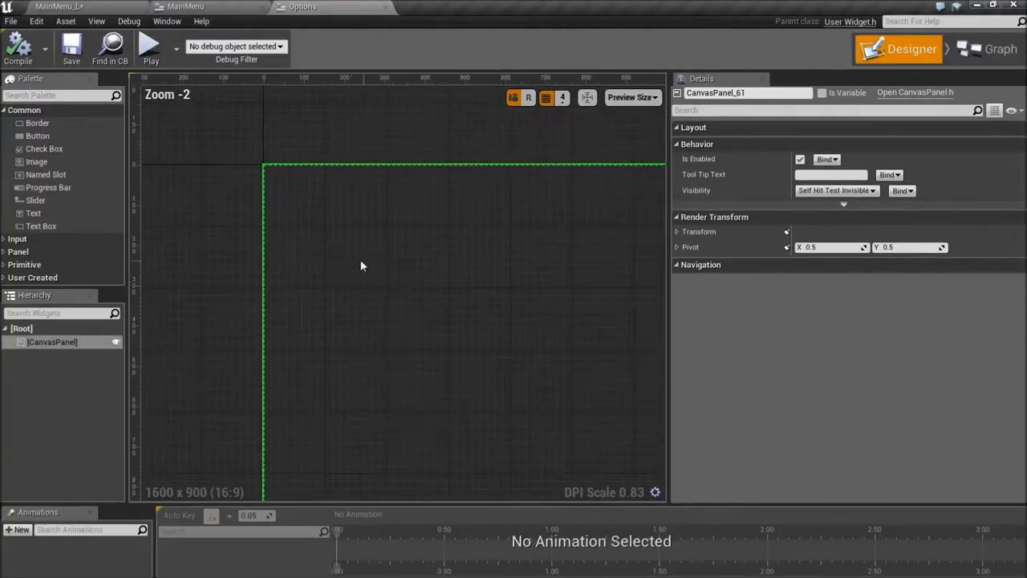
{"action": "scroll", "coordinate": [372, 250], "scroll_direction": "up", "scroll_amount": 2}
{"action": "right_click_drag", "start_coordinate": [373, 251], "coordinate": [289, 226]}
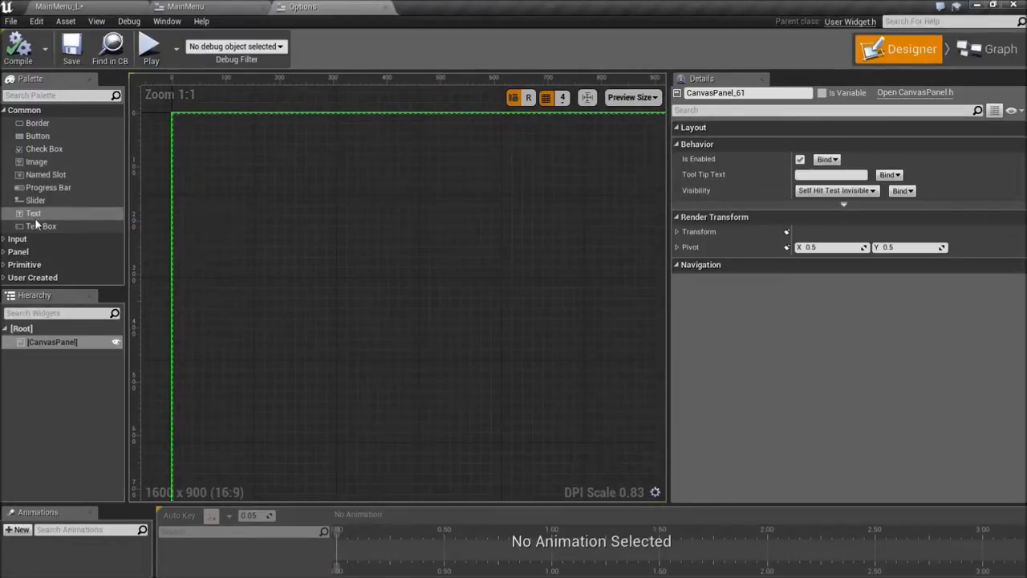
{"action": "left_click_drag", "start_coordinate": [36, 223], "coordinate": [234, 138]}
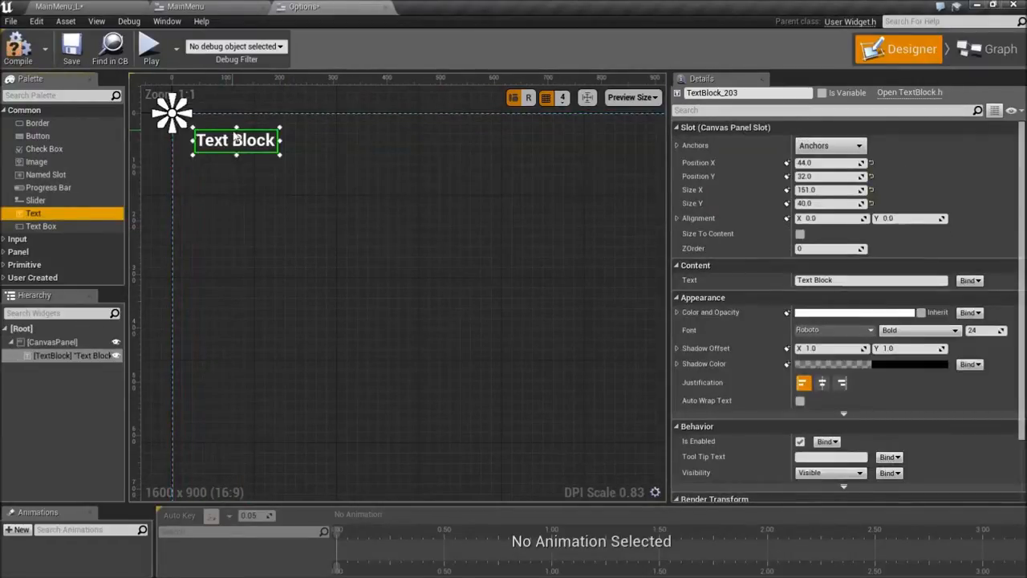
{"action": "left_click", "coordinate": [226, 139]}
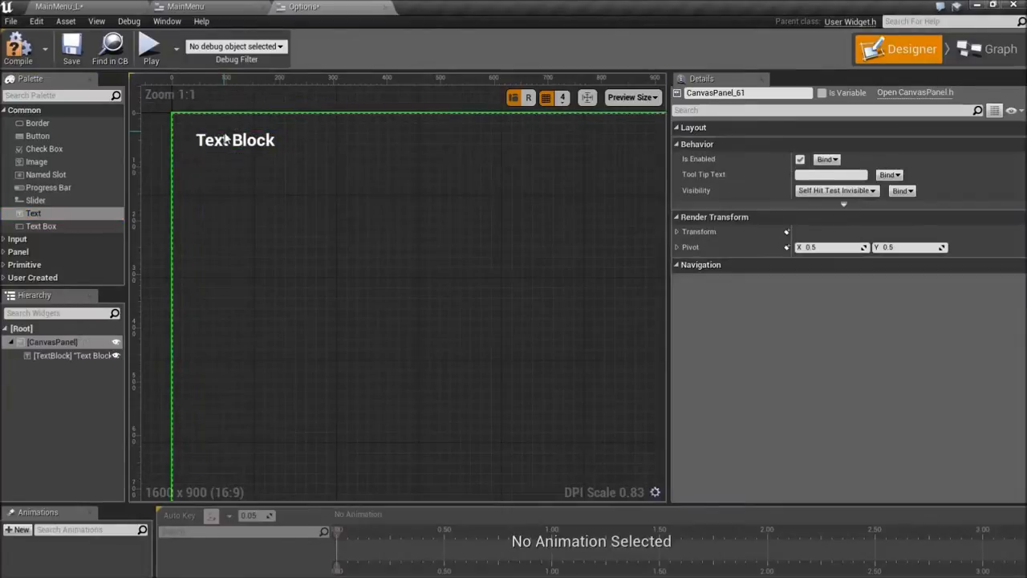
{"action": "left_click", "coordinate": [225, 139]}
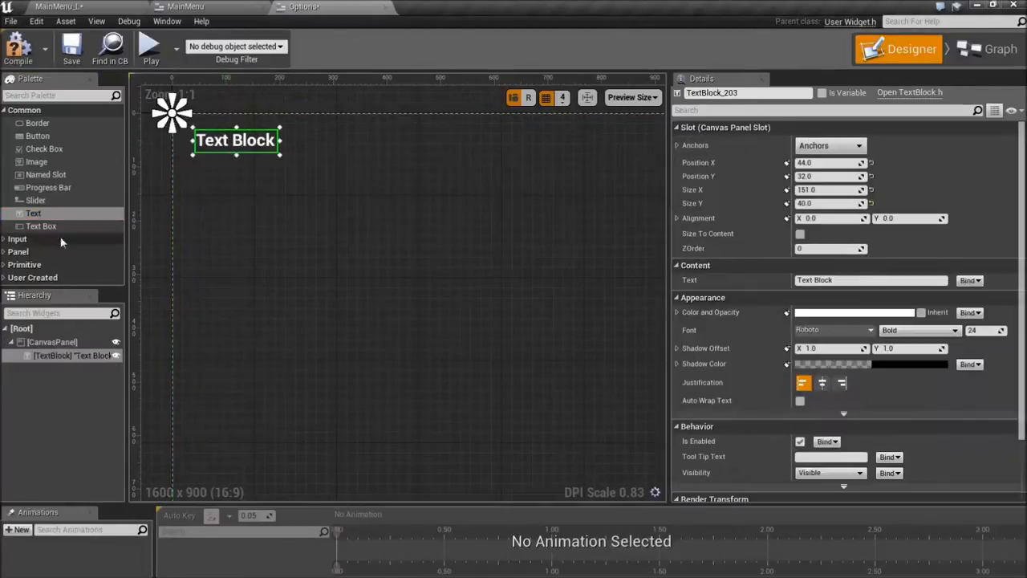
Step: Add a Vertical Box to the canvas below the text block
{"action": "left_click", "coordinate": [11, 253]}
{"action": "scroll", "coordinate": [84, 254], "scroll_direction": "down", "scroll_amount": 4}
{"action": "scroll", "coordinate": [75, 204], "scroll_direction": "down", "scroll_amount": 1}
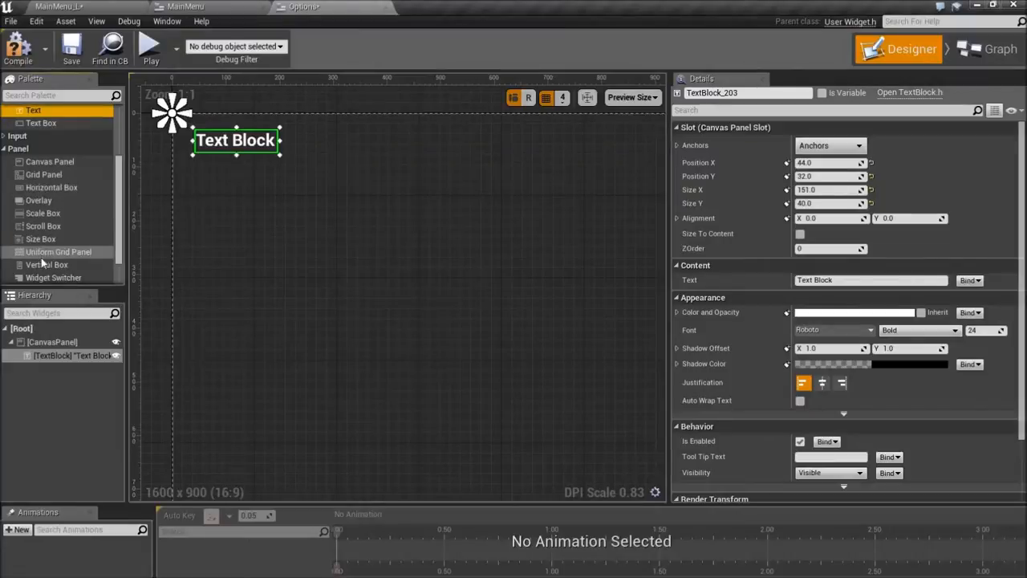
{"action": "left_click_drag", "start_coordinate": [41, 261], "coordinate": [261, 200]}
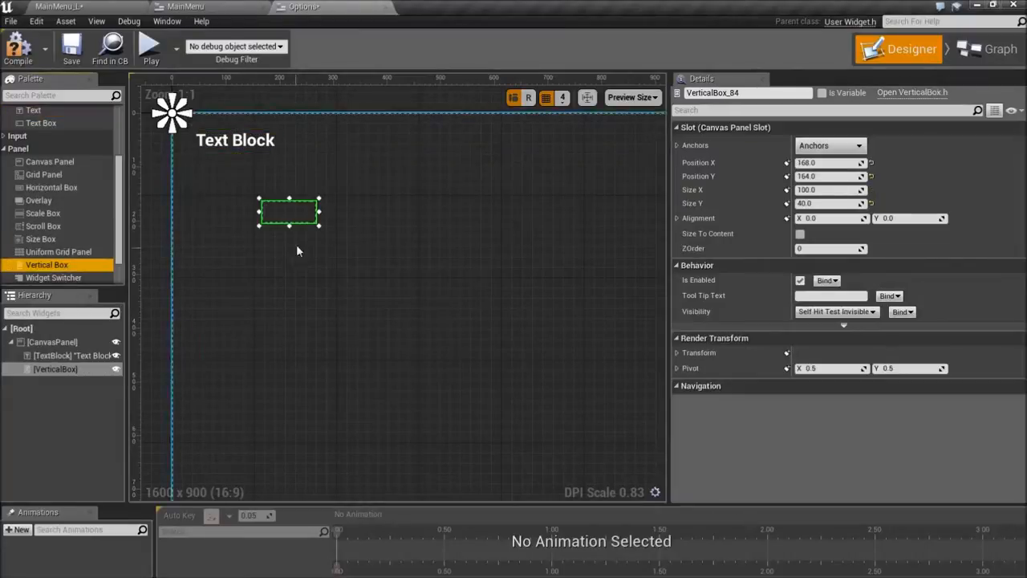
Step: Set the vertical box's position to X 100 and Y 100
{"action": "left_click", "coordinate": [870, 162]}
{"action": "left_click", "coordinate": [871, 176]}
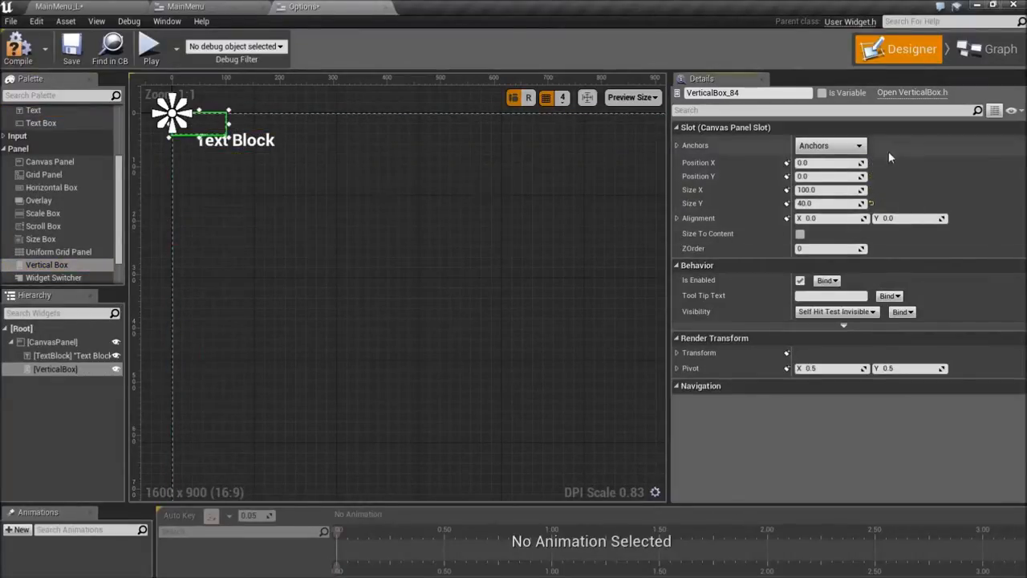
{"action": "left_click", "coordinate": [817, 163]}
{"action": "type", "text": "50"}
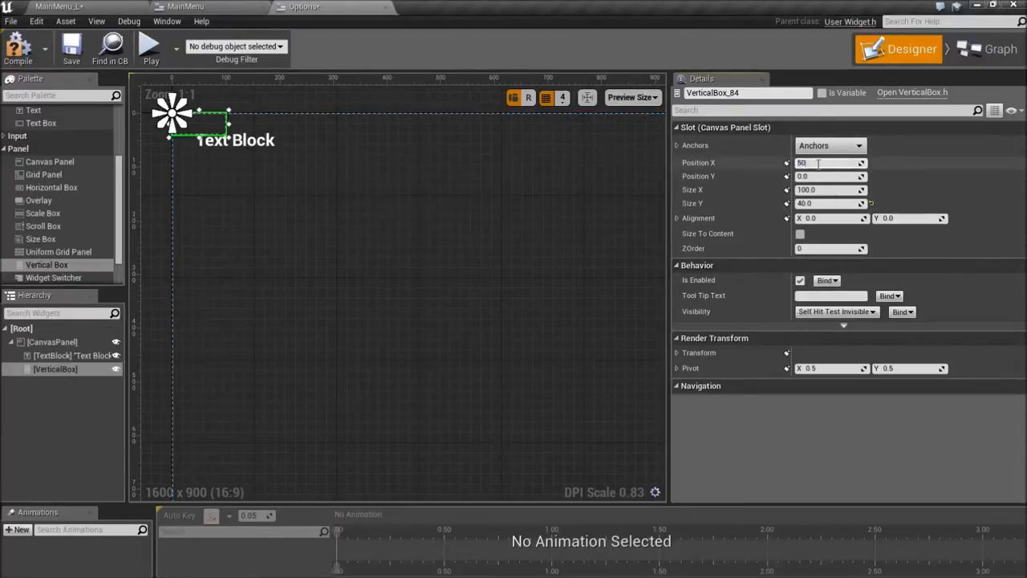
{"action": "key", "text": "BackSpace"}
{"action": "key", "text": "BackSpace"}
{"action": "type", "text": "100"}
{"action": "key", "text": "Return"}
{"action": "key", "text": "Tab"}
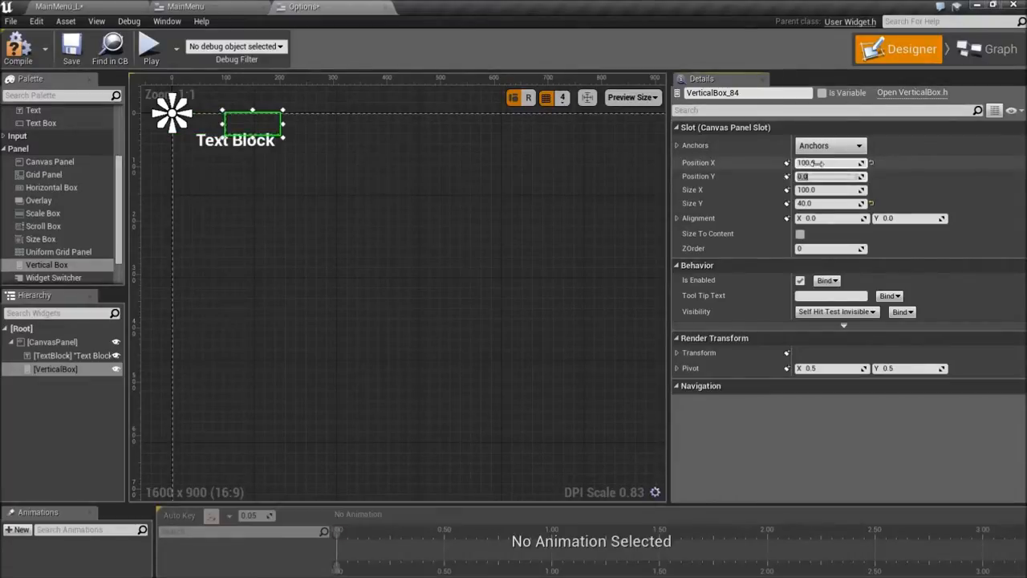
{"action": "type", "text": "100"}
{"action": "key", "text": "Return"}
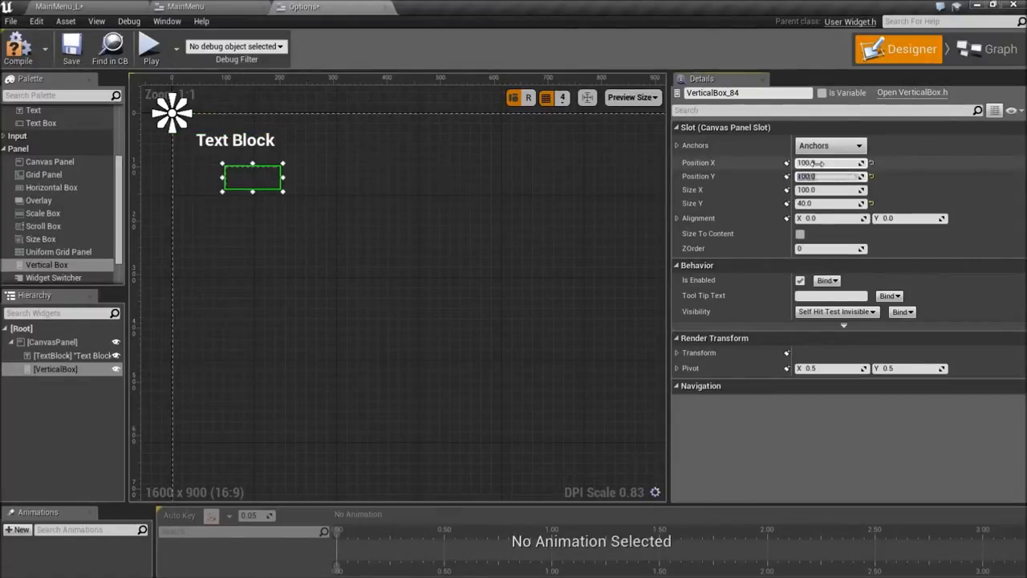
Step: Nest the text block inside the vertical box and set the box's Size X to 800
{"action": "left_click", "coordinate": [240, 143]}
{"action": "left_click_drag", "start_coordinate": [60, 365], "coordinate": [62, 373]}
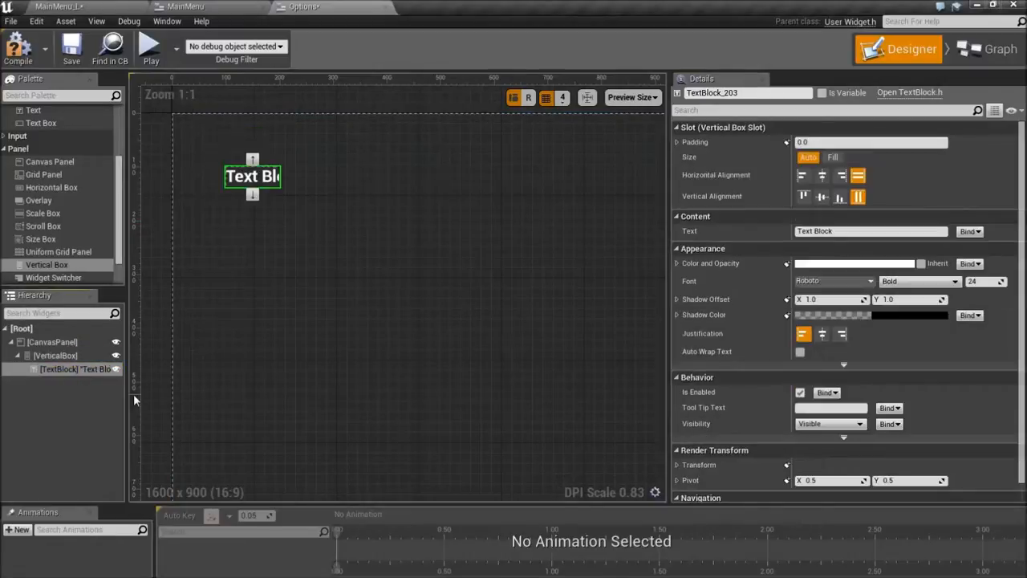
{"action": "left_click", "coordinate": [55, 356]}
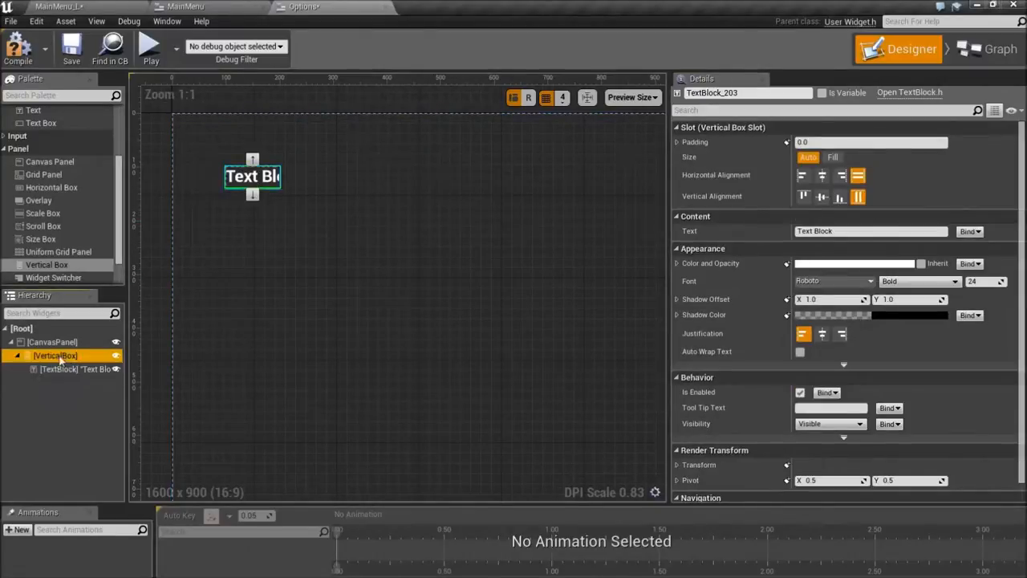
{"action": "left_click", "coordinate": [823, 189]}
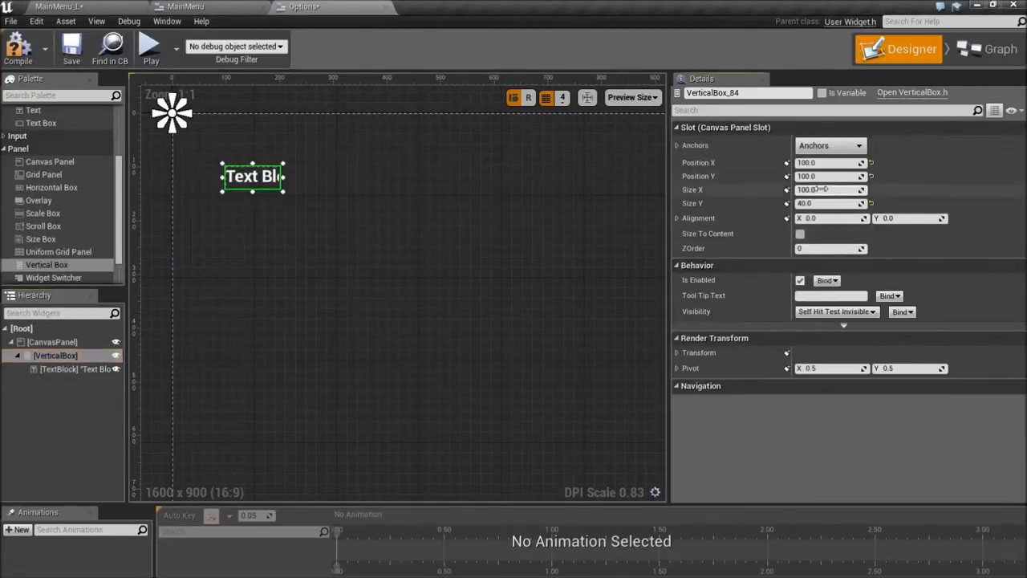
{"action": "type", "text": "500"}
{"action": "key", "text": "Return"}
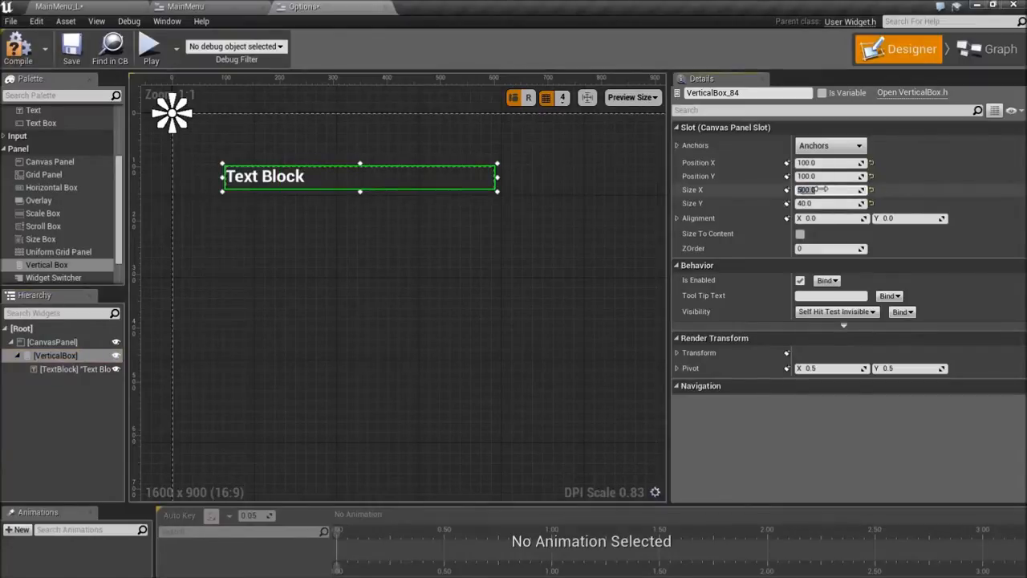
{"action": "type", "text": "800"}
{"action": "key", "text": "Return"}
Step: Increase the vertical box's Size Y through 600, 700 and 800 to 900
{"action": "left_click", "coordinate": [817, 203]}
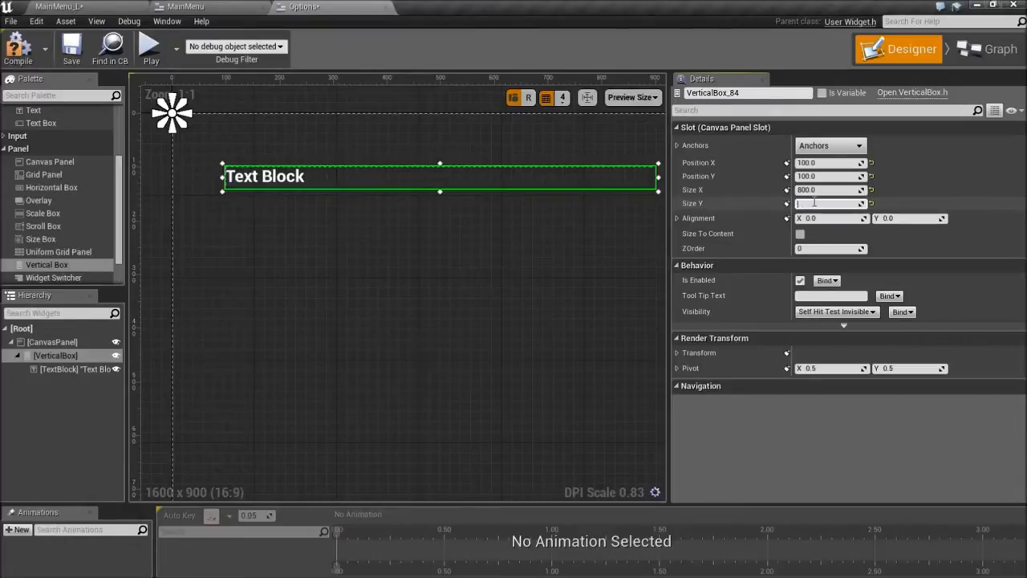
{"action": "type", "text": "600"}
{"action": "key", "text": "Return"}
{"action": "scroll", "coordinate": [401, 289], "scroll_direction": "down", "scroll_amount": 4}
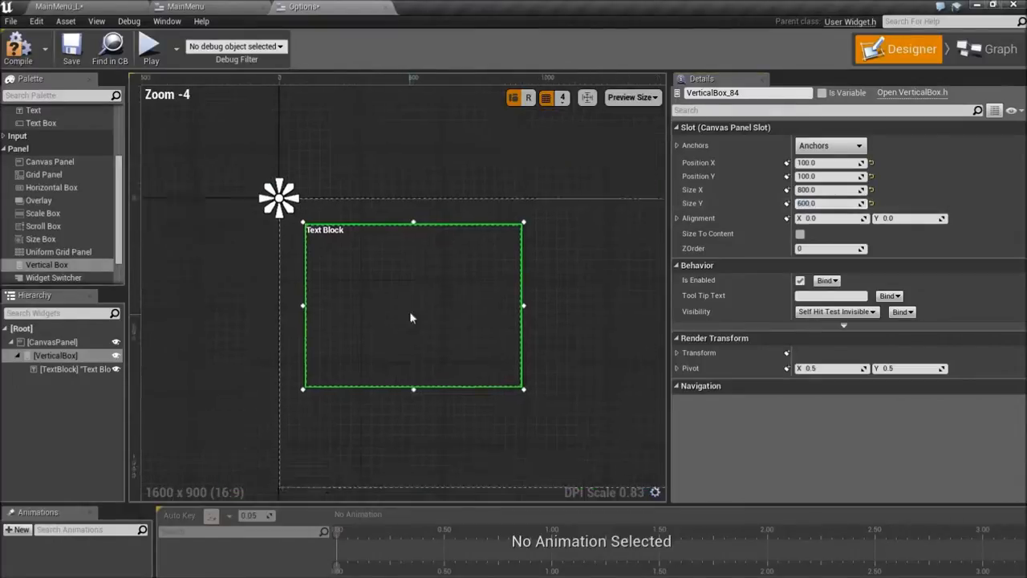
{"action": "right_click_drag", "start_coordinate": [412, 312], "coordinate": [412, 256]}
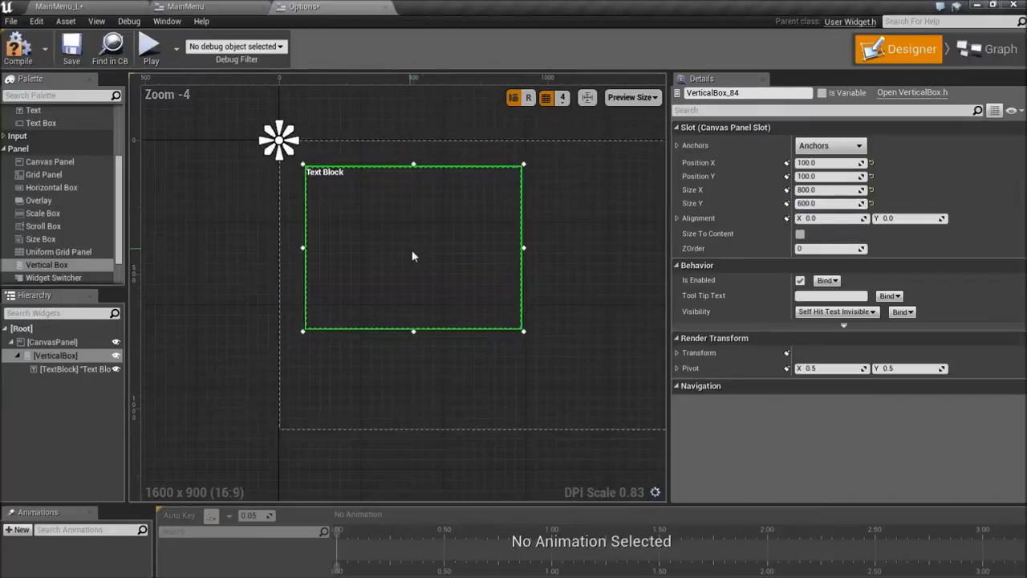
{"action": "left_click", "coordinate": [835, 204]}
{"action": "type", "text": "700"}
{"action": "key", "text": "Return"}
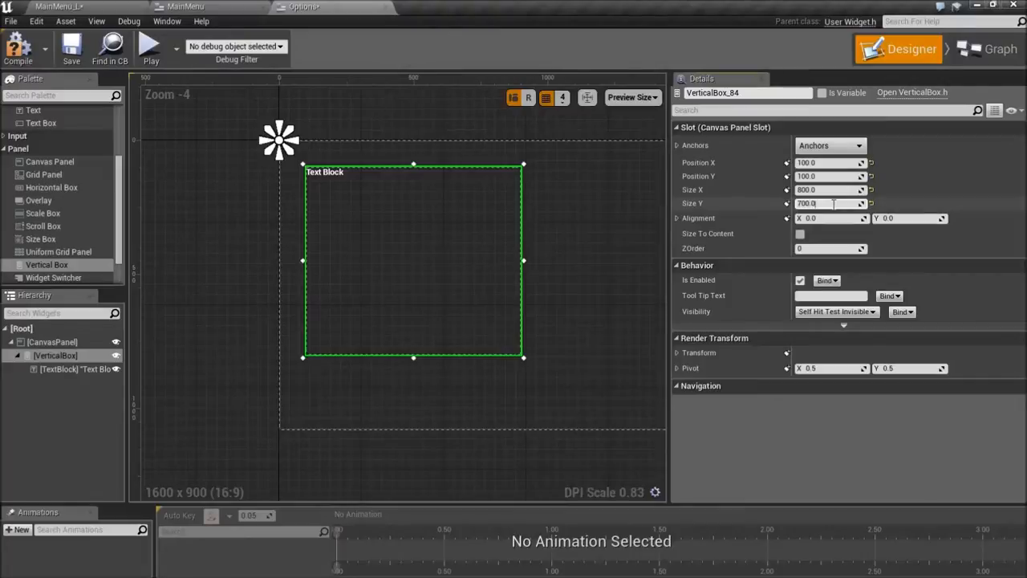
{"action": "left_click_drag", "start_coordinate": [833, 203], "coordinate": [778, 204]}
{"action": "type", "text": "800"}
{"action": "key", "text": "Return"}
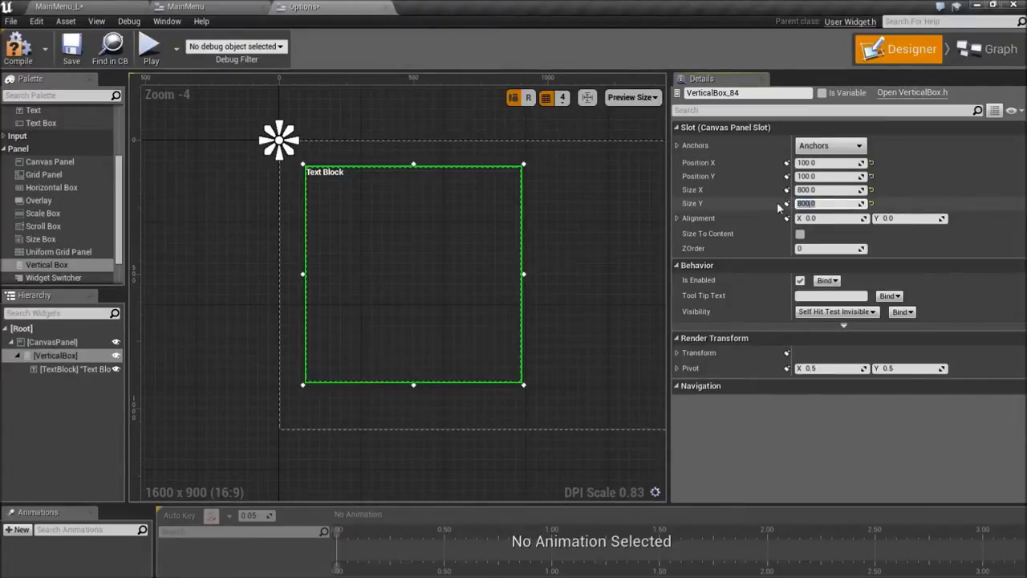
{"action": "type", "text": "900"}
{"action": "key", "text": "Return"}
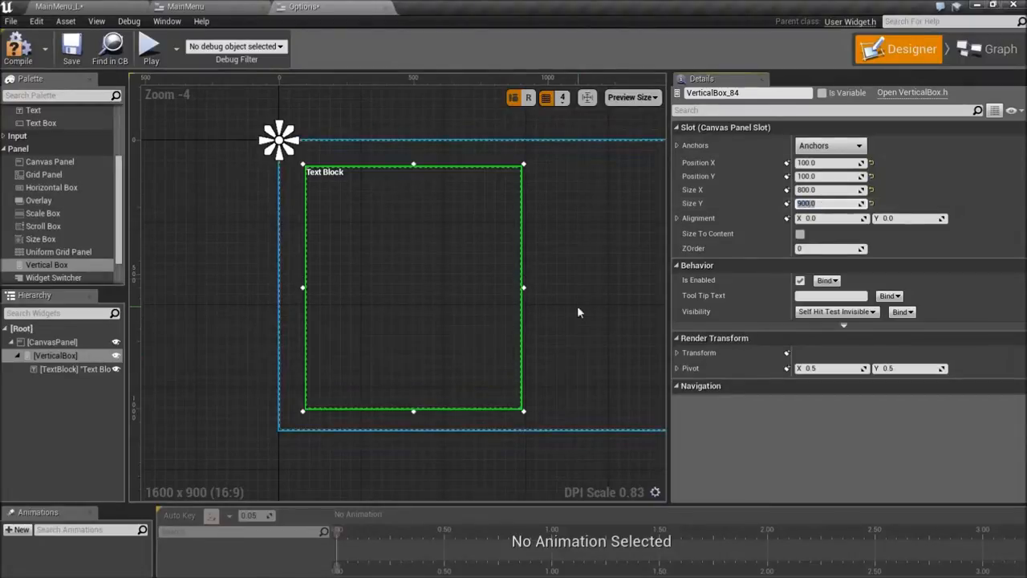
Step: Rename the text block inside the vertical box to T_OptionsLabel
{"action": "scroll", "coordinate": [416, 240], "scroll_direction": "up", "scroll_amount": 2}
{"action": "left_click", "coordinate": [49, 370]}
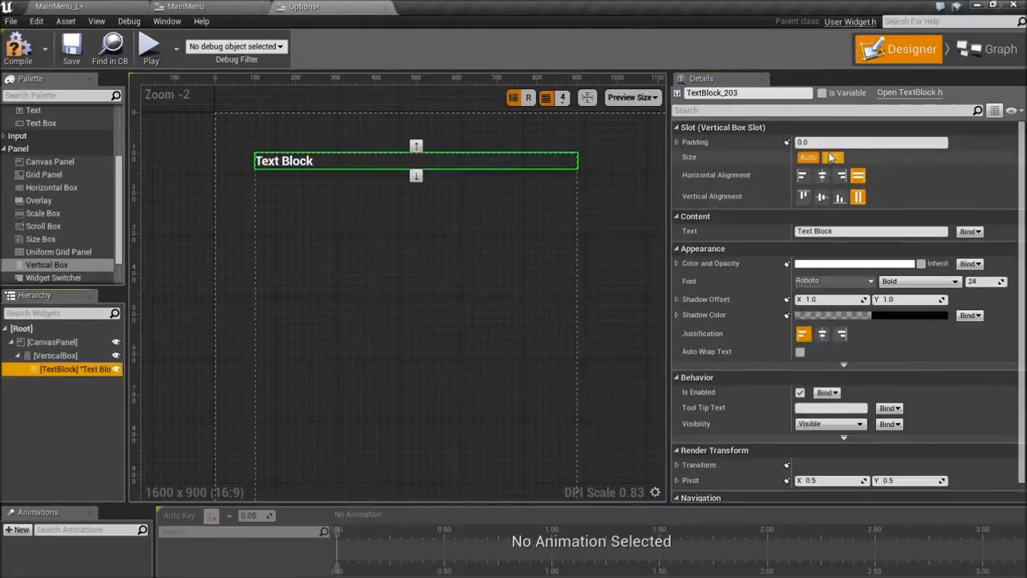
{"action": "left_click", "coordinate": [698, 94]}
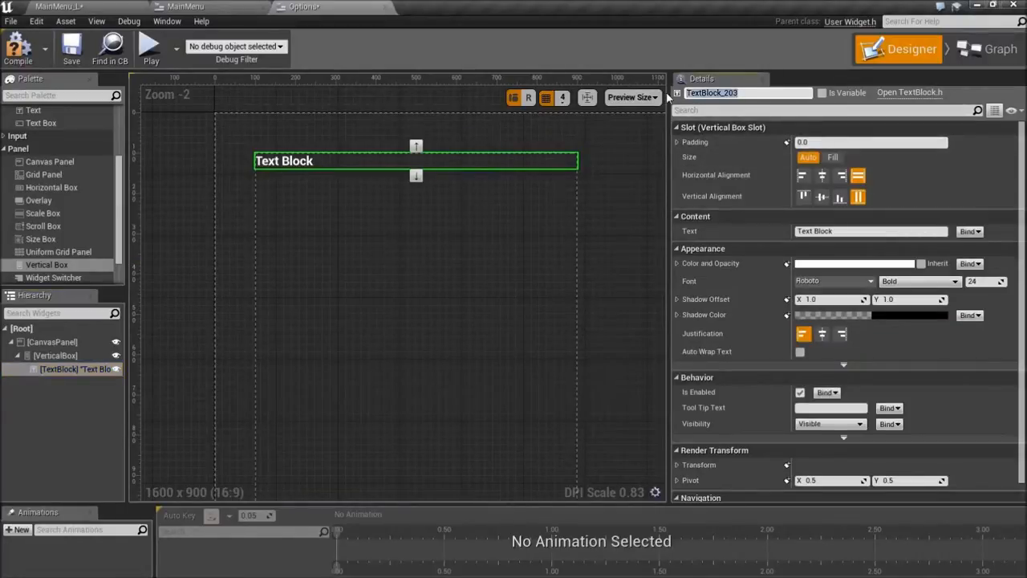
{"action": "type", "text": "T_Options"}
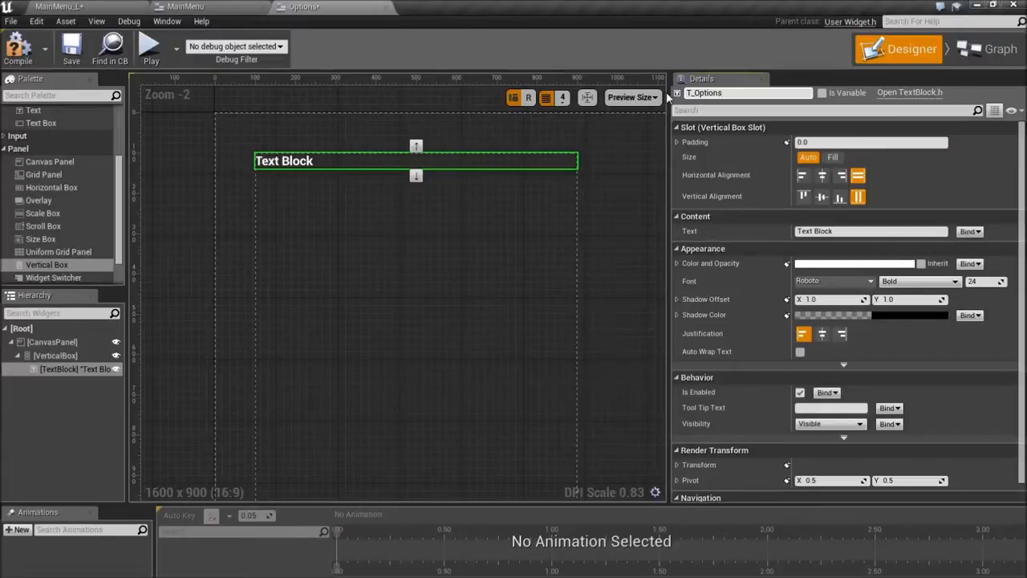
{"action": "type", "text": "Label"}
{"action": "key", "text": "Return"}
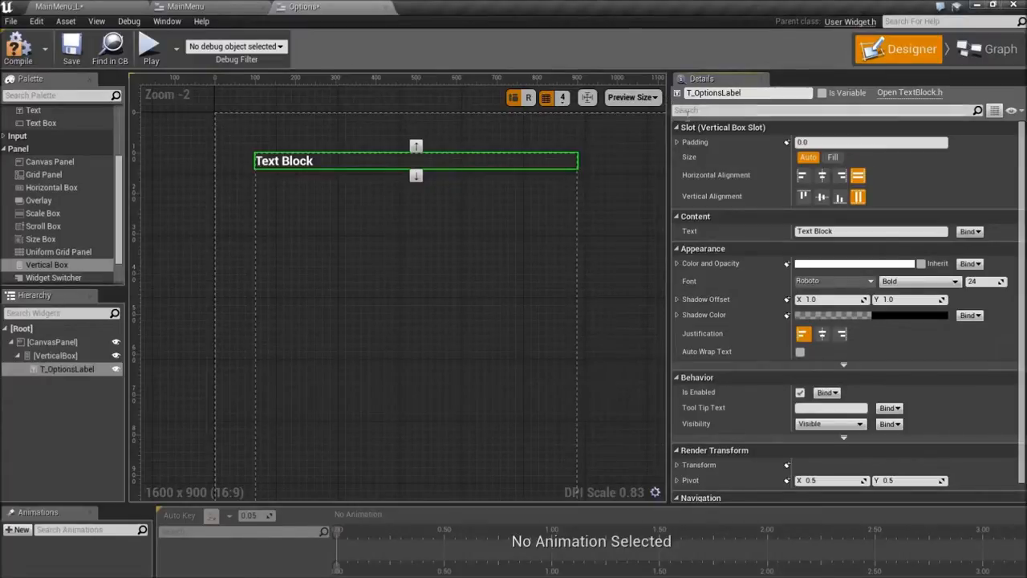
Step: Set the displayed text of T_OptionsLabel to "Graphics"
{"action": "left_click", "coordinate": [792, 231]}
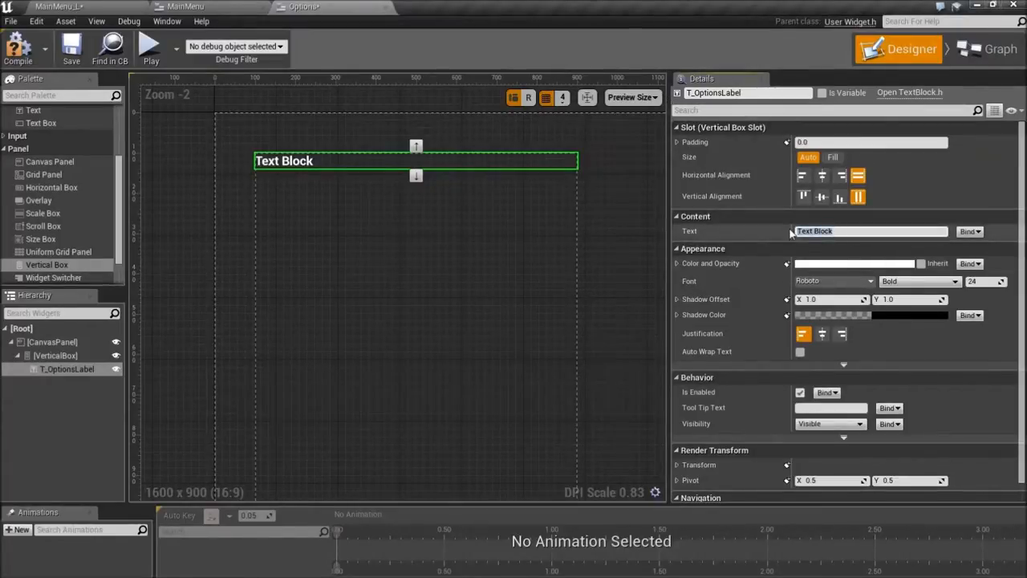
{"action": "type", "text": "Graphics"}
{"action": "key", "text": "Return"}
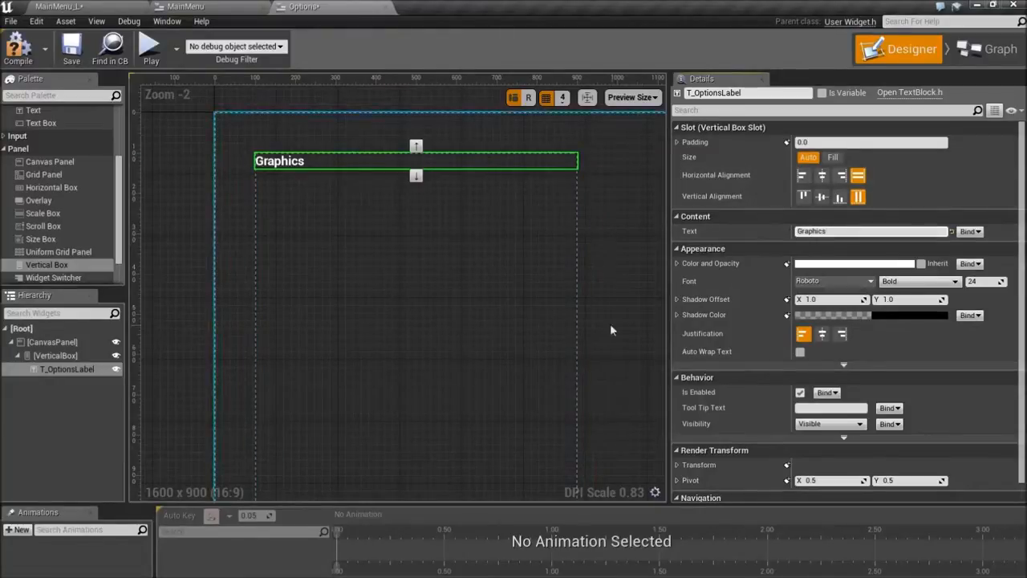
Step: Center the Graphics label horizontally within the vertical box
{"action": "scroll", "coordinate": [521, 301], "scroll_direction": "up", "scroll_amount": 1}
{"action": "scroll", "coordinate": [402, 265], "scroll_direction": "up", "scroll_amount": 1}
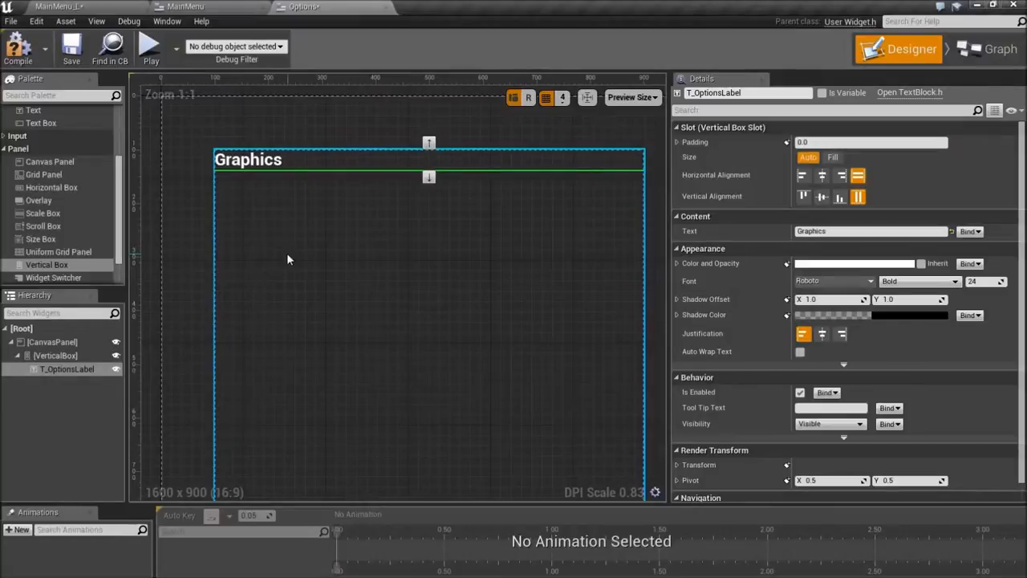
{"action": "left_click", "coordinate": [824, 178]}
{"action": "left_click", "coordinate": [447, 285]}
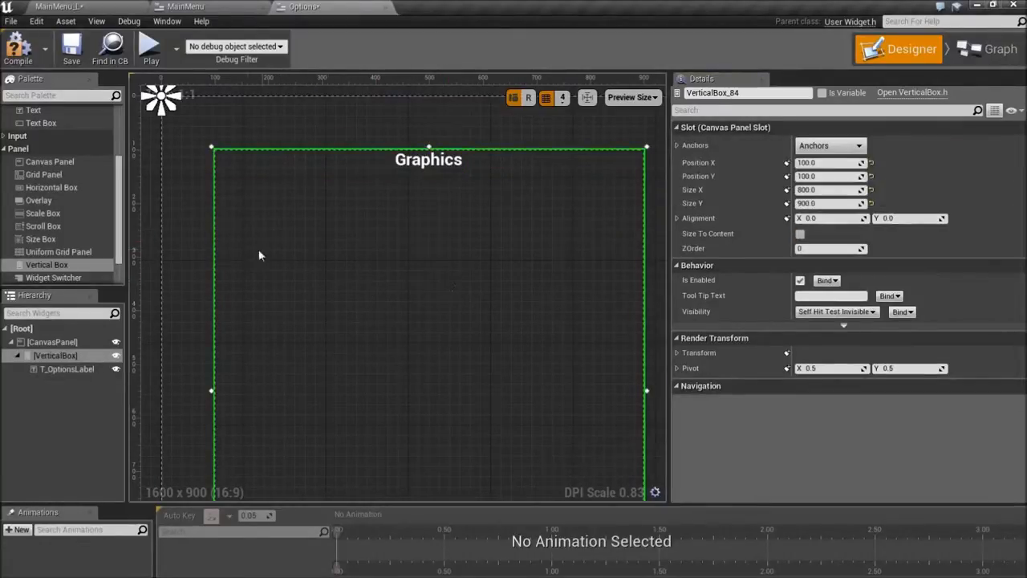
Step: Add a second text block to the vertical box below the Graphics heading
{"action": "scroll", "coordinate": [41, 217], "scroll_direction": "up", "scroll_amount": 1}
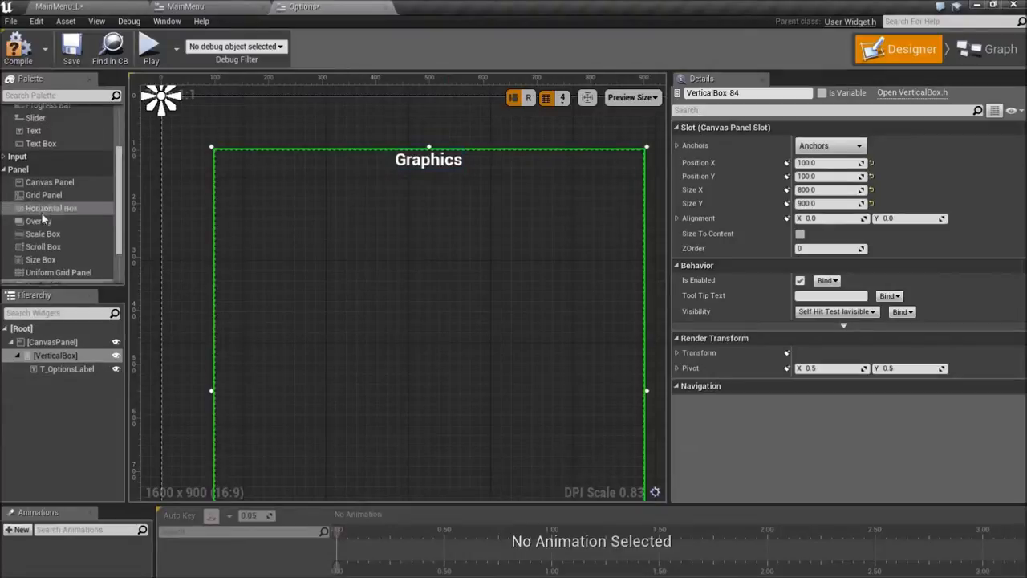
{"action": "scroll", "coordinate": [41, 212], "scroll_direction": "up", "scroll_amount": 4}
{"action": "left_click", "coordinate": [41, 212]}
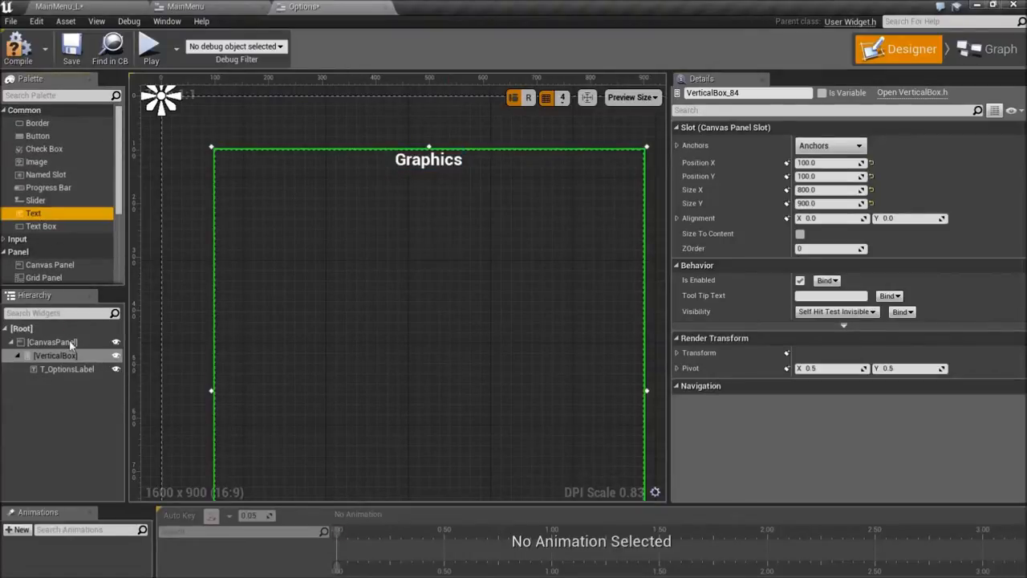
{"action": "left_click_drag", "start_coordinate": [62, 359], "coordinate": [64, 360]}
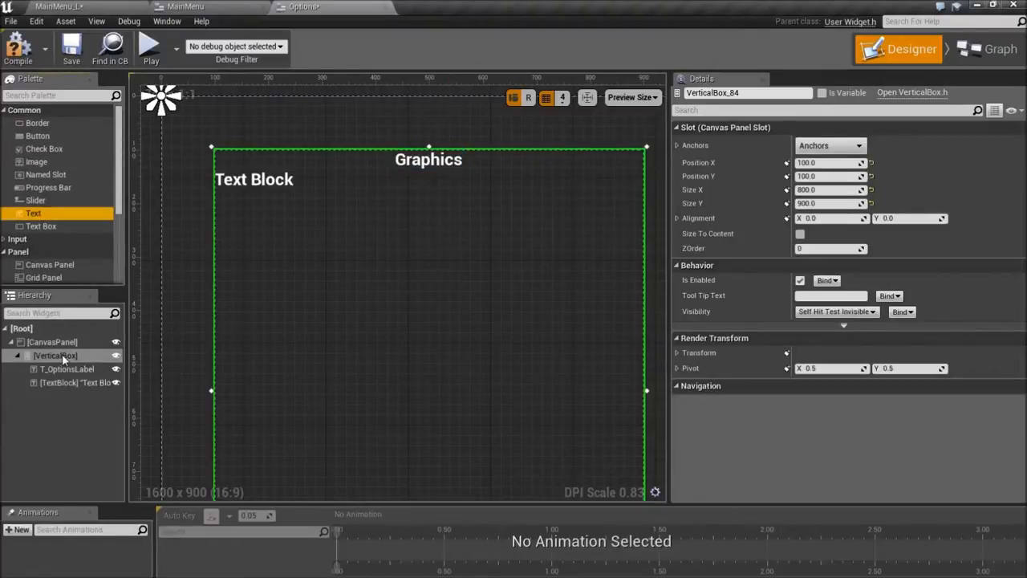
Step: Rename the new text block below the Graphics heading to T_SHadowQuality
{"action": "left_click", "coordinate": [334, 183]}
{"action": "left_click", "coordinate": [722, 92]}
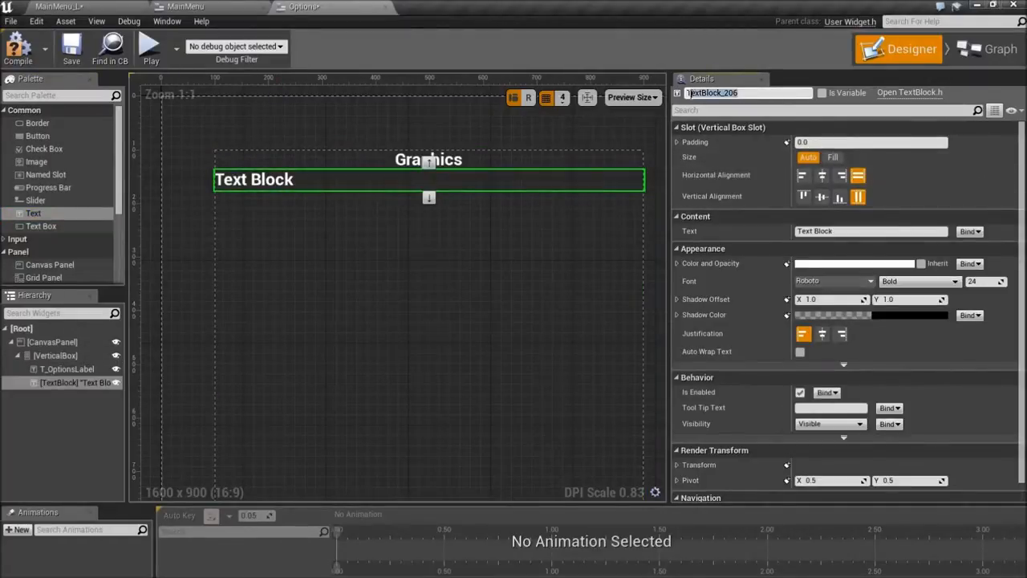
{"action": "type", "text": "T_SH"}
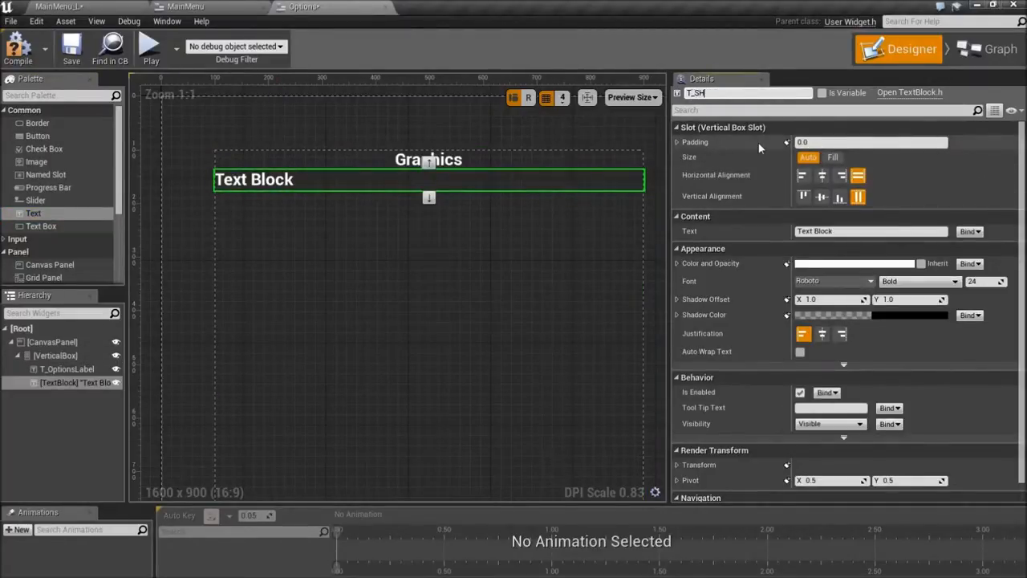
{"action": "type", "text": "adowOuality"}
{"action": "key", "text": "Return"}
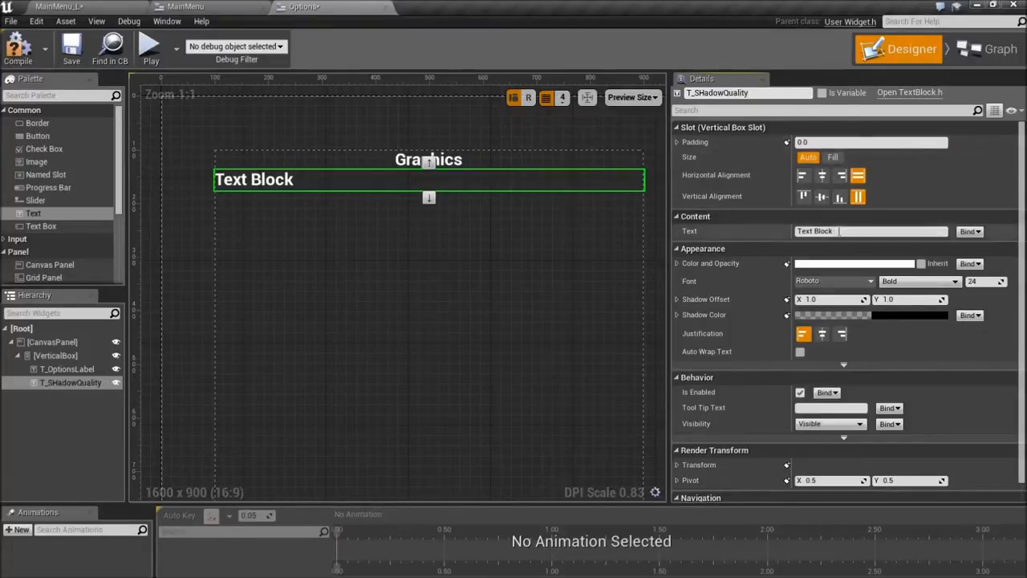
Step: Set the displayed text of T_SHadowQuality to "Shadow Quailty"
{"action": "left_click", "coordinate": [839, 231]}
{"action": "type", "text": "S"}
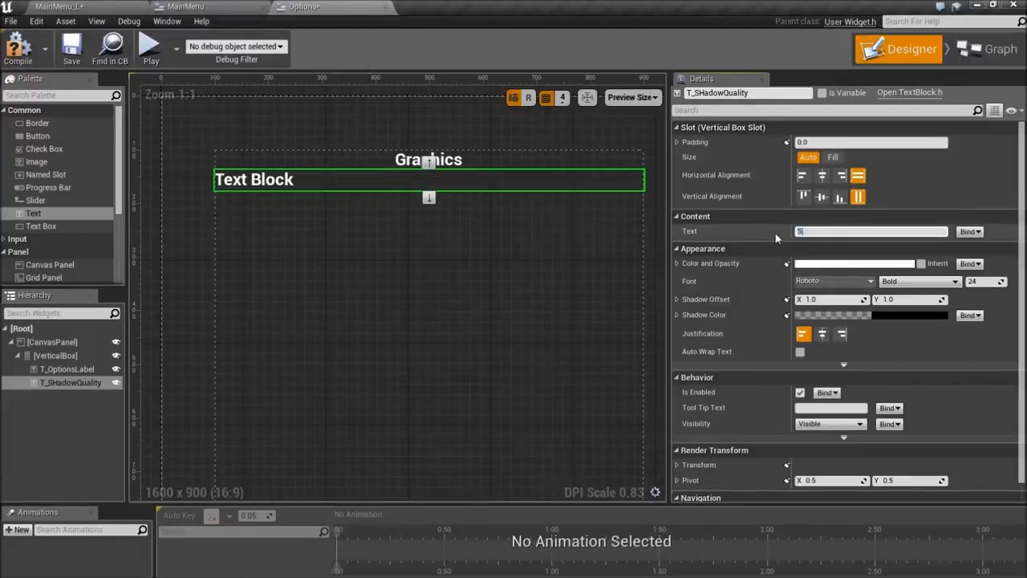
{"action": "type", "text": "hadow Qua"}
{"action": "type", "text": "lity"}
{"action": "key", "text": "Return"}
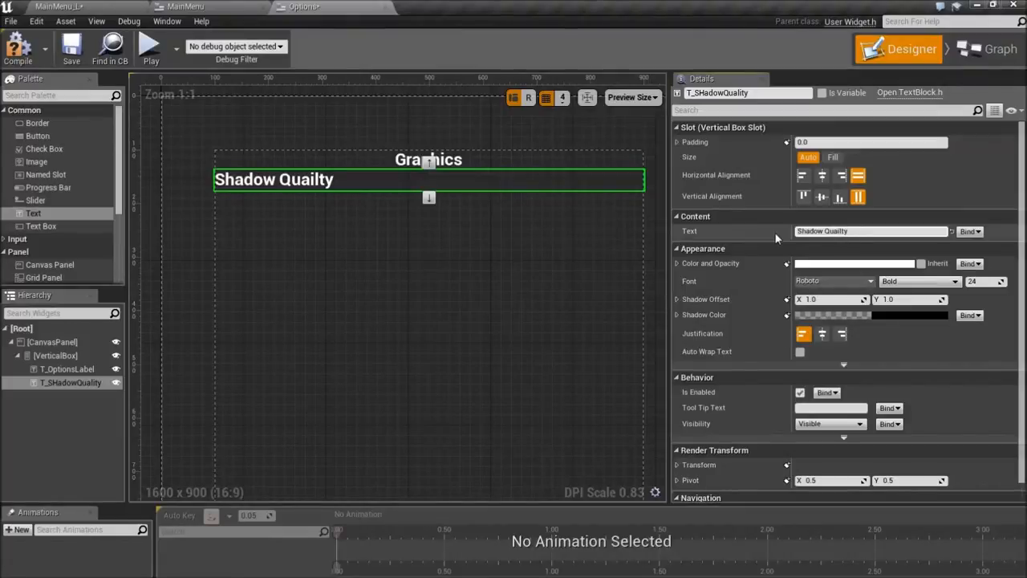
{"action": "scroll", "coordinate": [525, 266], "scroll_direction": "up", "scroll_amount": 1}
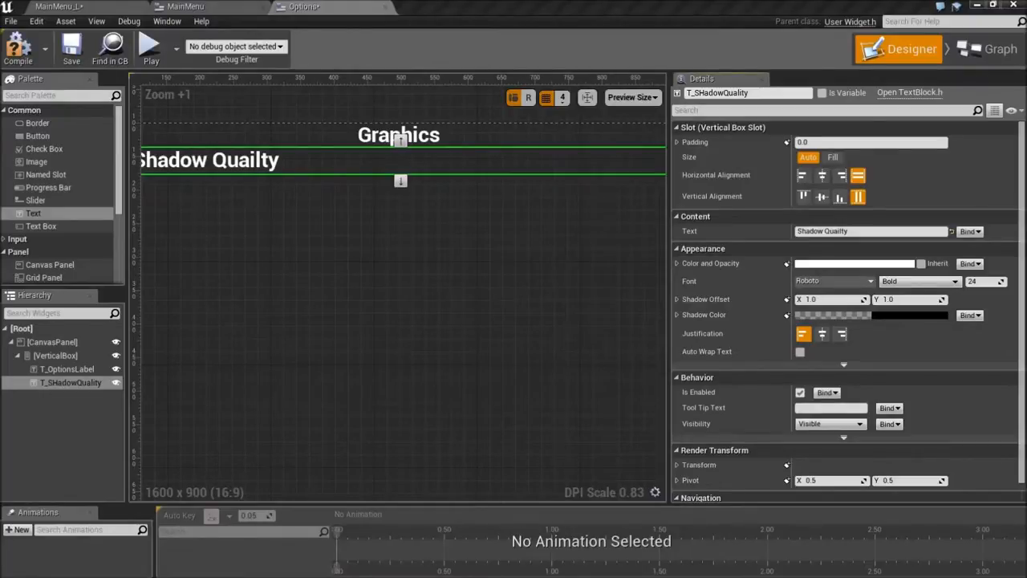
Step: Switch to the web browser and review the Unreal Scalability Reference page through the sg.ShadowQuality levels 0 to 3
{"action": "left_click", "coordinate": [980, 6]}
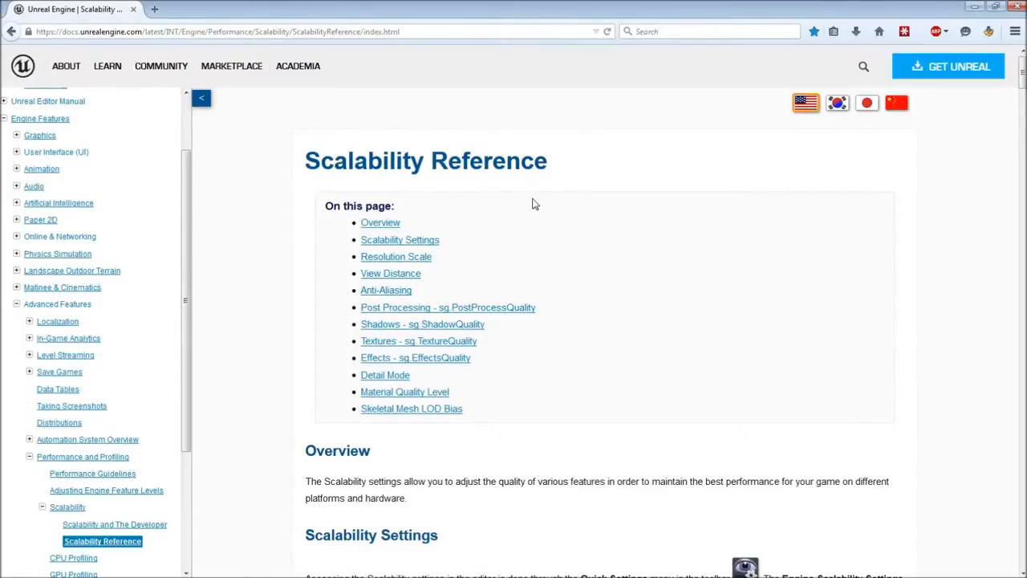
{"action": "scroll", "coordinate": [534, 205], "scroll_direction": "down", "scroll_amount": 3}
{"action": "scroll", "coordinate": [554, 246], "scroll_direction": "down", "scroll_amount": 1}
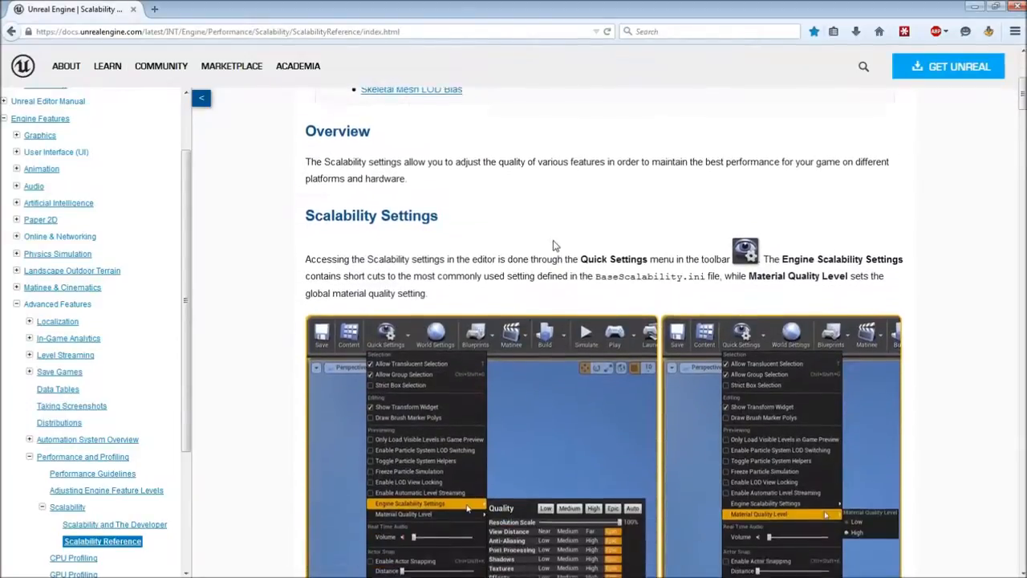
{"action": "scroll", "coordinate": [554, 245], "scroll_direction": "down", "scroll_amount": 2}
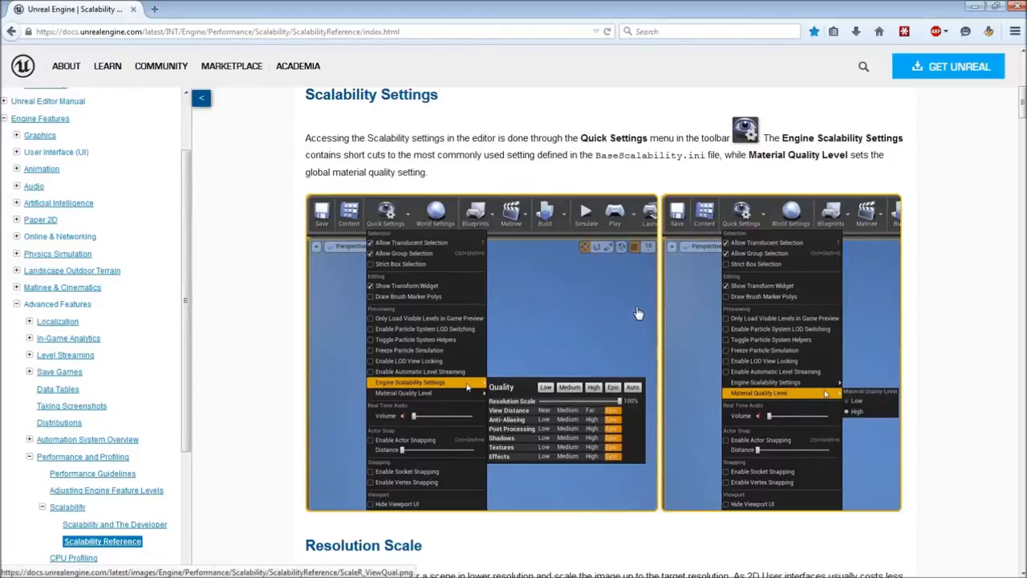
{"action": "scroll", "coordinate": [689, 363], "scroll_direction": "down", "scroll_amount": 5}
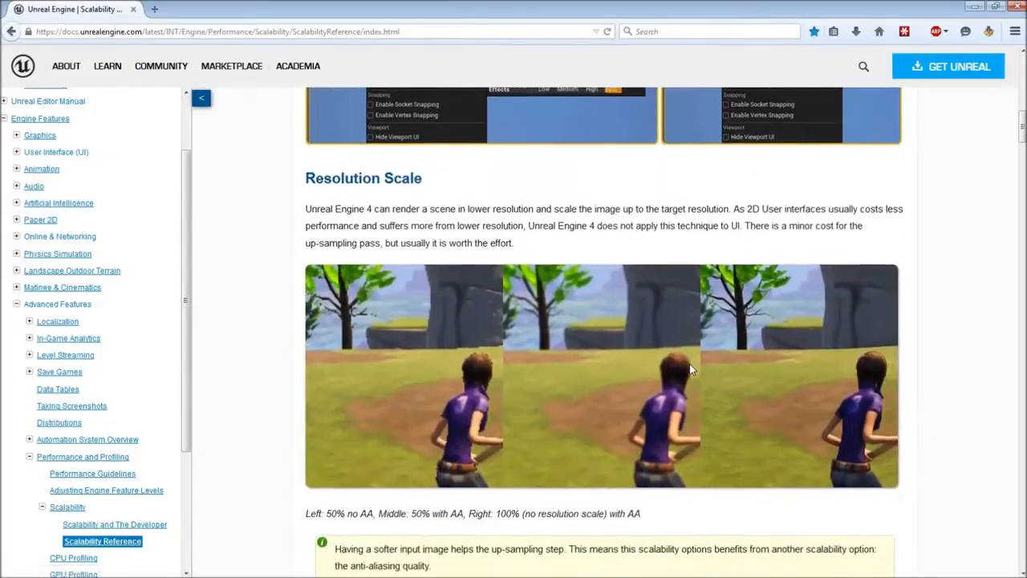
{"action": "scroll", "coordinate": [693, 353], "scroll_direction": "down", "scroll_amount": 8}
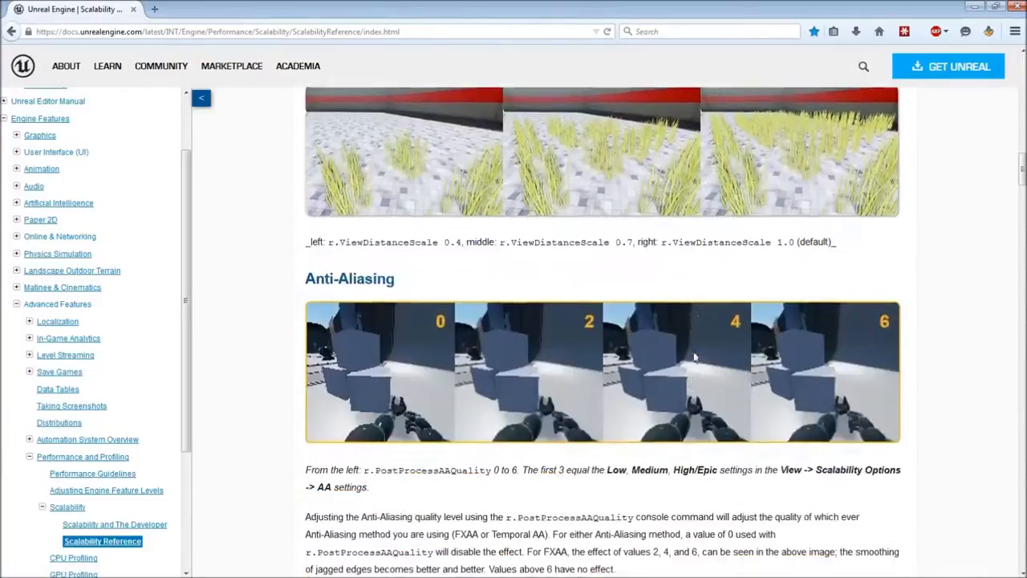
{"action": "scroll", "coordinate": [695, 357], "scroll_direction": "down", "scroll_amount": 6}
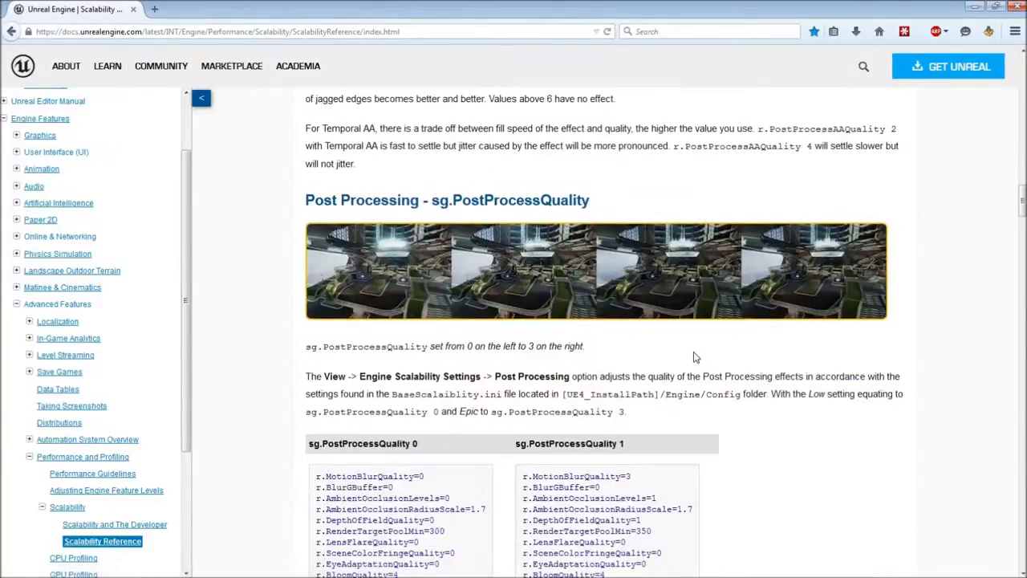
{"action": "scroll", "coordinate": [694, 357], "scroll_direction": "down", "scroll_amount": 10}
{"action": "scroll", "coordinate": [695, 357], "scroll_direction": "up", "scroll_amount": 3}
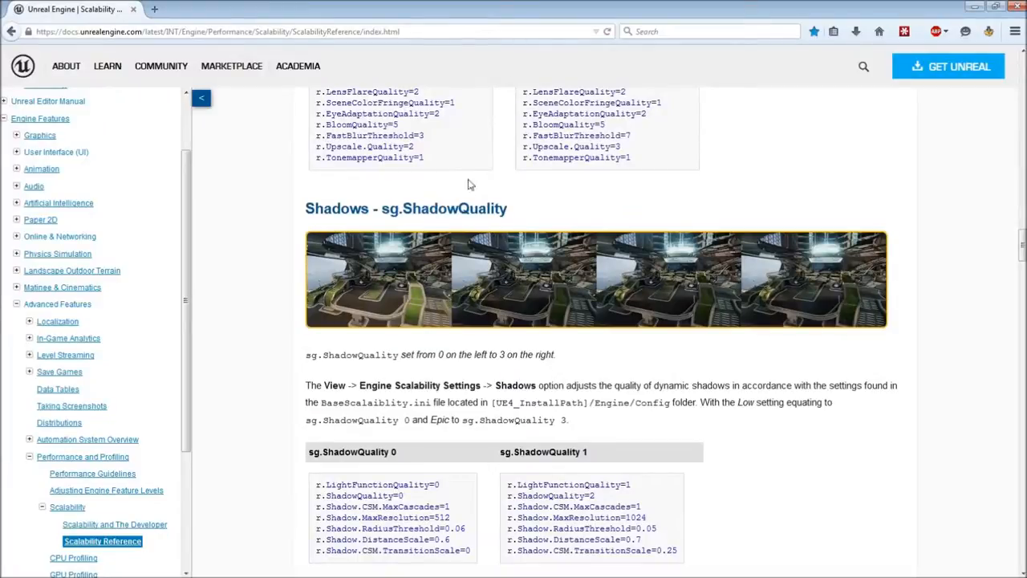
{"action": "scroll", "coordinate": [416, 206], "scroll_direction": "down", "scroll_amount": 2}
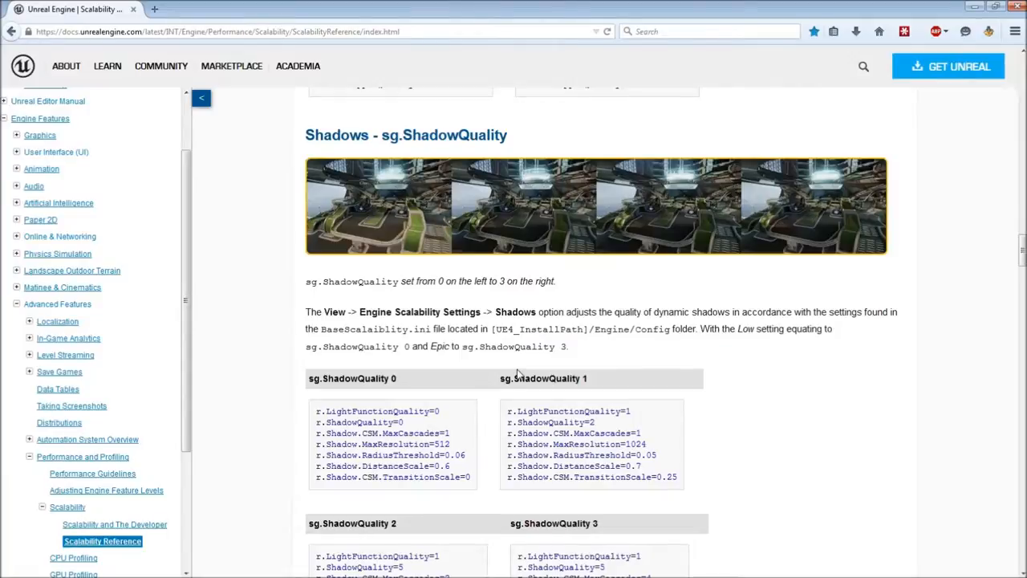
{"action": "scroll", "coordinate": [518, 373], "scroll_direction": "down", "scroll_amount": 2}
{"action": "scroll", "coordinate": [518, 371], "scroll_direction": "down", "scroll_amount": 2}
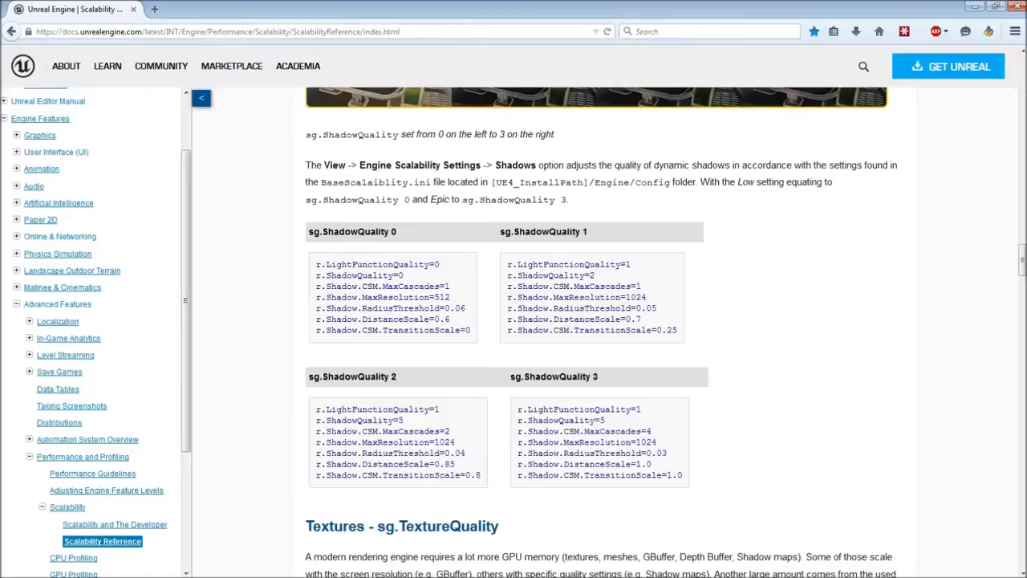
Step: Return to the Unreal Editor, extend the shadow label's text to "Shadow Quailty :" and save everything
{"action": "key", "text": "alt+Tab"}
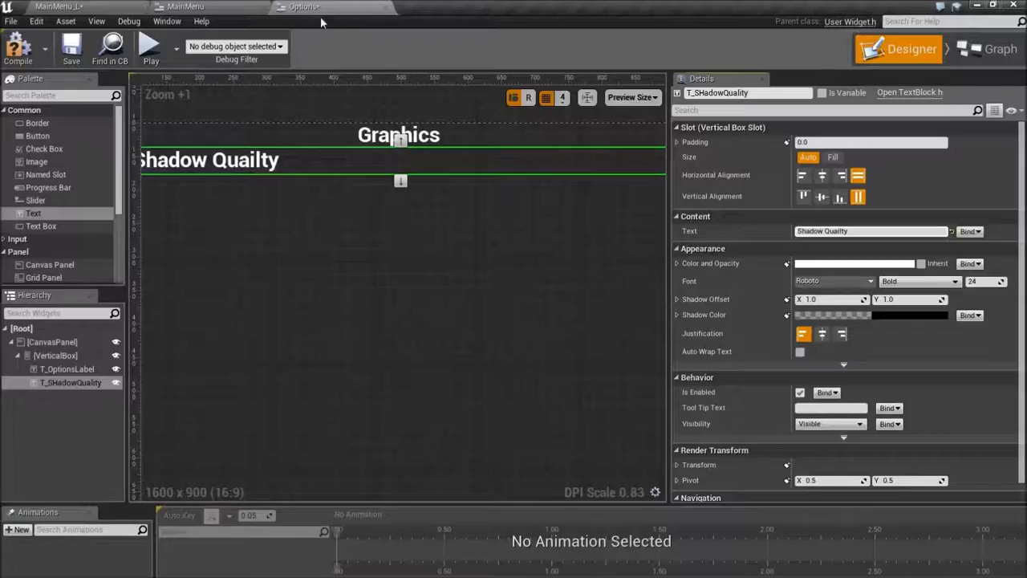
{"action": "right_click_drag", "start_coordinate": [351, 225], "coordinate": [385, 251]}
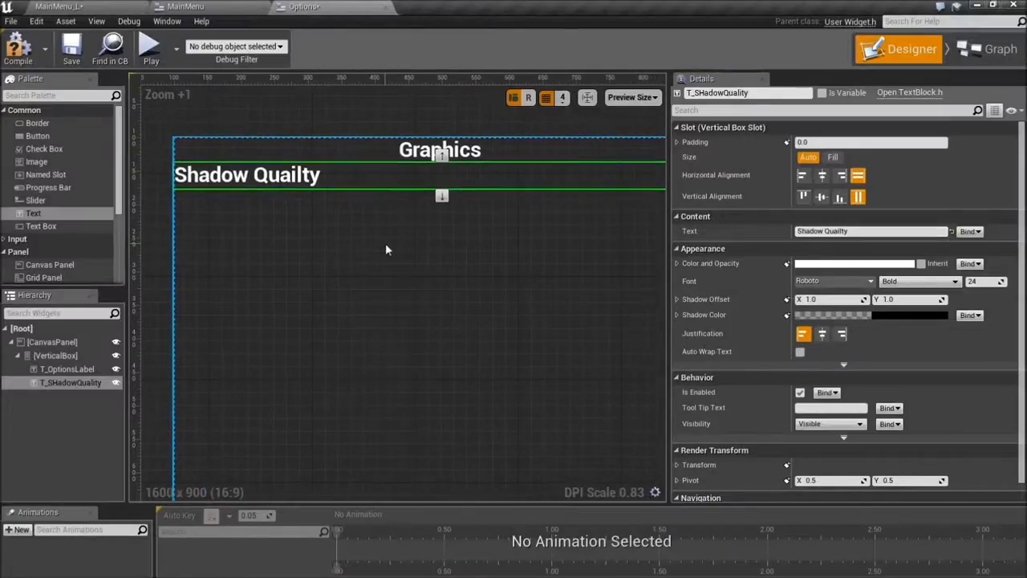
{"action": "left_click", "coordinate": [858, 231]}
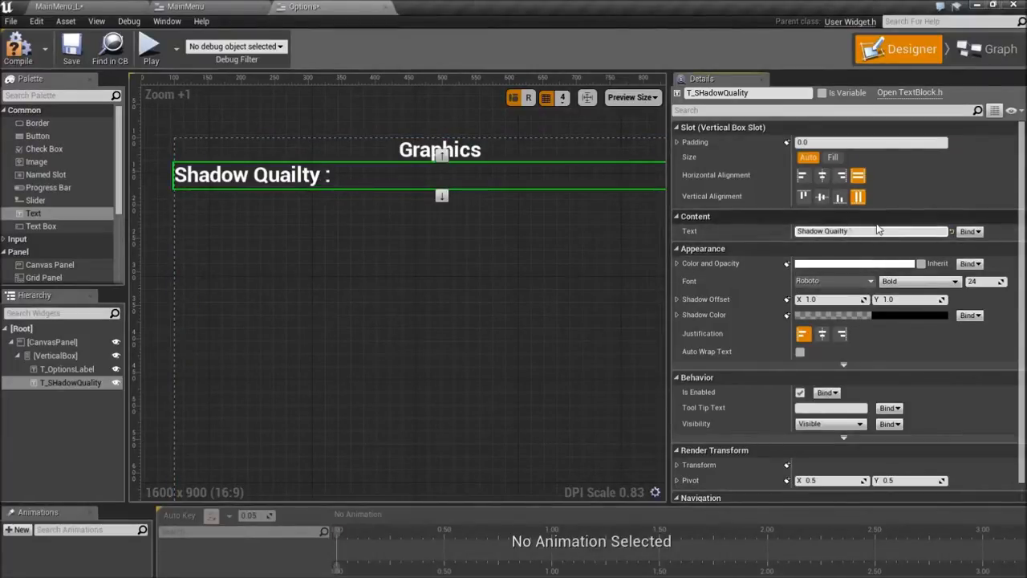
{"action": "key", "text": "ctrl+shift+s"}
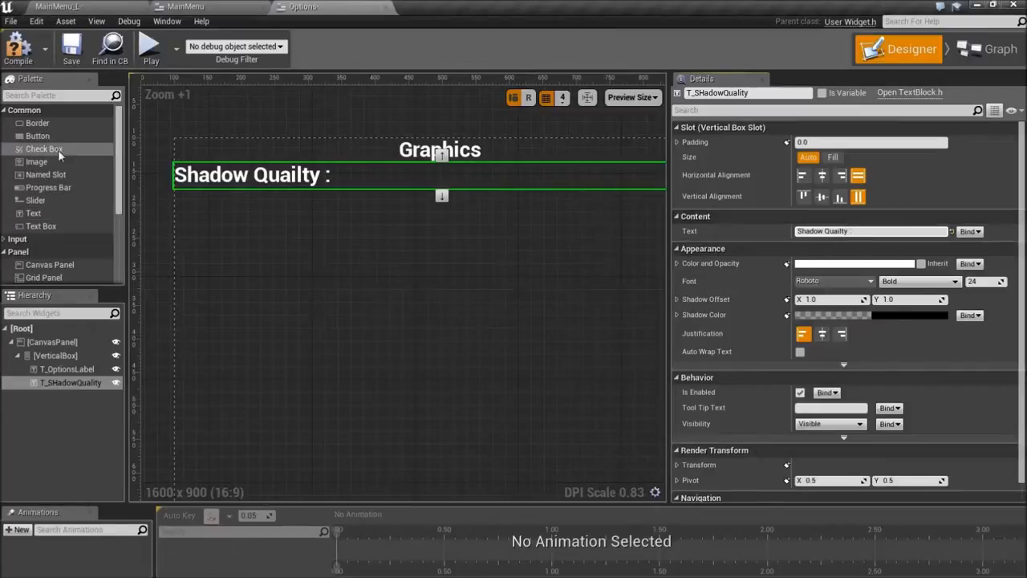
Step: Add a horizontal box to the vertical box and move T_SHadowQuality into it
{"action": "left_click_drag", "start_coordinate": [56, 137], "coordinate": [57, 365]}
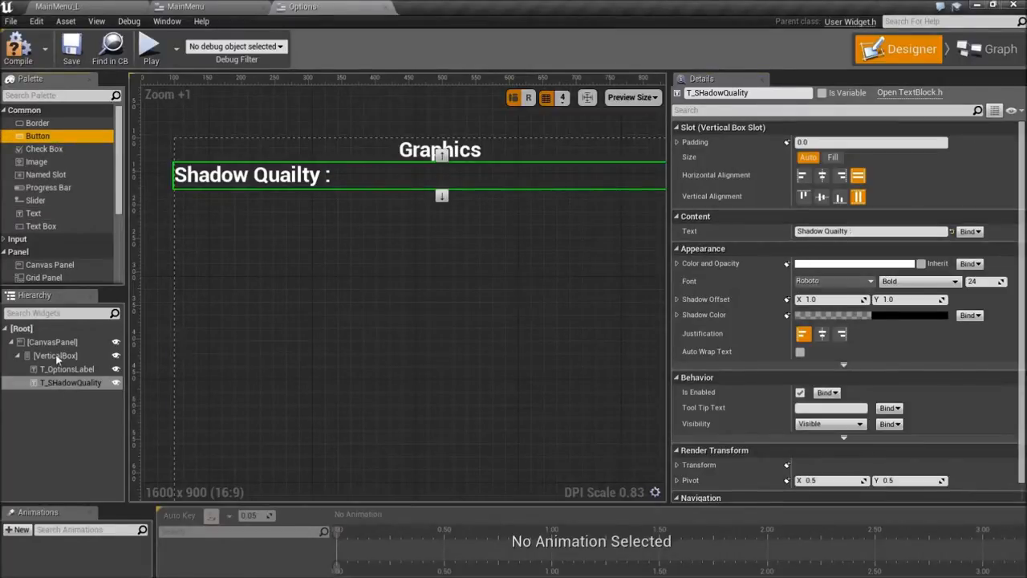
{"action": "scroll", "coordinate": [83, 274], "scroll_direction": "down", "scroll_amount": 4}
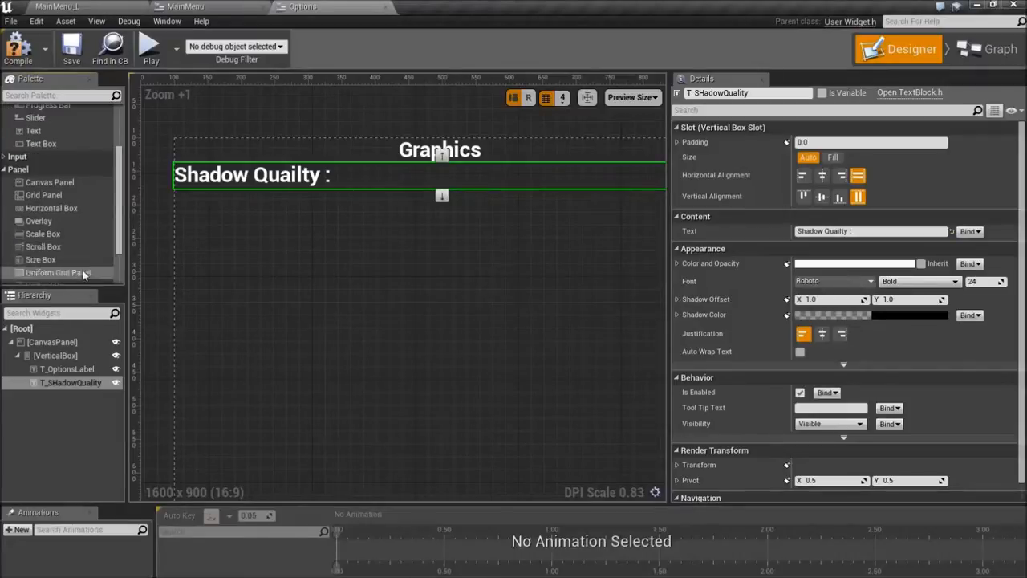
{"action": "scroll", "coordinate": [72, 257], "scroll_direction": "down", "scroll_amount": 2}
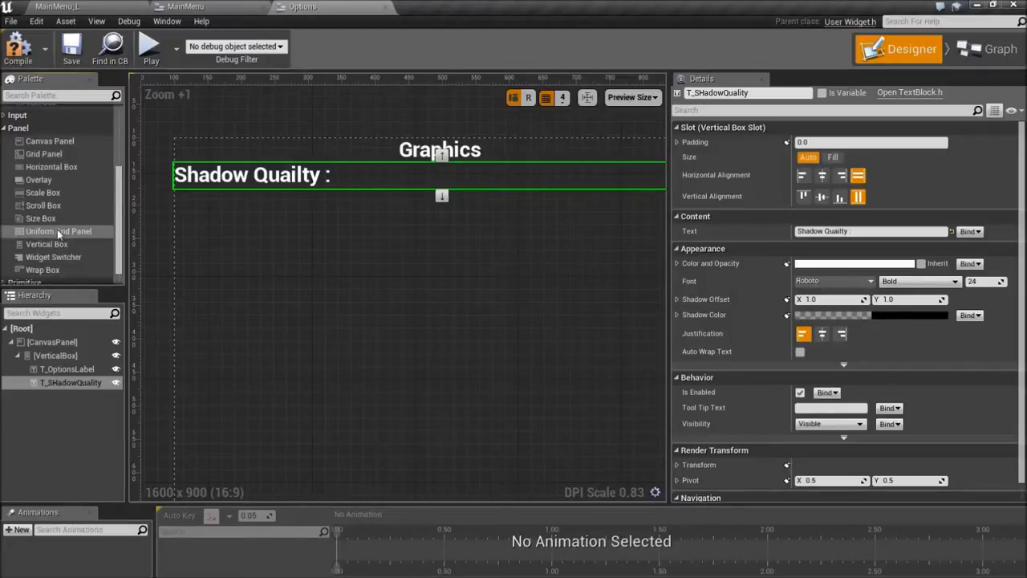
{"action": "left_click", "coordinate": [55, 170]}
{"action": "mouse_move", "coordinate": [75, 383]}
{"action": "left_mouse_down"}
{"action": "mouse_move", "coordinate": [49, 355]}
{"action": "mouse_move", "coordinate": [79, 394]}
{"action": "left_mouse_up"}
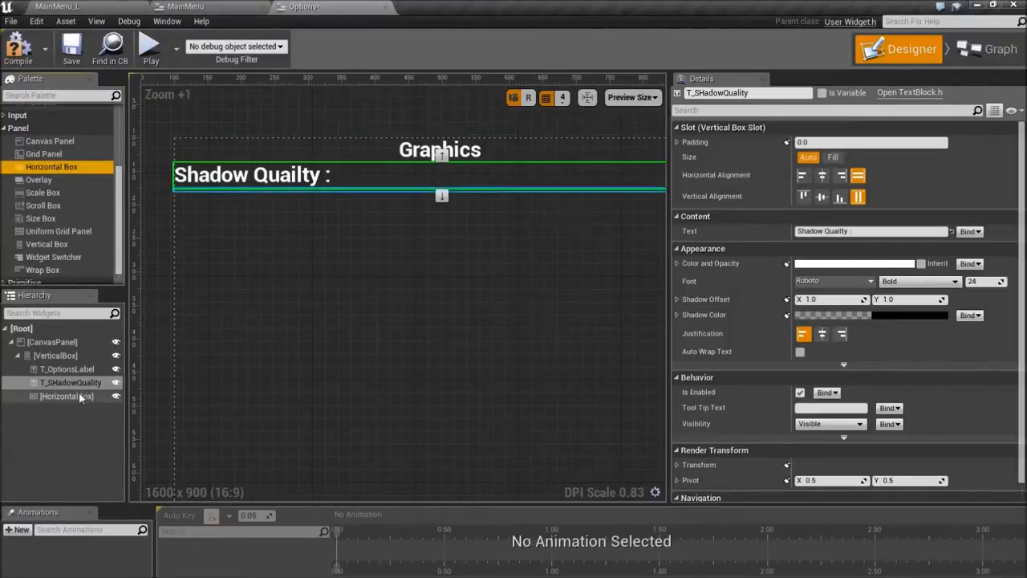
{"action": "left_click", "coordinate": [79, 393]}
{"action": "left_click_drag", "start_coordinate": [80, 386], "coordinate": [72, 396]}
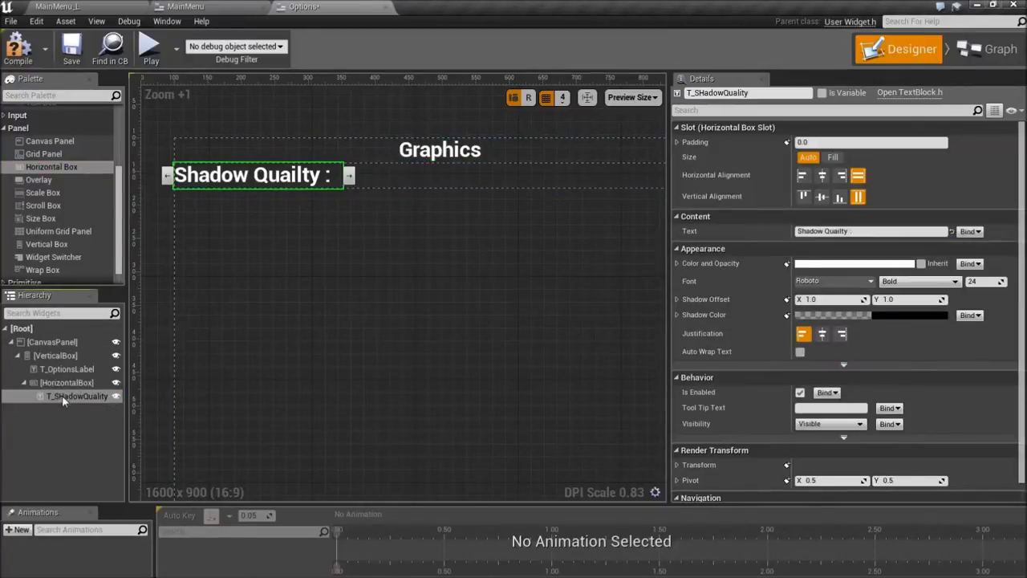
Step: Add a button to the horizontal box after the shadow quality label and copy it
{"action": "scroll", "coordinate": [53, 243], "scroll_direction": "up", "scroll_amount": 4}
{"action": "scroll", "coordinate": [48, 208], "scroll_direction": "up", "scroll_amount": 1}
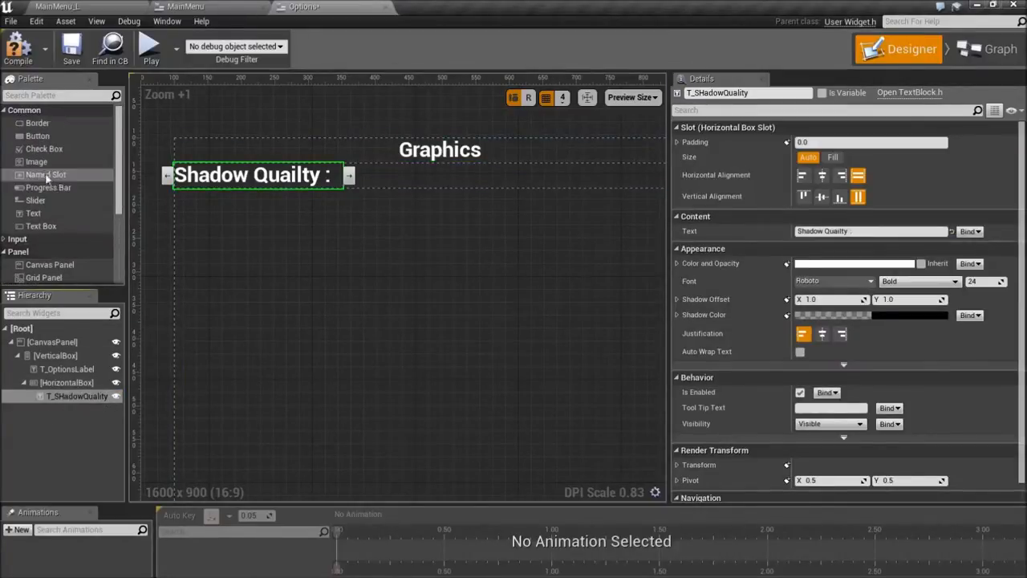
{"action": "left_click", "coordinate": [37, 136]}
{"action": "left_click_drag", "start_coordinate": [54, 382], "coordinate": [53, 382]}
{"action": "left_click", "coordinate": [73, 412]}
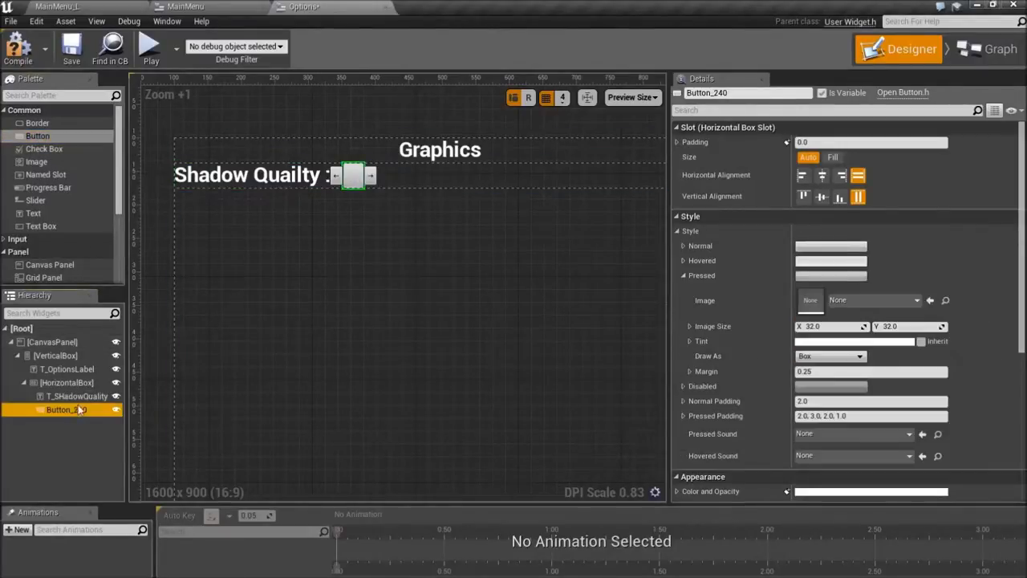
{"action": "right_click", "coordinate": [73, 413]}
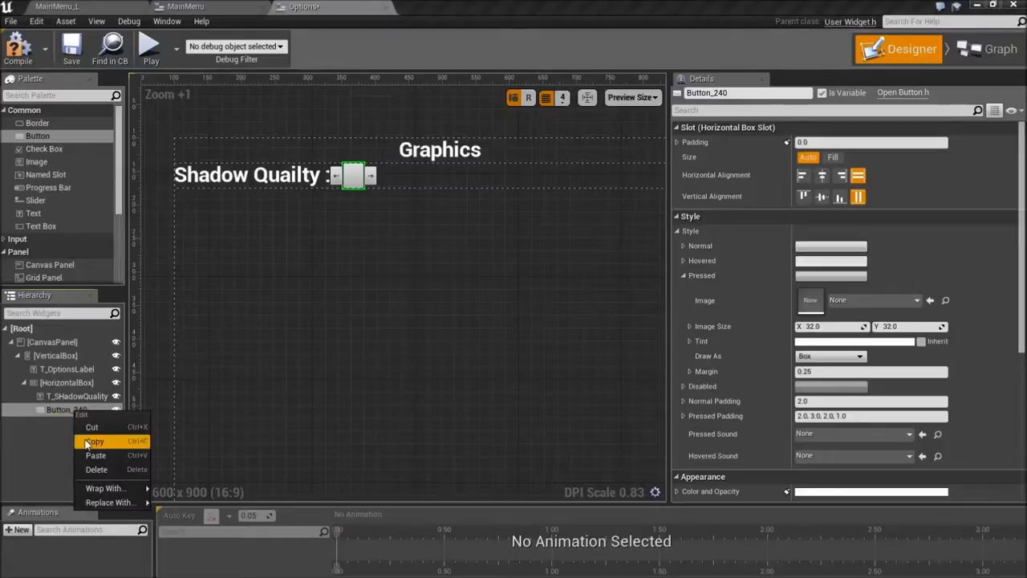
{"action": "left_click", "coordinate": [86, 442]}
{"action": "key", "text": "ctrl+v"}
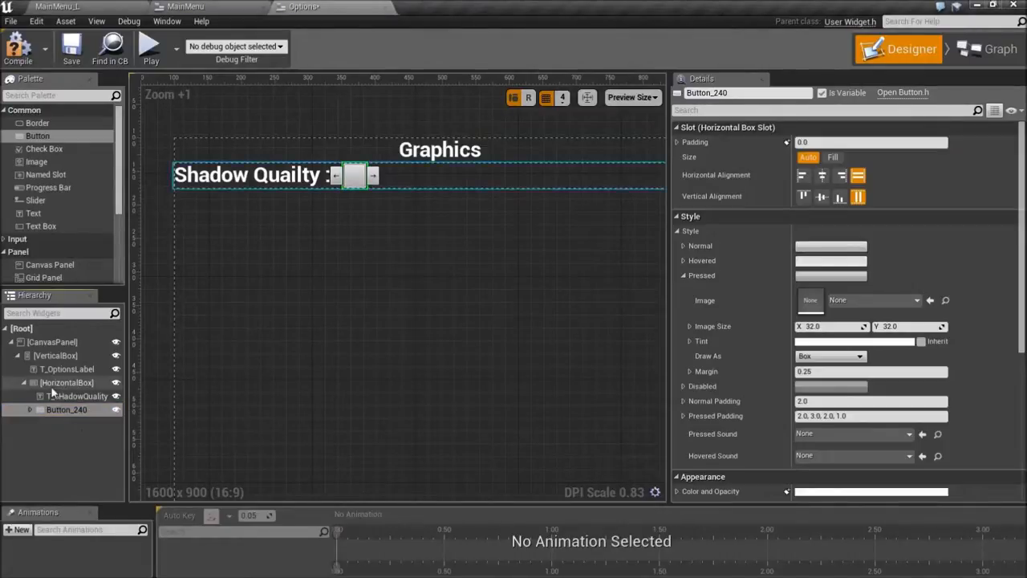
{"action": "left_click", "coordinate": [31, 410]}
{"action": "left_click", "coordinate": [53, 422]}
{"action": "key", "text": "Delete"}
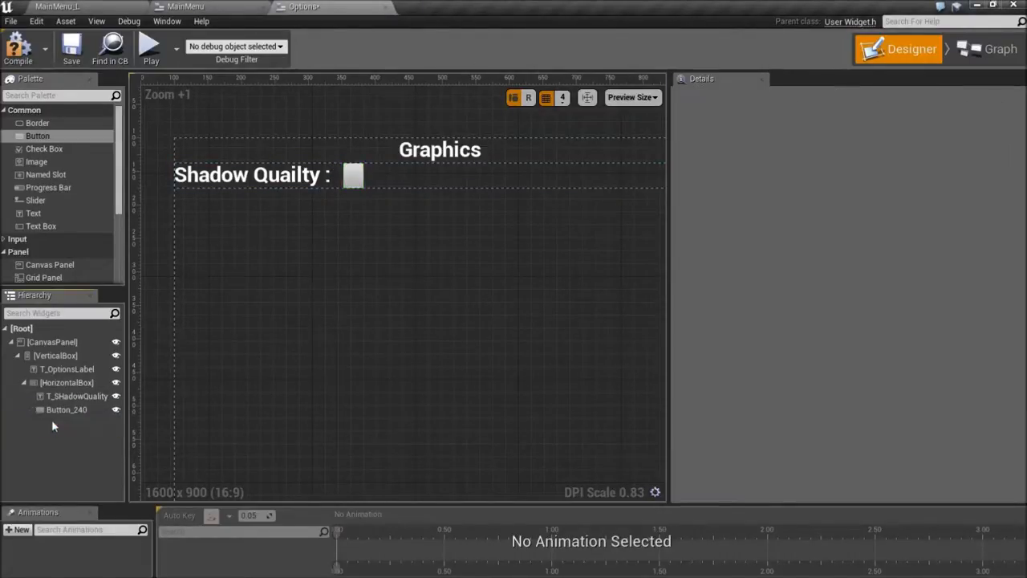
Step: Paste three copies of the button into the horizontal box
{"action": "left_click", "coordinate": [53, 385]}
{"action": "key", "text": "ctrl+v"}
{"action": "key", "text": "ctrl+v"}
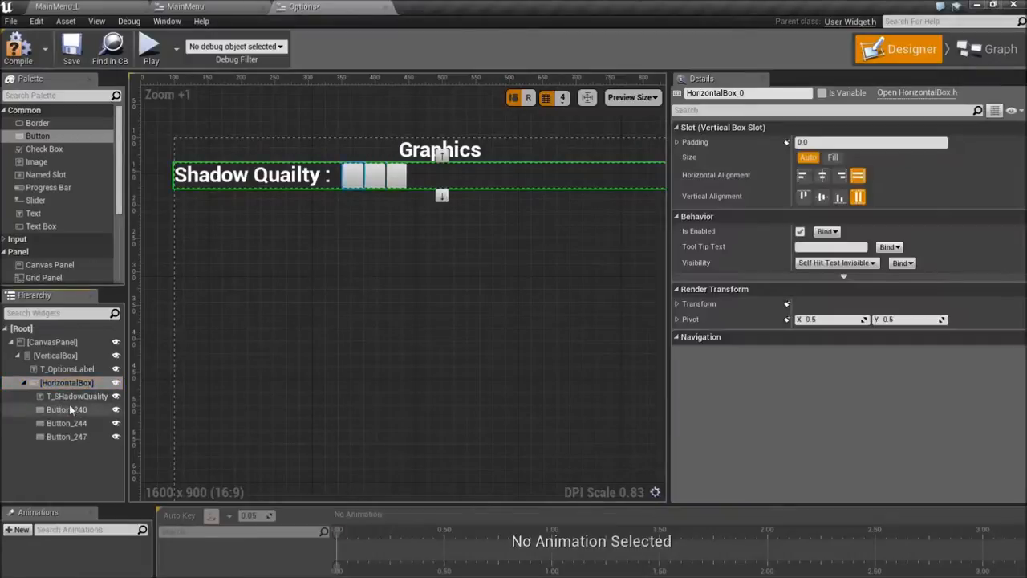
{"action": "key", "text": "ctrl+v"}
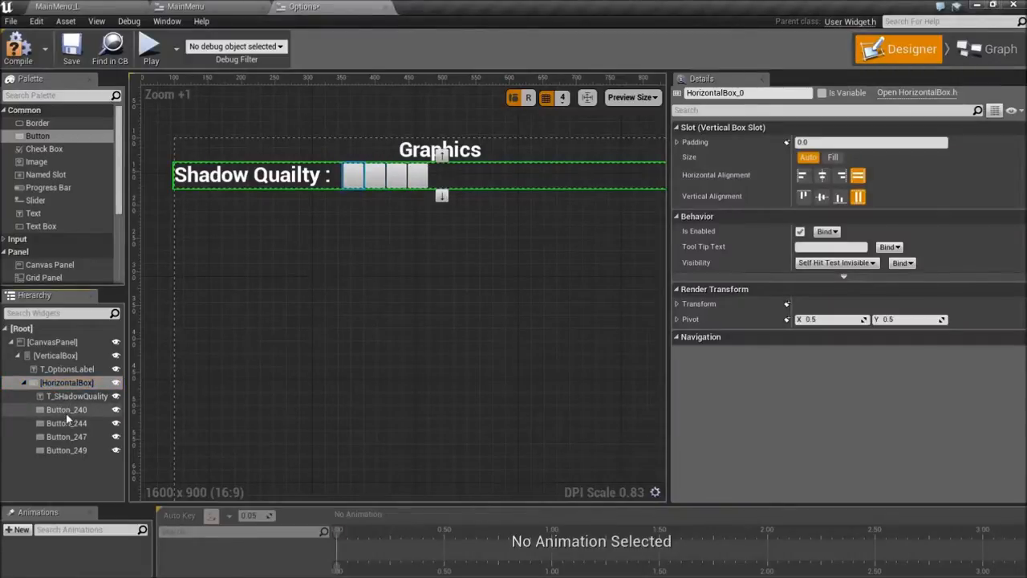
Step: Set the slot size of the first button in the horizontal box to Fill
{"action": "left_click", "coordinate": [65, 411]}
{"action": "left_click", "coordinate": [832, 157]}
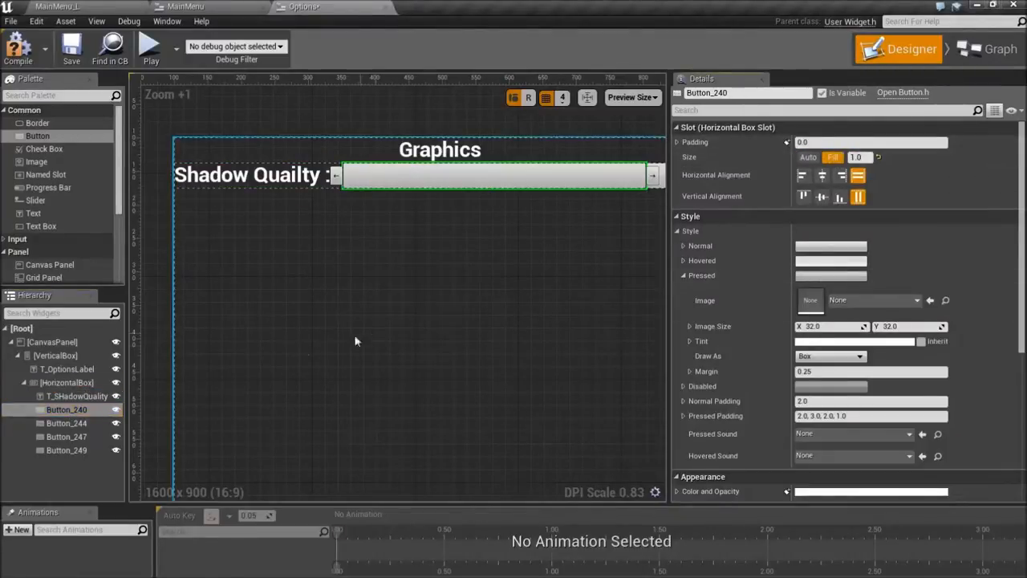
Step: Set the slot size of the other three buttons in the horizontal box to Fill
{"action": "left_click", "coordinate": [76, 423]}
{"action": "left_click", "coordinate": [73, 450], "text": "shift"}
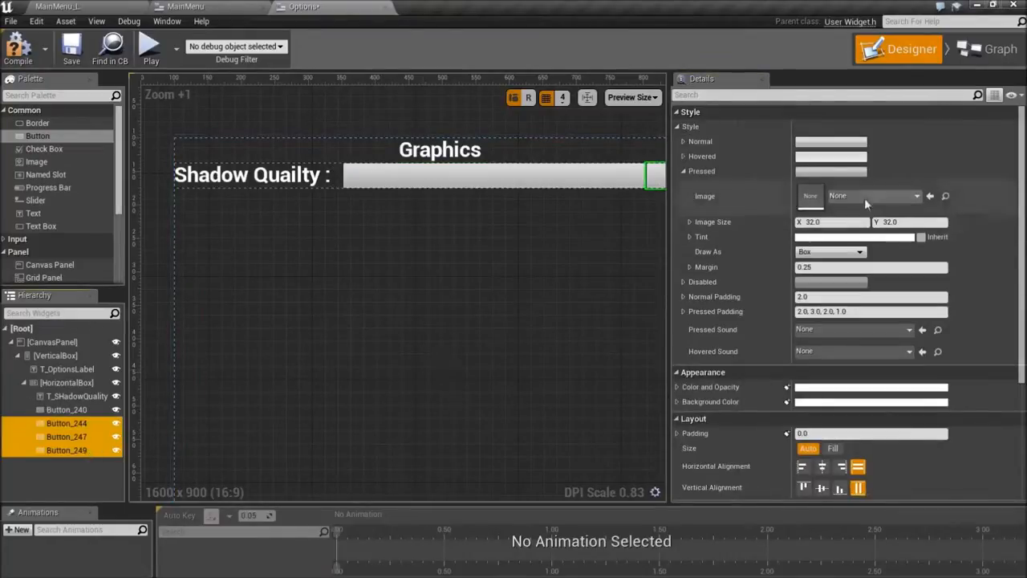
{"action": "left_click", "coordinate": [832, 448]}
{"action": "scroll", "coordinate": [554, 315], "scroll_direction": "down", "scroll_amount": 3}
{"action": "scroll", "coordinate": [529, 288], "scroll_direction": "up", "scroll_amount": 2}
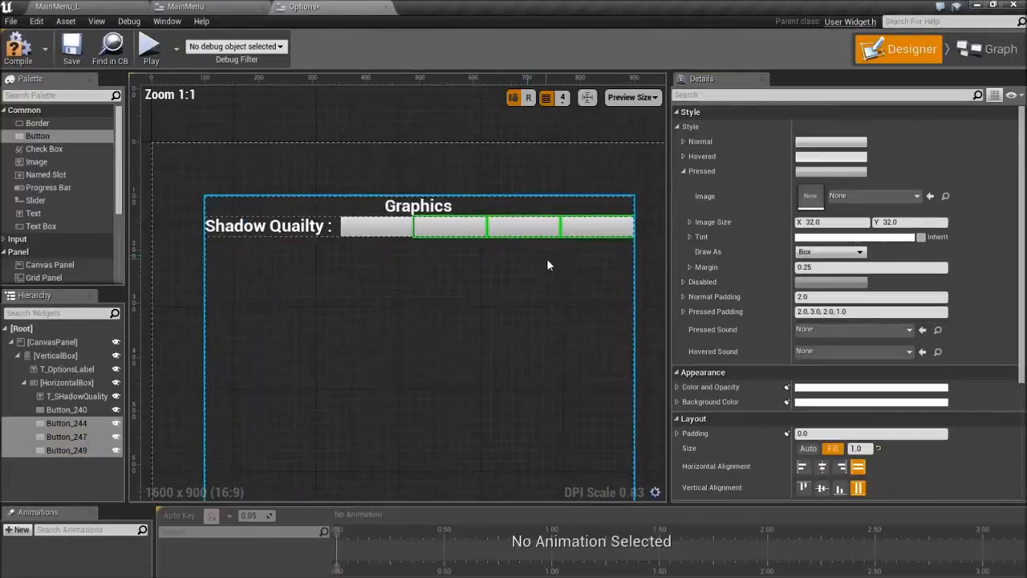
Step: Try a layout padding of 5 on all four buttons in the horizontal box, and settle on 10
{"action": "left_click", "coordinate": [66, 409], "text": "ctrl"}
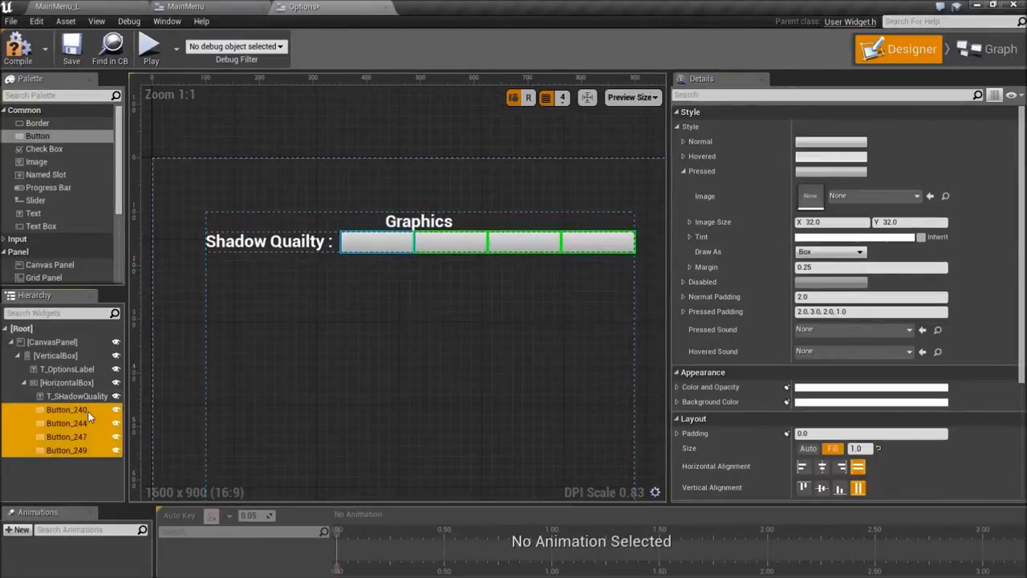
{"action": "scroll", "coordinate": [843, 369], "scroll_direction": "down", "scroll_amount": 1}
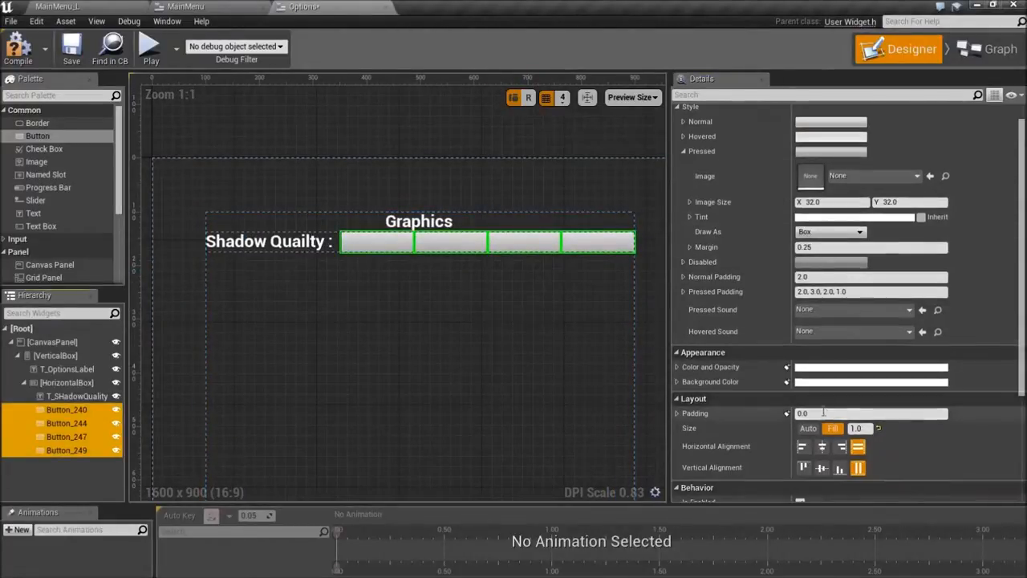
{"action": "left_click", "coordinate": [830, 411]}
{"action": "type", "text": "5"}
{"action": "key", "text": "Return"}
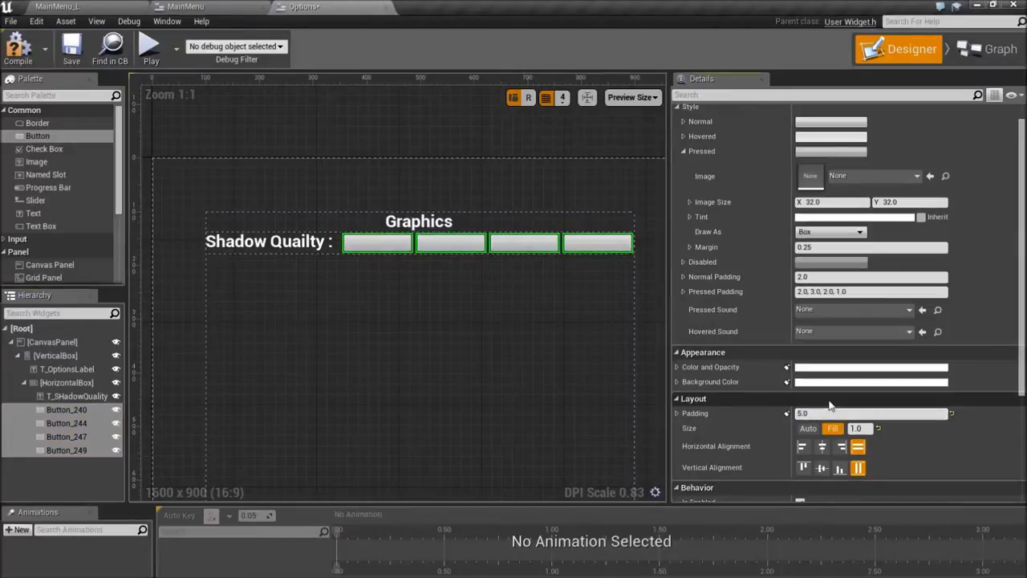
{"action": "left_click", "coordinate": [829, 411]}
{"action": "type", "text": "10"}
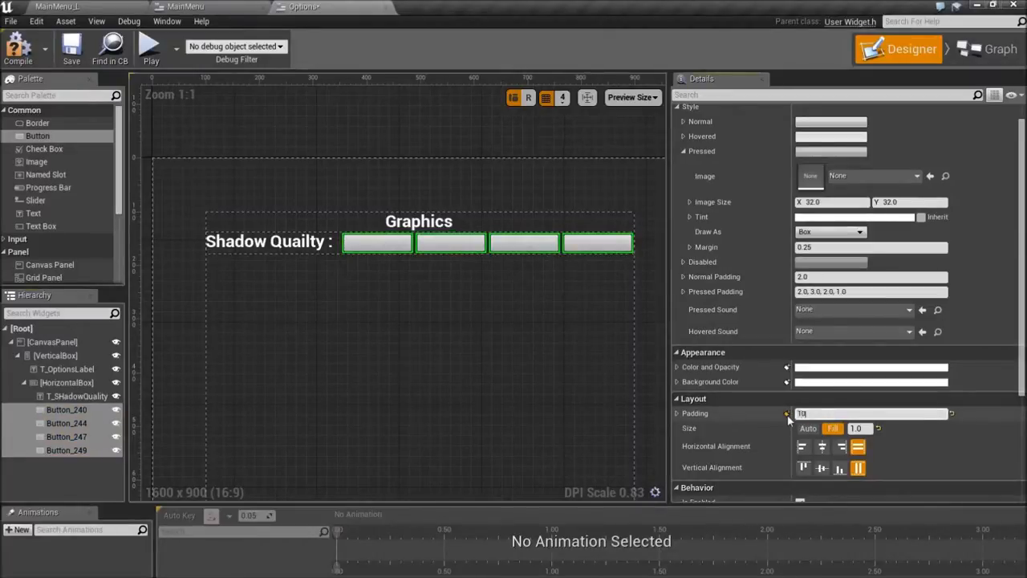
{"action": "key", "text": "Return"}
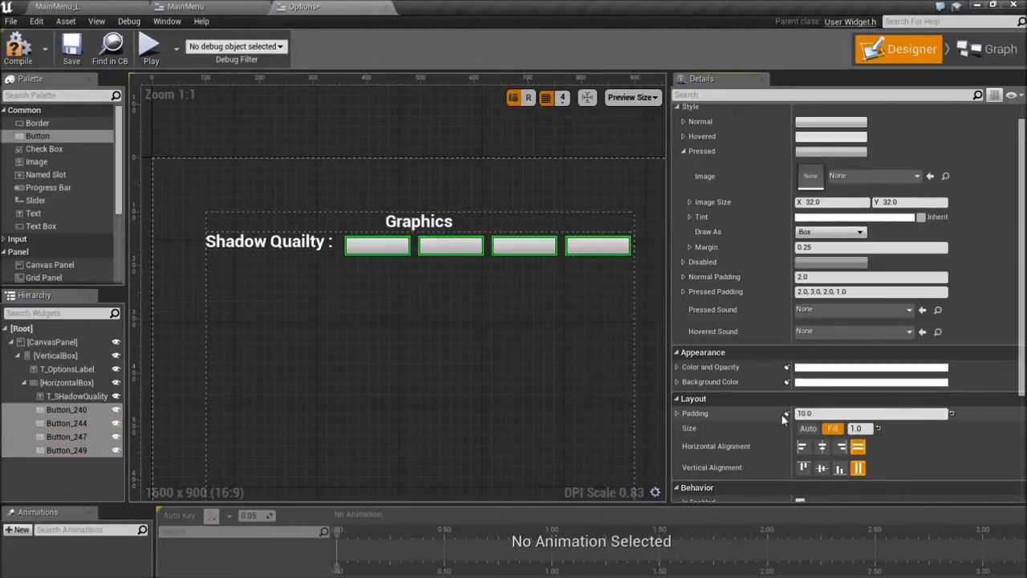
Step: Set the top and bottom padding of the four selected buttons to 5
{"action": "left_click", "coordinate": [817, 413]}
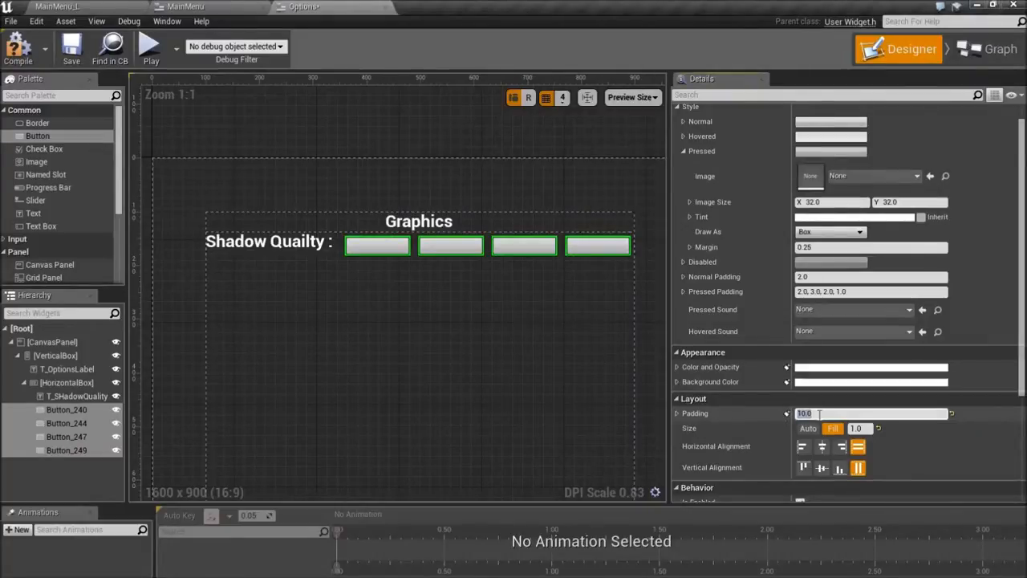
{"action": "left_click", "coordinate": [678, 413]}
{"action": "scroll", "coordinate": [883, 426], "scroll_direction": "down", "scroll_amount": 2}
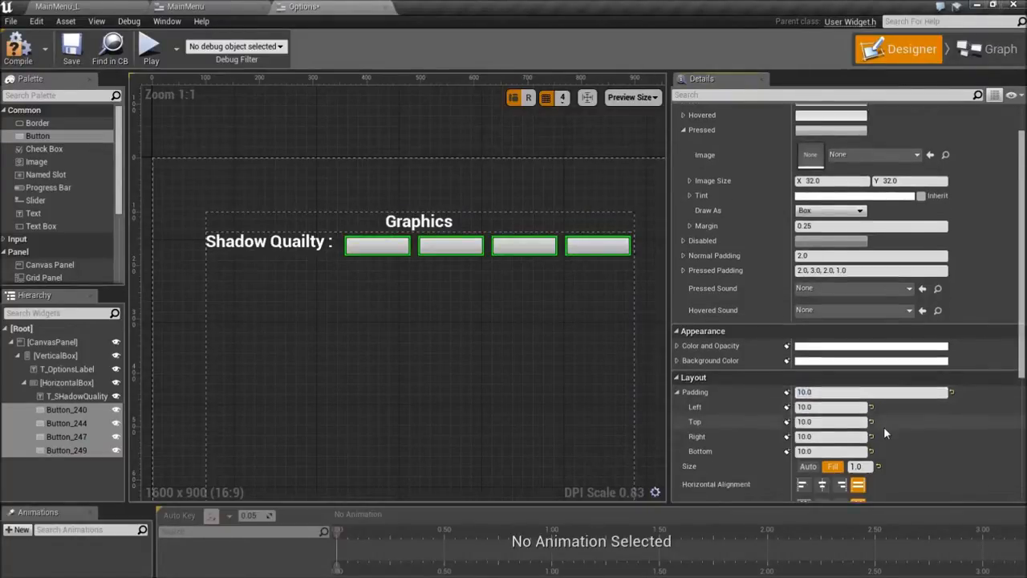
{"action": "left_click", "coordinate": [841, 401]}
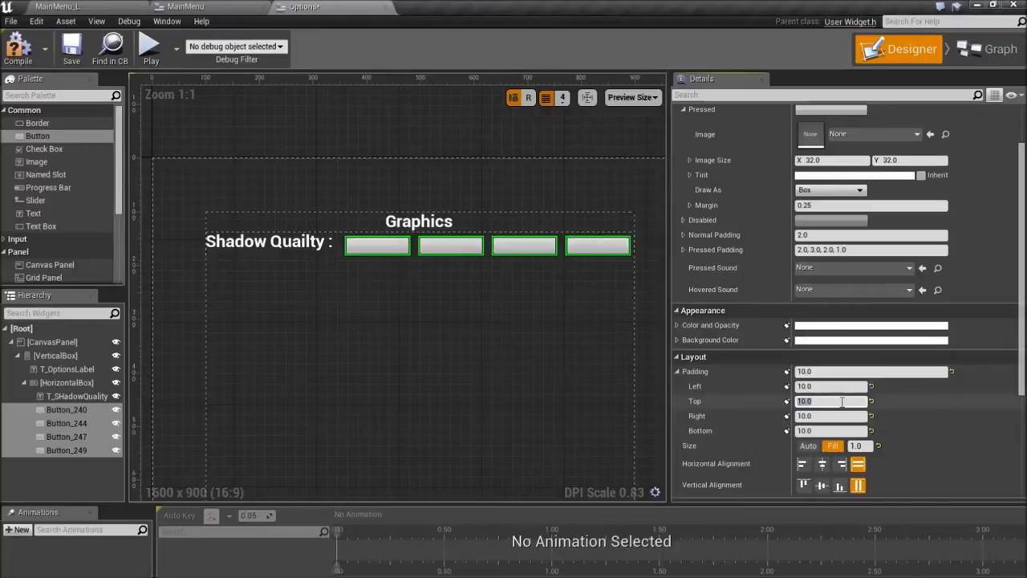
{"action": "type", "text": "5"}
{"action": "key", "text": "Return"}
{"action": "left_click", "coordinate": [829, 431]}
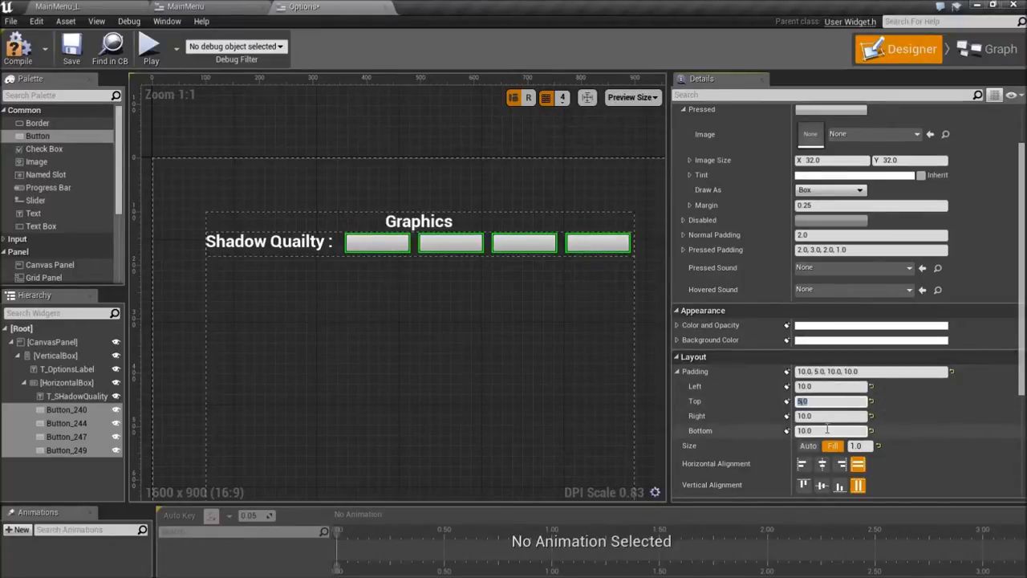
{"action": "type", "text": "5"}
{"action": "key", "text": "Return"}
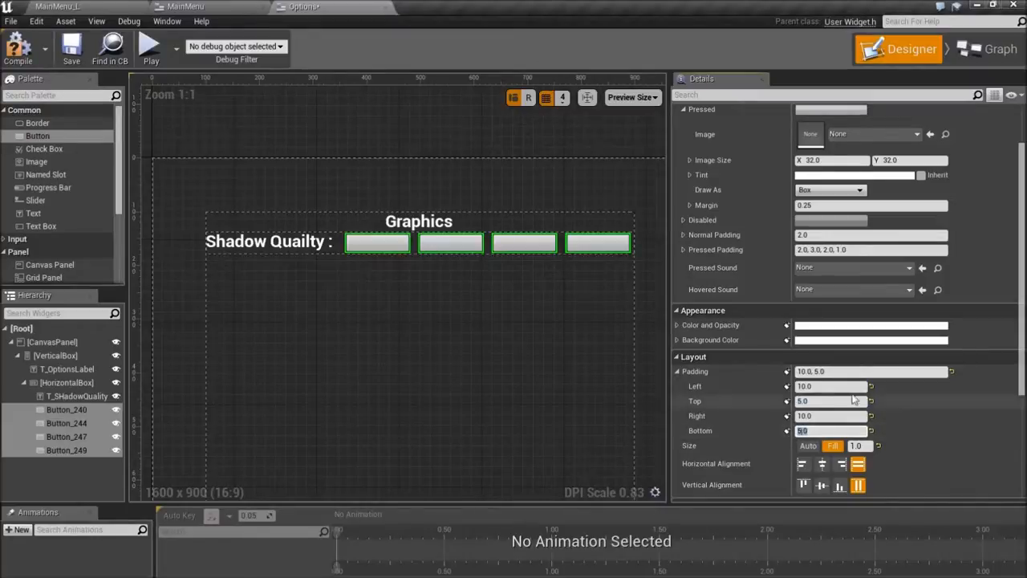
Step: Rename the first button in the shadow quality row as B_SQ_Low
{"action": "left_click", "coordinate": [67, 409]}
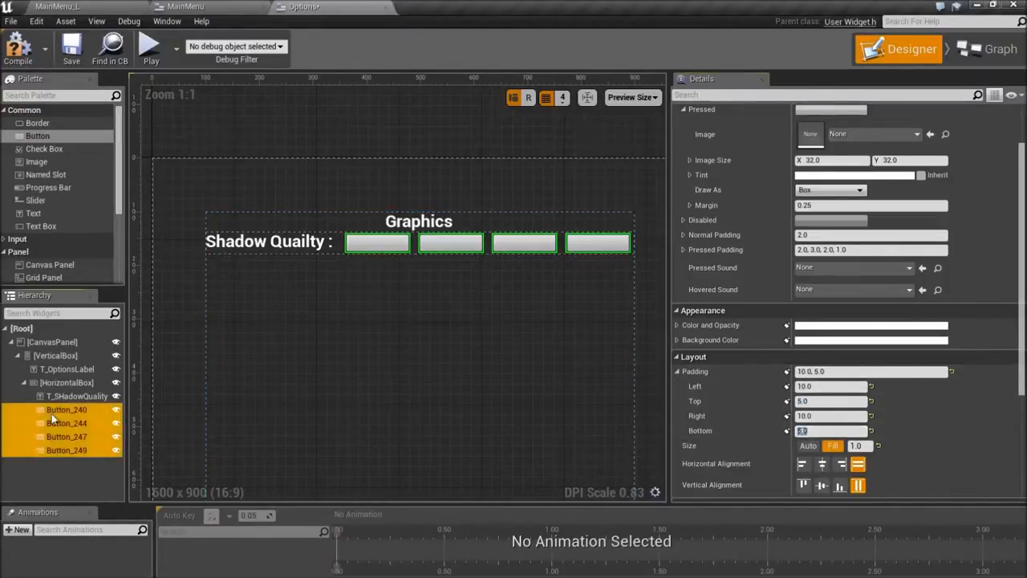
{"action": "left_click", "coordinate": [702, 92]}
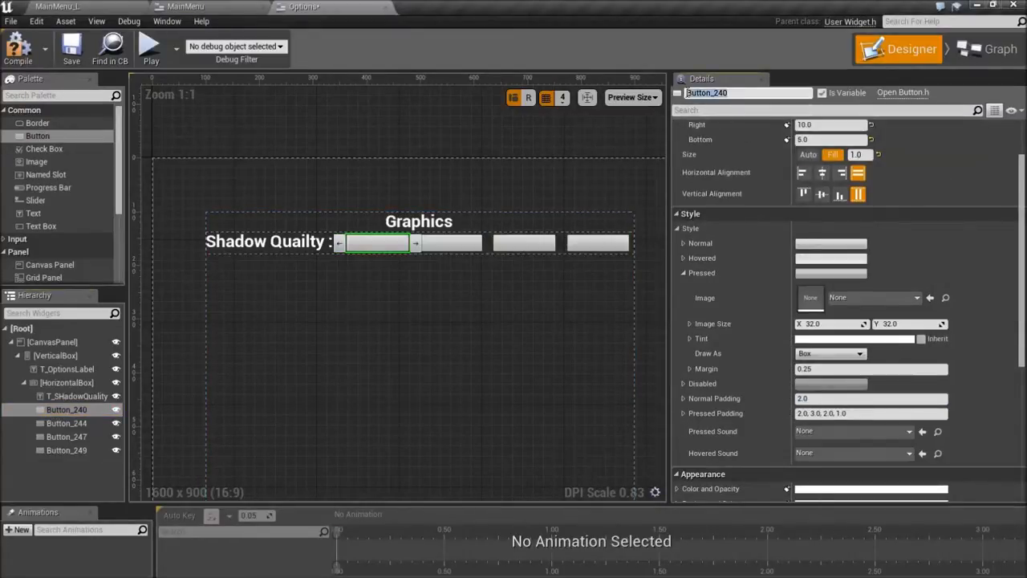
{"action": "double_click", "coordinate": [687, 93]}
{"action": "type", "text": "B_SQ_0"}
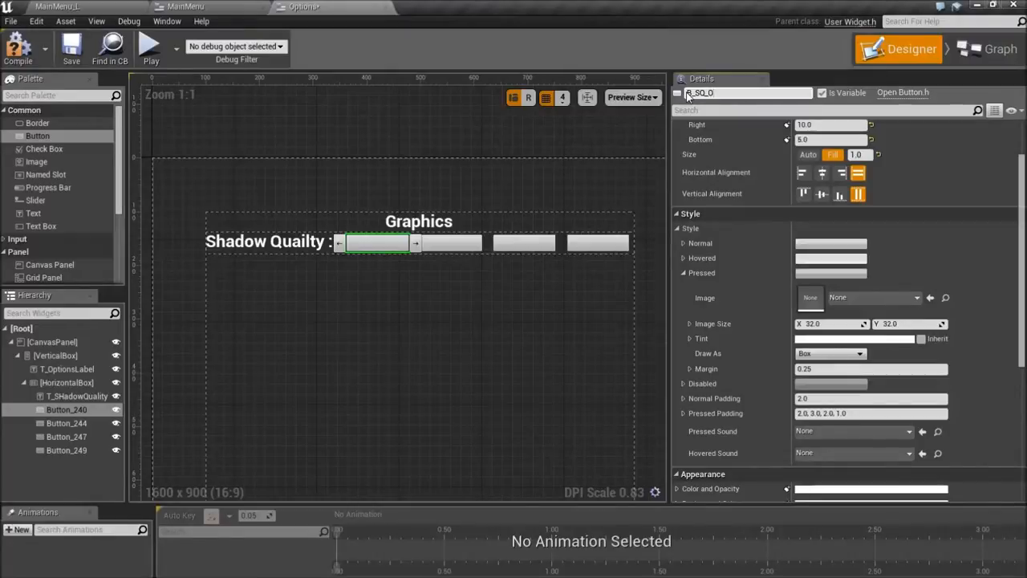
{"action": "key", "text": "BackSpace"}
{"action": "type", "text": "Low"}
{"action": "key", "text": "Return"}
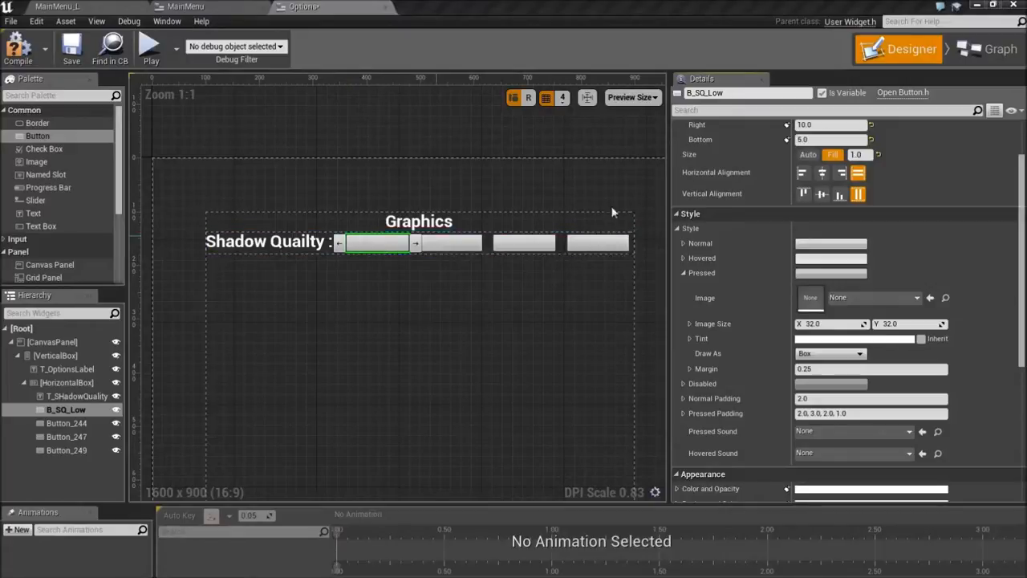
Step: Rename the second button in the shadow quality row as B_SQ_Medium
{"action": "left_click", "coordinate": [732, 92]}
{"action": "left_click", "coordinate": [706, 93]}
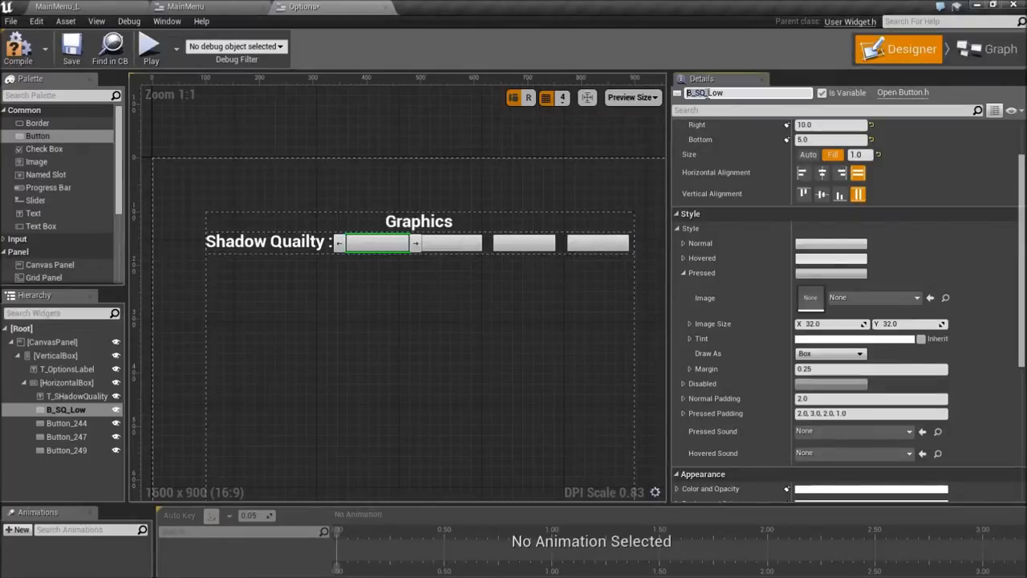
{"action": "left_click", "coordinate": [449, 243]}
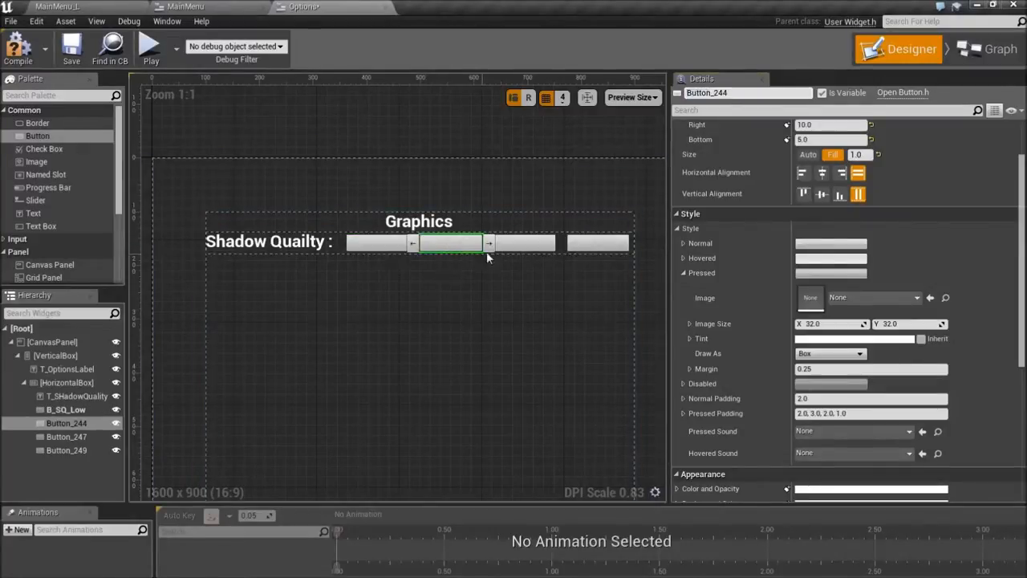
{"action": "left_click", "coordinate": [737, 93]}
{"action": "type", "text": "B_SQ_"}
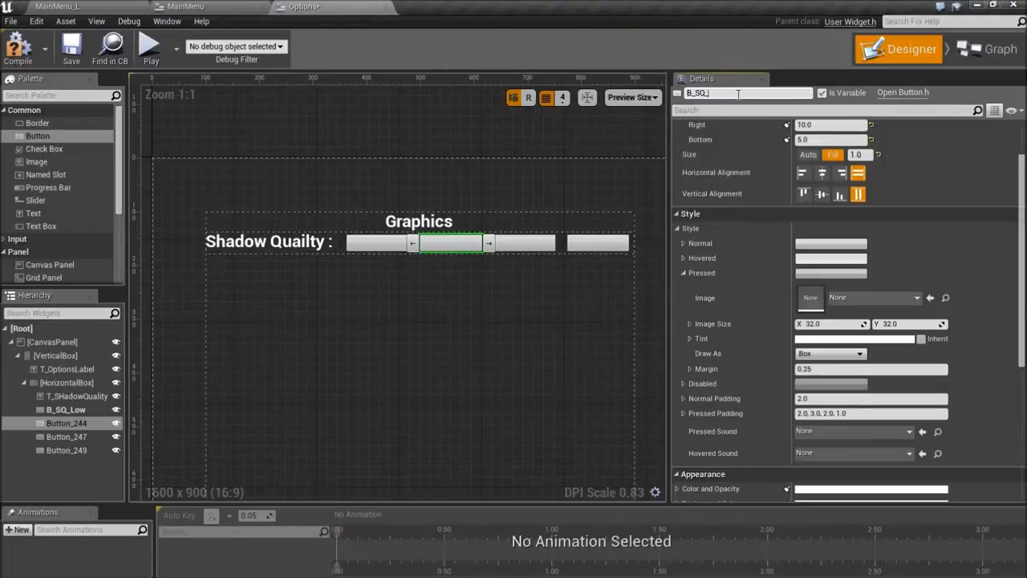
{"action": "type", "text": "Medium"}
{"action": "key", "text": "Return"}
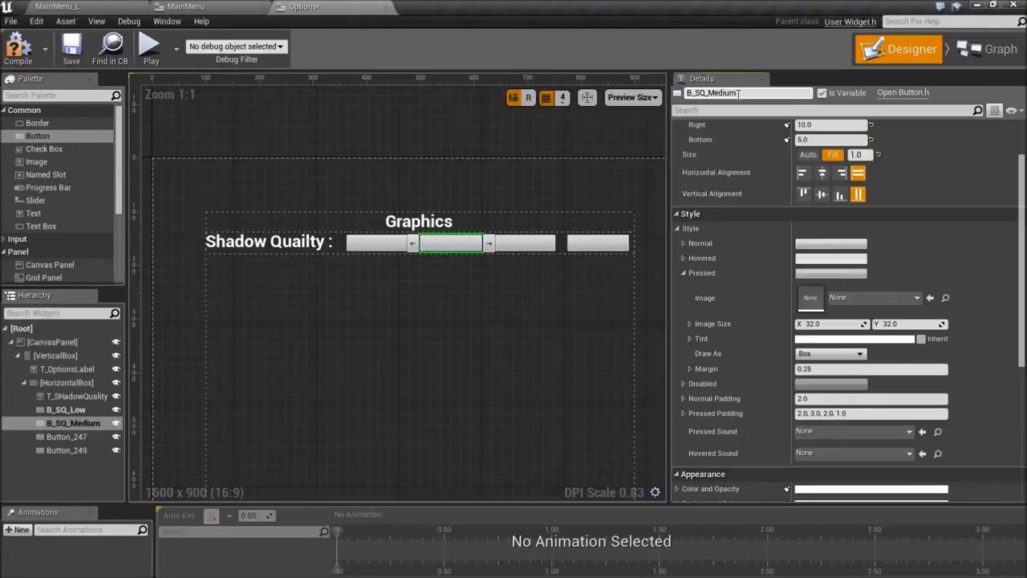
Step: Rename the third button in the shadow quality row as B_SQ_High
{"action": "left_click", "coordinate": [528, 255]}
{"action": "left_click", "coordinate": [722, 93]}
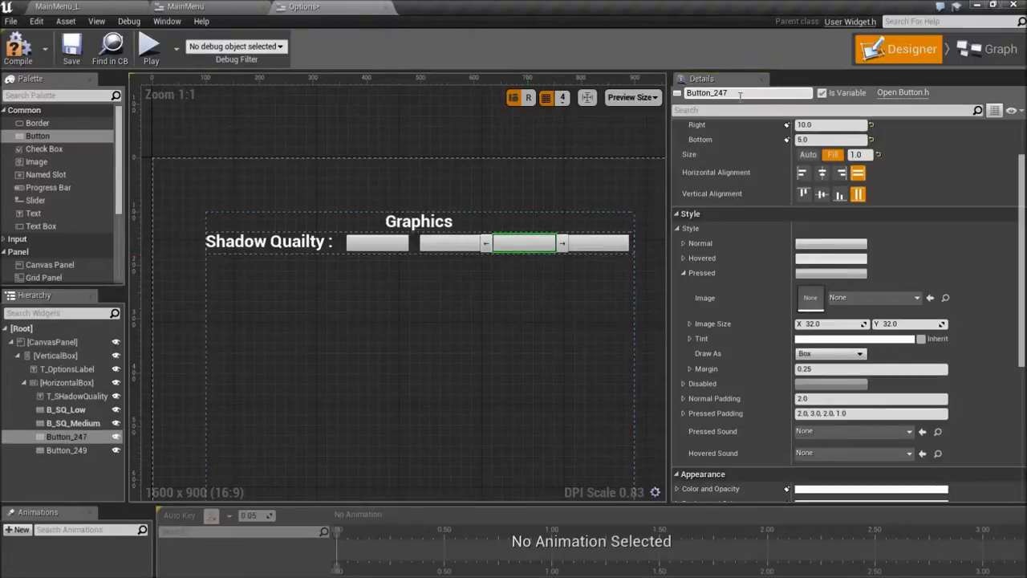
{"action": "type", "text": "B_SQ_High"}
{"action": "key", "text": "Return"}
Step: Rename the fourth button in the shadow quality row as B_SQ_Epic
{"action": "left_click", "coordinate": [618, 265]}
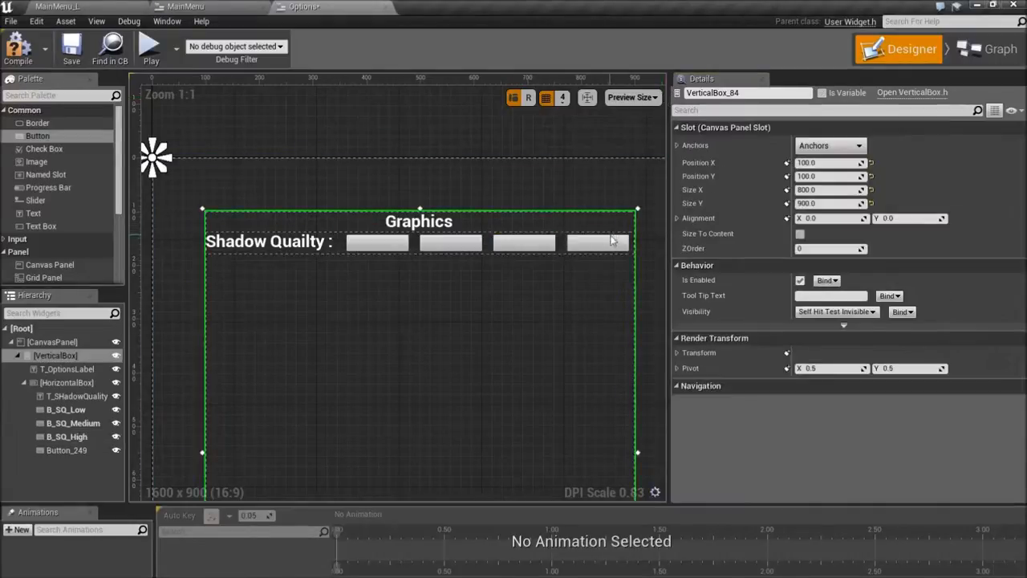
{"action": "left_click", "coordinate": [598, 242]}
{"action": "left_click", "coordinate": [687, 93]}
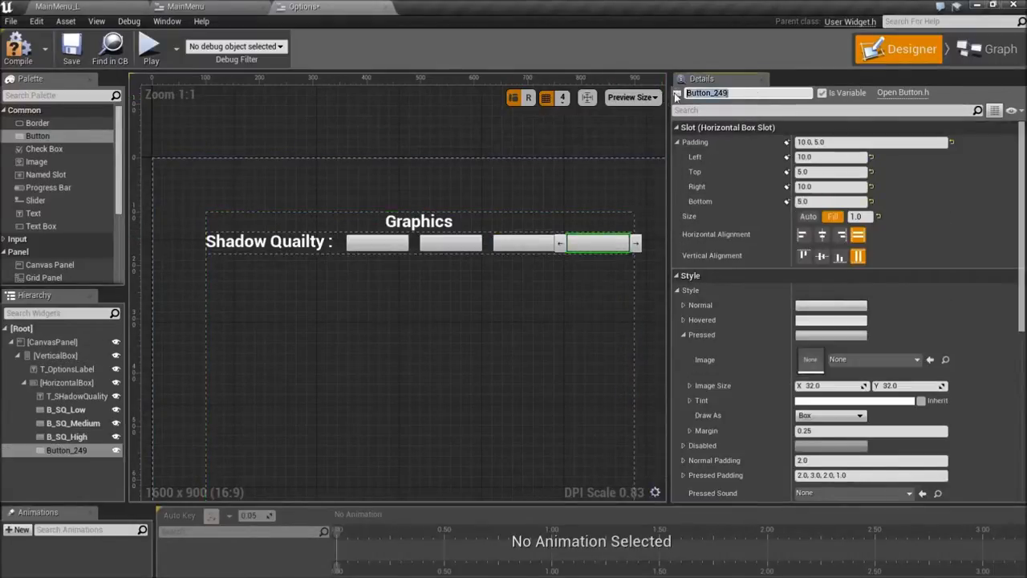
{"action": "type", "text": "B_SQ_Epic"}
{"action": "key", "text": "Return"}
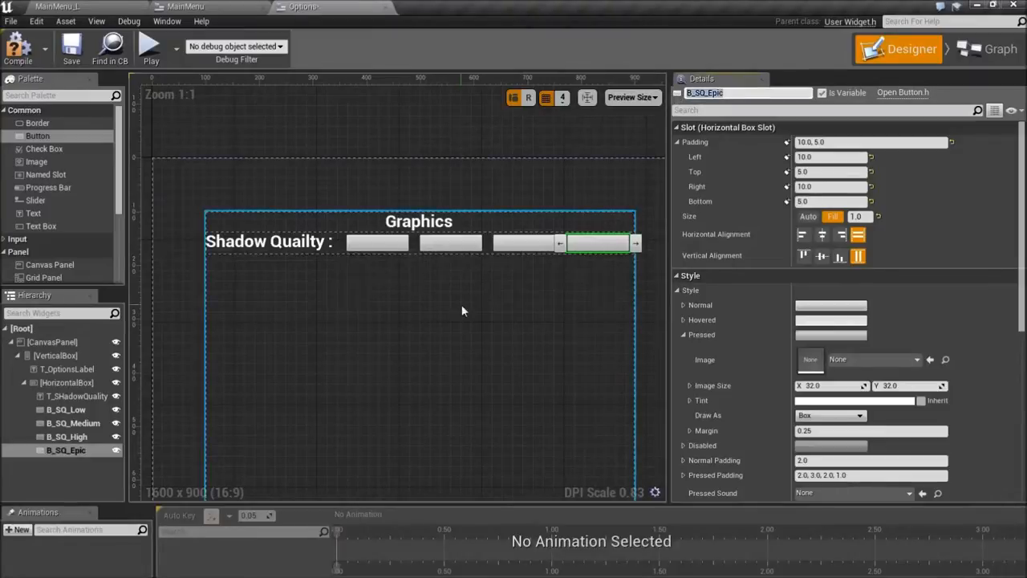
Step: Add a text widget inside the B_SQ_Low button and rename it T_B_SQ_Low
{"action": "left_click", "coordinate": [465, 315]}
{"action": "scroll", "coordinate": [464, 307], "scroll_direction": "down", "scroll_amount": 6}
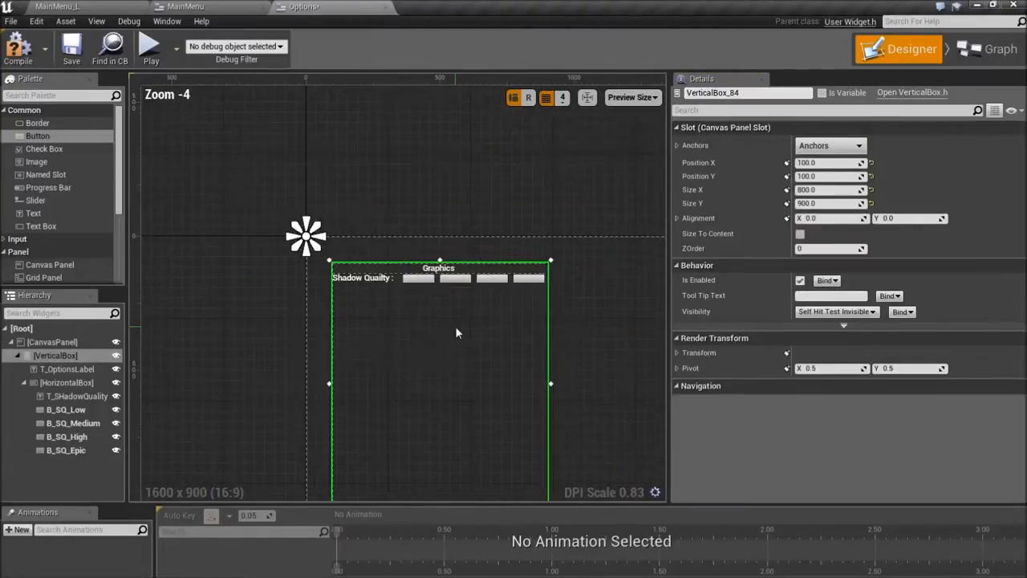
{"action": "scroll", "coordinate": [459, 307], "scroll_direction": "up", "scroll_amount": 5}
{"action": "scroll", "coordinate": [460, 308], "scroll_direction": "up", "scroll_amount": 2}
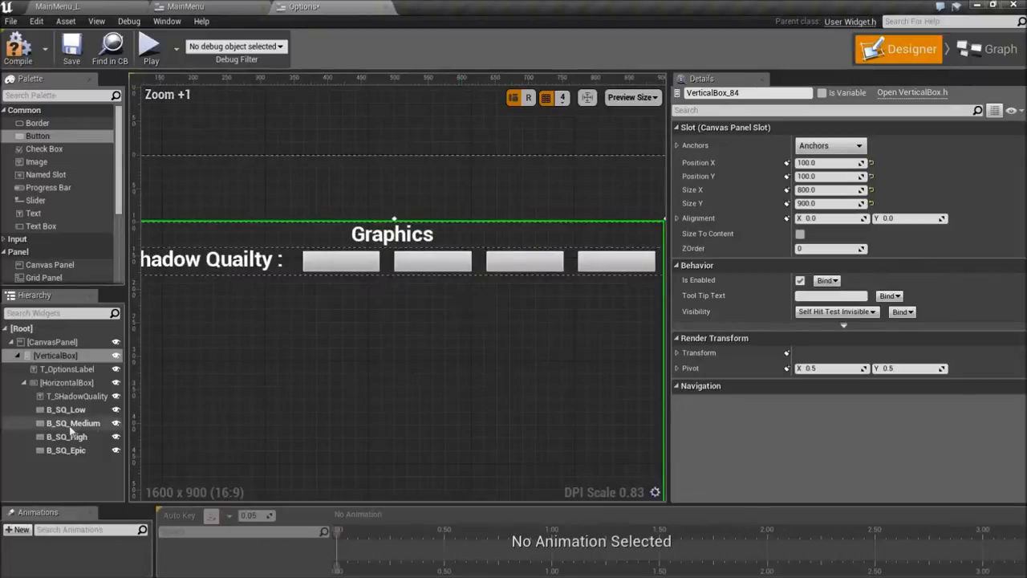
{"action": "left_click_drag", "start_coordinate": [34, 213], "coordinate": [73, 409]}
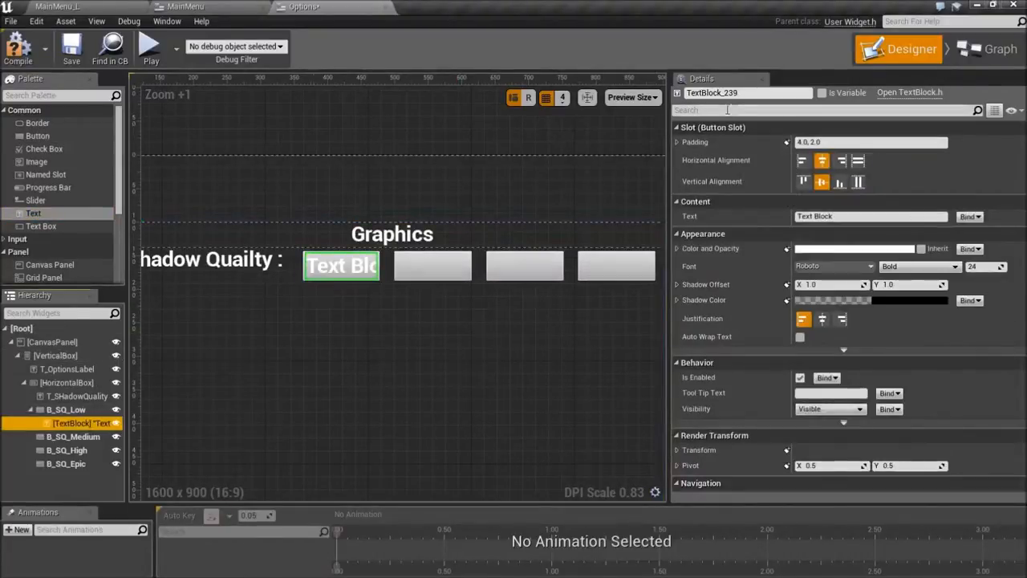
{"action": "left_click", "coordinate": [747, 93]}
{"action": "double_click", "coordinate": [749, 93]}
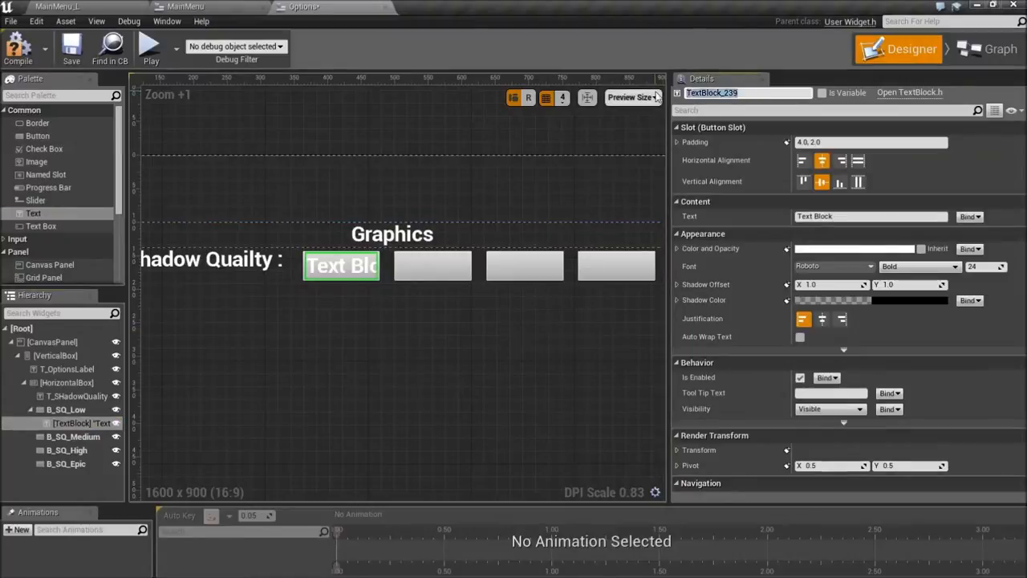
{"action": "key", "text": "BackSpace"}
{"action": "type", "text": "T_B_SQ_Lo"}
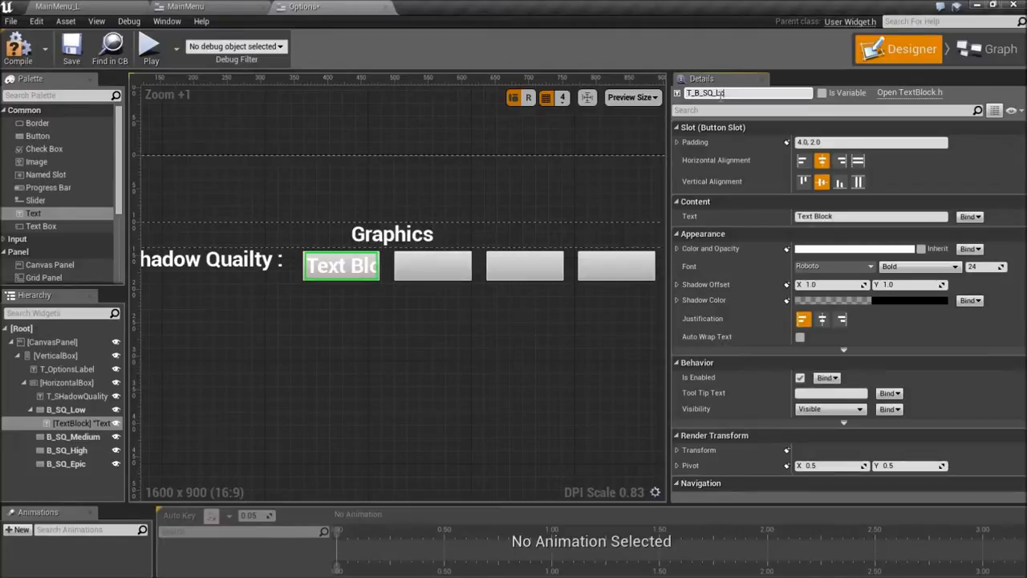
{"action": "type", "text": "w"}
{"action": "key", "text": "Return"}
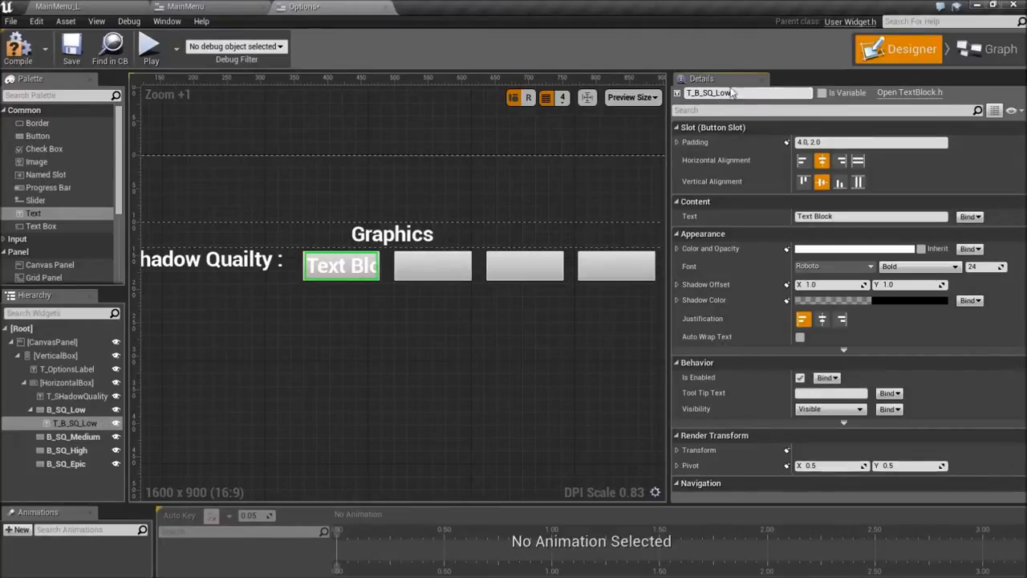
Step: Set the displayed text of T_B_SQ_Low to Low
{"action": "left_click", "coordinate": [714, 93]}
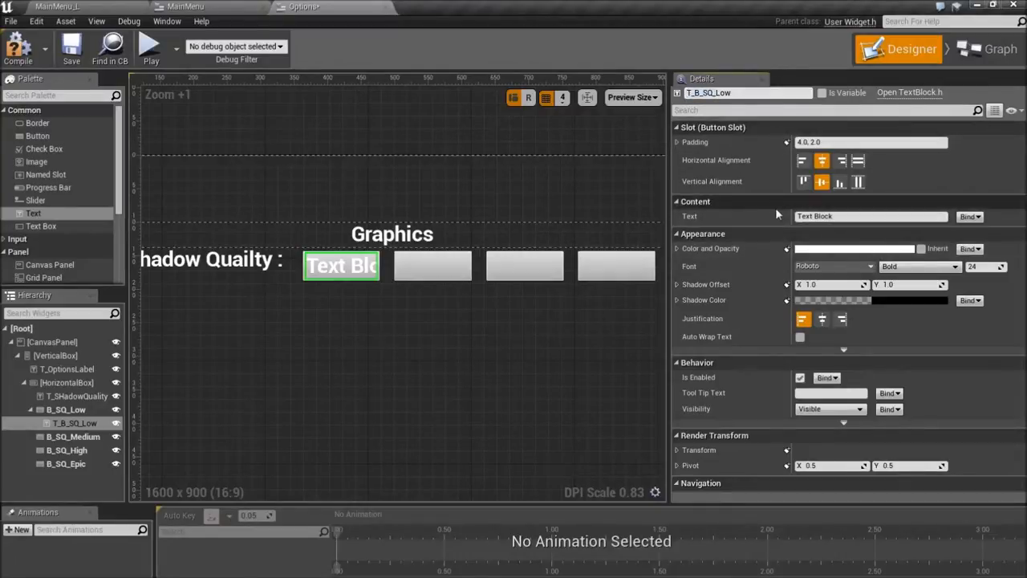
{"action": "left_click_drag", "start_coordinate": [852, 219], "coordinate": [783, 211]}
{"action": "type", "text": "Low"}
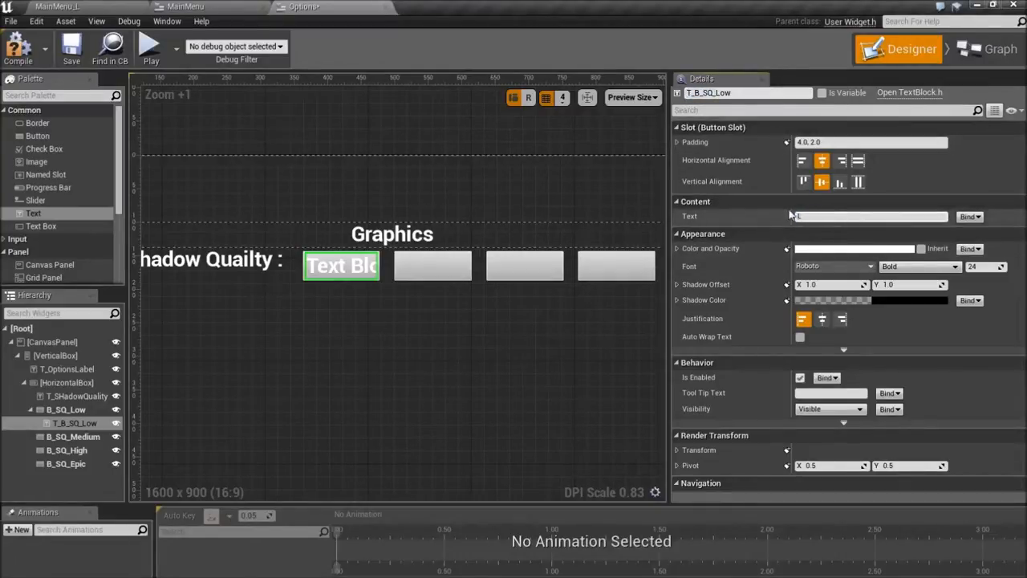
Step: Add a text widget inside each of the B_SQ_Medium, B_SQ_High and B_SQ_Epic buttons
{"action": "left_click", "coordinate": [95, 437]}
{"action": "left_click_drag", "start_coordinate": [34, 215], "coordinate": [74, 465]}
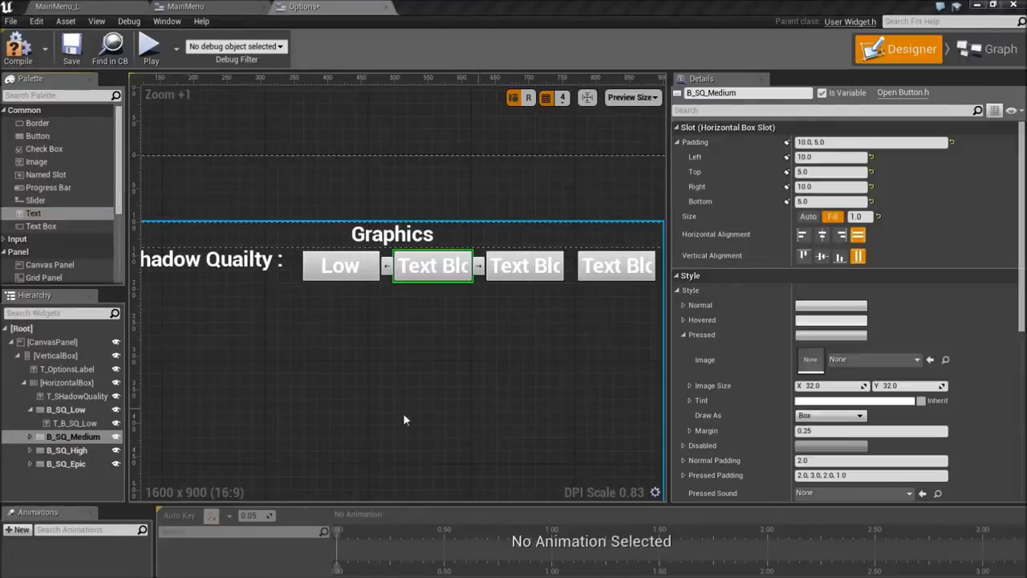
Step: Rename the text widget inside B_SQ_Medium as T_B_SQ_Medium and set its displayed text to Medium
{"action": "left_click", "coordinate": [35, 438]}
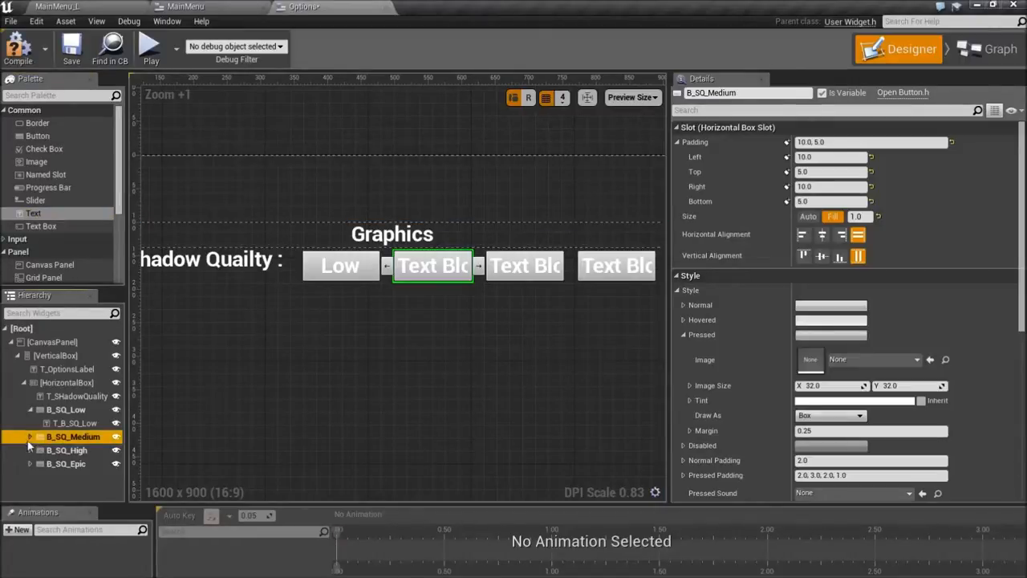
{"action": "left_click", "coordinate": [30, 410]}
{"action": "left_click", "coordinate": [31, 423]}
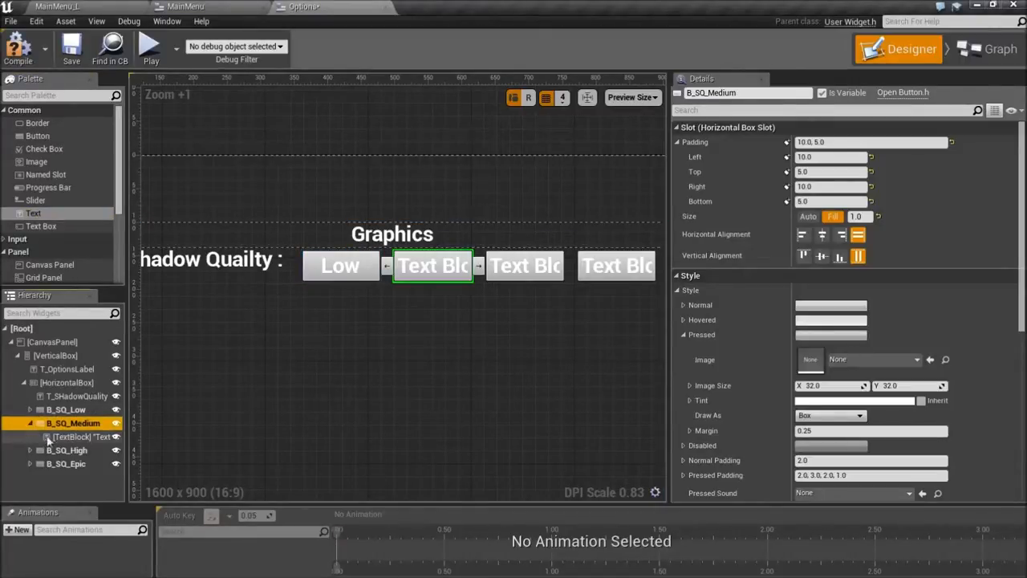
{"action": "left_click", "coordinate": [48, 438]}
{"action": "left_click", "coordinate": [711, 92]}
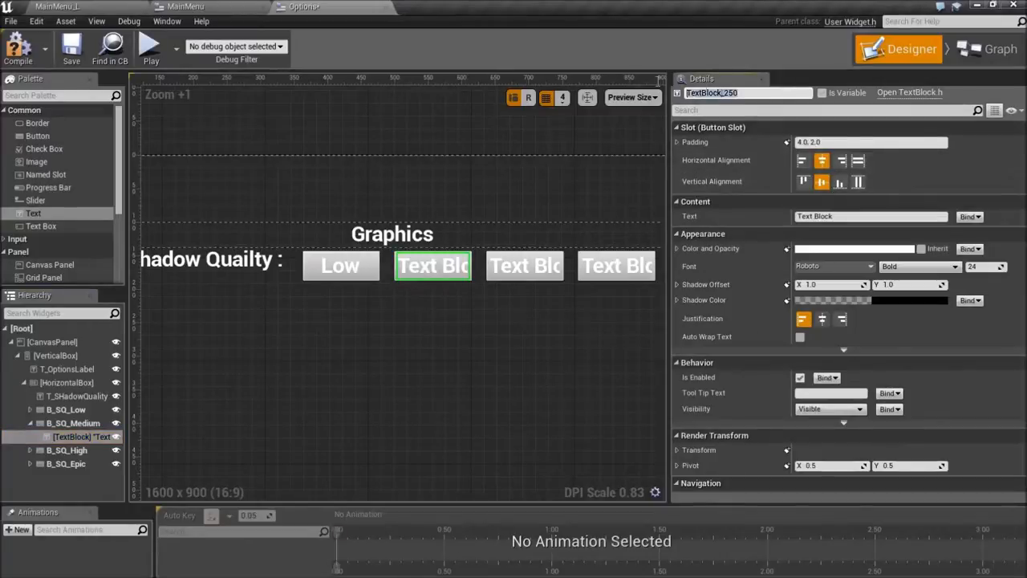
{"action": "type", "text": "T_B_SQ_Medium"}
{"action": "key", "text": "Return"}
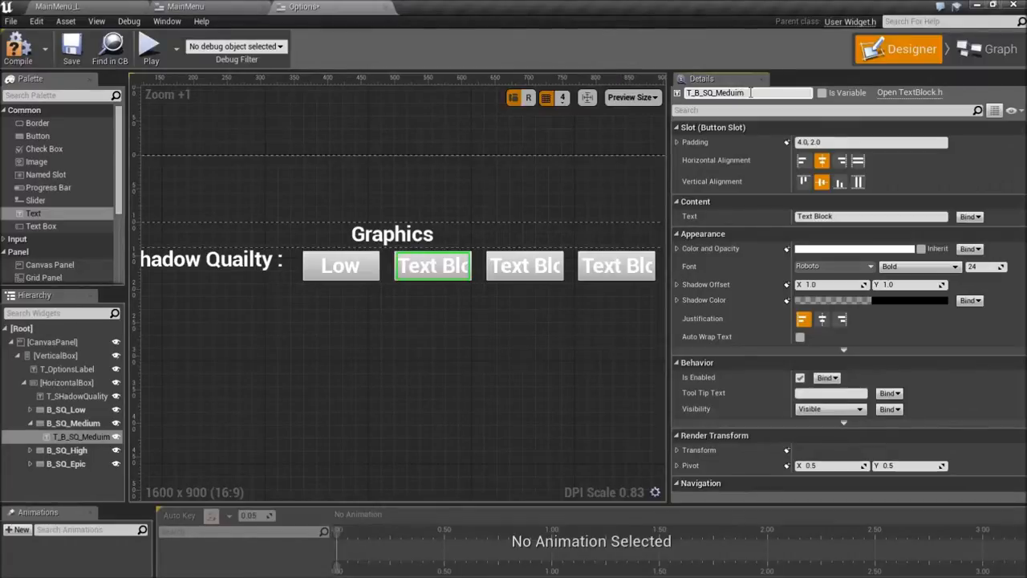
{"action": "left_click_drag", "start_coordinate": [750, 92], "coordinate": [727, 93]}
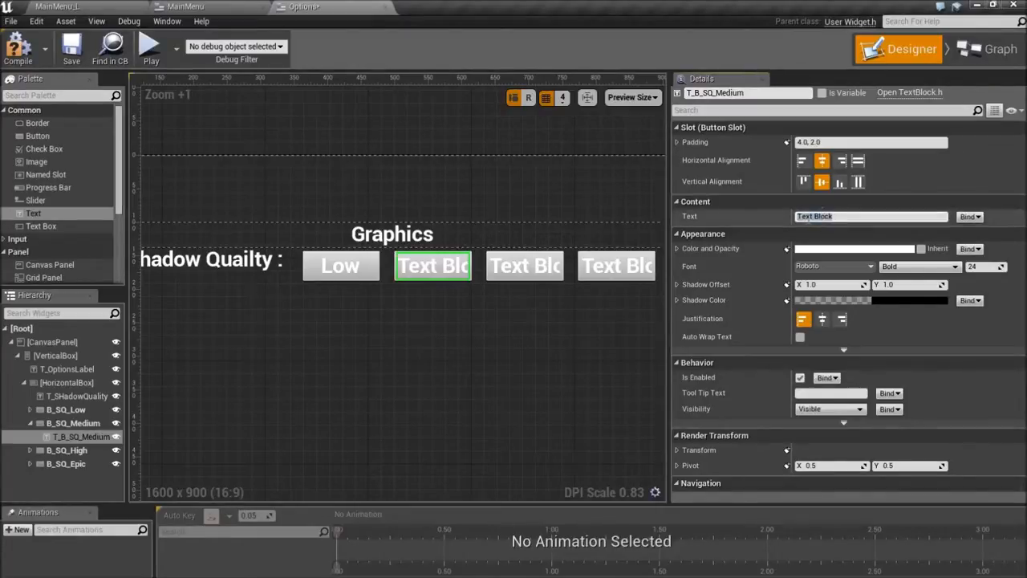
{"action": "type", "text": "Medium"}
{"action": "key", "text": "Return"}
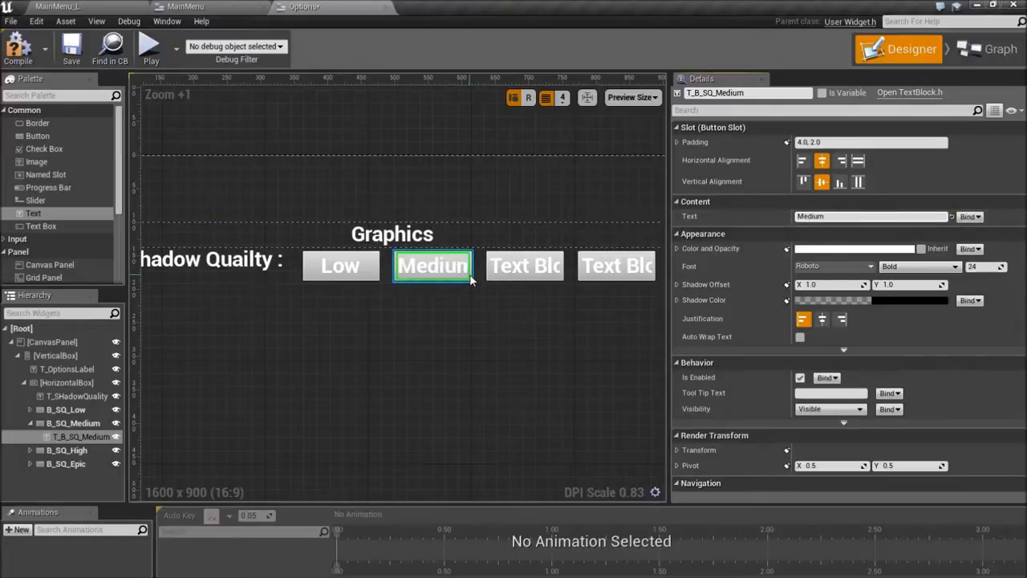
Step: Set the right padding of all four shadow quality buttons, B_SQ_Low through B_SQ_Epic, to 0
{"action": "left_click", "coordinate": [84, 451]}
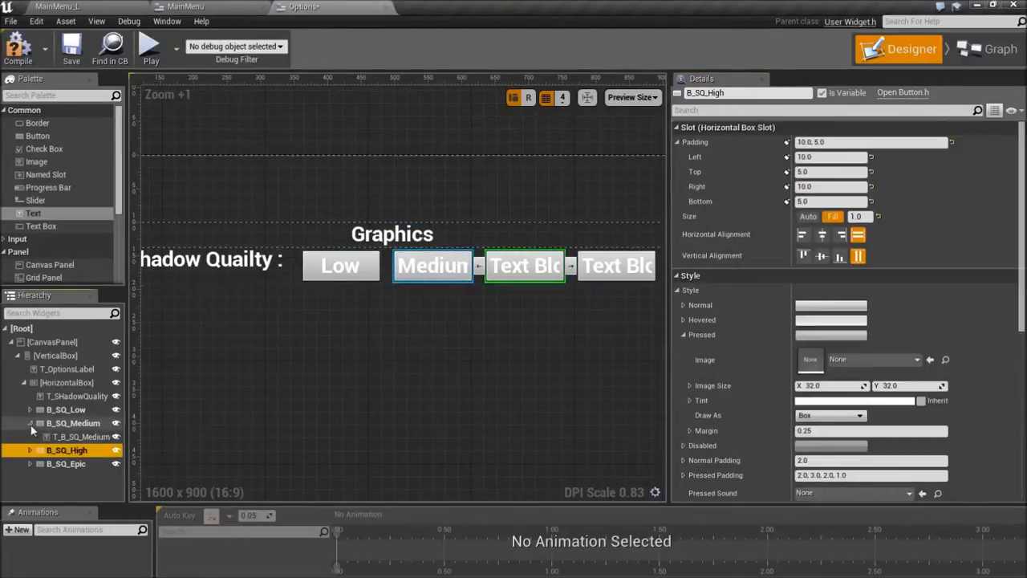
{"action": "left_click", "coordinate": [30, 423]}
{"action": "left_click", "coordinate": [66, 410]}
{"action": "left_click", "coordinate": [66, 450], "text": "shift"}
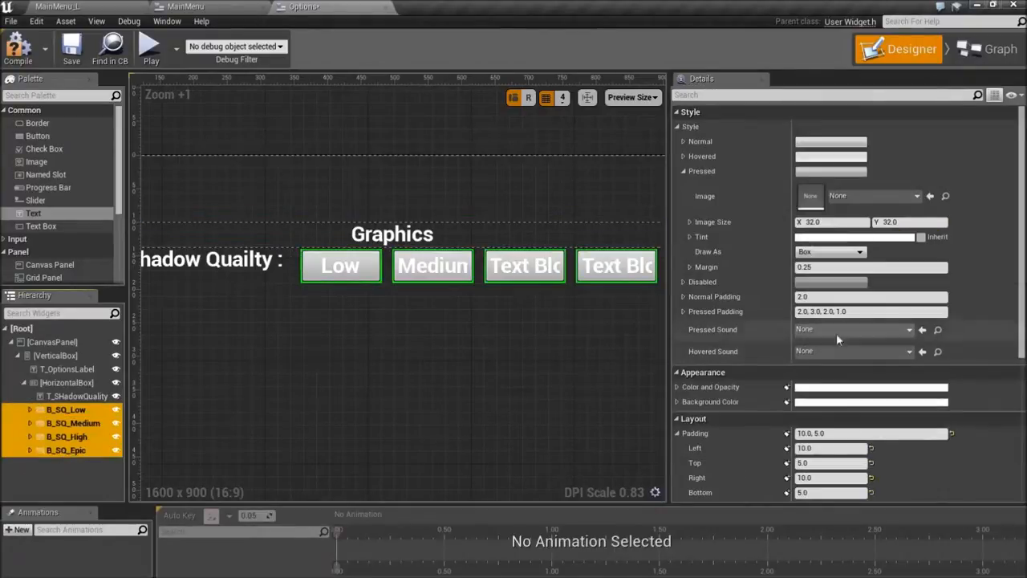
{"action": "scroll", "coordinate": [819, 273], "scroll_direction": "down", "scroll_amount": 2}
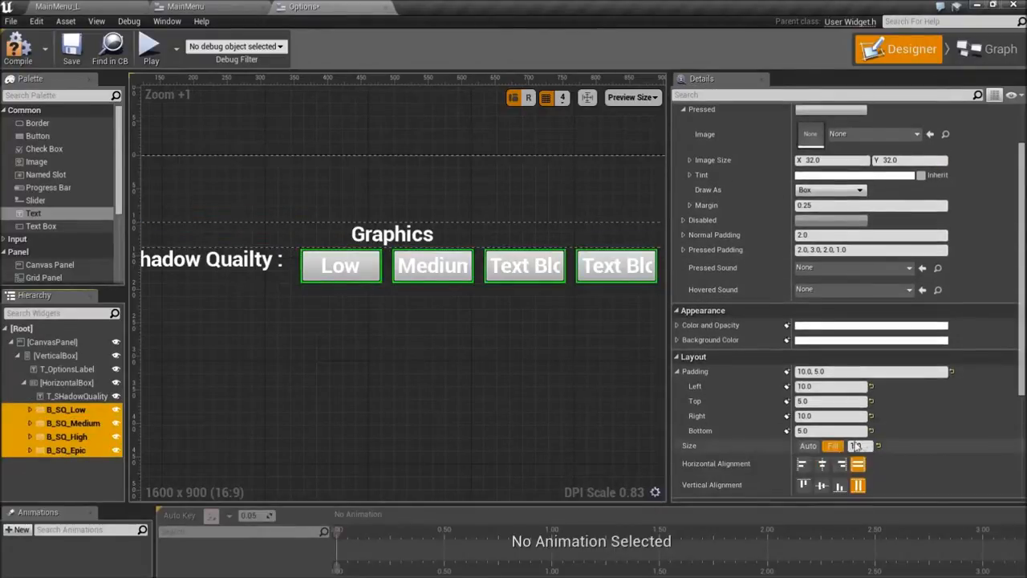
{"action": "left_click", "coordinate": [818, 416]}
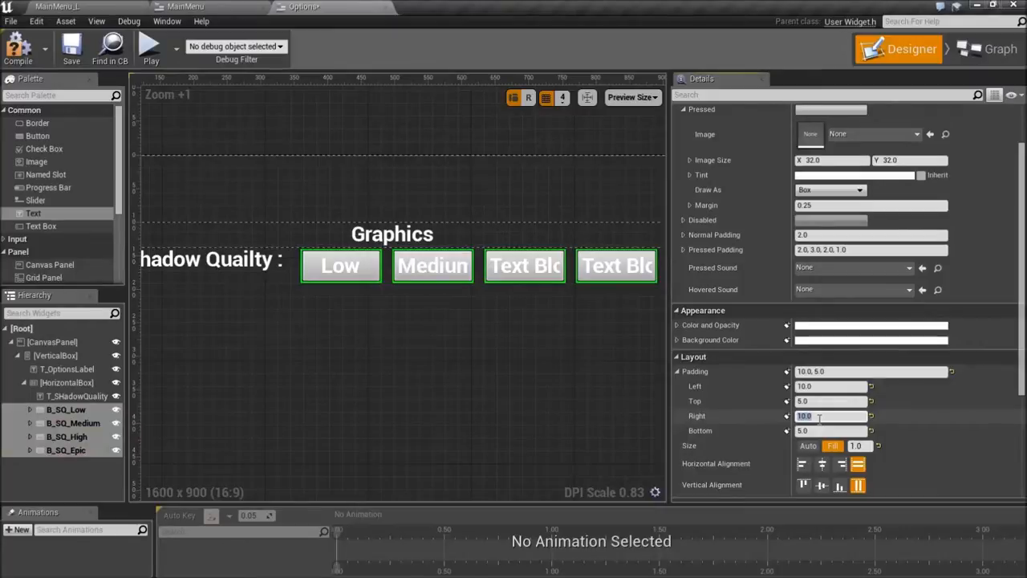
{"action": "type", "text": "6"}
{"action": "key", "text": "Return"}
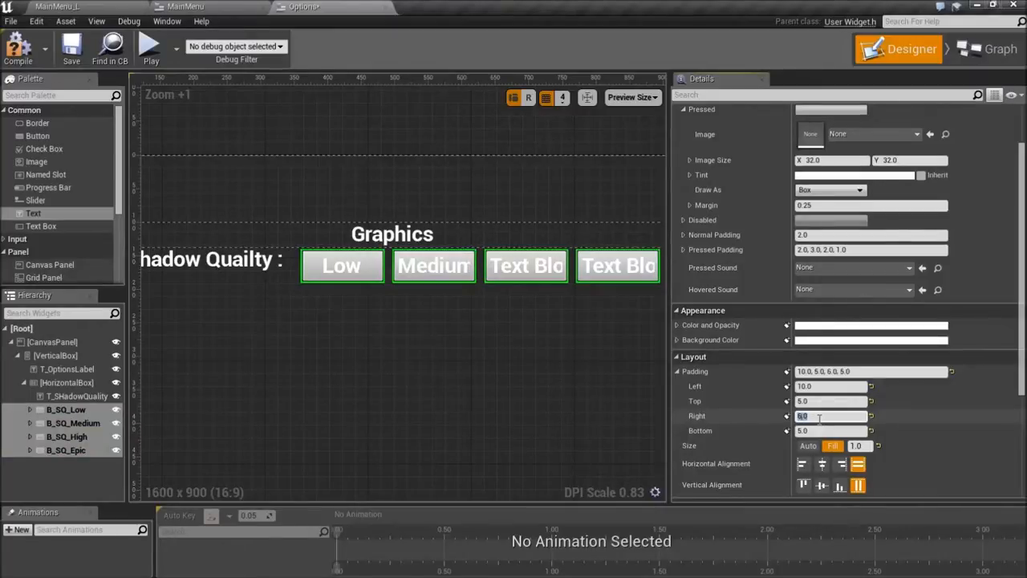
{"action": "type", "text": "0"}
{"action": "key", "text": "Return"}
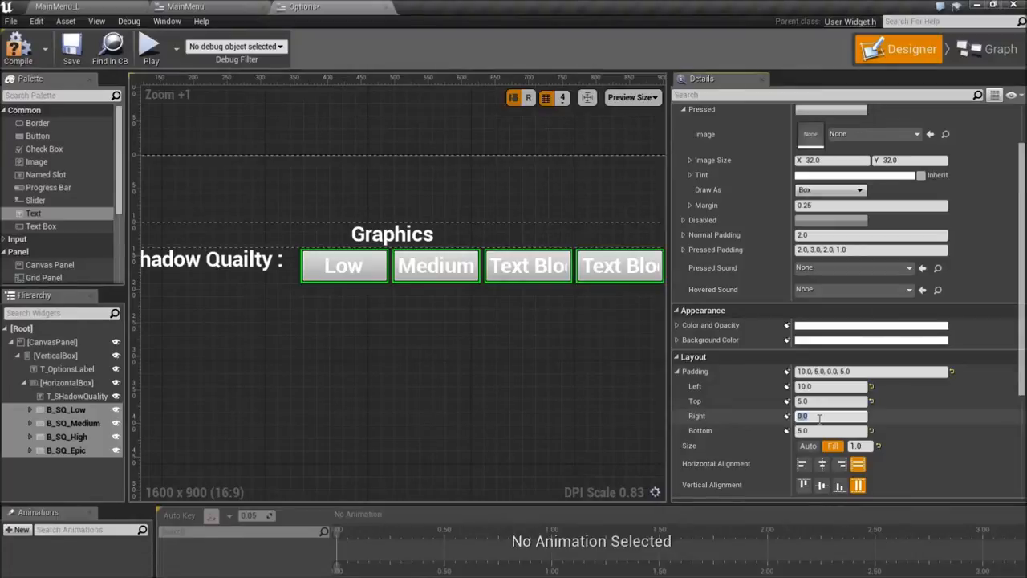
Step: Rename the text widget inside the B_SQ_High button as T_B_SQ_High
{"action": "left_click", "coordinate": [41, 448]}
{"action": "left_click", "coordinate": [30, 437]}
{"action": "left_click", "coordinate": [81, 450]}
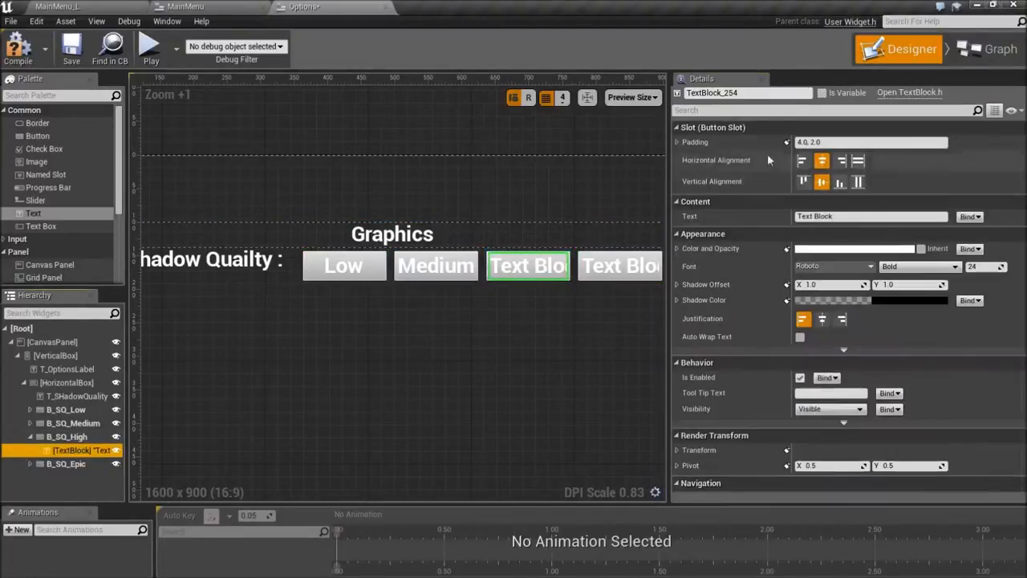
{"action": "left_click", "coordinate": [722, 92]}
{"action": "type", "text": "T_B_SQ_"}
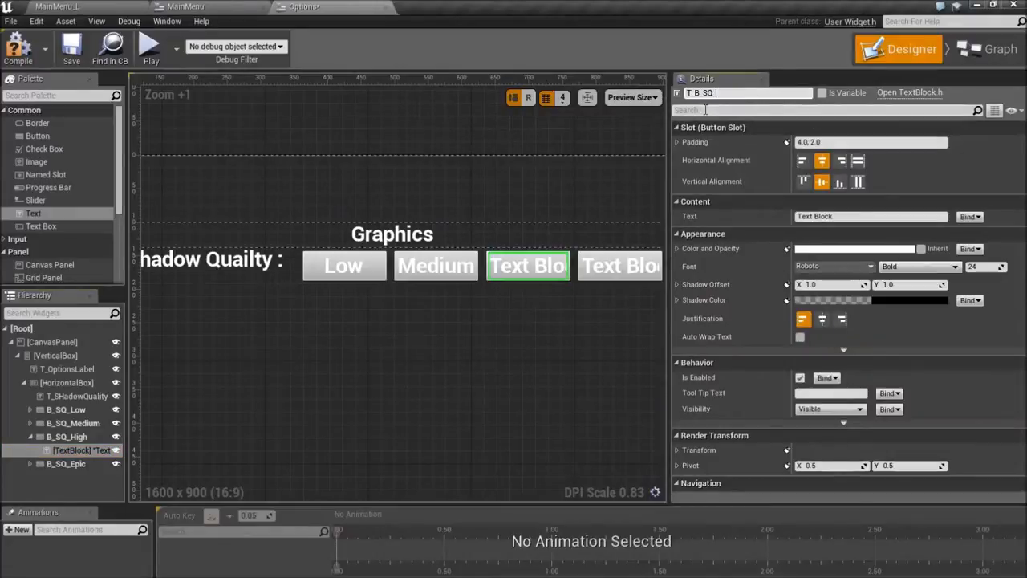
{"action": "type", "text": "High"}
{"action": "key", "text": "Return"}
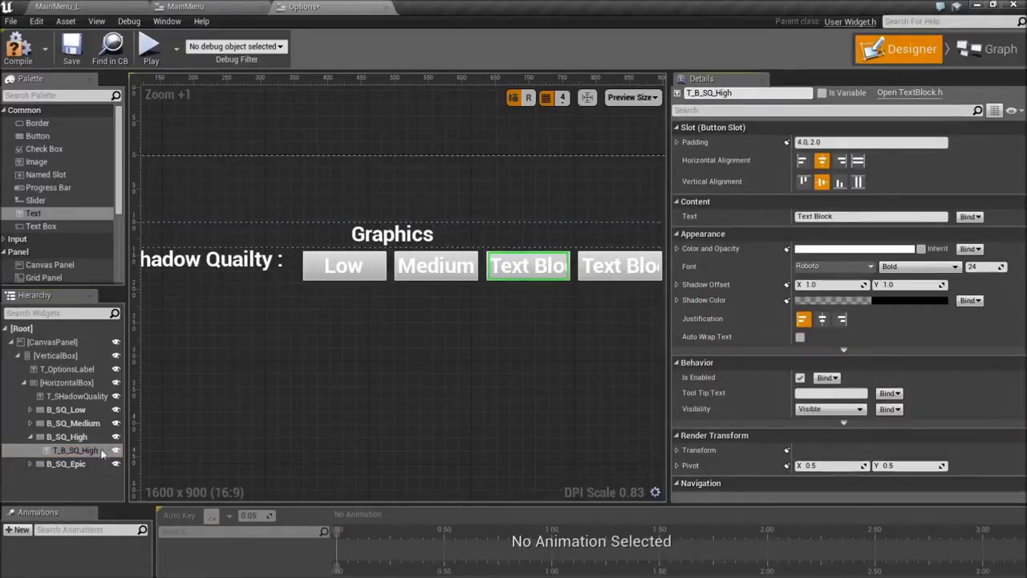
Step: Rename the text widget inside B_SQ_Epic as T_B_SQ_Epic and set its displayed text to Epic
{"action": "left_click", "coordinate": [81, 464]}
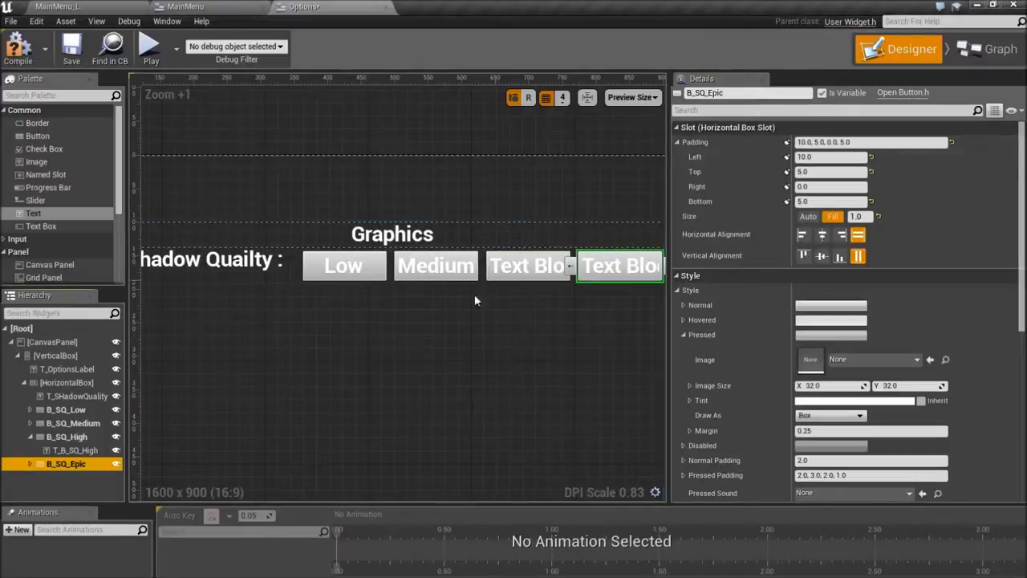
{"action": "left_click", "coordinate": [29, 464]}
{"action": "left_click", "coordinate": [80, 476]}
{"action": "left_click", "coordinate": [722, 92]}
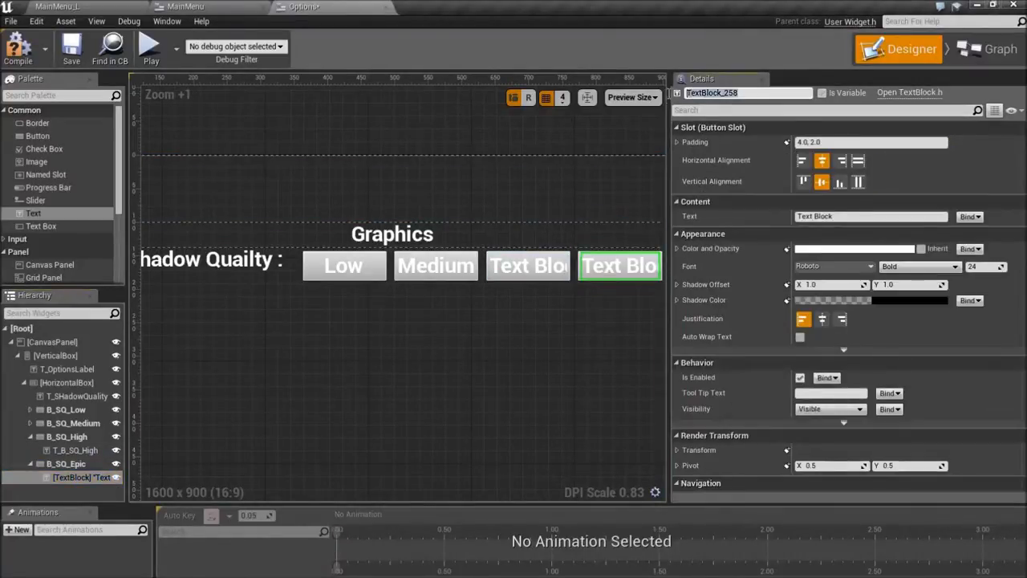
{"action": "type", "text": "T_B_SQ_Epic"}
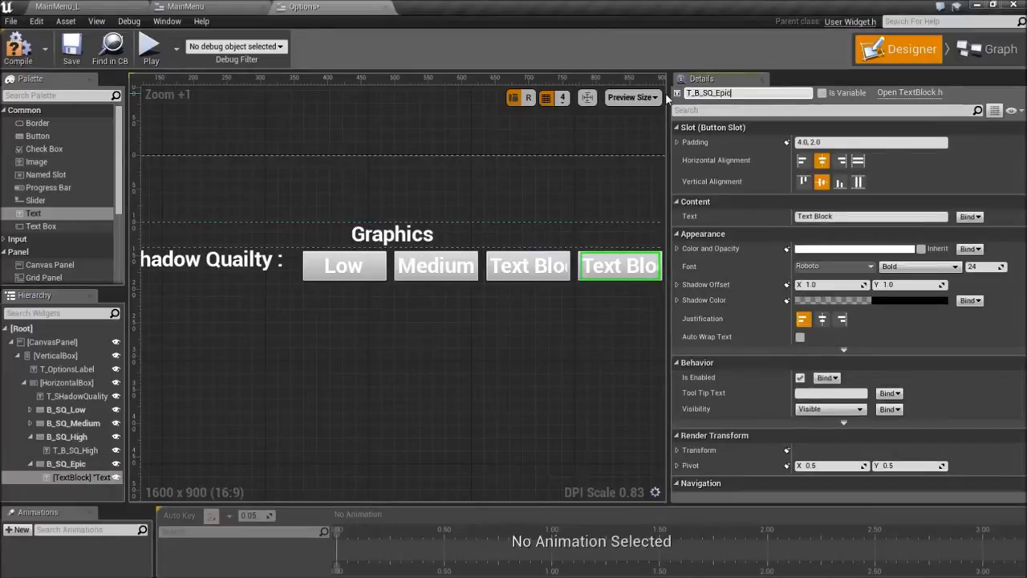
{"action": "key", "text": "Return"}
{"action": "left_click", "coordinate": [802, 216]}
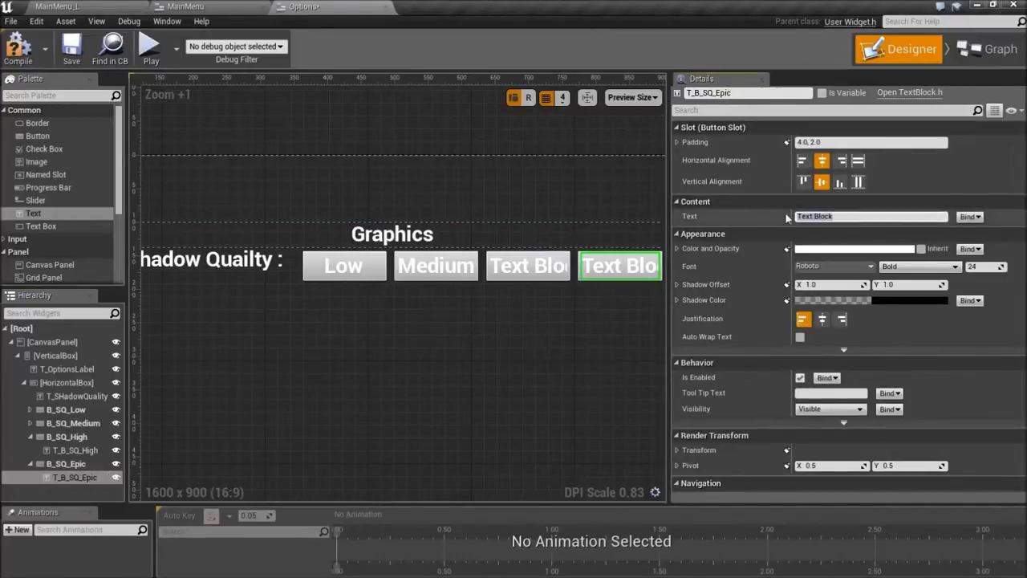
{"action": "type", "text": "Epic"}
{"action": "key", "text": "Return"}
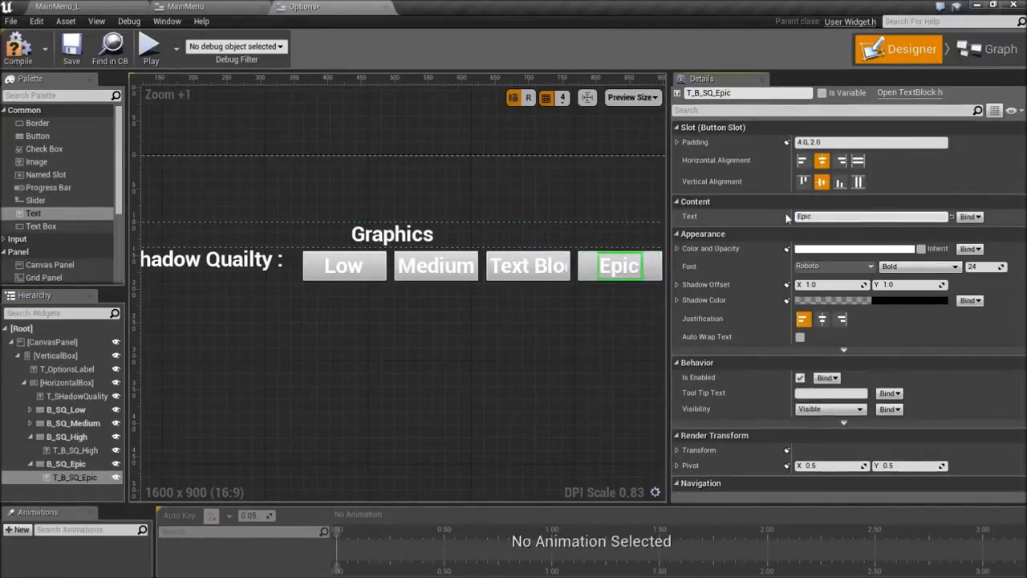
Step: Set the displayed text of T_B_SQ_High to High
{"action": "left_click", "coordinate": [75, 450]}
{"action": "left_click", "coordinate": [814, 215]}
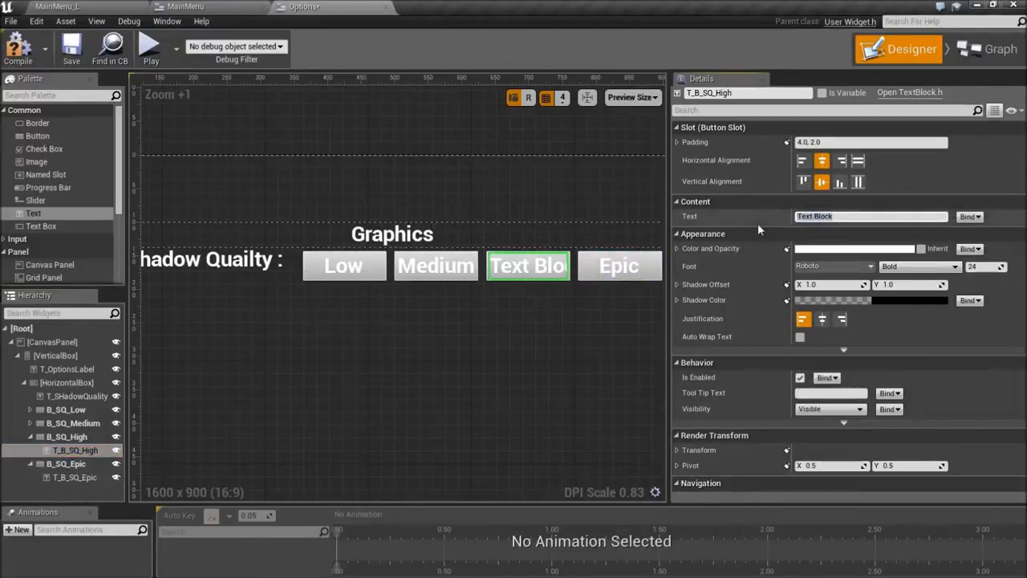
{"action": "type", "text": "High"}
{"action": "key", "text": "Return"}
{"action": "left_click", "coordinate": [473, 357]}
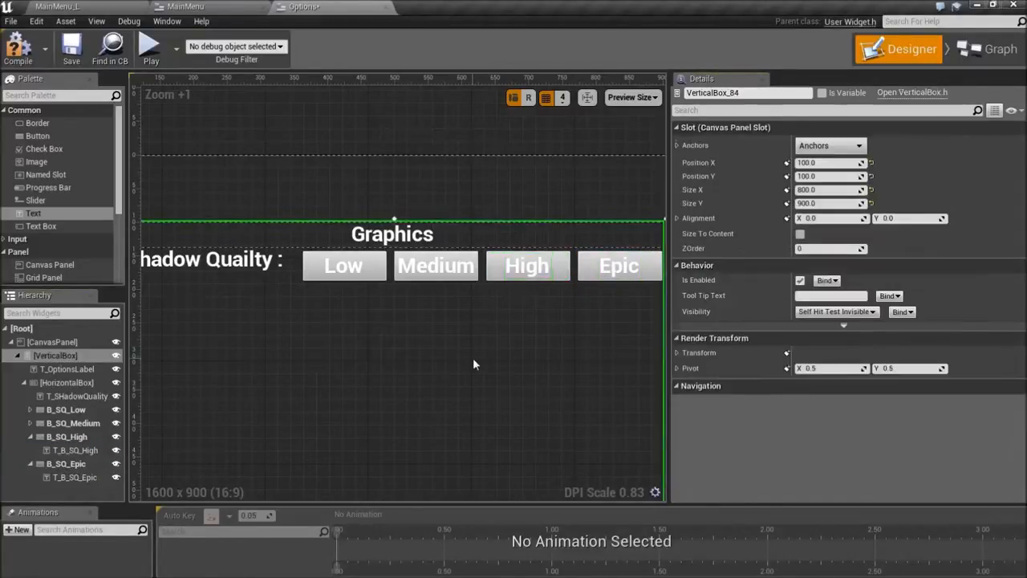
Step: Widen the designer viewport and check the layout of the whole shadow quality row
{"action": "scroll", "coordinate": [481, 360], "scroll_direction": "down", "scroll_amount": 3}
{"action": "scroll", "coordinate": [509, 369], "scroll_direction": "up", "scroll_amount": 1}
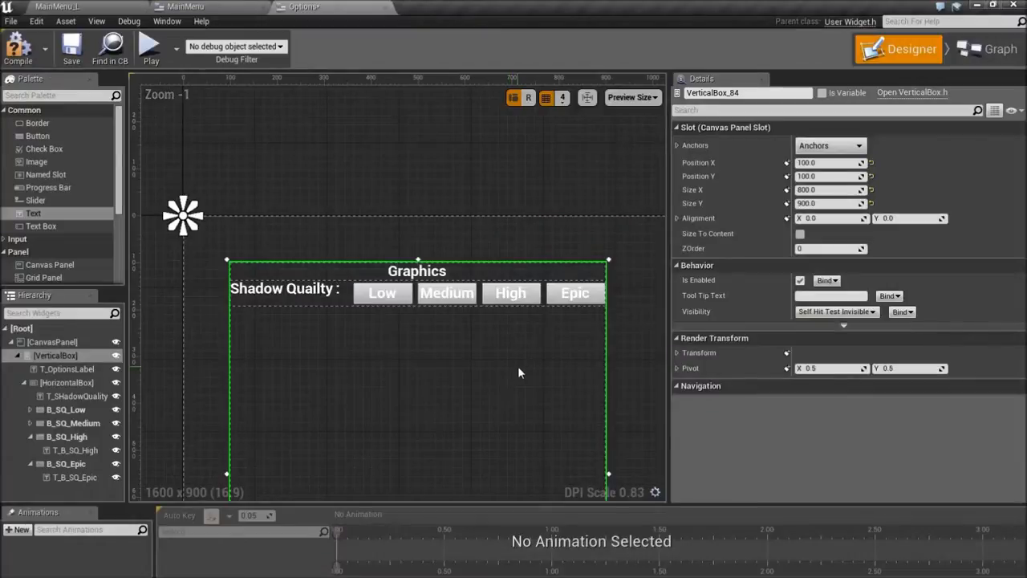
{"action": "scroll", "coordinate": [519, 368], "scroll_direction": "up", "scroll_amount": 4}
{"action": "right_click_drag", "start_coordinate": [517, 360], "coordinate": [477, 394]}
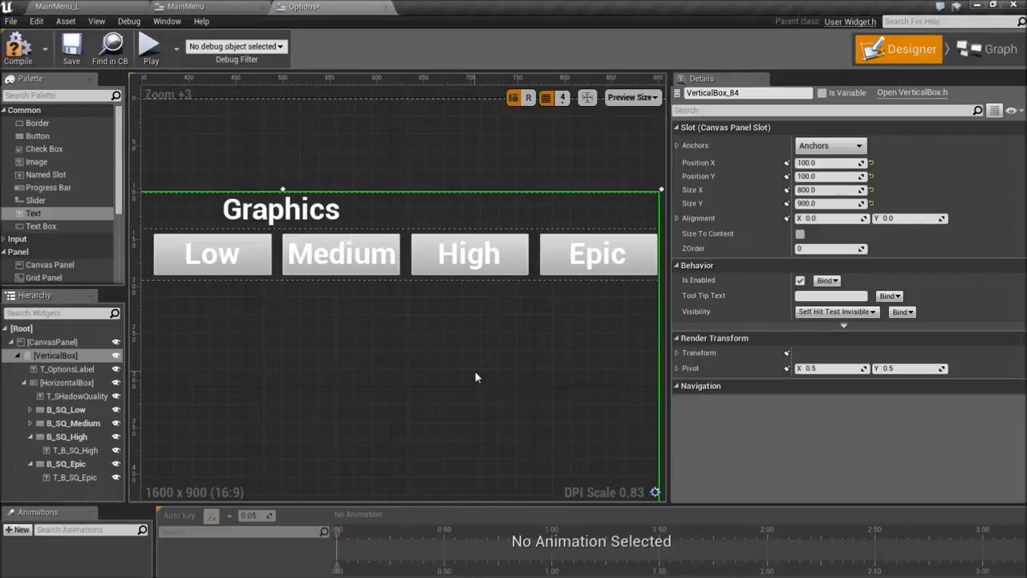
{"action": "left_click_drag", "start_coordinate": [666, 330], "coordinate": [836, 330]}
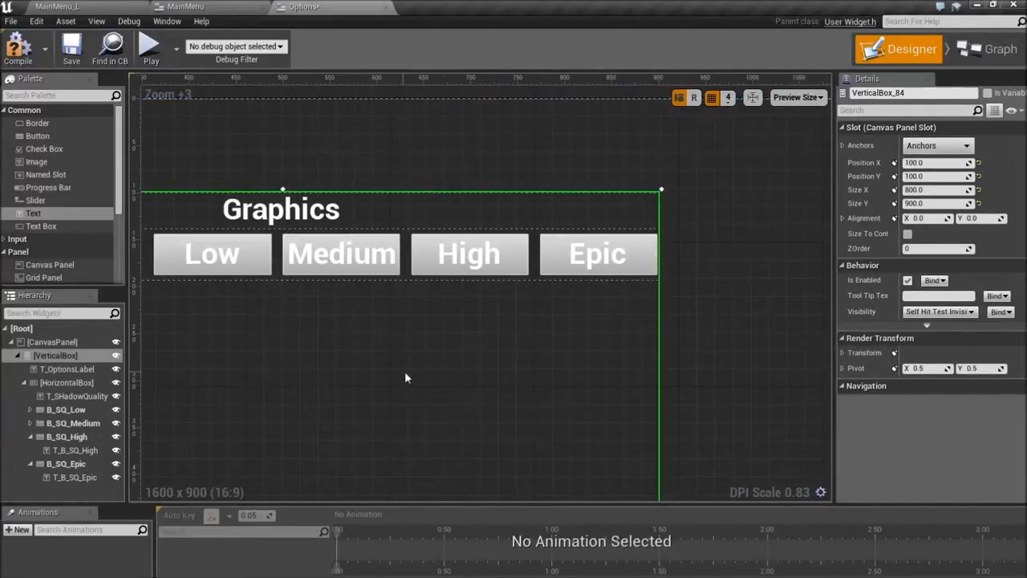
{"action": "right_click_drag", "start_coordinate": [463, 375], "coordinate": [636, 378]}
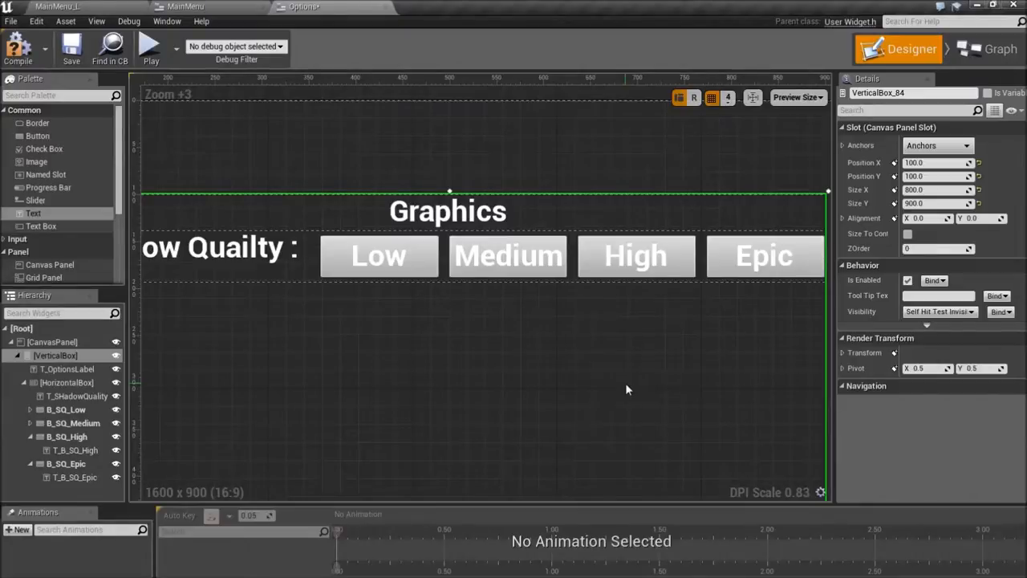
{"action": "scroll", "coordinate": [625, 389], "scroll_direction": "down", "scroll_amount": 3}
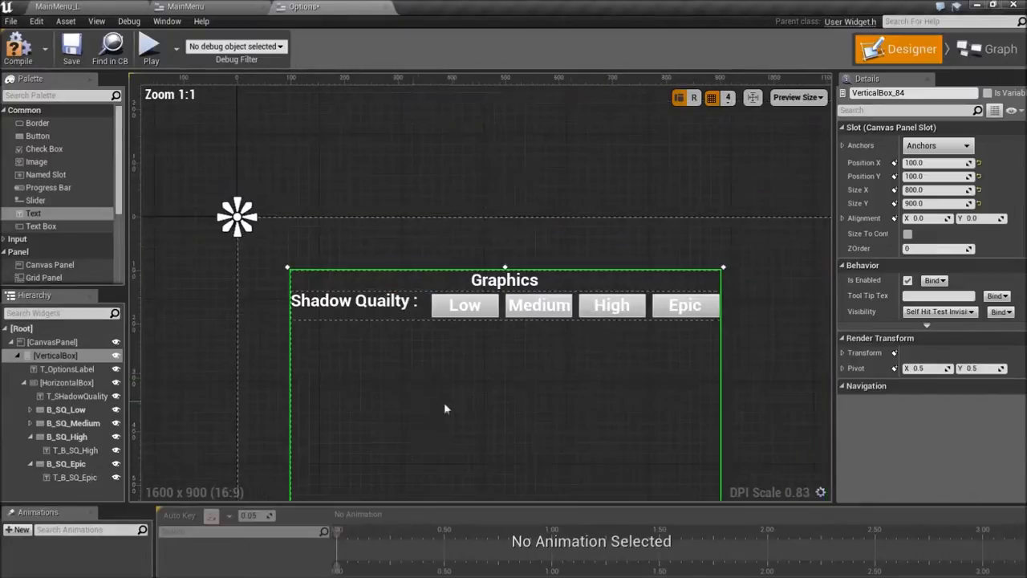
Step: Set the shadow offset of the T_SHadowQuality label to X 2 and Y 2
{"action": "left_click", "coordinate": [430, 319]}
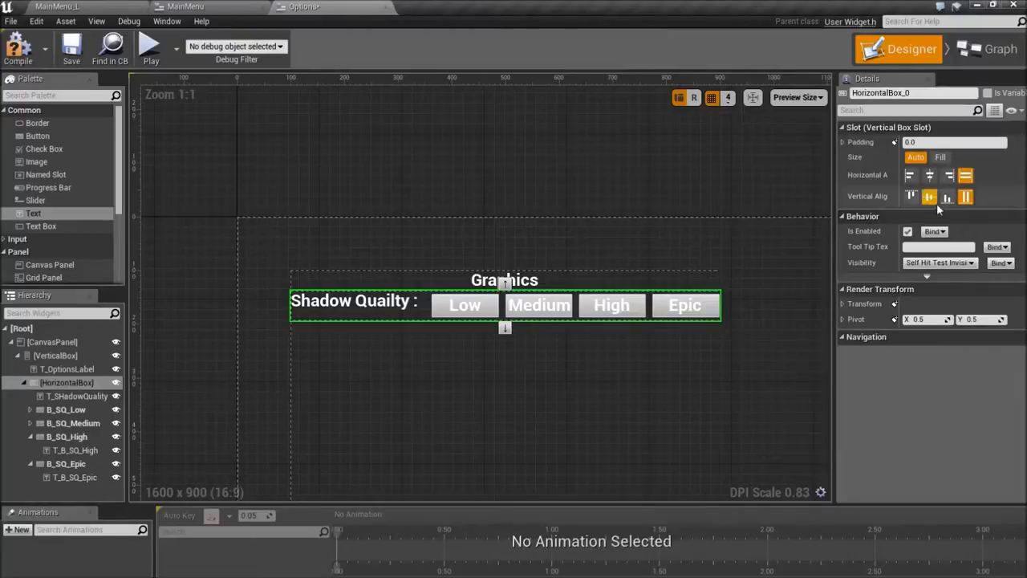
{"action": "left_click", "coordinate": [360, 309]}
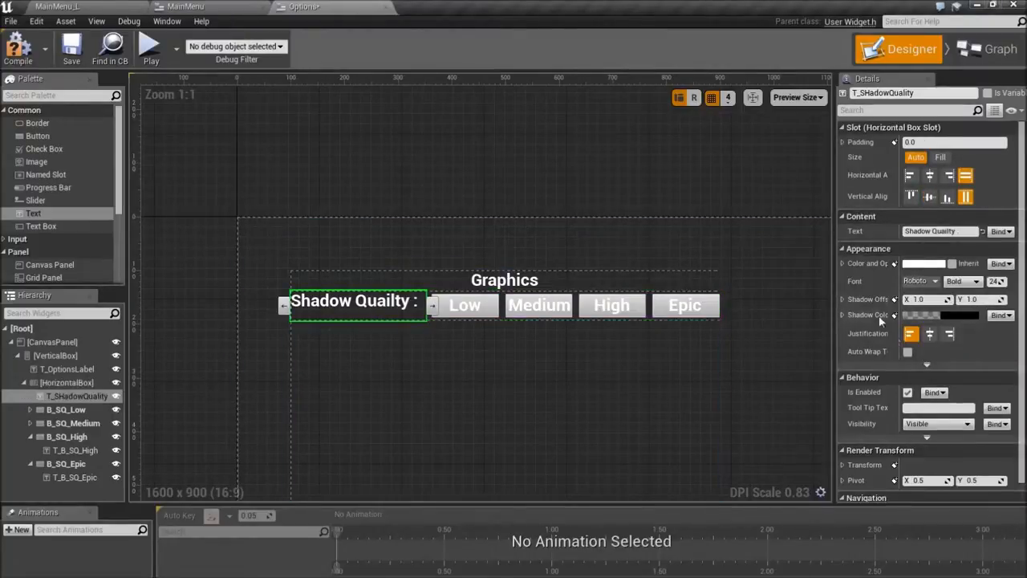
{"action": "scroll", "coordinate": [880, 317], "scroll_direction": "down", "scroll_amount": 1}
{"action": "left_click_drag", "start_coordinate": [922, 293], "coordinate": [942, 293]}
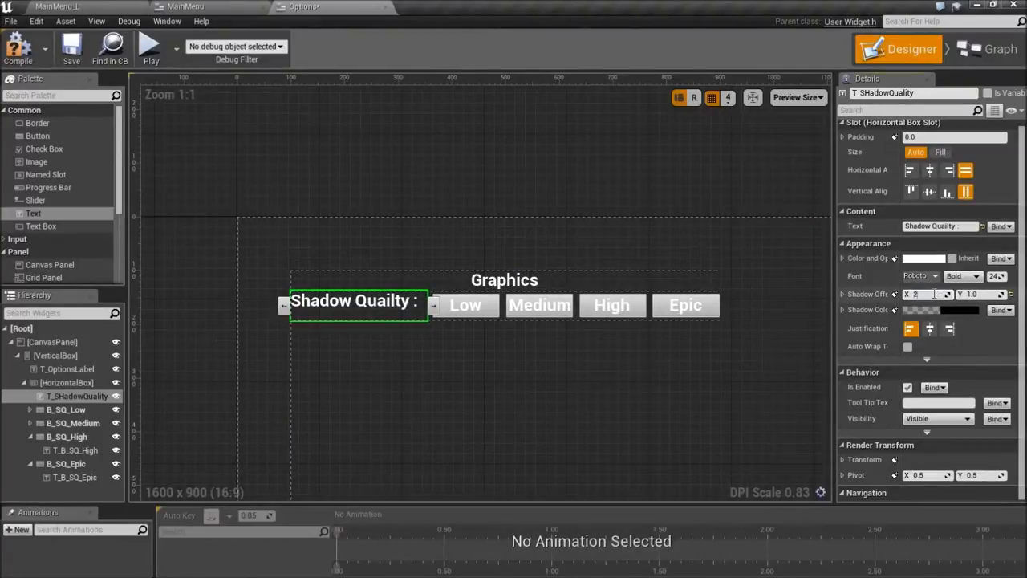
{"action": "key", "text": "Tab"}
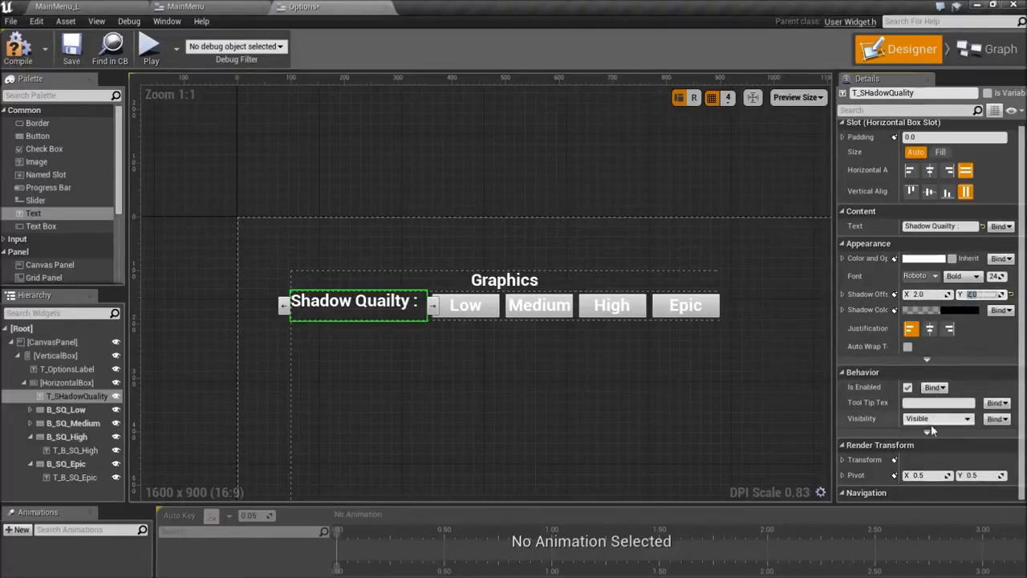
Step: Set the top padding of the T_SHadowQuality label to 5
{"action": "left_click", "coordinate": [843, 458]}
{"action": "scroll", "coordinate": [883, 361], "scroll_direction": "down", "scroll_amount": 3}
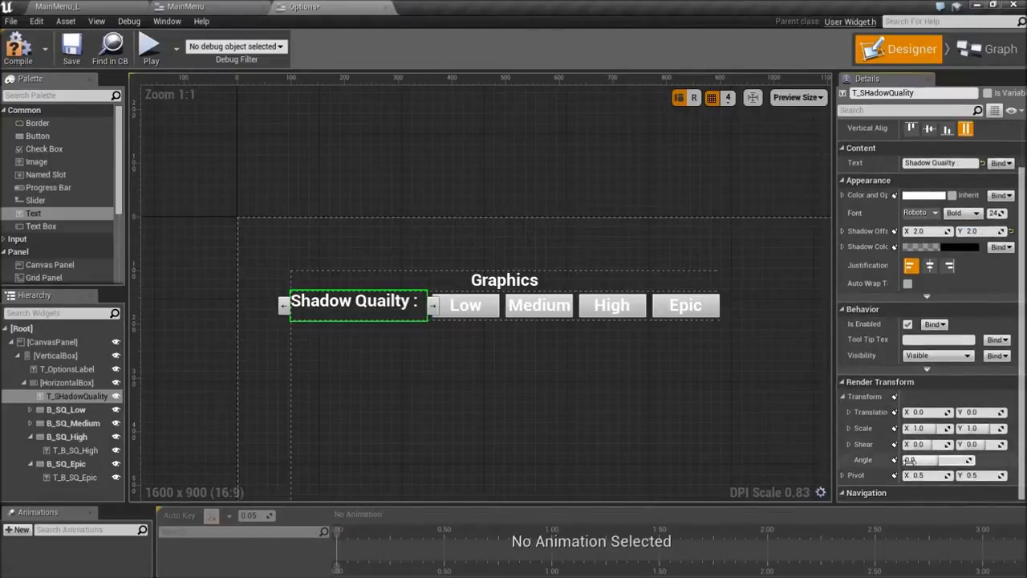
{"action": "scroll", "coordinate": [899, 241], "scroll_direction": "up", "scroll_amount": 3}
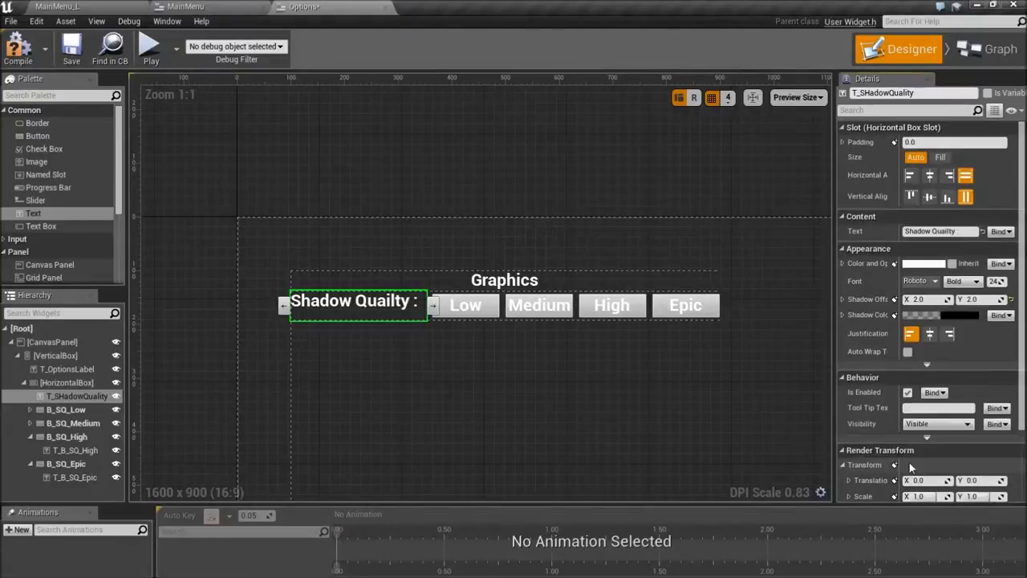
{"action": "left_click", "coordinate": [842, 142]}
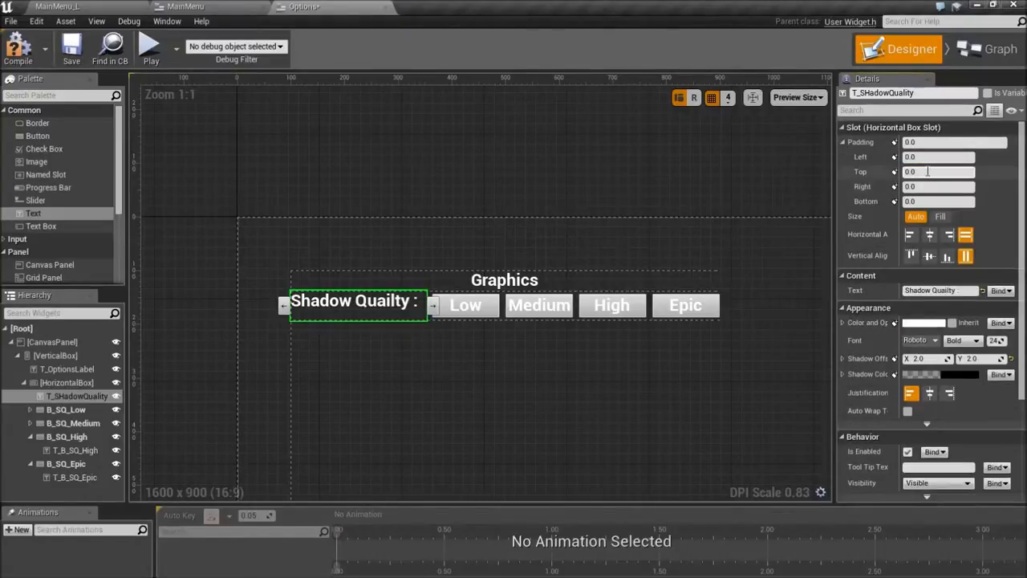
{"action": "left_click", "coordinate": [927, 171]}
{"action": "type", "text": "5"}
{"action": "key", "text": "Tab"}
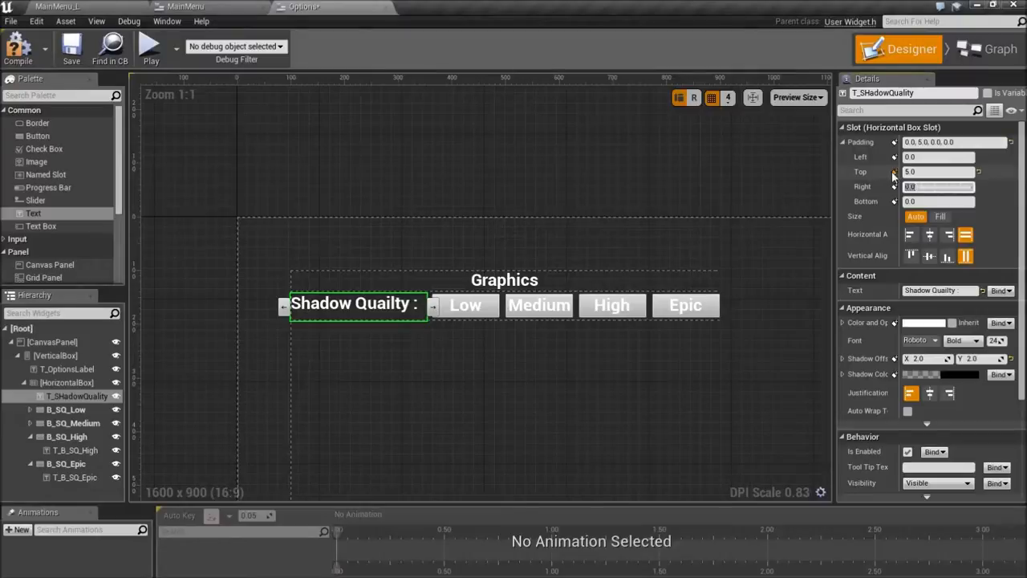
Step: Finish editing the padding of the T_SHadowQuality label and leave its settings
{"action": "key", "text": "Tab"}
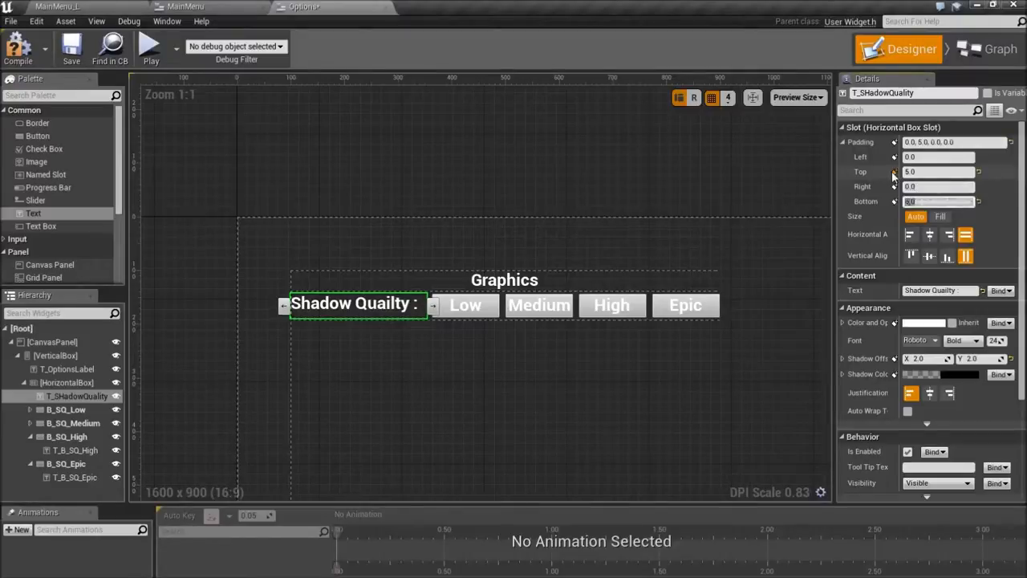
{"action": "left_click", "coordinate": [644, 334]}
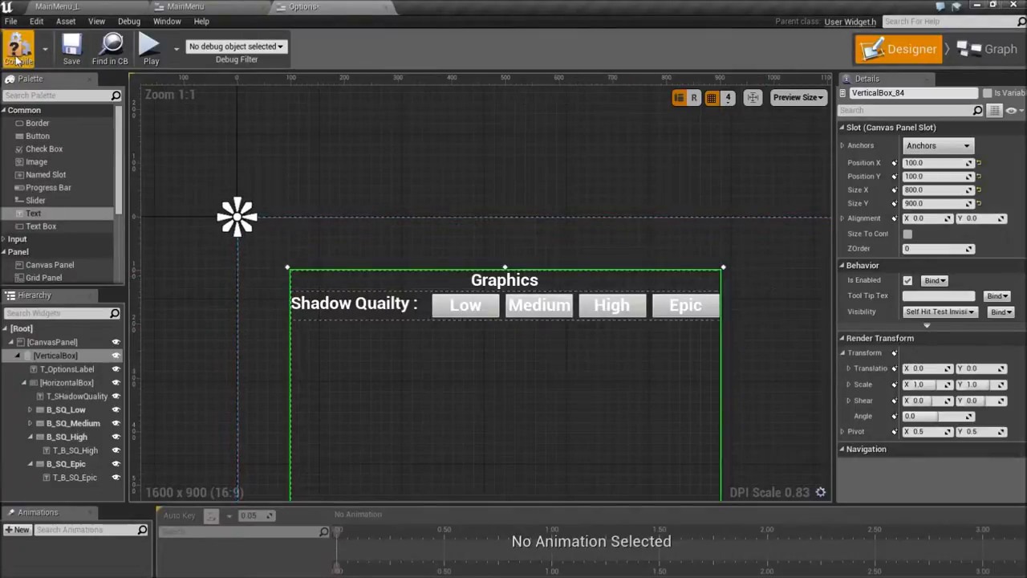
Step: Select the B_SQ_Low, B_SQ_Medium, B_SQ_High and B_SQ_Epic buttons together for shared style editing
{"action": "left_click", "coordinate": [487, 312]}
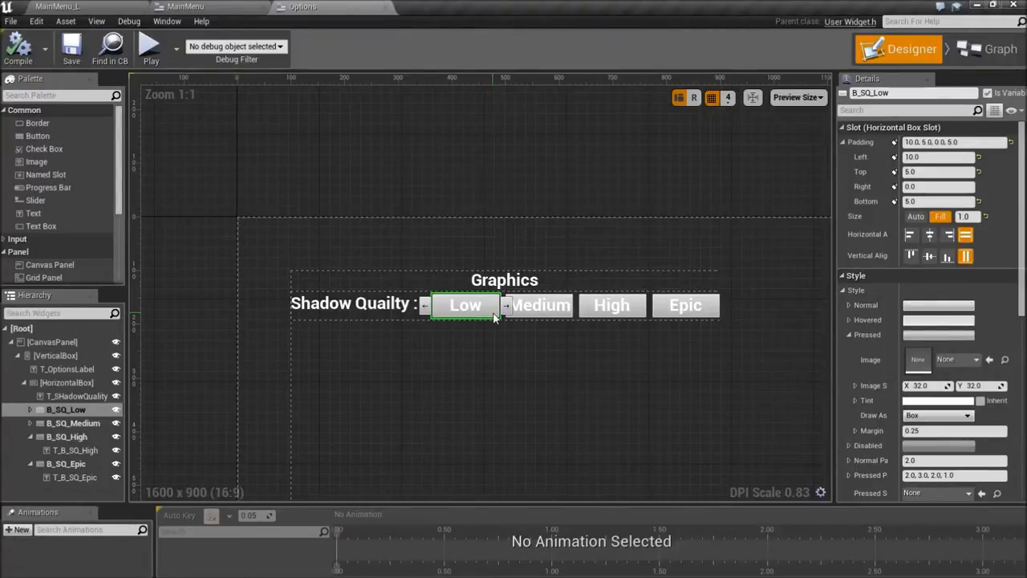
{"action": "scroll", "coordinate": [967, 401], "scroll_direction": "down", "scroll_amount": 10}
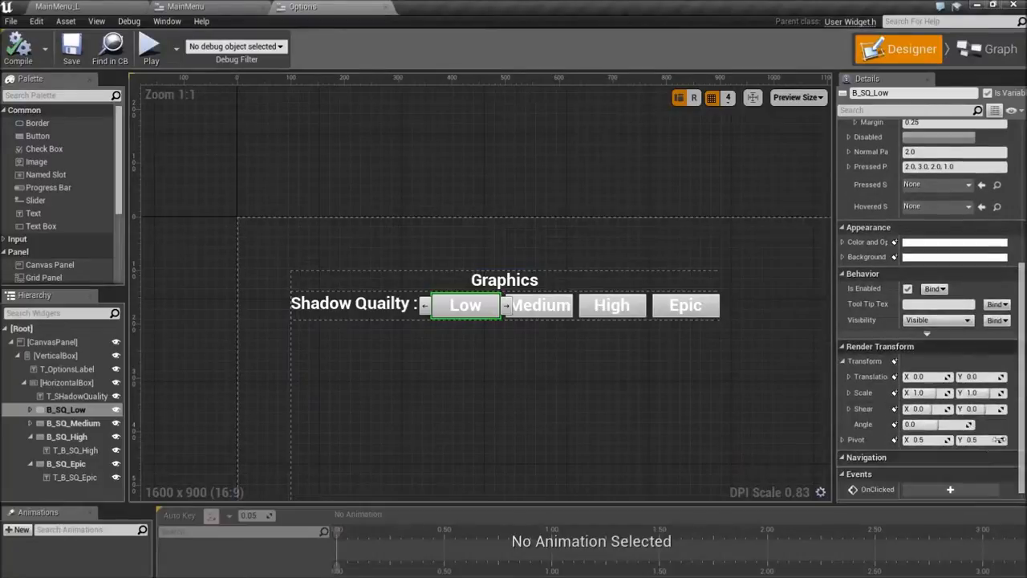
{"action": "scroll", "coordinate": [952, 477], "scroll_direction": "up", "scroll_amount": 5}
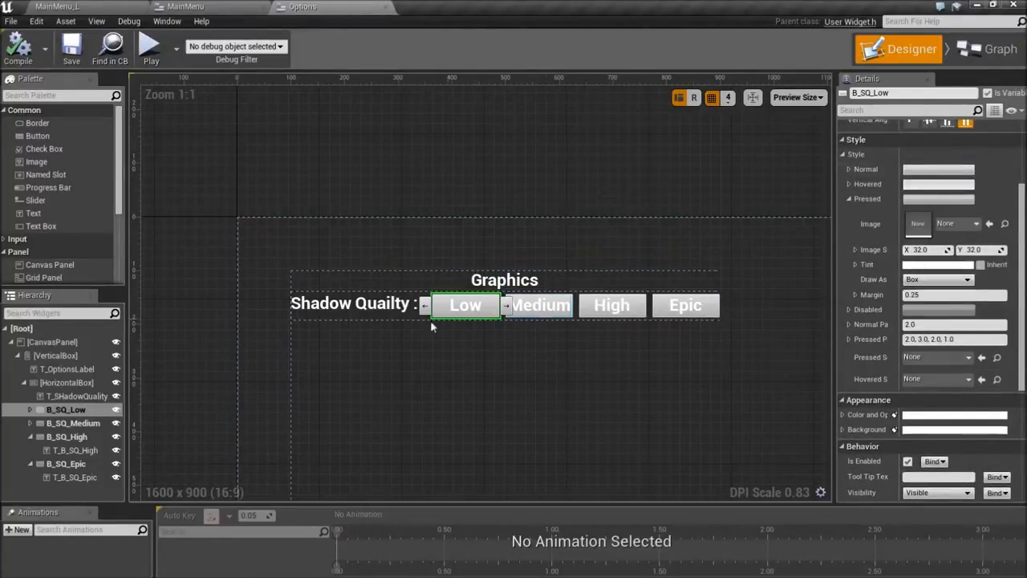
{"action": "left_click", "coordinate": [40, 413]}
{"action": "left_click", "coordinate": [40, 419]}
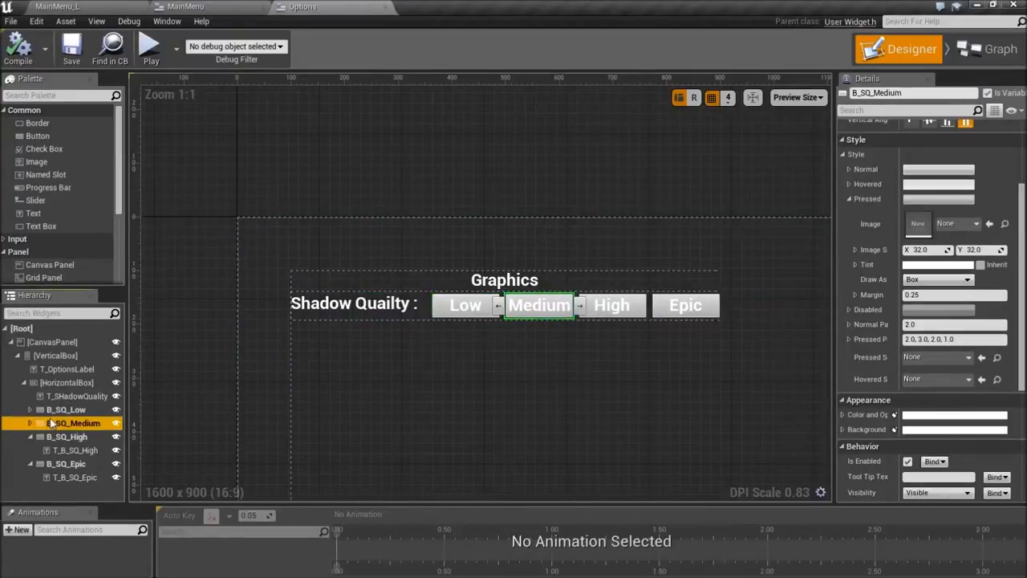
{"action": "left_click", "coordinate": [48, 410], "text": "ctrl"}
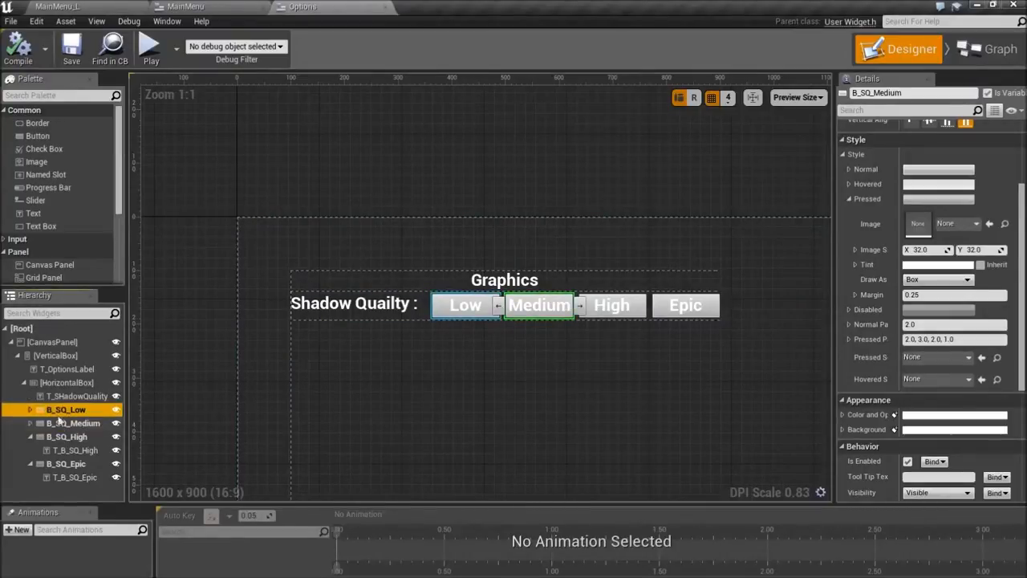
{"action": "left_click", "coordinate": [67, 437], "text": "ctrl"}
{"action": "left_click", "coordinate": [66, 464], "text": "ctrl"}
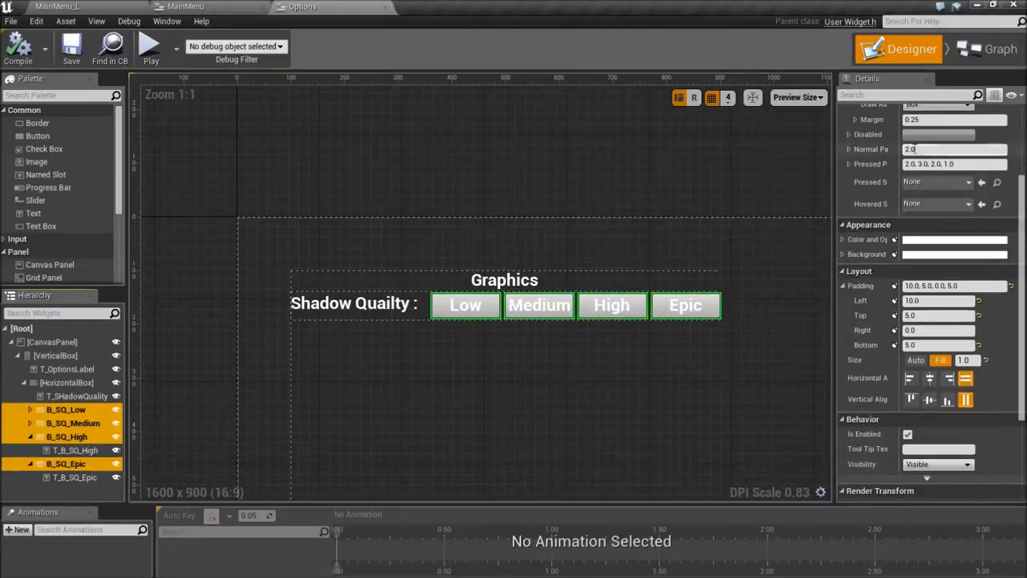
Step: Set the Normal style tint of the four selected buttons to blue, hex 000CFFFF
{"action": "scroll", "coordinate": [931, 313], "scroll_direction": "up", "scroll_amount": 4}
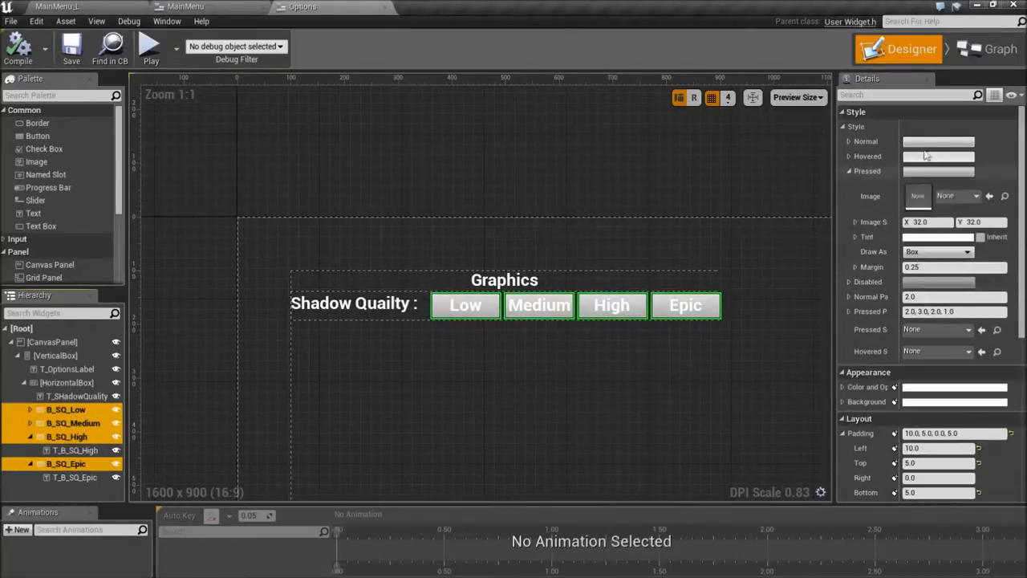
{"action": "left_click", "coordinate": [849, 142]}
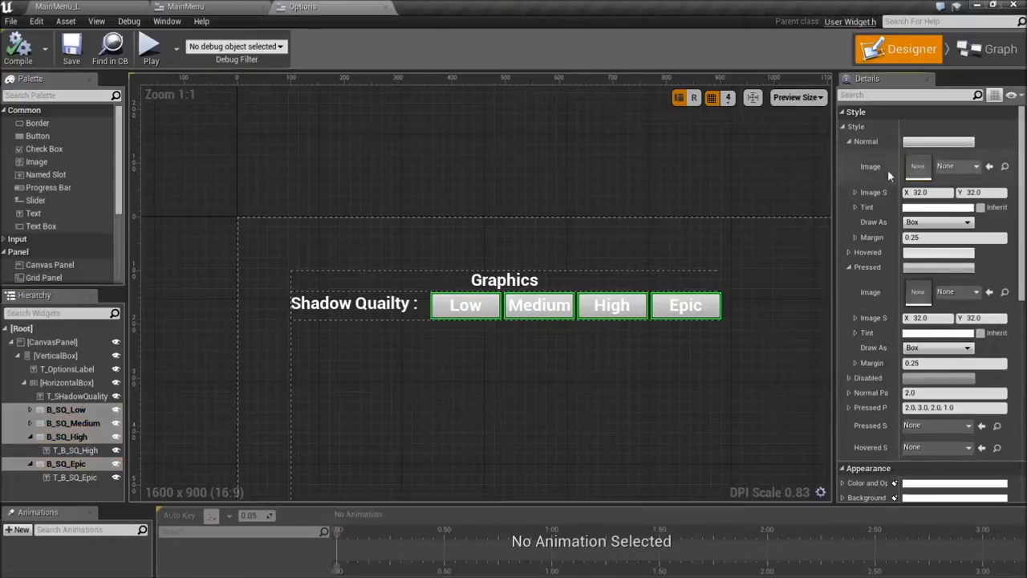
{"action": "left_click", "coordinate": [929, 208]}
{"action": "left_click", "coordinate": [772, 263]}
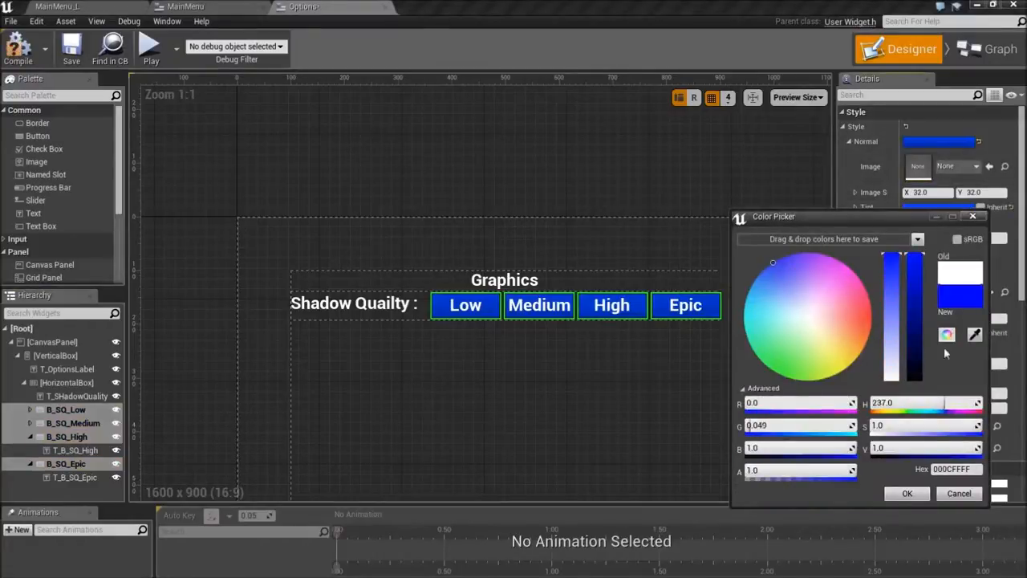
{"action": "left_click", "coordinate": [906, 492]}
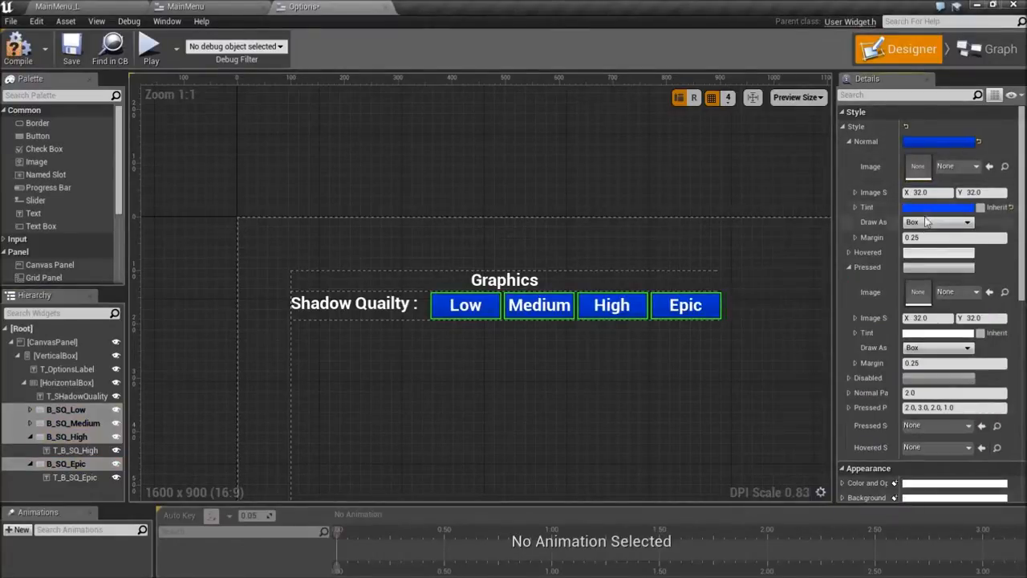
{"action": "left_click", "coordinate": [852, 141]}
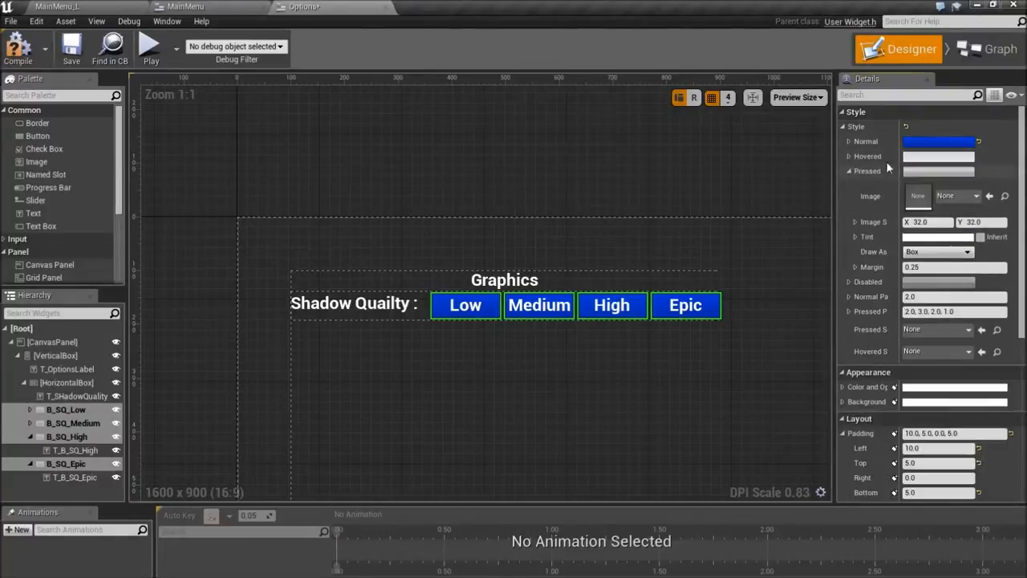
Step: Set the Hovered style tint of the four selected buttons to red, hex FF0000FF
{"action": "left_click", "coordinate": [929, 161]}
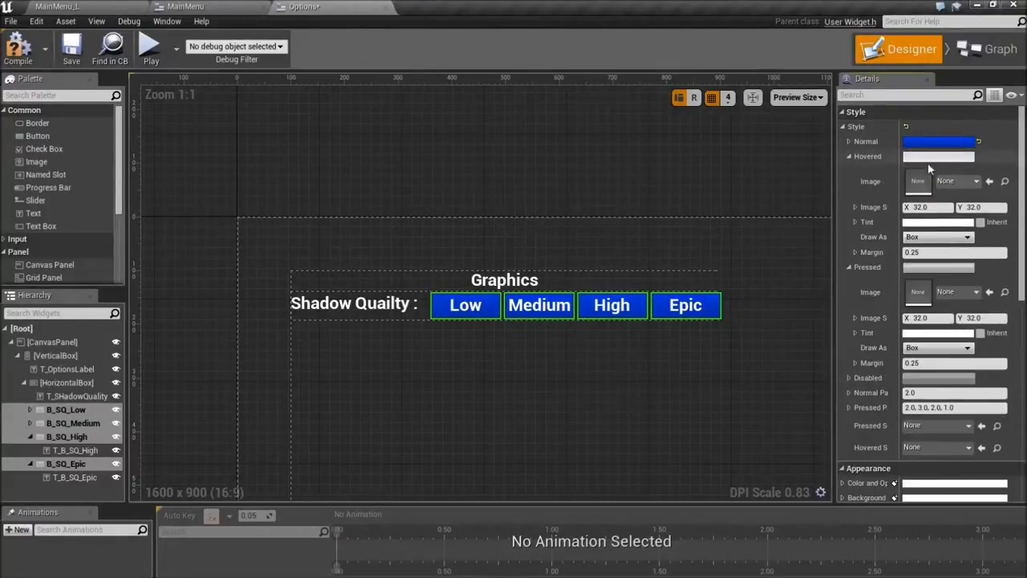
{"action": "left_click", "coordinate": [921, 224]}
{"action": "left_click_drag", "start_coordinate": [883, 293], "coordinate": [893, 239]}
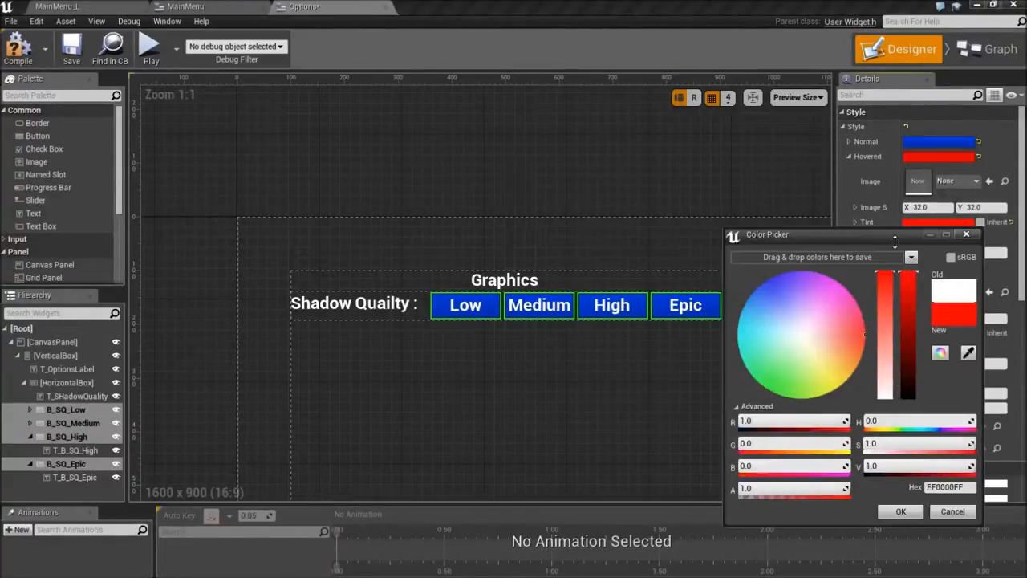
{"action": "left_click", "coordinate": [902, 511]}
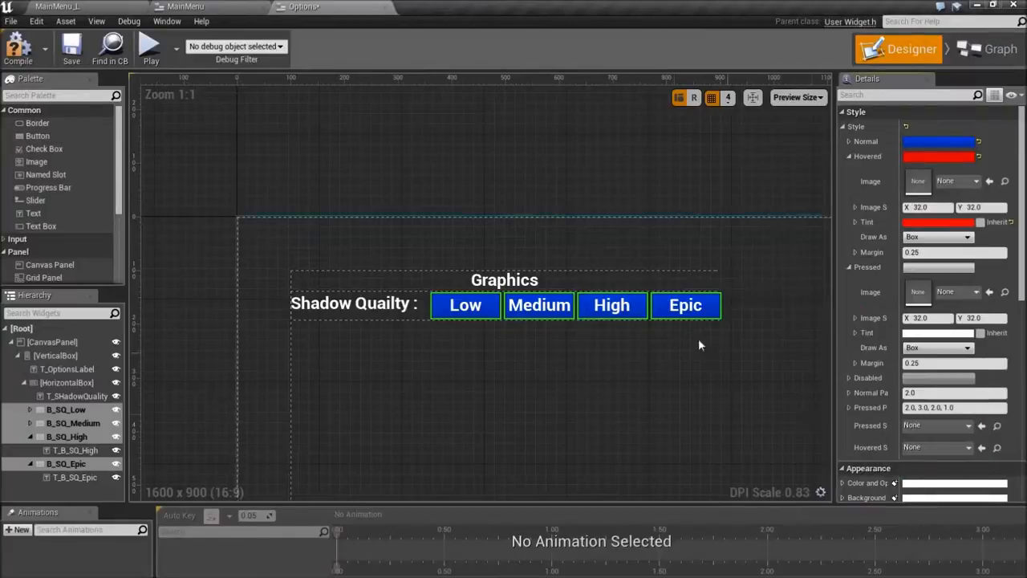
Step: Set the Pressed style tint of the four buttons to green, hex 00FF12FF, and save the Options widget
{"action": "left_click", "coordinate": [918, 269]}
{"action": "left_click", "coordinate": [918, 269]}
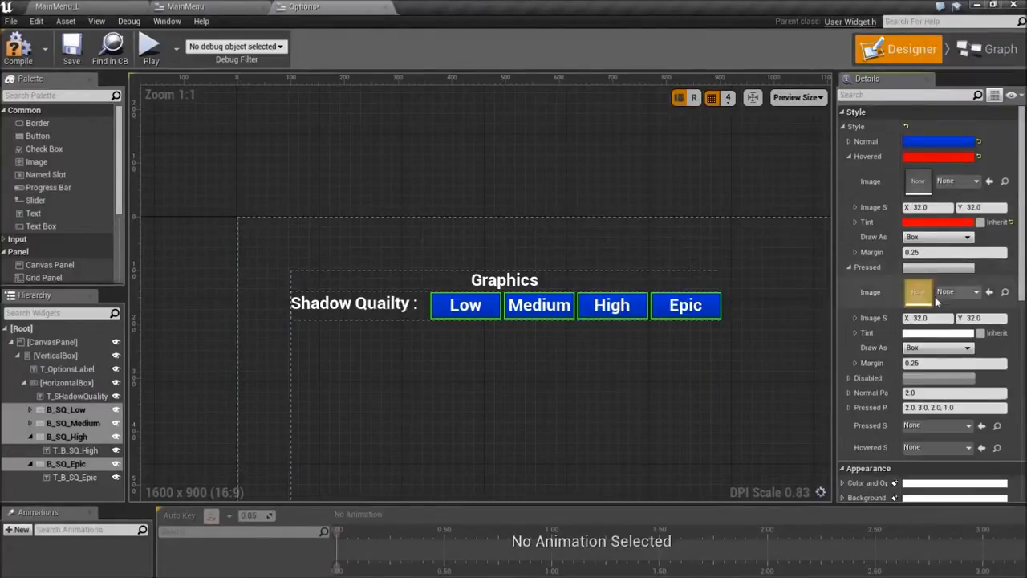
{"action": "left_click", "coordinate": [937, 334]}
{"action": "left_click_drag", "start_coordinate": [806, 400], "coordinate": [768, 432]}
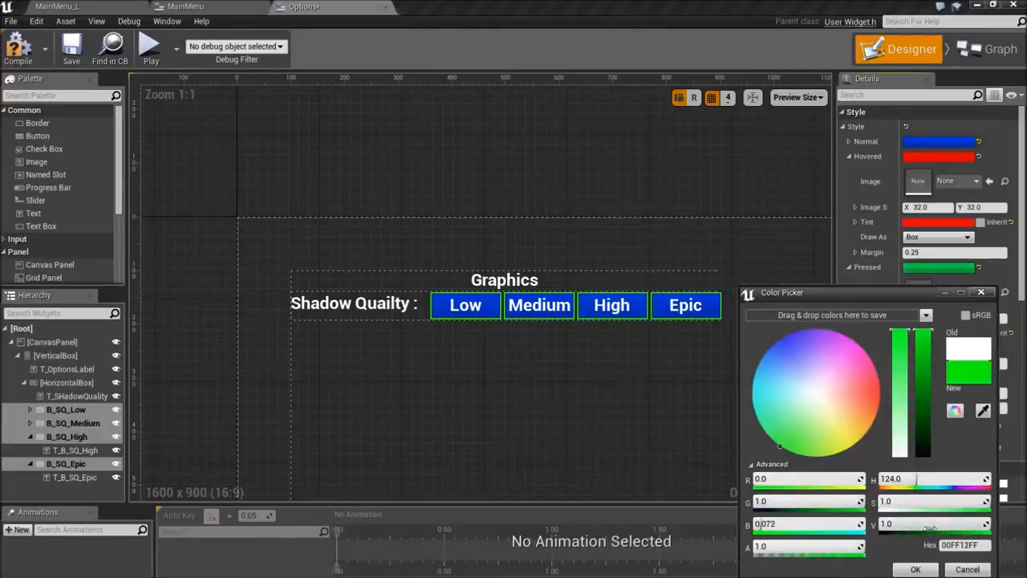
{"action": "left_click", "coordinate": [915, 569]}
{"action": "key", "text": "ctrl+s"}
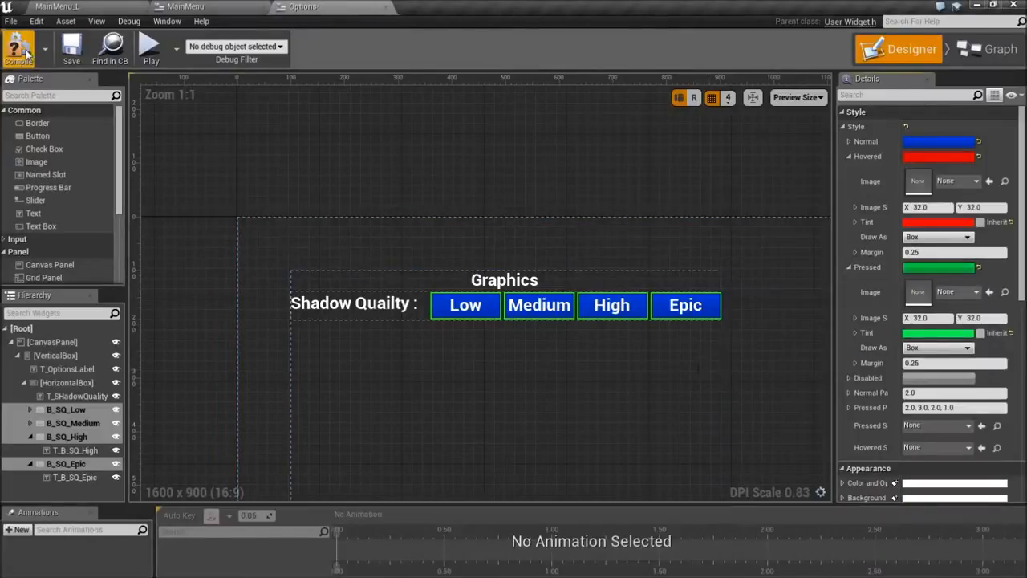
Step: Add an OnClicked event for the B_SQ_Low button to the event graph
{"action": "left_click", "coordinate": [497, 337]}
{"action": "scroll", "coordinate": [604, 371], "scroll_direction": "down", "scroll_amount": 2}
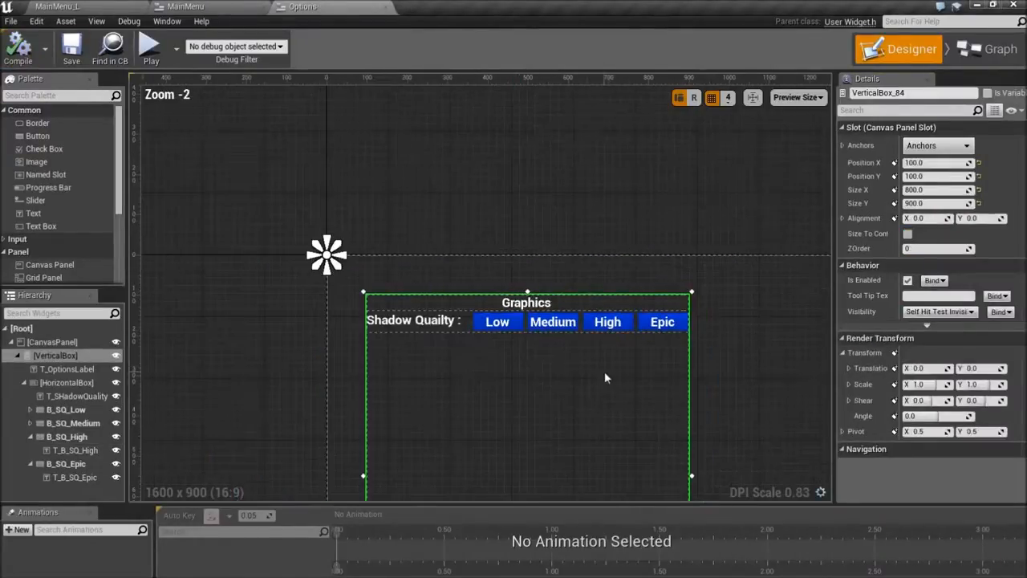
{"action": "right_click_drag", "start_coordinate": [604, 371], "coordinate": [589, 282]}
{"action": "left_click", "coordinate": [505, 263]}
{"action": "scroll", "coordinate": [953, 450], "scroll_direction": "down", "scroll_amount": 10}
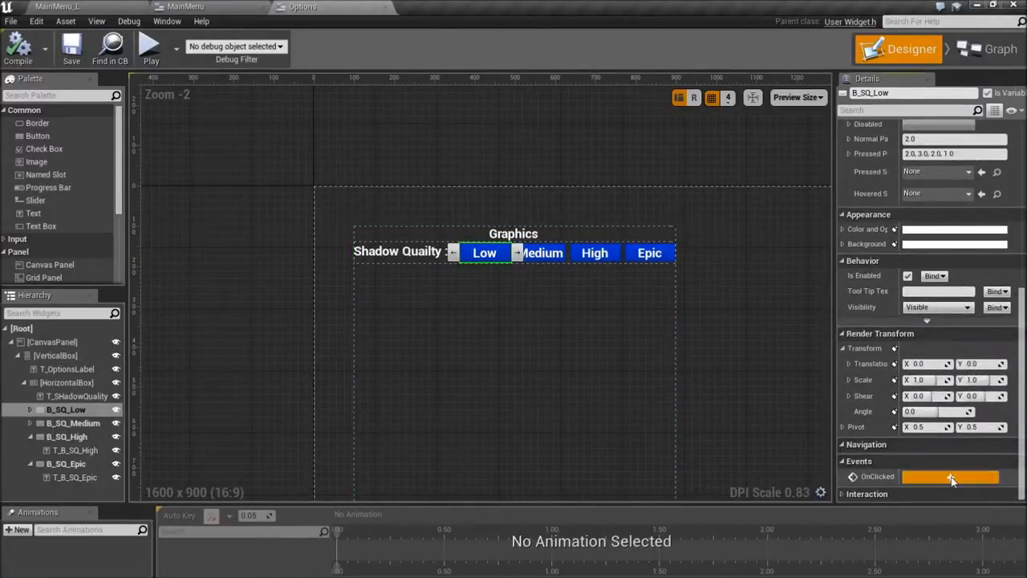
{"action": "left_click", "coordinate": [950, 475]}
{"action": "right_click_drag", "start_coordinate": [702, 330], "coordinate": [613, 271]}
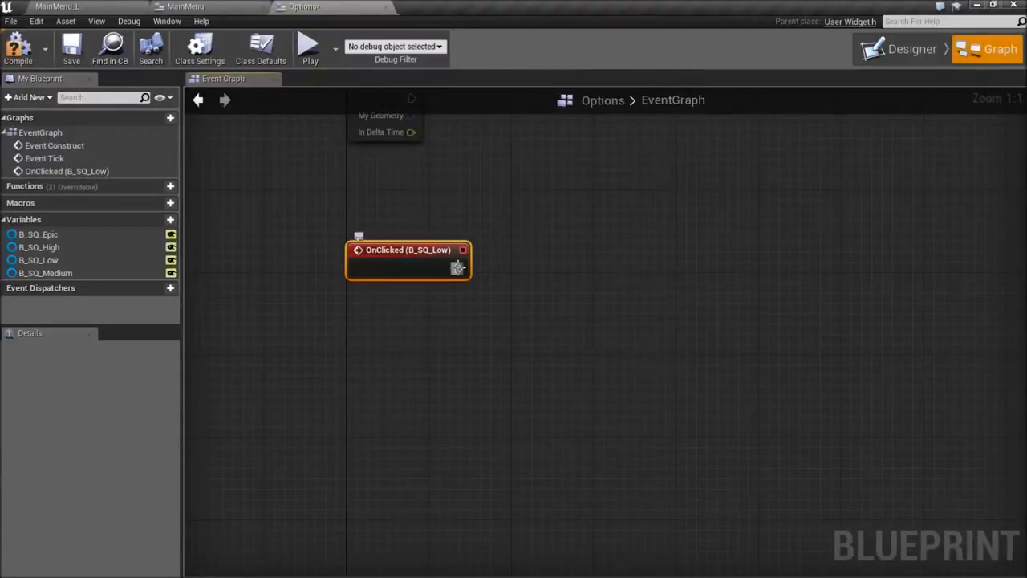
Step: Return to the widget layout and try to select the Medium, High and Epic buttons together on the canvas
{"action": "left_click", "coordinate": [913, 50]}
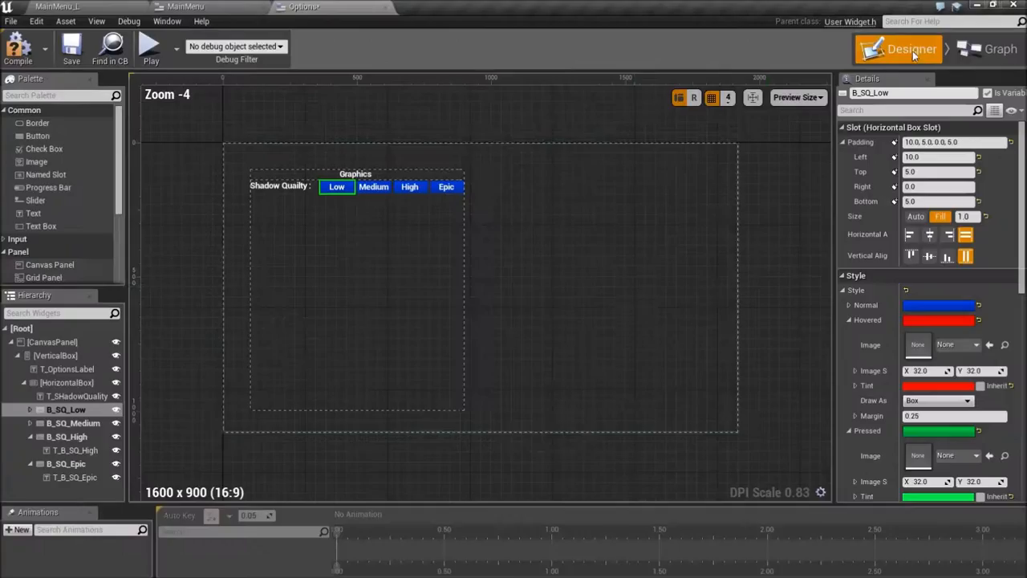
{"action": "left_click", "coordinate": [387, 191]}
{"action": "left_click", "coordinate": [419, 188], "text": "ctrl"}
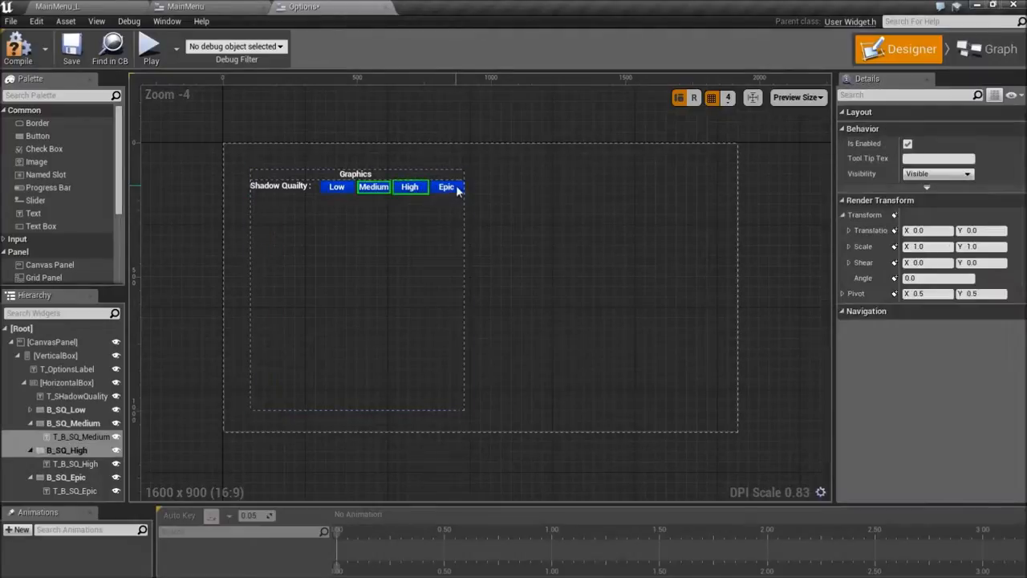
{"action": "left_click", "coordinate": [454, 188], "text": "ctrl"}
{"action": "left_click", "coordinate": [389, 190]}
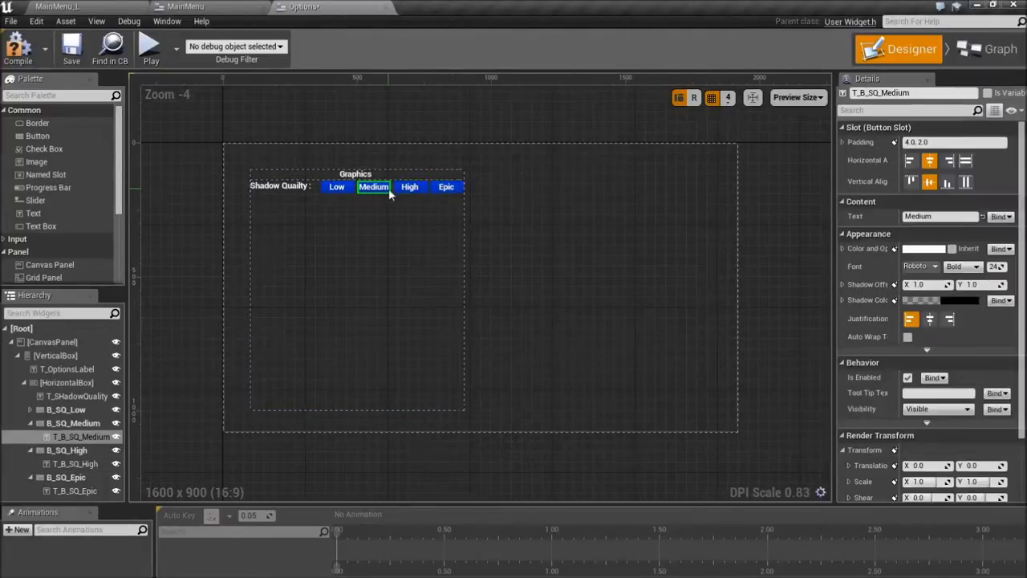
{"action": "scroll", "coordinate": [922, 388], "scroll_direction": "down", "scroll_amount": 5}
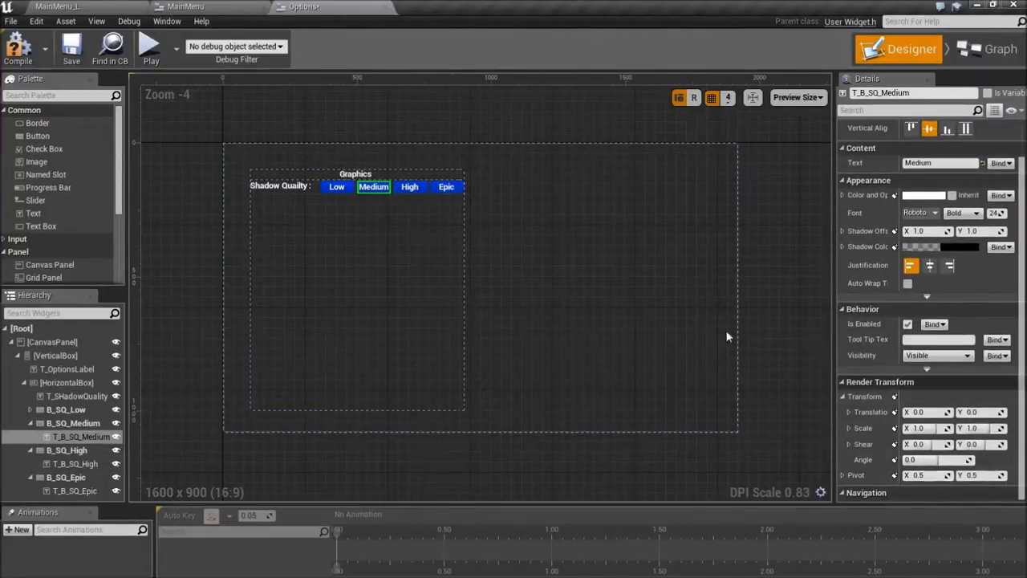
{"action": "scroll", "coordinate": [380, 206], "scroll_direction": "up", "scroll_amount": 8}
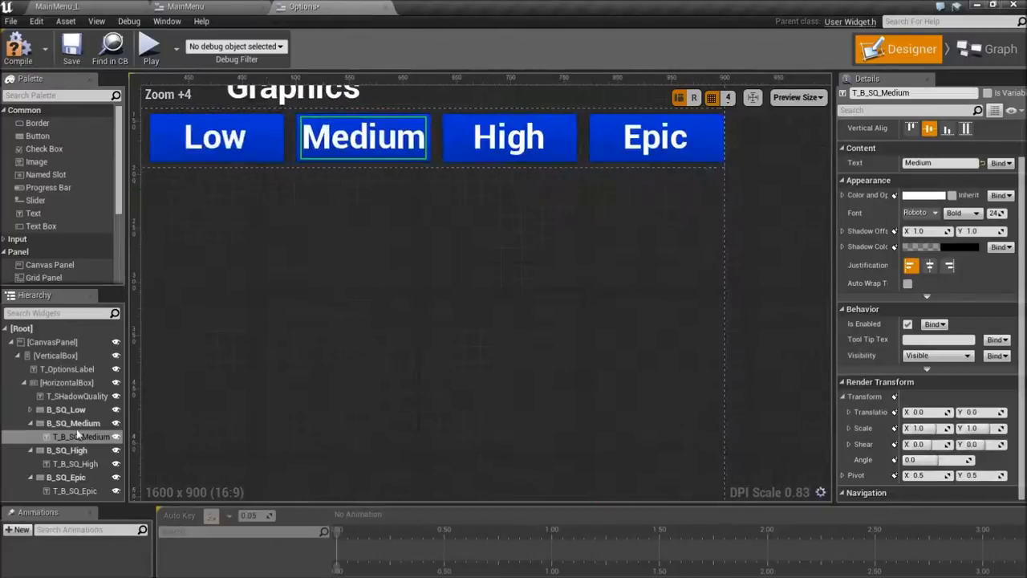
Step: Collapse the B_SQ_Medium, B_SQ_High and B_SQ_Epic entries in the widget hierarchy
{"action": "left_click", "coordinate": [30, 423]}
{"action": "left_click", "coordinate": [30, 437]}
{"action": "left_click", "coordinate": [30, 450]}
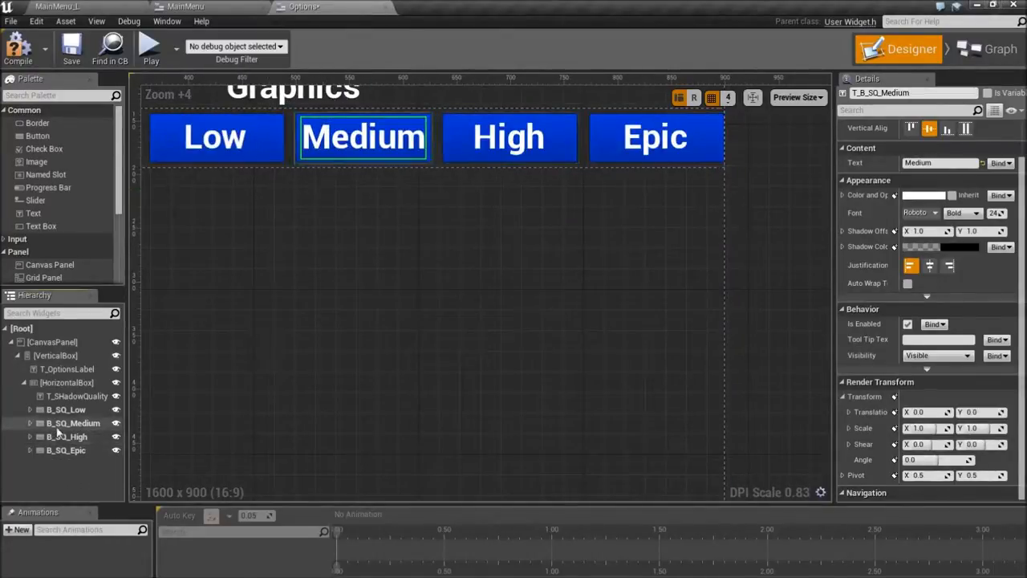
Step: Select B_SQ_Medium, B_SQ_High and B_SQ_Epic together and check their shared properties for an OnClicked event
{"action": "left_click", "coordinate": [73, 423]}
{"action": "left_click", "coordinate": [64, 450], "text": "shift"}
{"action": "scroll", "coordinate": [934, 453], "scroll_direction": "down", "scroll_amount": 5}
{"action": "scroll", "coordinate": [935, 453], "scroll_direction": "down", "scroll_amount": 4}
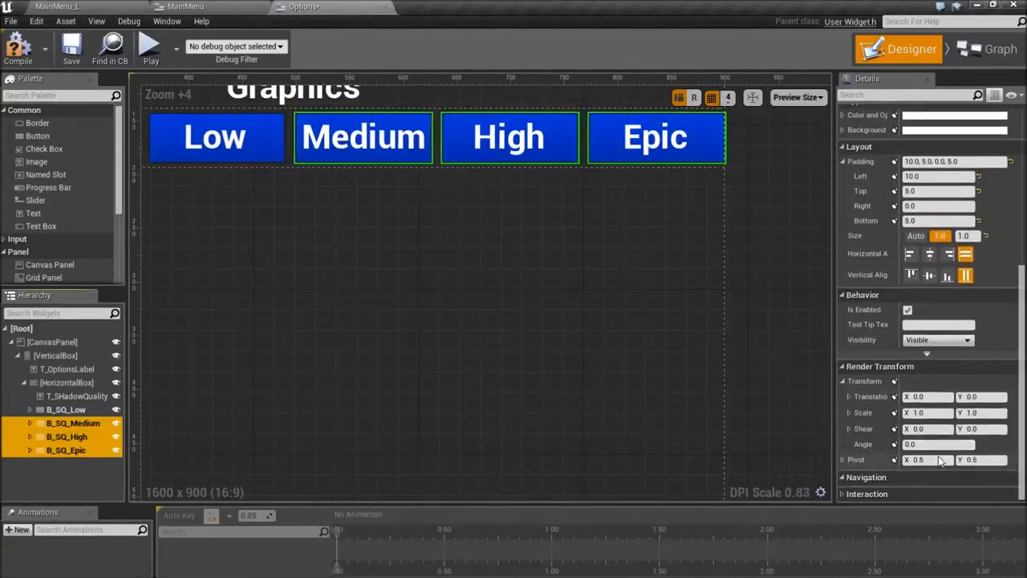
{"action": "left_click", "coordinate": [839, 495]}
{"action": "left_click", "coordinate": [838, 495]}
{"action": "scroll", "coordinate": [882, 484], "scroll_direction": "down", "scroll_amount": 2}
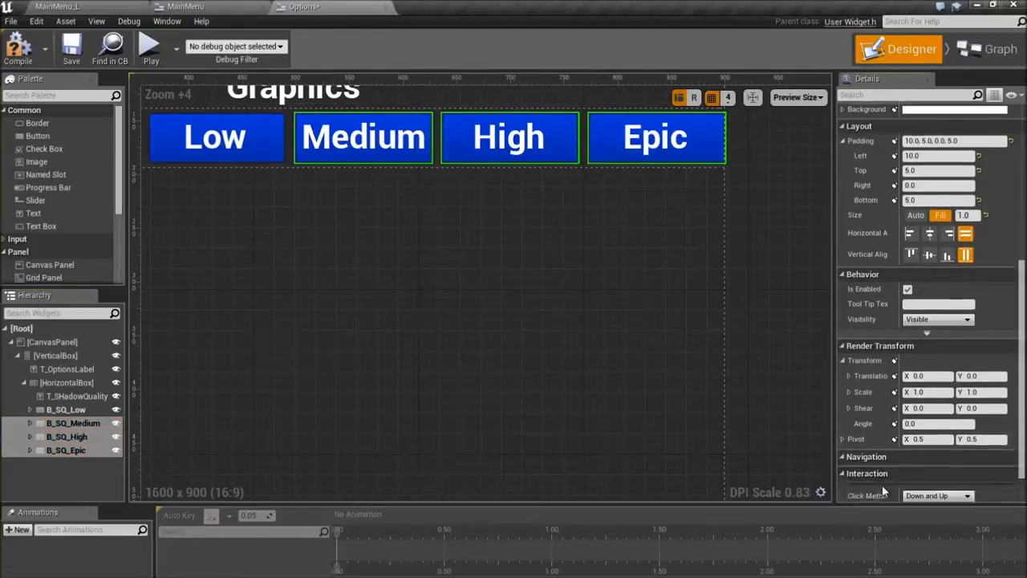
Step: Add an OnClicked event for the B_SQ_Medium button to the event graph
{"action": "left_click", "coordinate": [79, 426]}
{"action": "scroll", "coordinate": [931, 417], "scroll_direction": "down", "scroll_amount": 2}
{"action": "left_click", "coordinate": [950, 412]}
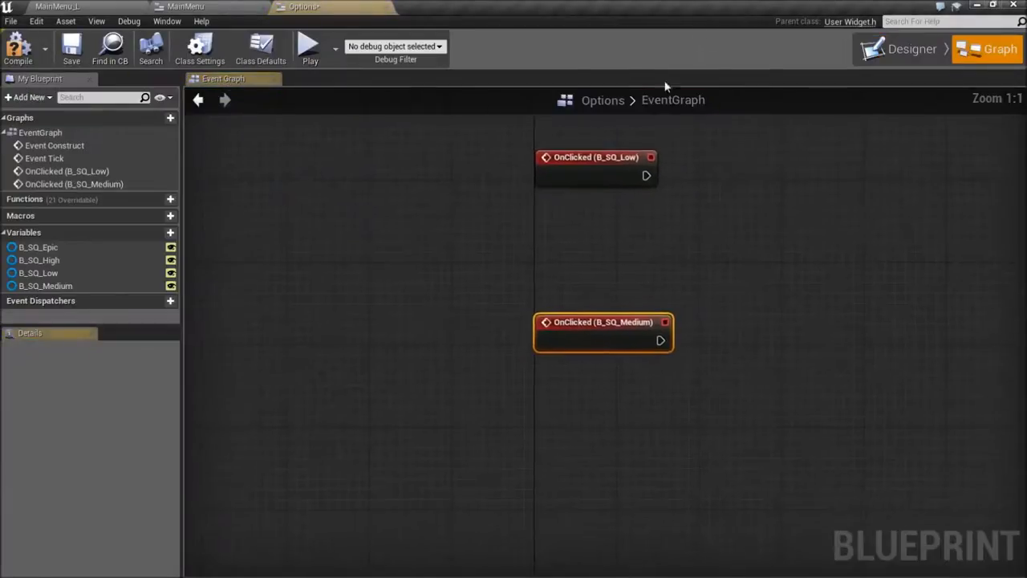
Step: Add an OnClicked event for the B_SQ_High button to the event graph and return to the widget layout
{"action": "left_click", "coordinate": [900, 49]}
{"action": "left_click", "coordinate": [78, 436]}
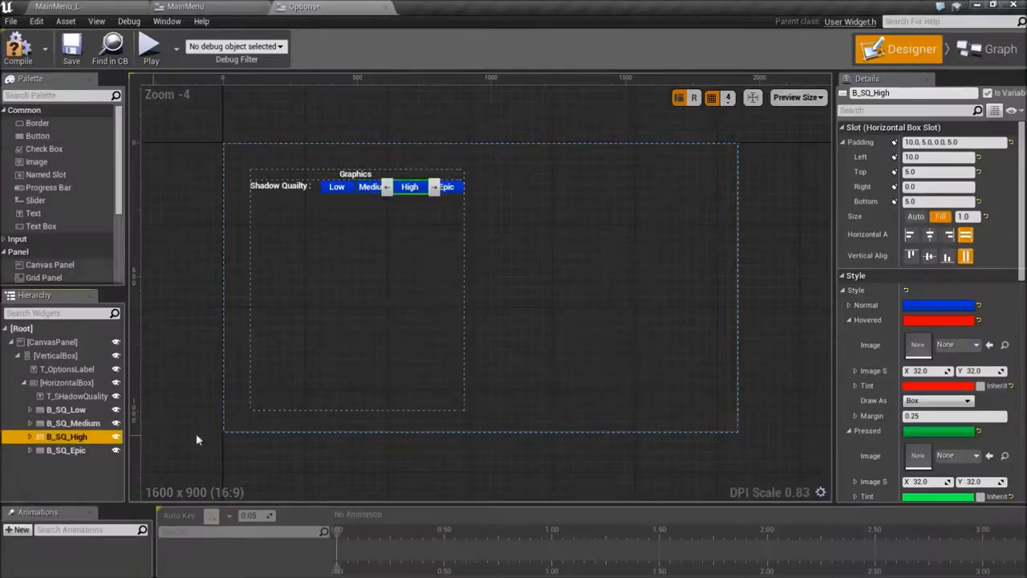
{"action": "scroll", "coordinate": [950, 449], "scroll_direction": "down", "scroll_amount": 12}
{"action": "scroll", "coordinate": [950, 450], "scroll_direction": "down", "scroll_amount": 2}
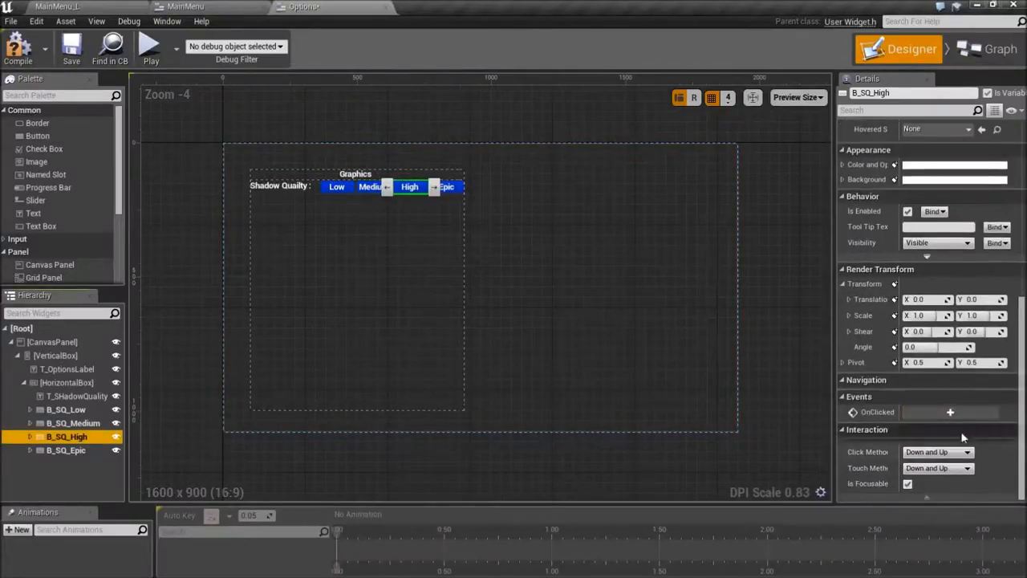
{"action": "left_click", "coordinate": [950, 412]}
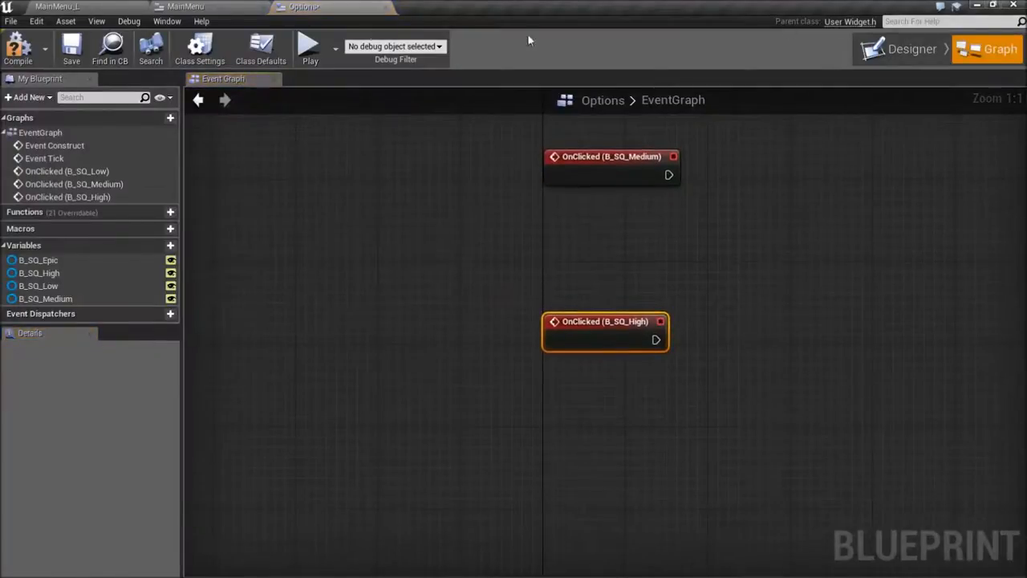
{"action": "left_click", "coordinate": [901, 49]}
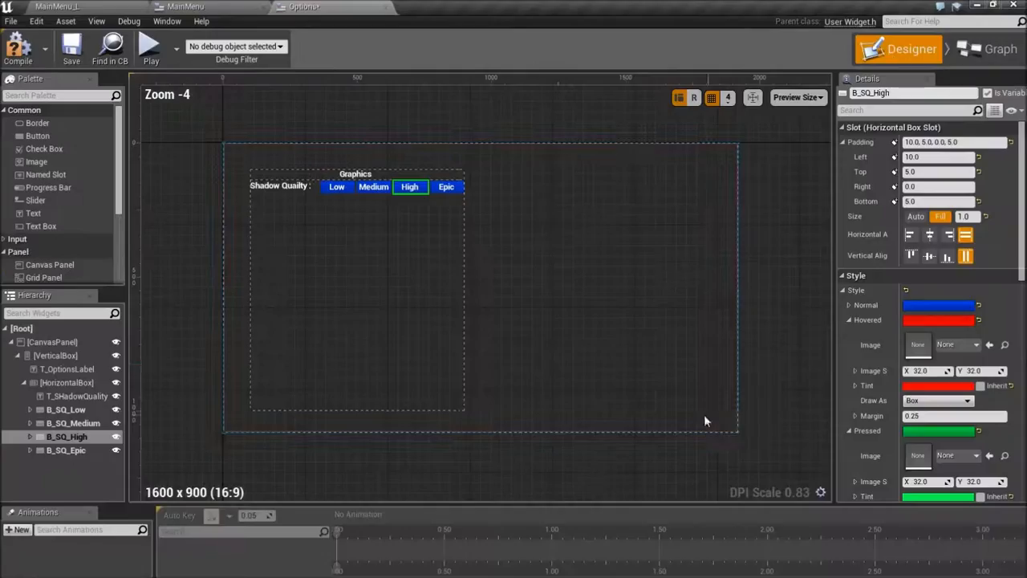
Step: Add an OnClicked event for the B_SQ_Epic button to the event graph
{"action": "scroll", "coordinate": [459, 365], "scroll_direction": "down", "scroll_amount": 4}
{"action": "scroll", "coordinate": [460, 365], "scroll_direction": "up", "scroll_amount": 5}
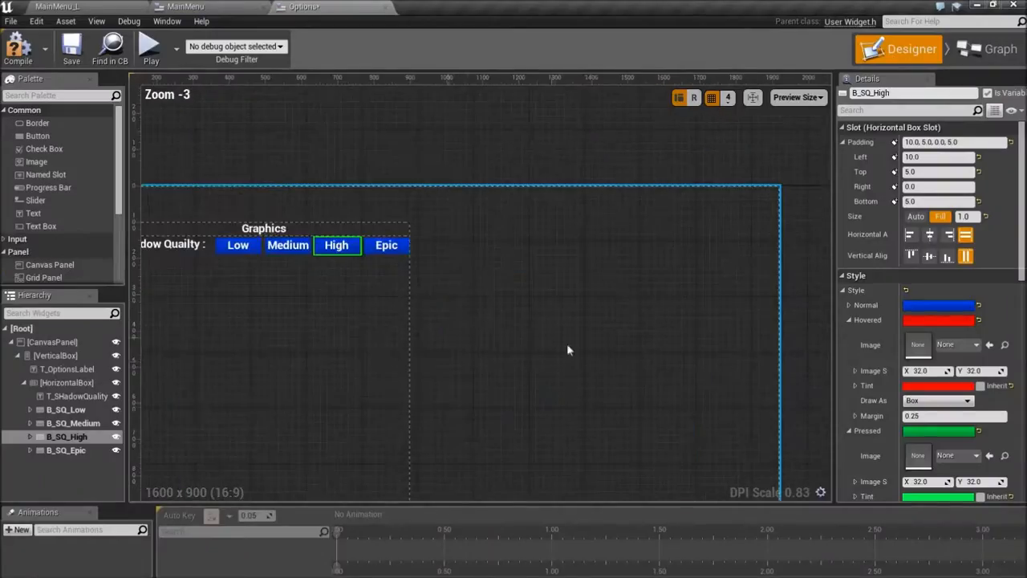
{"action": "left_click", "coordinate": [66, 450]}
{"action": "scroll", "coordinate": [945, 372], "scroll_direction": "down", "scroll_amount": 8}
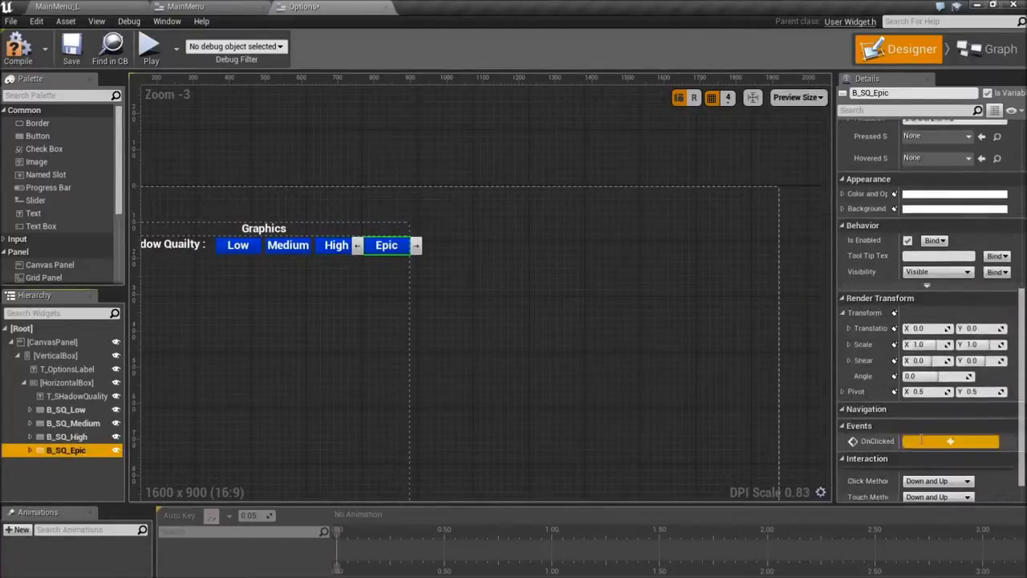
{"action": "left_click", "coordinate": [948, 413]}
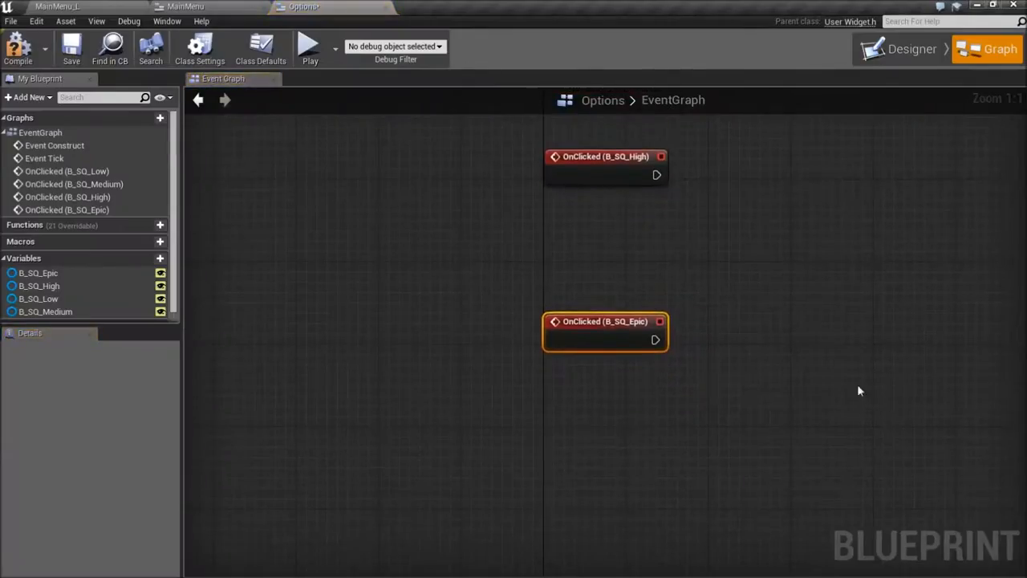
Step: Stack the Medium, High and Epic OnClicked event nodes closely beneath the B_SQ_Low event node in the graph
{"action": "scroll", "coordinate": [527, 424], "scroll_direction": "down", "scroll_amount": 4}
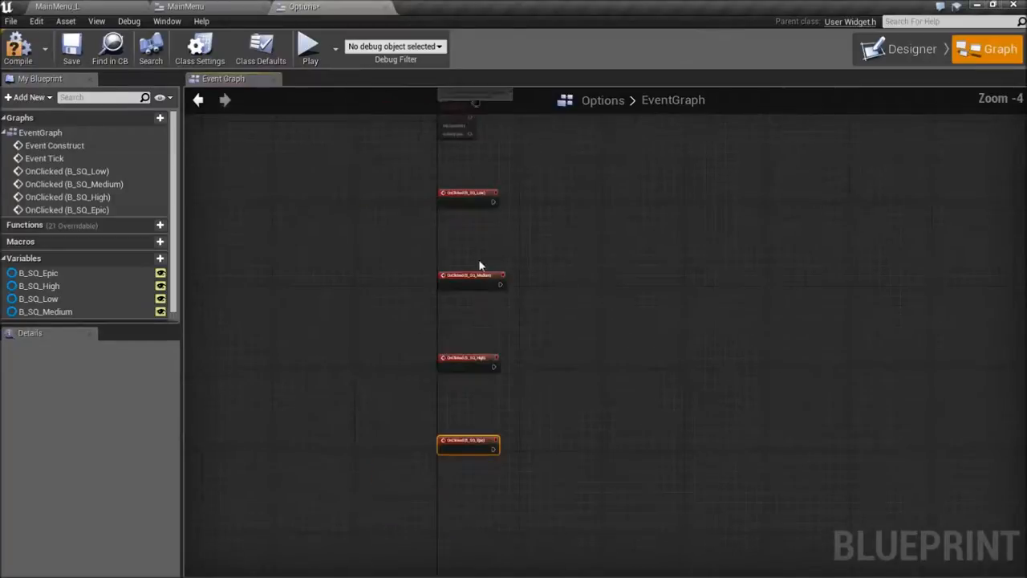
{"action": "left_click", "coordinate": [477, 273]}
{"action": "left_click_drag", "start_coordinate": [477, 276], "coordinate": [479, 233]}
{"action": "left_click_drag", "start_coordinate": [487, 359], "coordinate": [486, 261]}
{"action": "left_click_drag", "start_coordinate": [460, 448], "coordinate": [467, 325]}
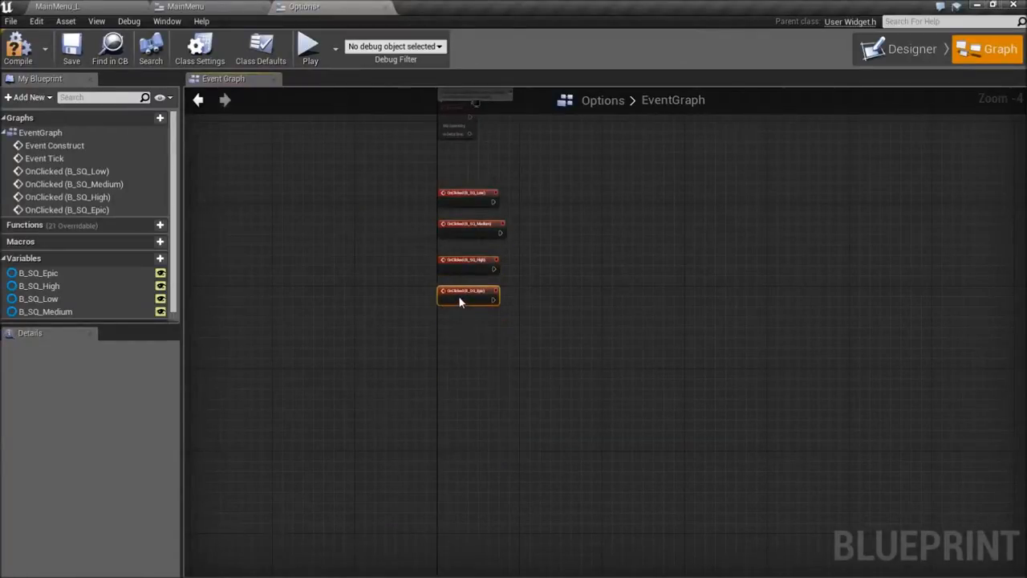
{"action": "left_click", "coordinate": [575, 251]}
{"action": "scroll", "coordinate": [561, 252], "scroll_direction": "up", "scroll_amount": 4}
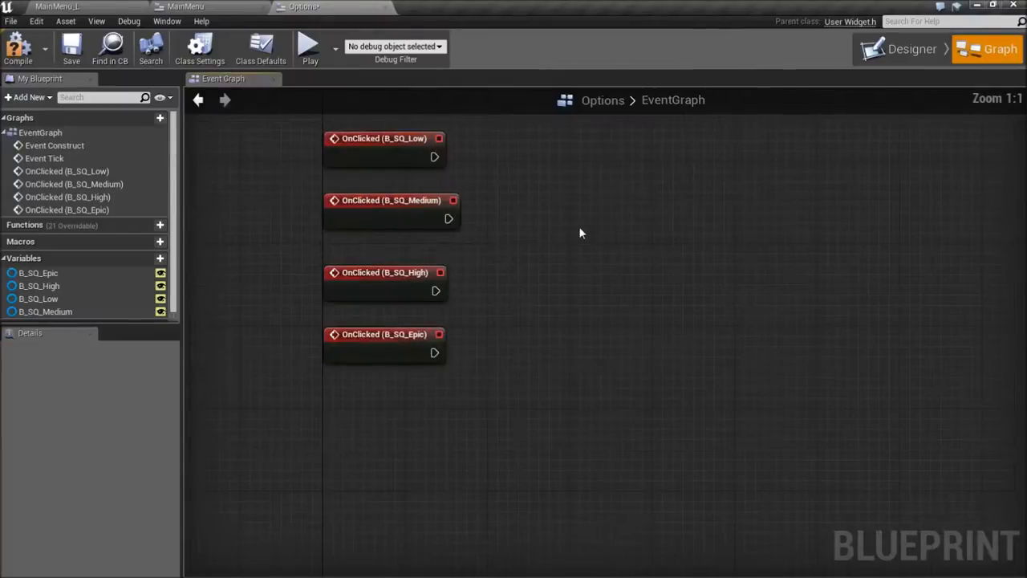
{"action": "right_click_drag", "start_coordinate": [581, 233], "coordinate": [553, 275]}
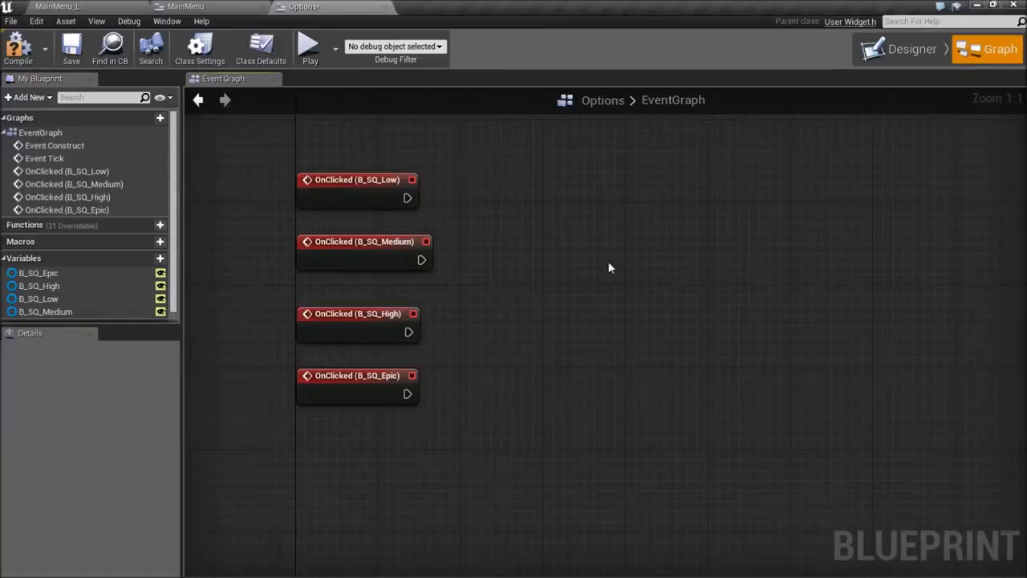
Step: Create a new variable named ShadowQualityLow and set its type to String
{"action": "left_click", "coordinate": [159, 258]}
{"action": "type", "text": "Shado"}
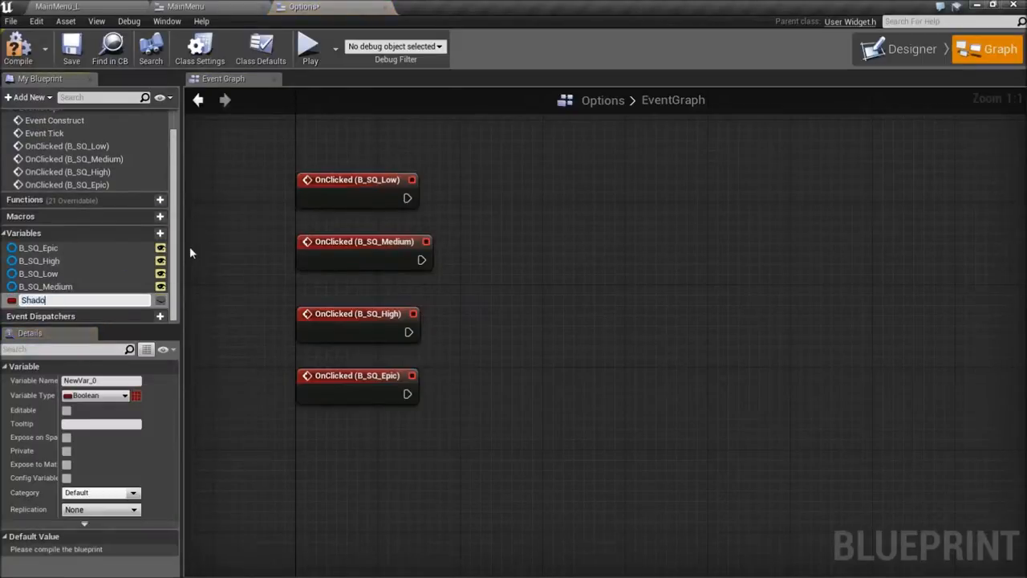
{"action": "type", "text": "wQualityLow"}
{"action": "key", "text": "Return"}
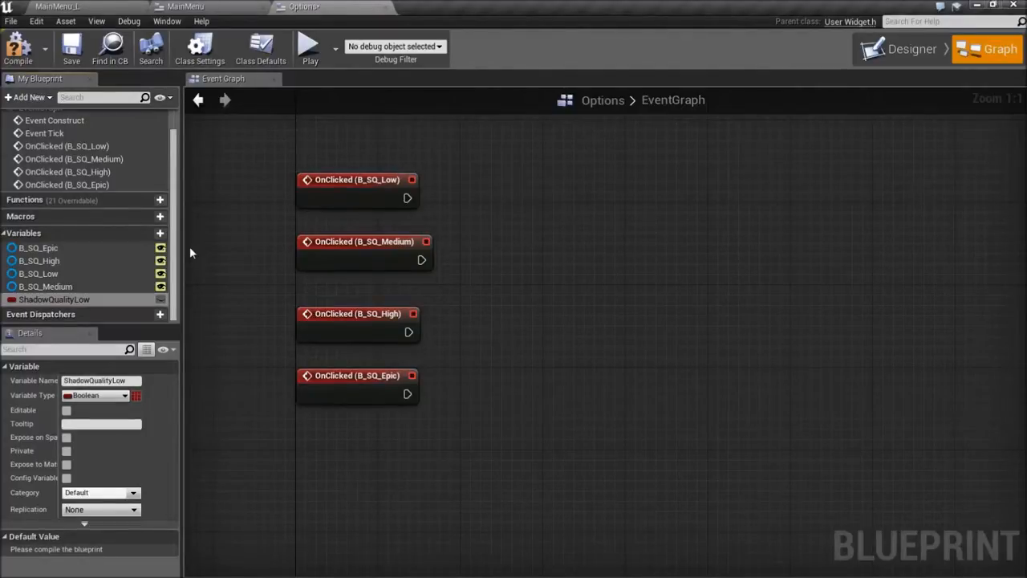
{"action": "left_click", "coordinate": [123, 396]}
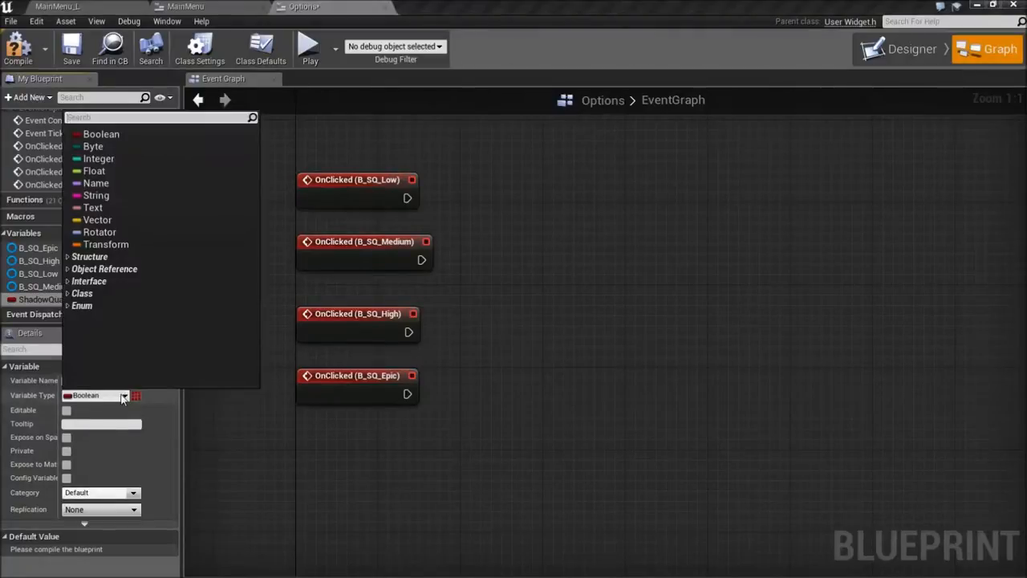
{"action": "type", "text": "string"}
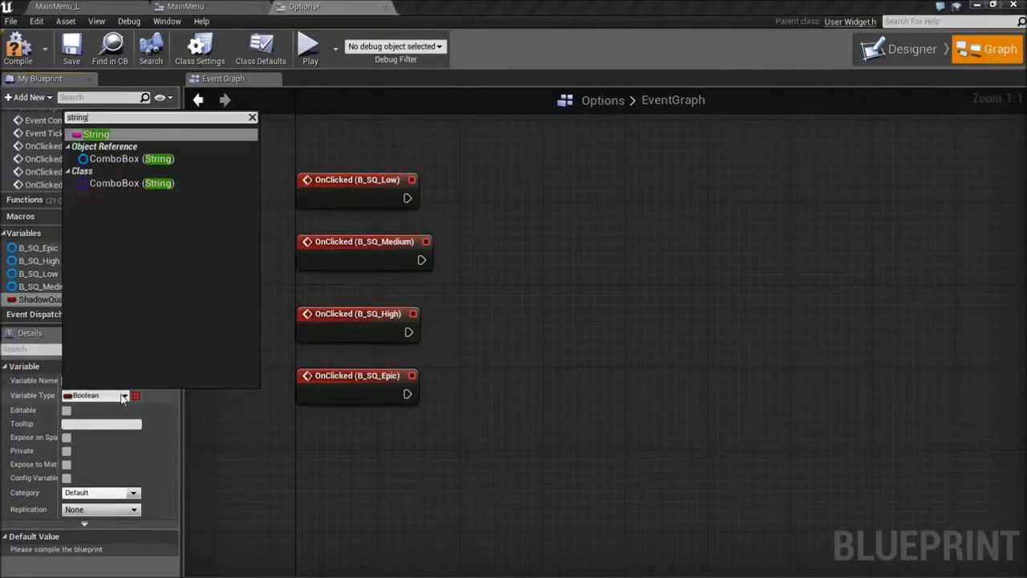
{"action": "key", "text": "Return"}
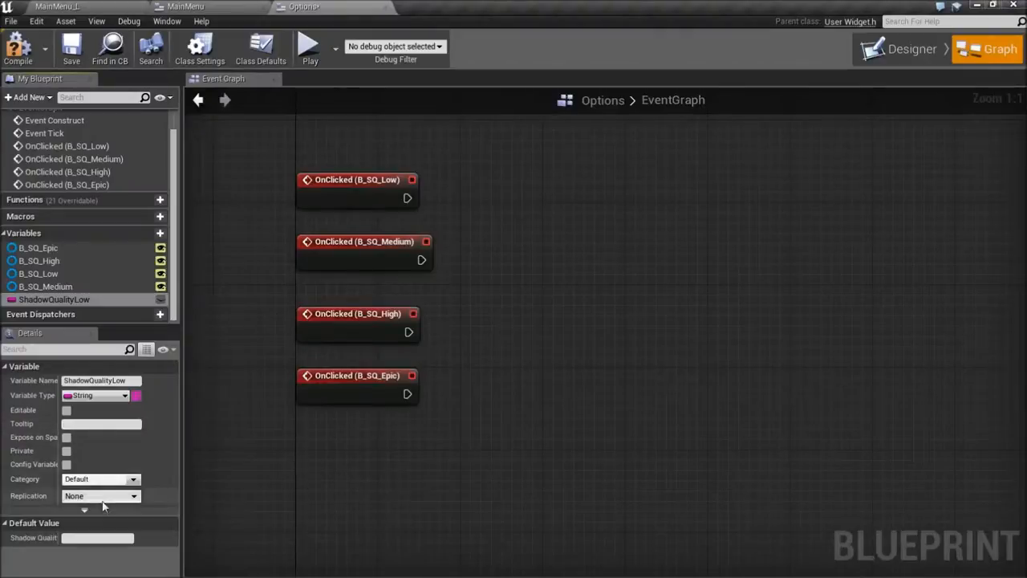
Step: Duplicate the ShadowQualityLow string variable until there are four copies of it
{"action": "double_click", "coordinate": [60, 300]}
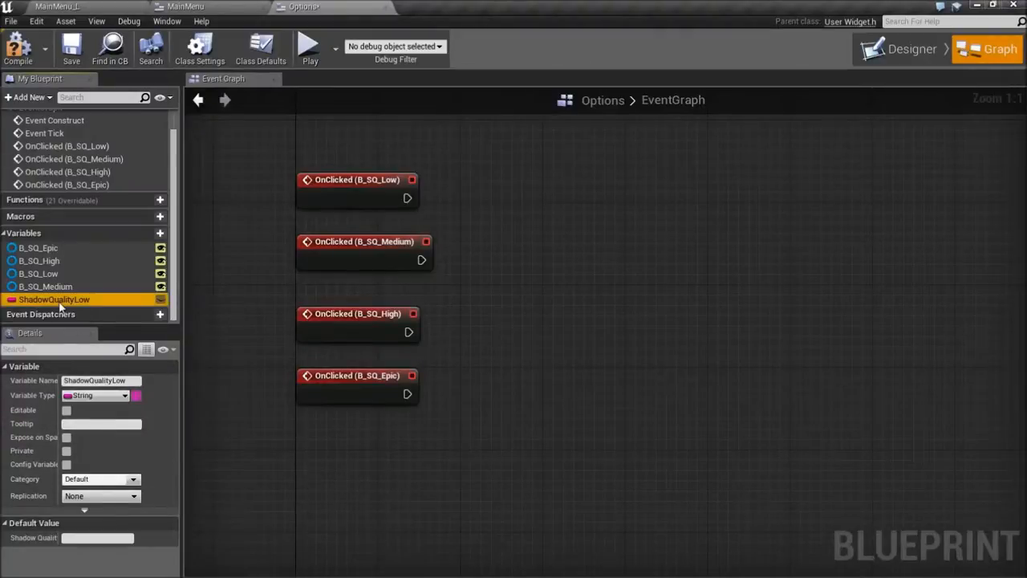
{"action": "key", "text": "ctrl+w"}
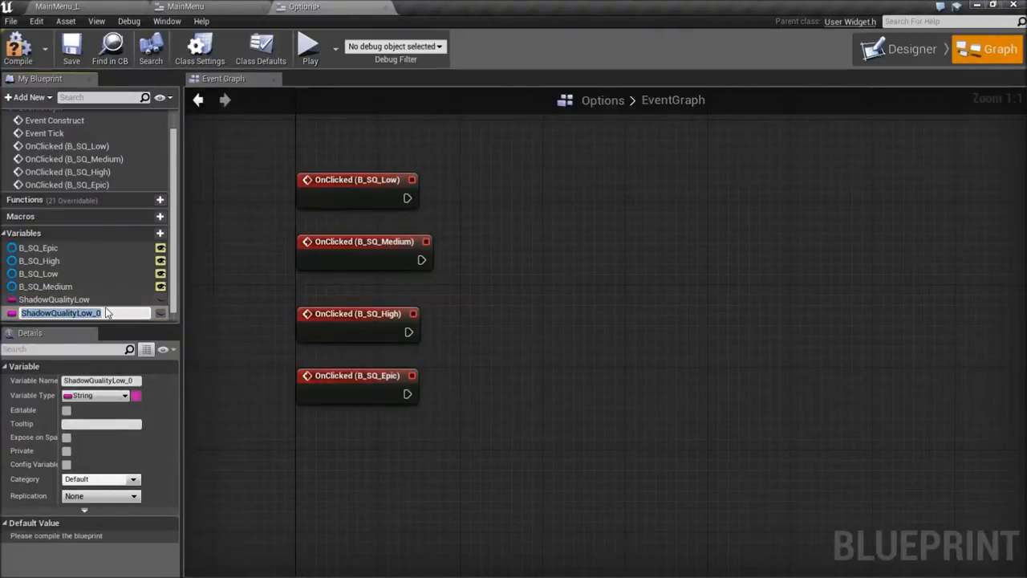
{"action": "key", "text": "ctrl+w"}
{"action": "key", "text": "ctrl+w"}
{"action": "left_click", "coordinate": [119, 292]}
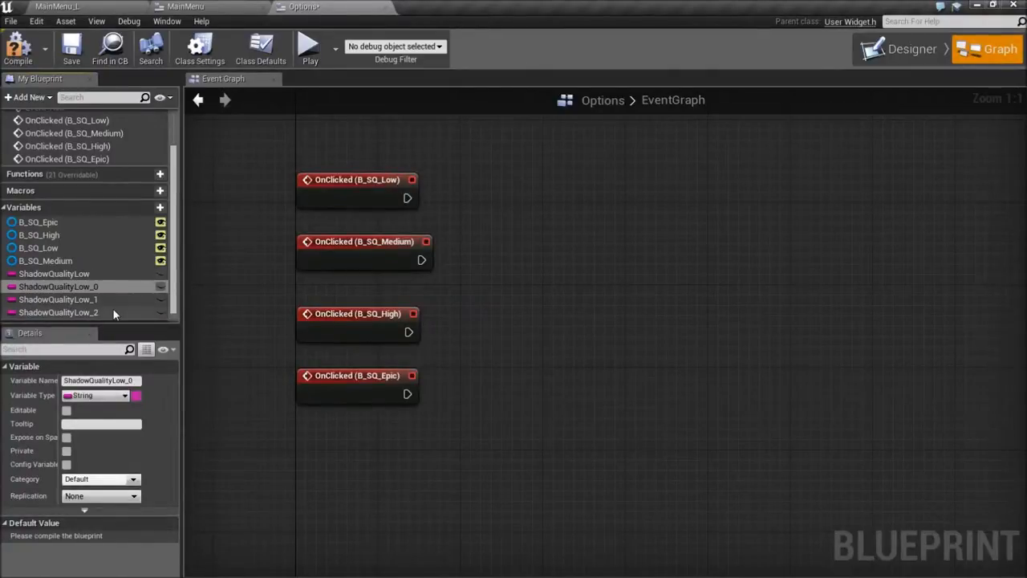
{"action": "scroll", "coordinate": [113, 308], "scroll_direction": "down", "scroll_amount": 1}
{"action": "left_click", "coordinate": [110, 286]}
{"action": "key", "text": "ctrl+w"}
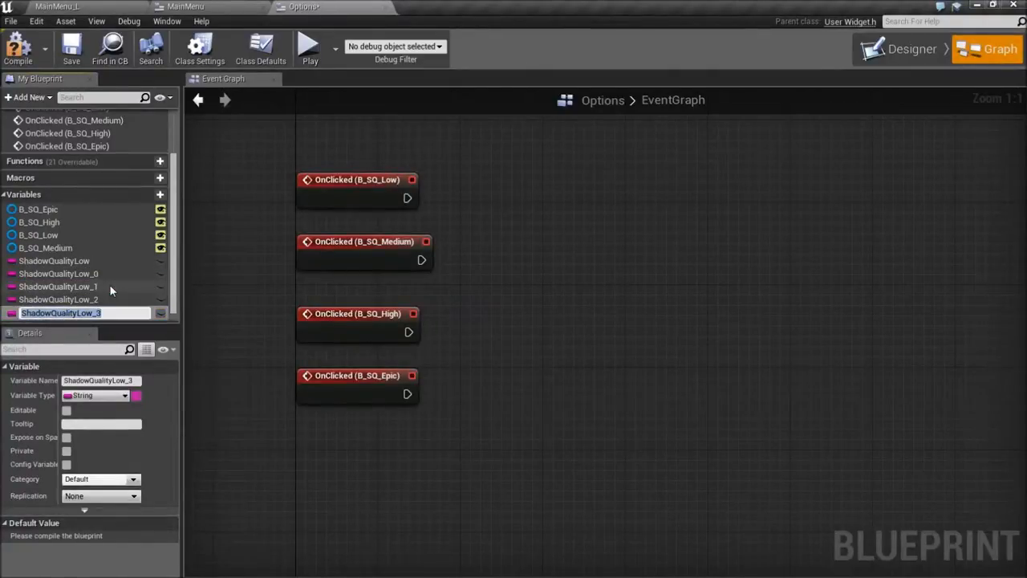
Step: Rename the original ShadowQualityLow variable to ShadowQuality
{"action": "left_click", "coordinate": [100, 274]}
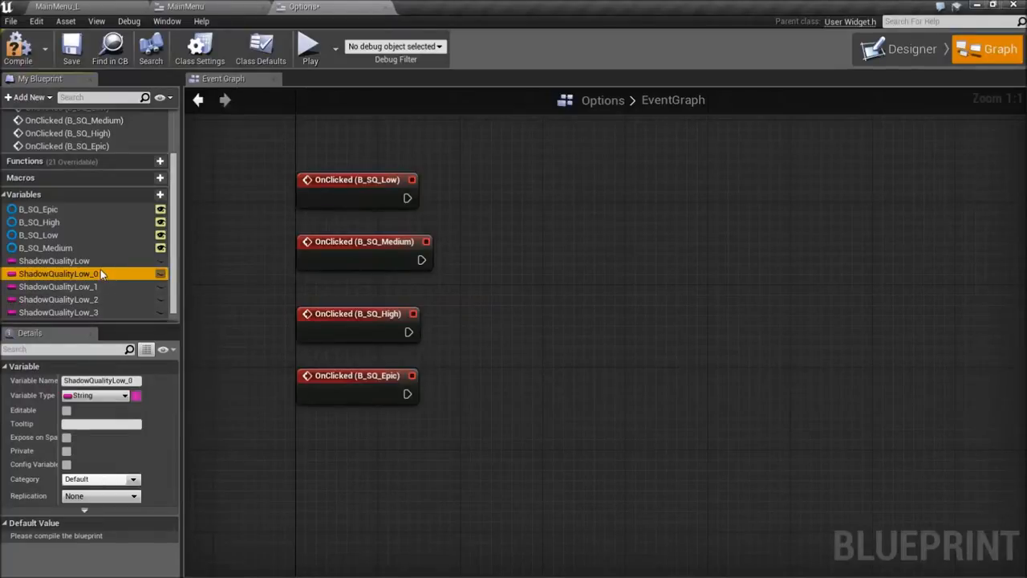
{"action": "left_click", "coordinate": [102, 262]}
{"action": "left_click", "coordinate": [102, 261]}
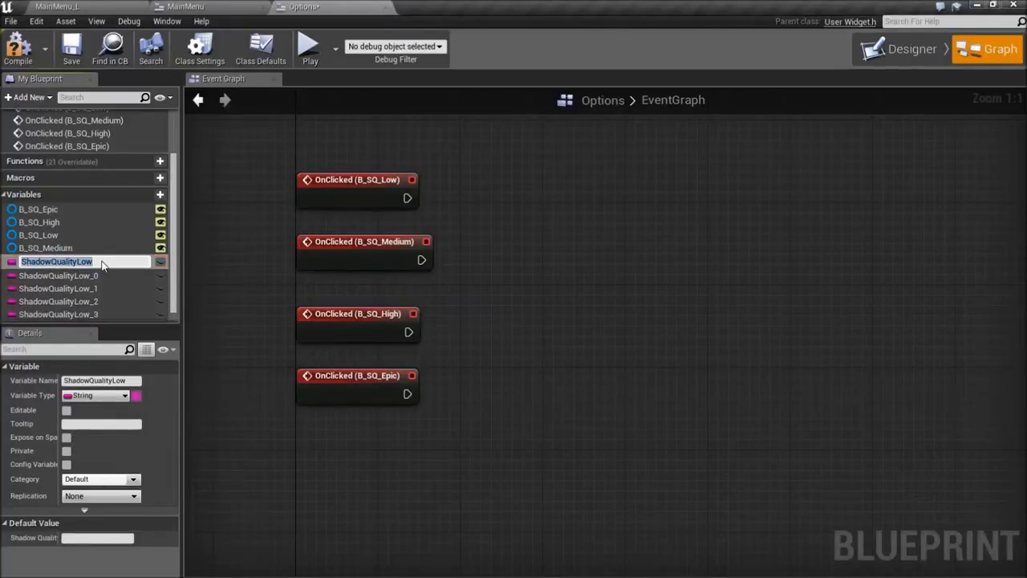
{"action": "key", "text": "BackSpace"}
{"action": "key", "text": "BackSpace"}
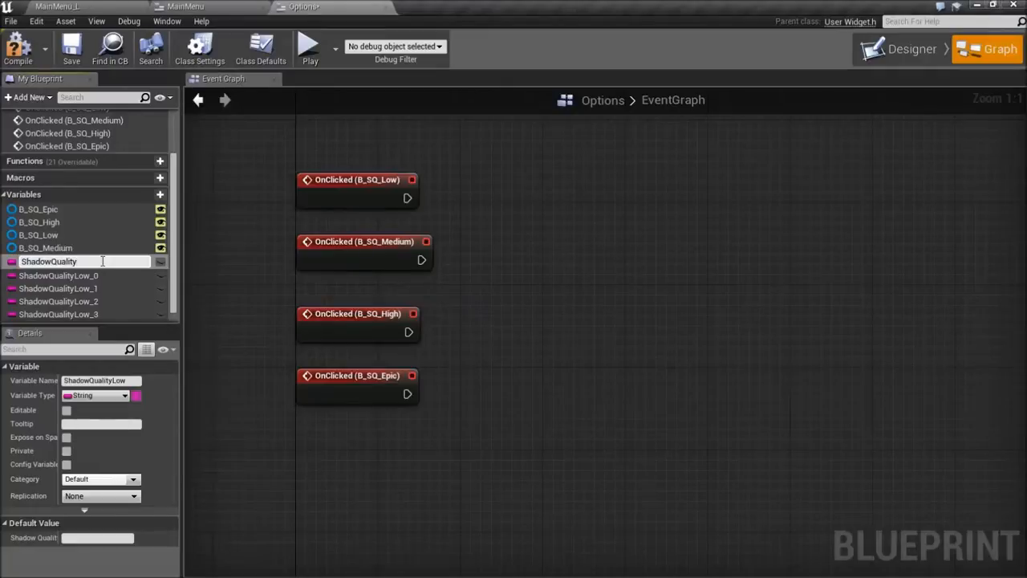
{"action": "key", "text": "Return"}
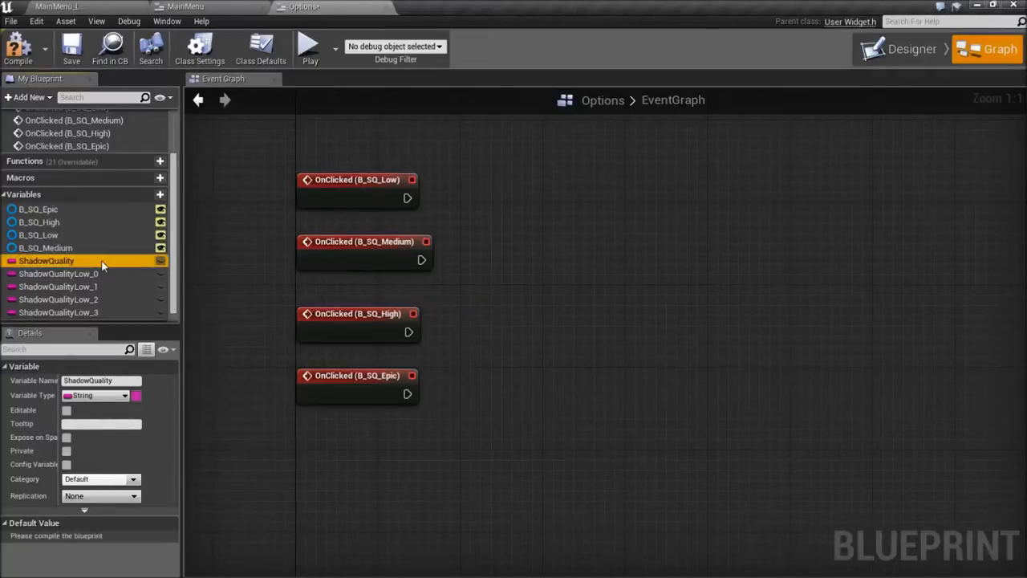
Step: Rename the ShadowQualityLow_0 variable to ShadowQualityLow
{"action": "left_click", "coordinate": [96, 277]}
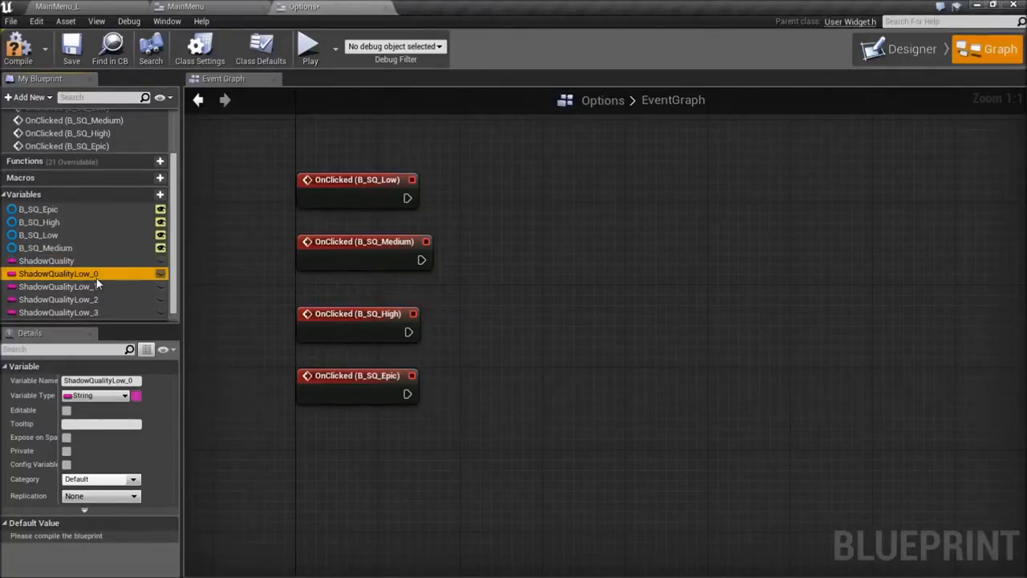
{"action": "left_click", "coordinate": [96, 274]}
{"action": "left_click", "coordinate": [96, 274]}
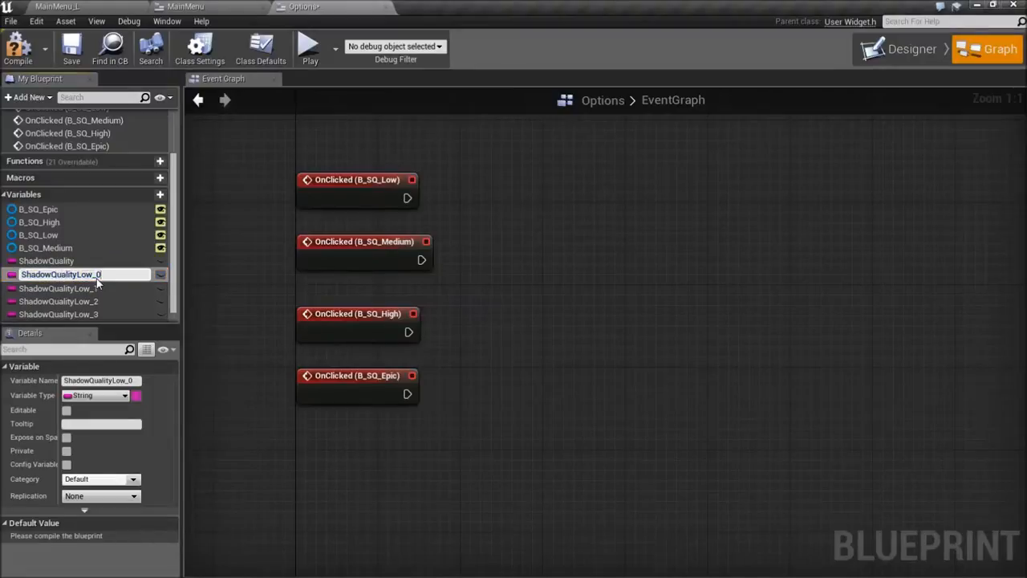
{"action": "key", "text": "BackSpace"}
{"action": "key", "text": "BackSpace"}
{"action": "key", "text": "Return"}
Step: Rename the ShadowQualityLow_1 variable to ShadowQualityMedium
{"action": "left_click", "coordinate": [131, 287]}
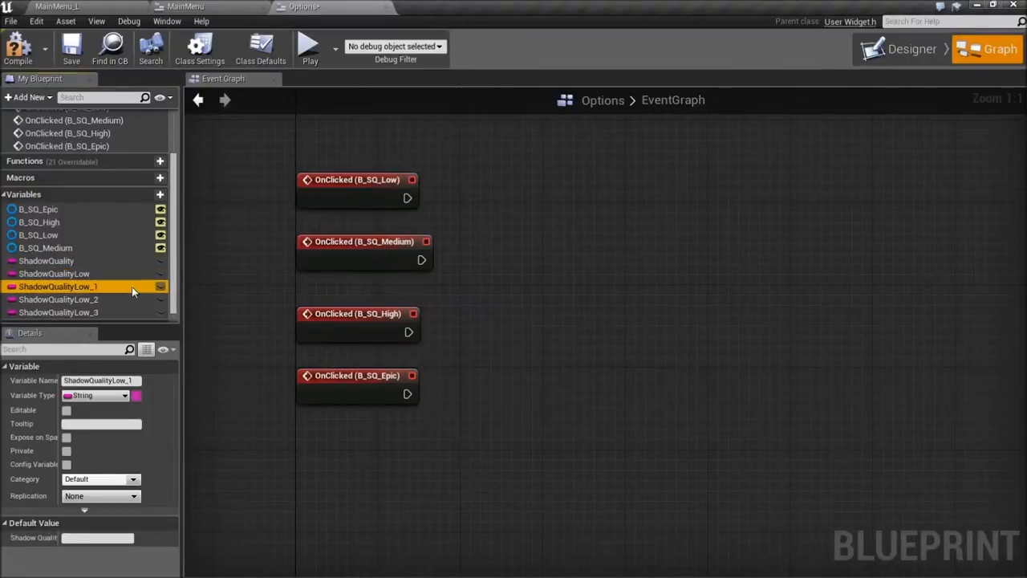
{"action": "left_click", "coordinate": [131, 289]}
{"action": "left_click", "coordinate": [132, 287]}
{"action": "key", "text": "BackSpace"}
{"action": "key", "text": "BackSpace"}
{"action": "key", "text": "BackSpace"}
{"action": "key", "text": "BackSpace"}
{"action": "key", "text": "BackSpace"}
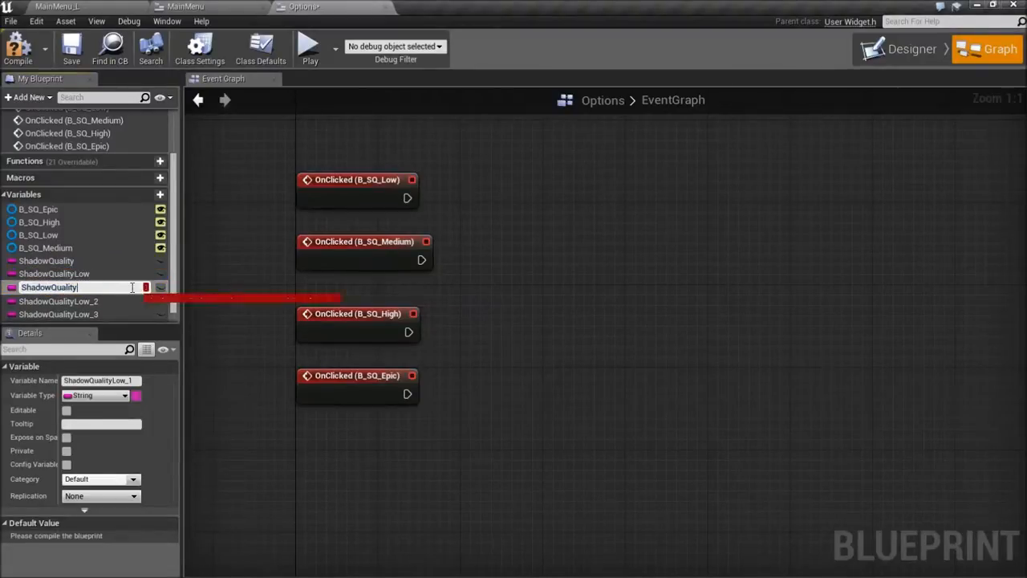
{"action": "type", "text": "Mediu"}
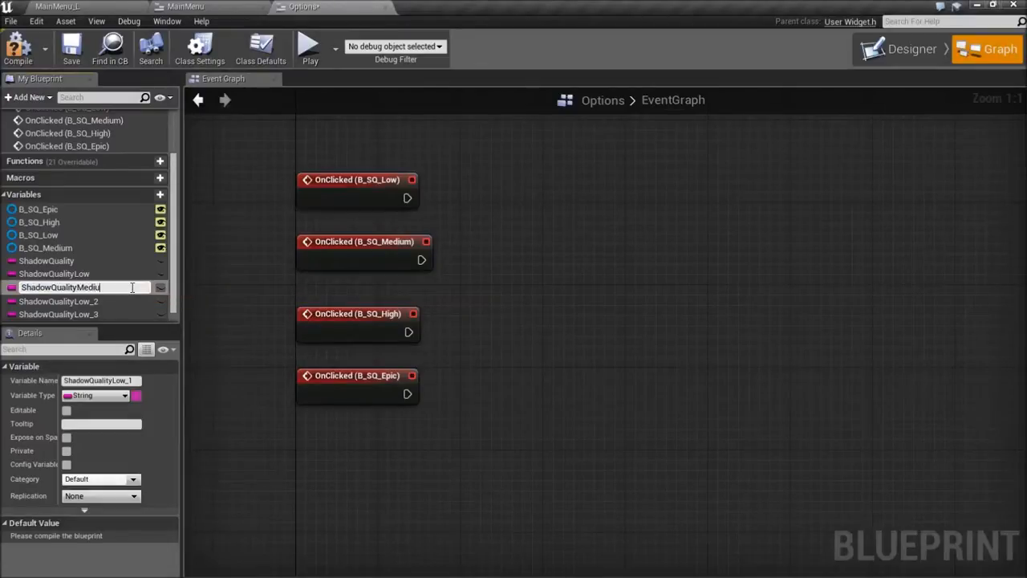
{"action": "type", "text": "m"}
{"action": "key", "text": "Return"}
Step: Rename the ShadowQualityLow_2 variable to ShadowQualityHigh
{"action": "left_click", "coordinate": [102, 300]}
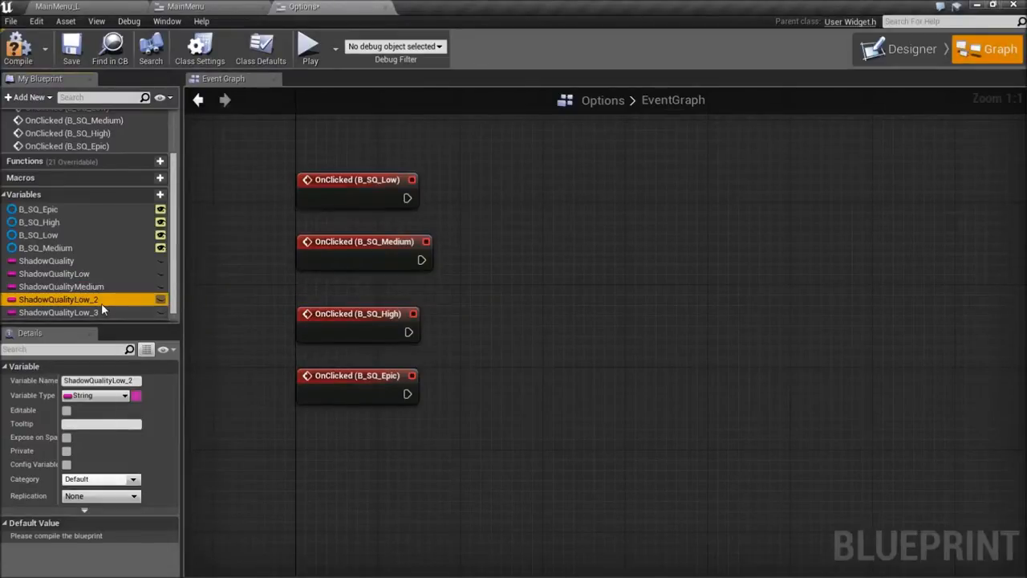
{"action": "left_click", "coordinate": [101, 302]}
{"action": "left_click", "coordinate": [101, 303]}
{"action": "key", "text": "BackSpace"}
{"action": "key", "text": "BackSpace"}
{"action": "key", "text": "BackSpace"}
{"action": "key", "text": "BackSpace"}
{"action": "key", "text": "BackSpace"}
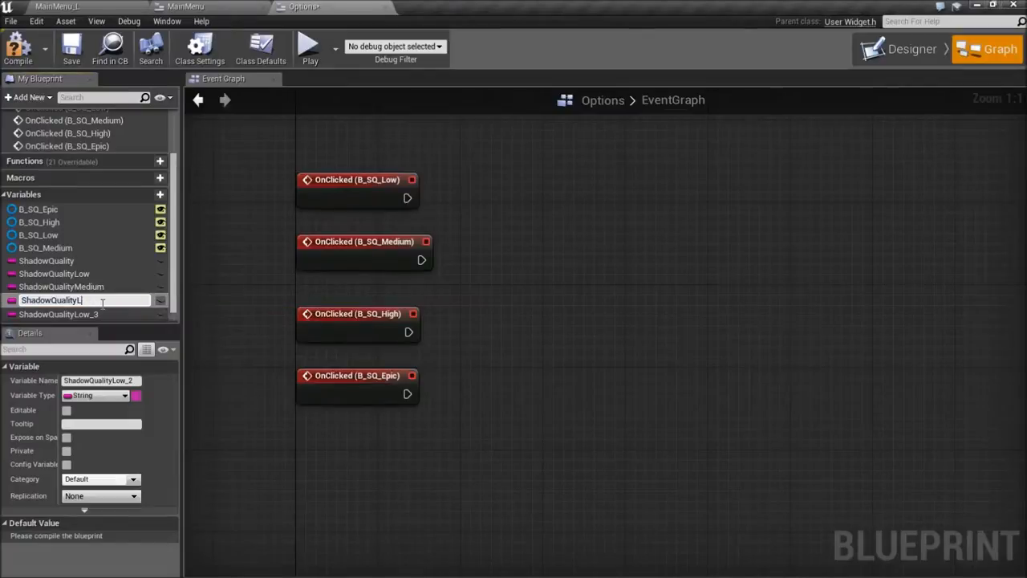
{"action": "type", "text": "High"}
{"action": "key", "text": "Return"}
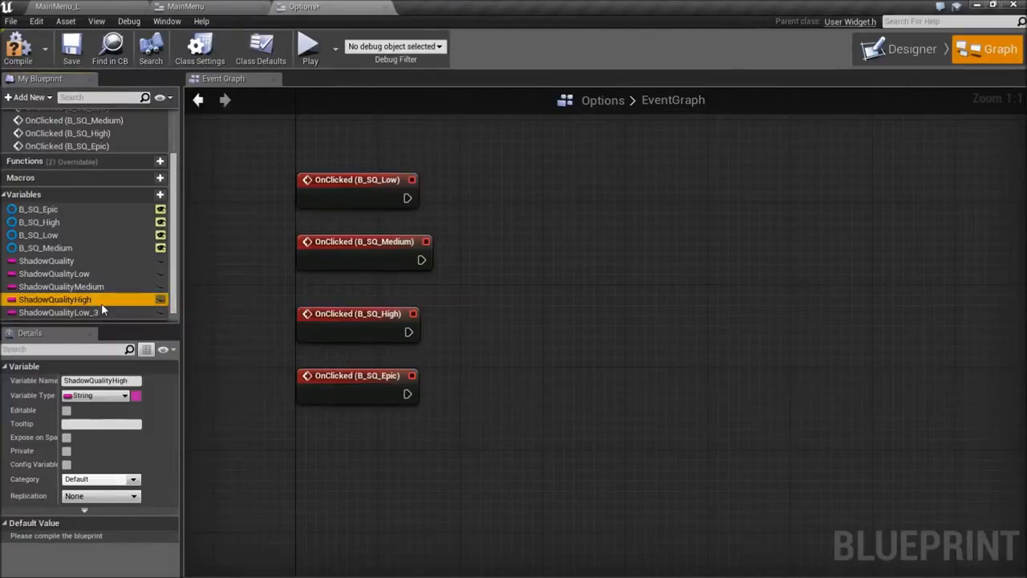
Step: Rename the ShadowQualityLow_3 variable to ShadowQualityEpic
{"action": "left_click", "coordinate": [94, 312]}
{"action": "left_click", "coordinate": [100, 309]}
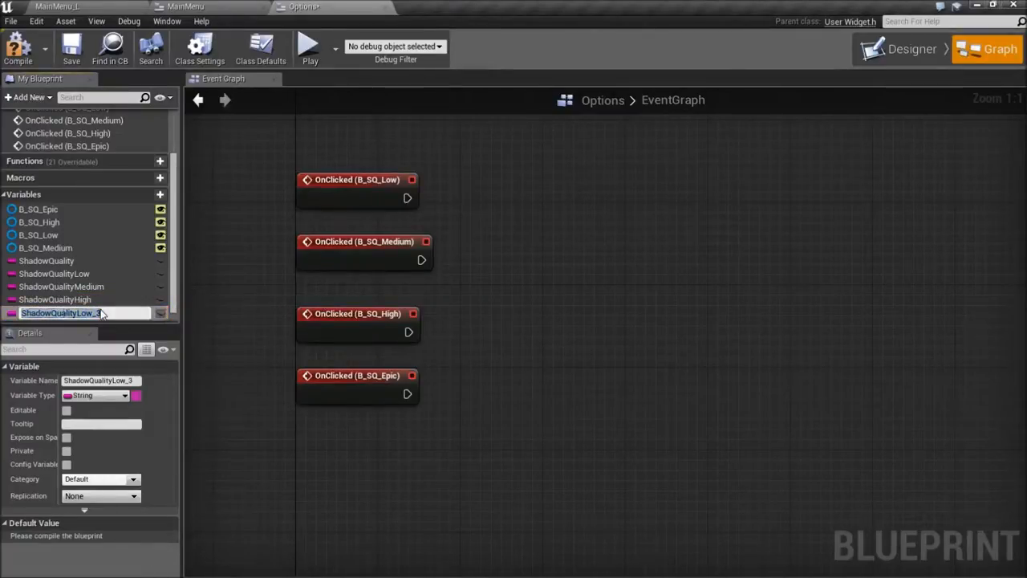
{"action": "left_click", "coordinate": [100, 310]}
{"action": "key", "text": "BackSpace"}
{"action": "key", "text": "BackSpace"}
{"action": "key", "text": "BackSpace"}
{"action": "key", "text": "BackSpace"}
{"action": "key", "text": "BackSpace"}
{"action": "type", "text": "Epic"}
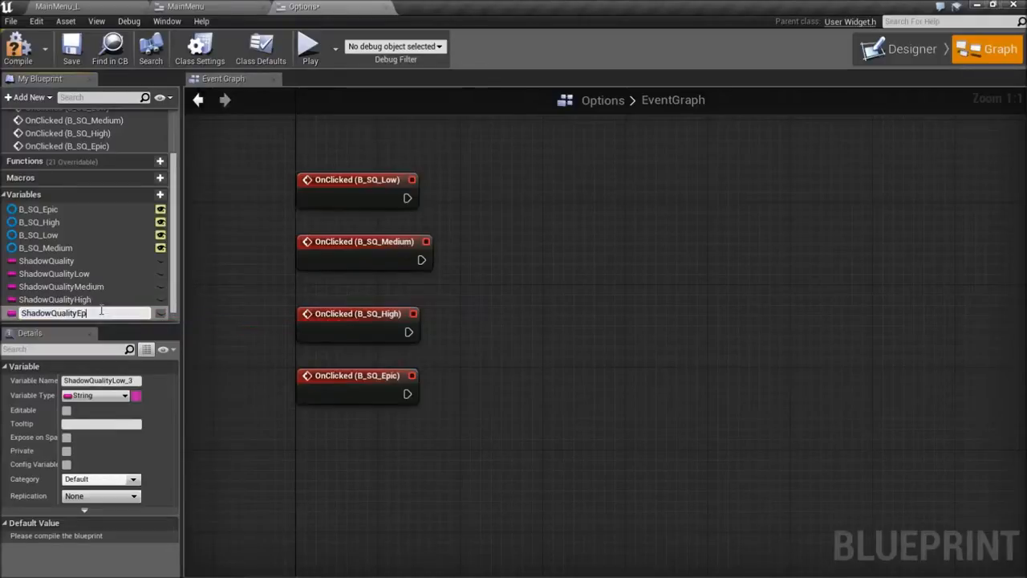
{"action": "key", "text": "Return"}
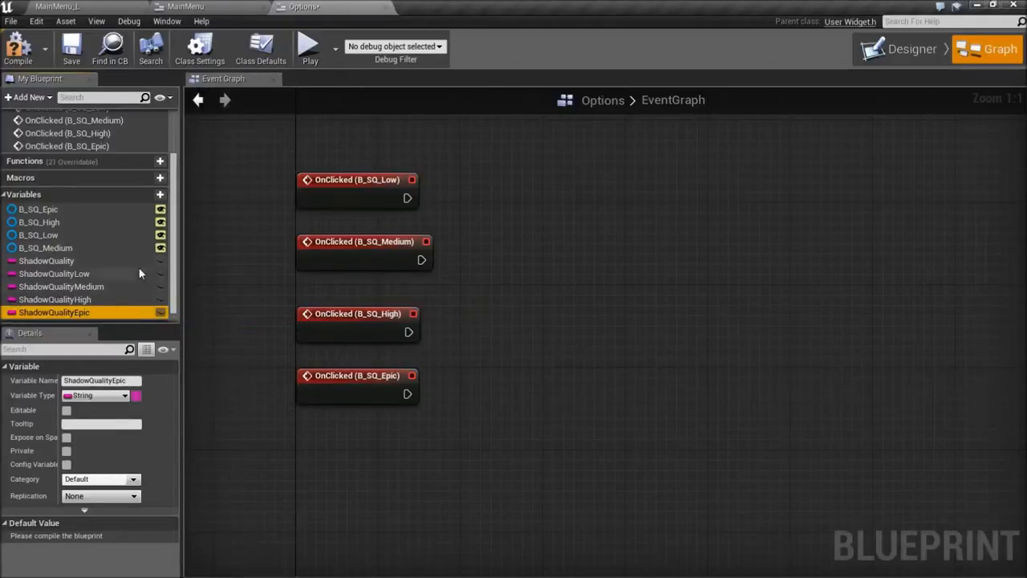
Step: Shift the Low, High and Epic OnClicked nodes sideways so their output pins roughly line up with the Medium node's
{"action": "right_click_drag", "start_coordinate": [503, 301], "coordinate": [405, 308]}
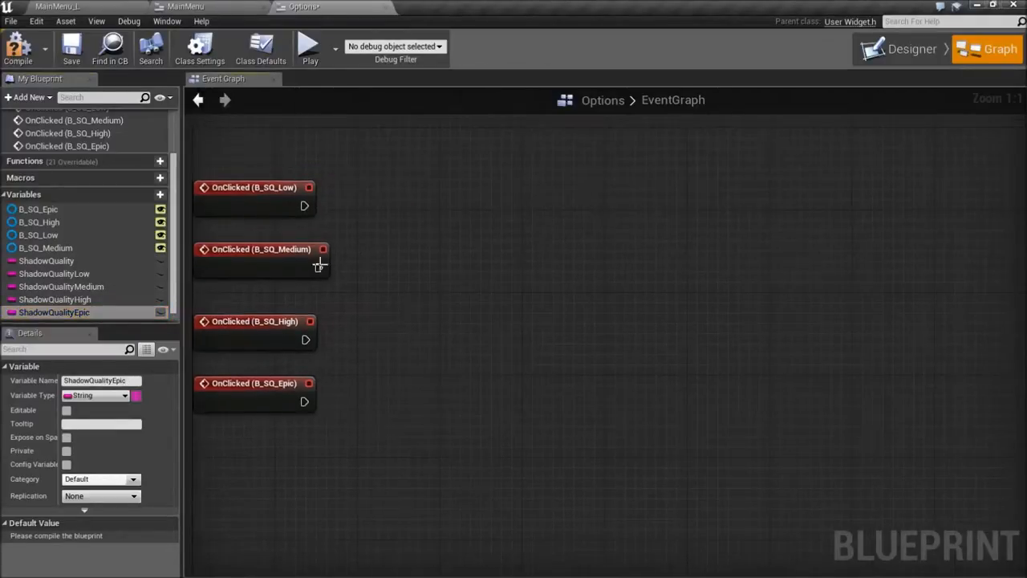
{"action": "mouse_move", "coordinate": [290, 193]}
{"action": "left_mouse_down"}
{"action": "mouse_move", "coordinate": [301, 195]}
{"action": "mouse_move", "coordinate": [283, 191]}
{"action": "left_mouse_up"}
{"action": "left_click", "coordinate": [413, 298]}
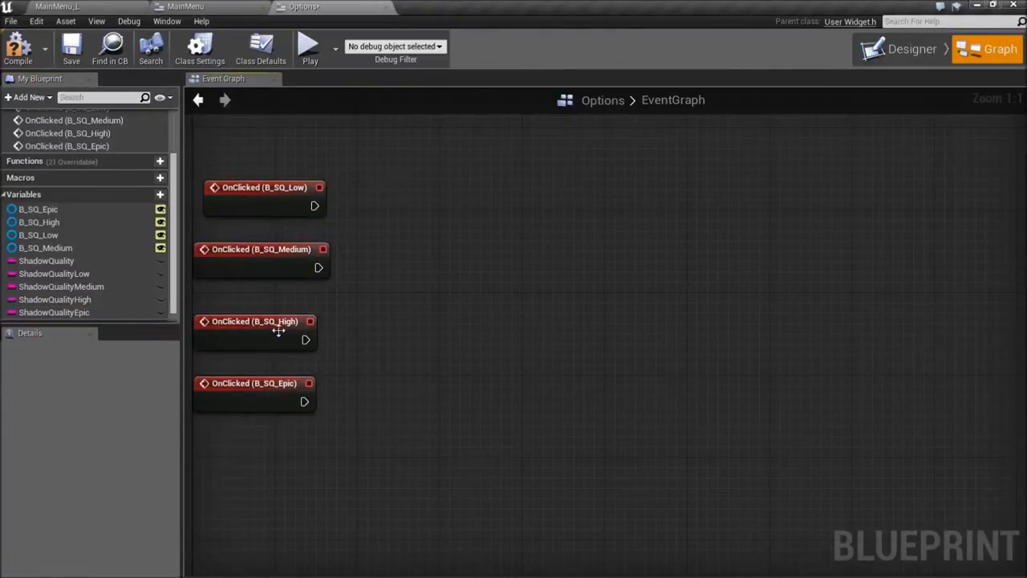
{"action": "left_click_drag", "start_coordinate": [280, 325], "coordinate": [290, 325]}
{"action": "left_click_drag", "start_coordinate": [269, 195], "coordinate": [277, 196]}
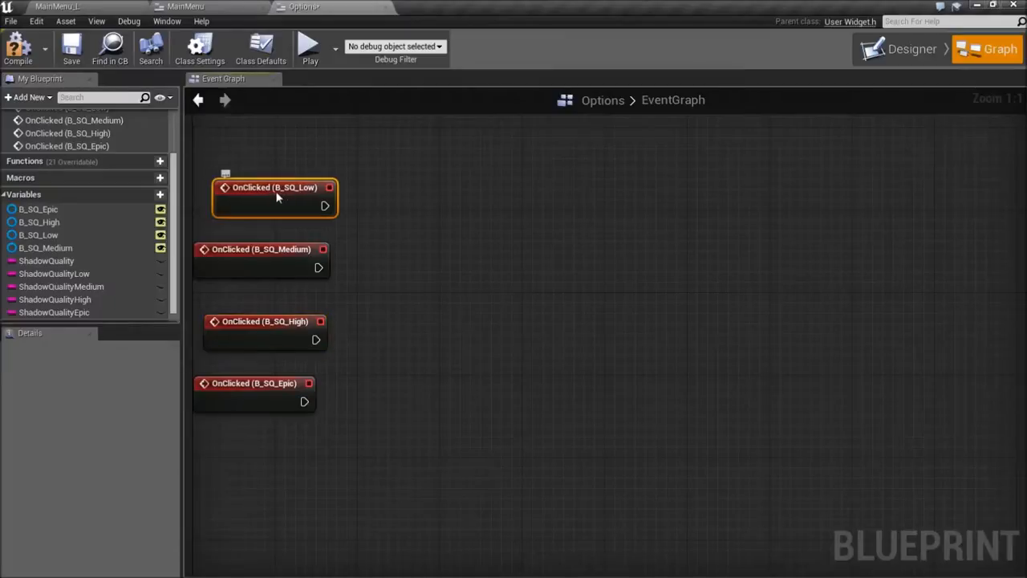
{"action": "left_click_drag", "start_coordinate": [278, 384], "coordinate": [298, 384]}
{"action": "left_click", "coordinate": [409, 361]}
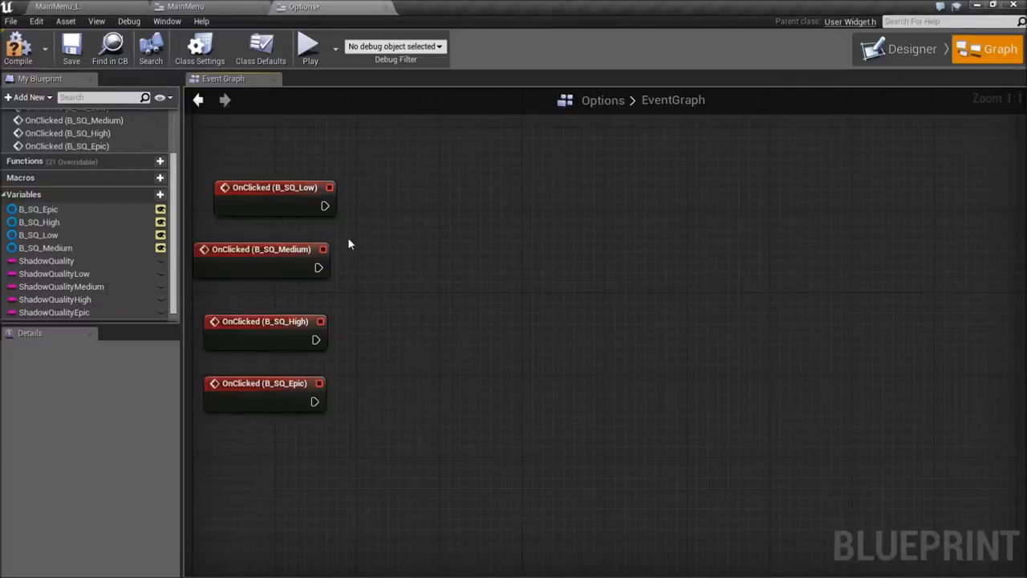
Step: Delete the ShadowQualityEpic, ShadowQualityHigh, ShadowQualityMedium and ShadowQualityLow variables, keeping only the ShadowQuality string
{"action": "left_click", "coordinate": [109, 273]}
{"action": "left_click", "coordinate": [84, 312]}
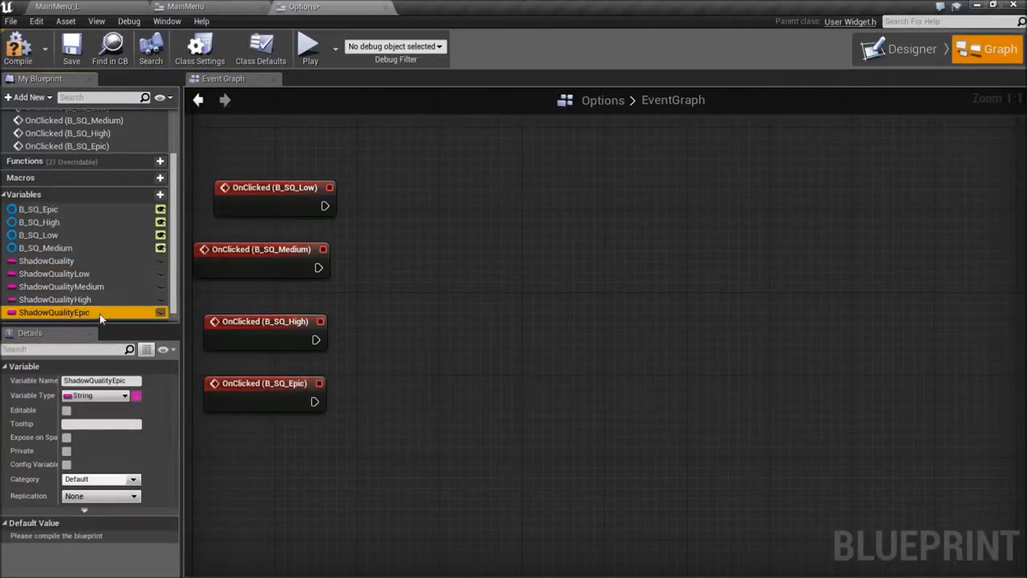
{"action": "key", "text": "Delete"}
{"action": "left_click", "coordinate": [87, 296]}
{"action": "key", "text": "Delete"}
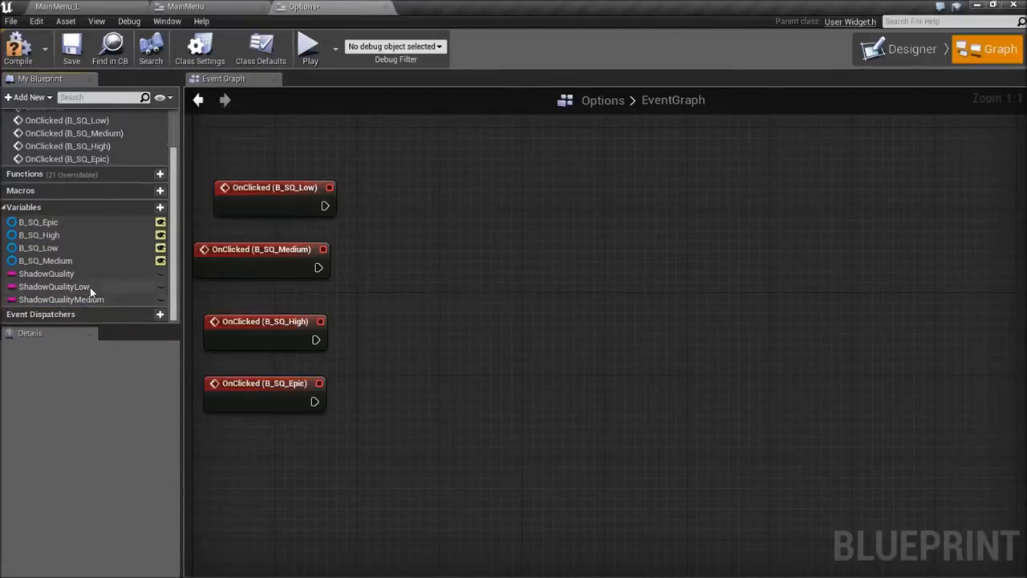
{"action": "left_click", "coordinate": [89, 297]}
{"action": "key", "text": "Delete"}
{"action": "left_click", "coordinate": [88, 297]}
{"action": "key", "text": "Delete"}
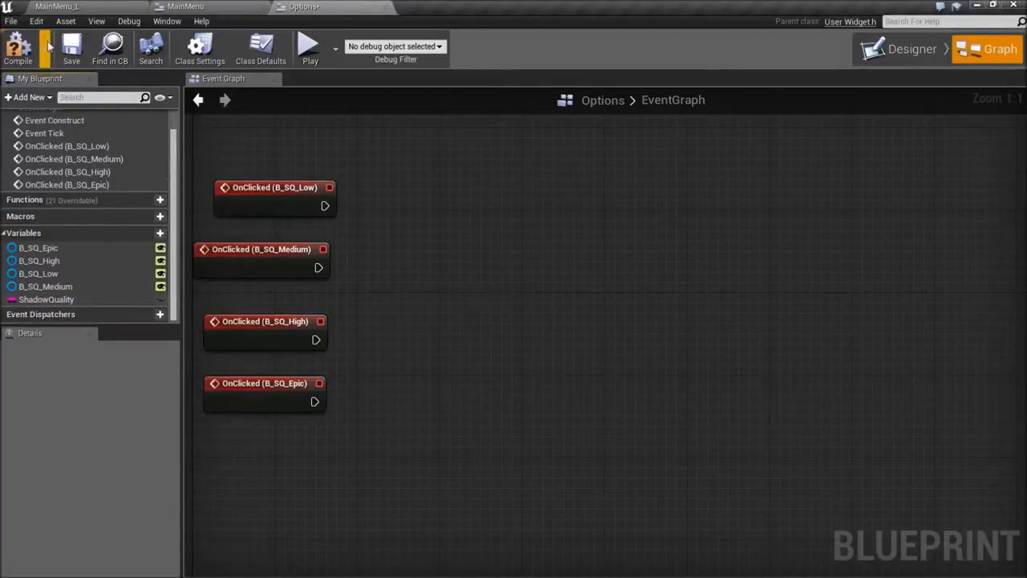
Step: Add a SET node for the ShadowQuality variable and connect the Low button's OnClicked event to it
{"action": "left_click", "coordinate": [78, 299]}
{"action": "left_click_drag", "start_coordinate": [427, 187], "coordinate": [430, 188], "text": "alt"}
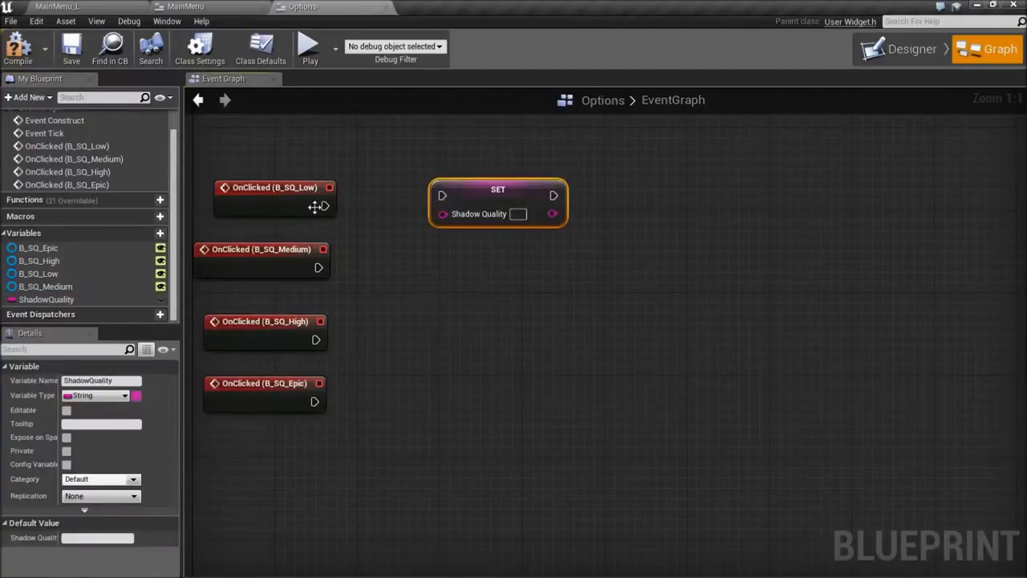
{"action": "left_click_drag", "start_coordinate": [325, 205], "coordinate": [470, 187]}
Step: Make three copies of the SET ShadowQuality node and place one beside each of the Medium, High and Epic OnClicked events
{"action": "key", "text": "ctrl+c"}
{"action": "key", "text": "ctrl+v"}
{"action": "key", "text": "ctrl+v"}
{"action": "key", "text": "ctrl+v"}
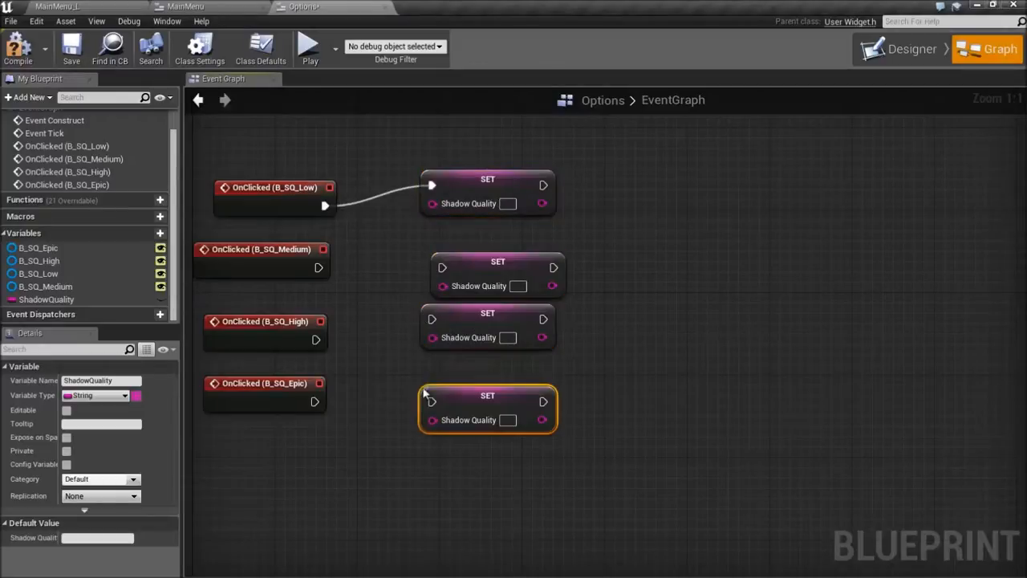
{"action": "left_click_drag", "start_coordinate": [470, 259], "coordinate": [452, 238]}
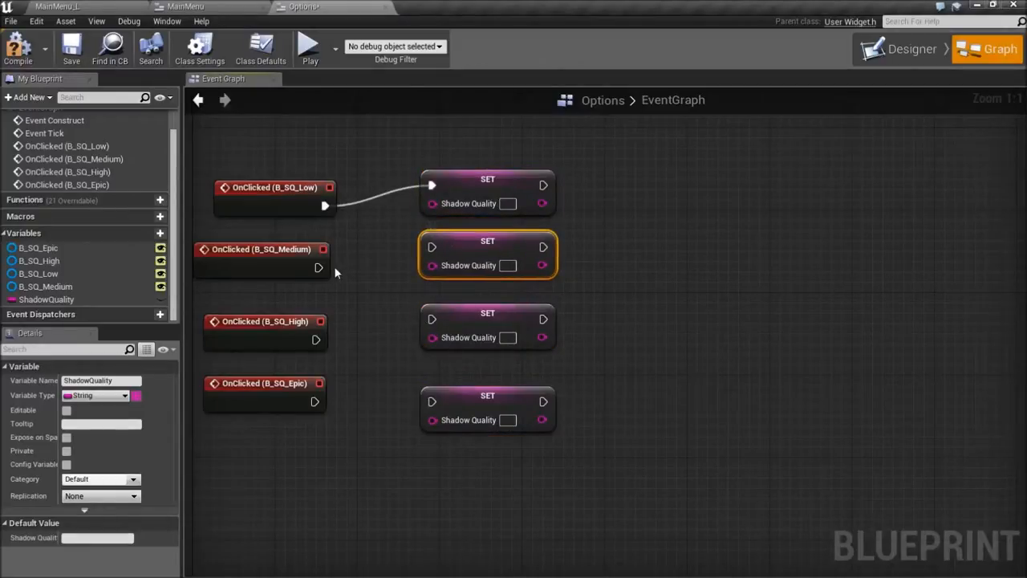
Step: Connect the Medium, High and Epic OnClicked events to their own SET nodes and align the Epic SET node with the others
{"action": "left_click_drag", "start_coordinate": [320, 267], "coordinate": [431, 247]}
{"action": "left_click_drag", "start_coordinate": [316, 340], "coordinate": [432, 319]}
{"action": "left_click_drag", "start_coordinate": [301, 410], "coordinate": [431, 404]}
{"action": "left_click_drag", "start_coordinate": [466, 393], "coordinate": [465, 380]}
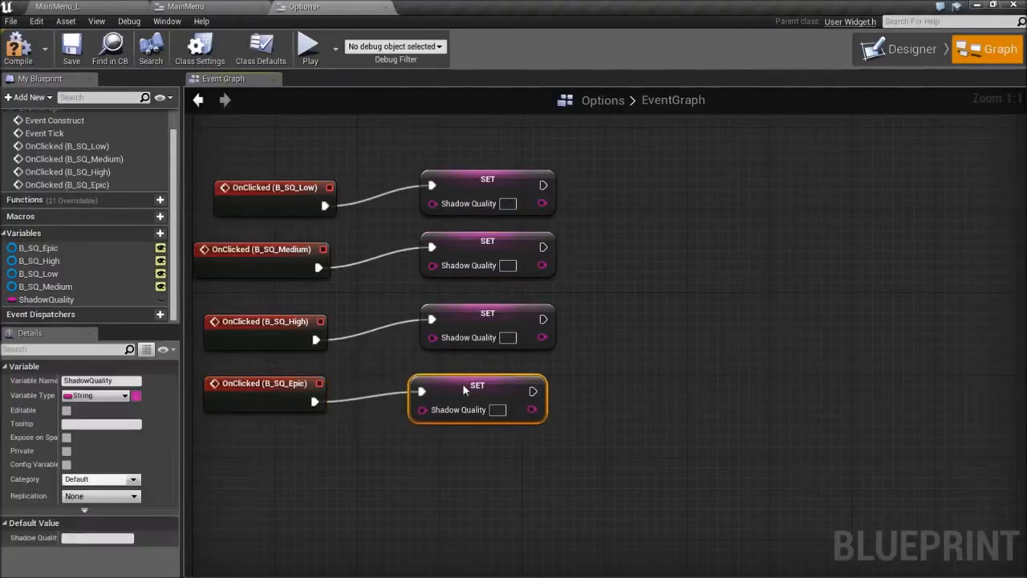
{"action": "left_click", "coordinate": [612, 228]}
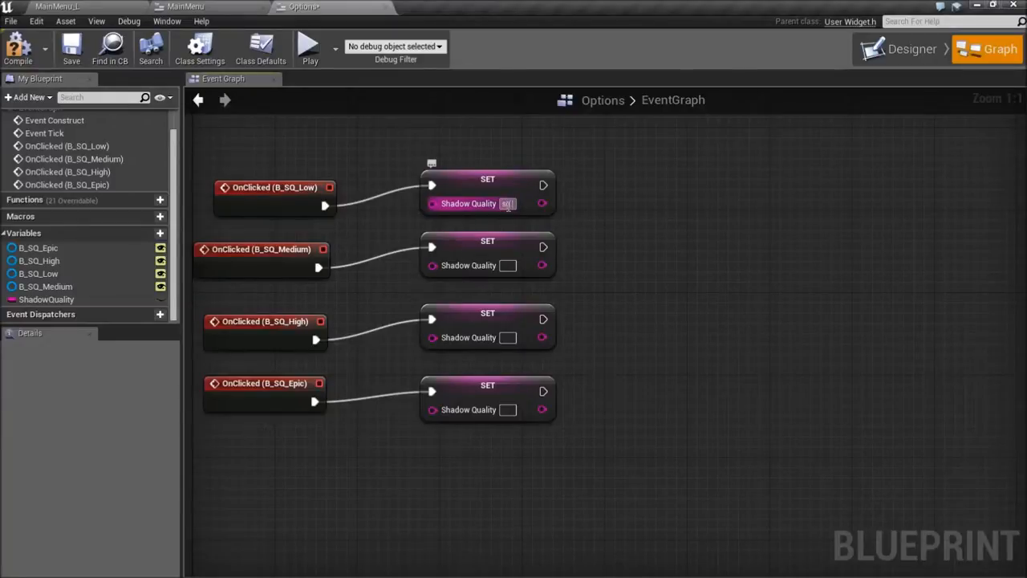
Step: Set the Shadow Quality value of the Low event's SET node to "sg.ShadowQuality 0" and select its text for reuse
{"action": "type", "text": "S"}
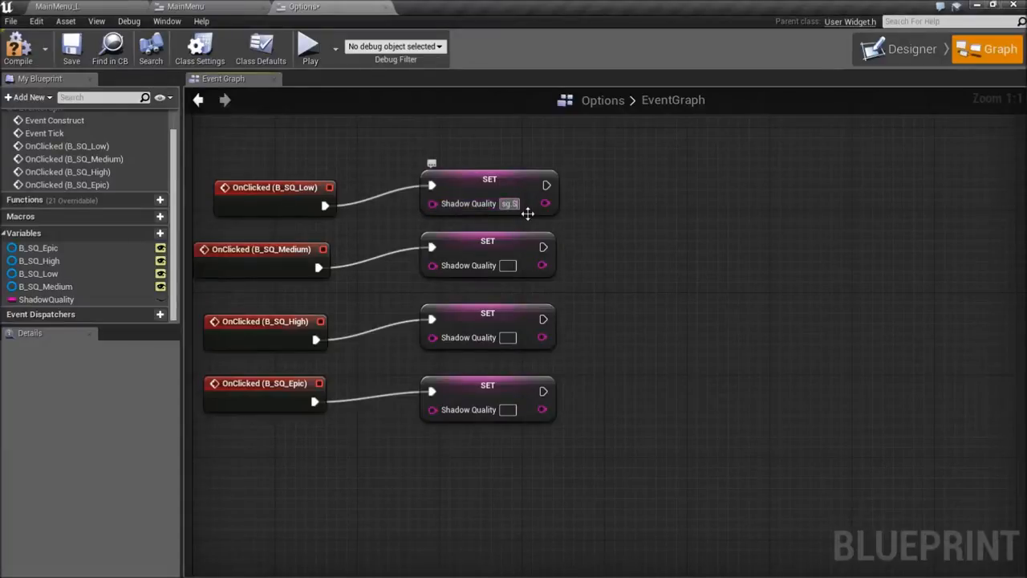
{"action": "type", "text": "Hadow"}
{"action": "key", "text": "Return"}
{"action": "type", "text": "Quality"}
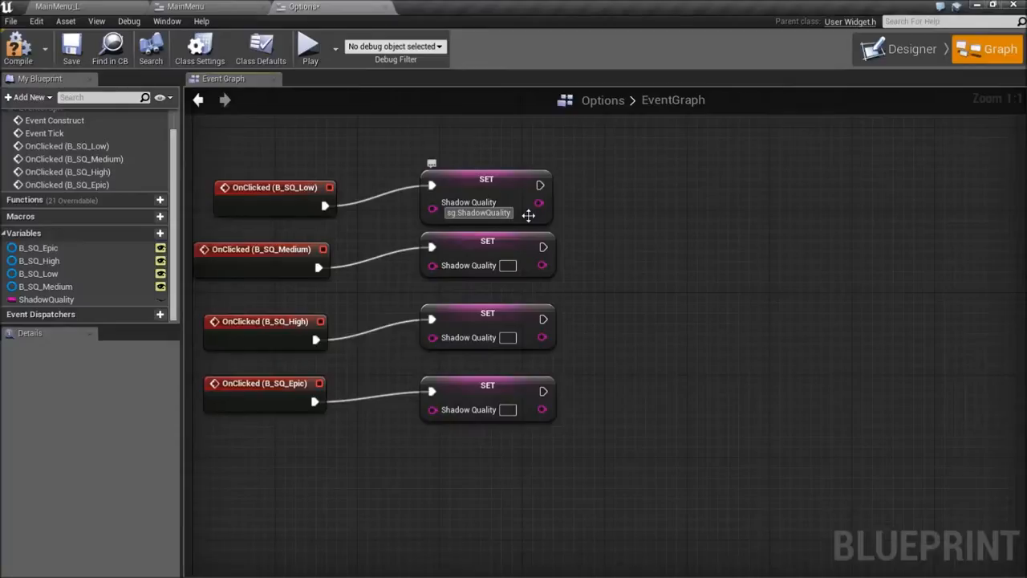
{"action": "type", "text": "0"}
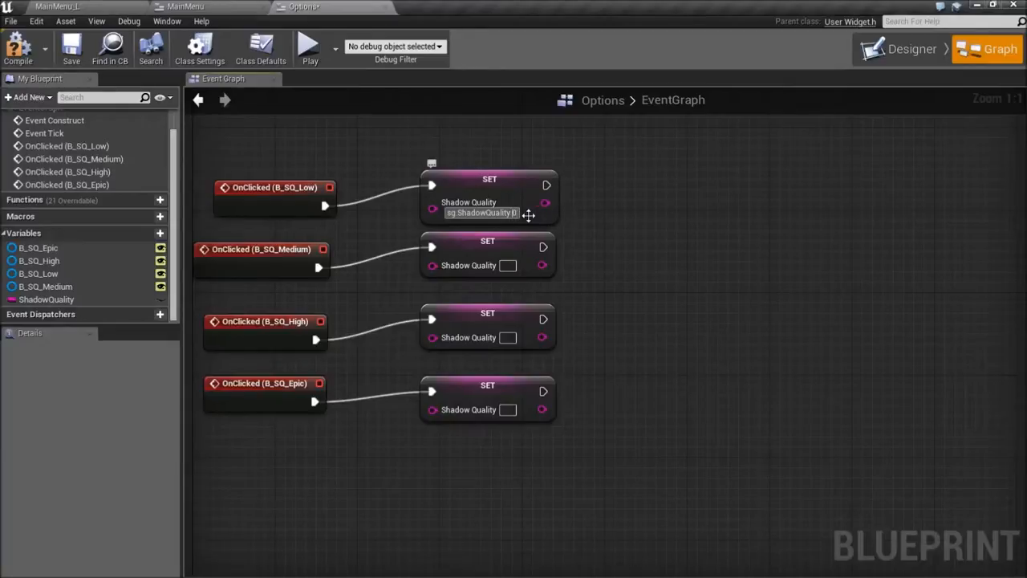
{"action": "key", "text": "ctrl+a"}
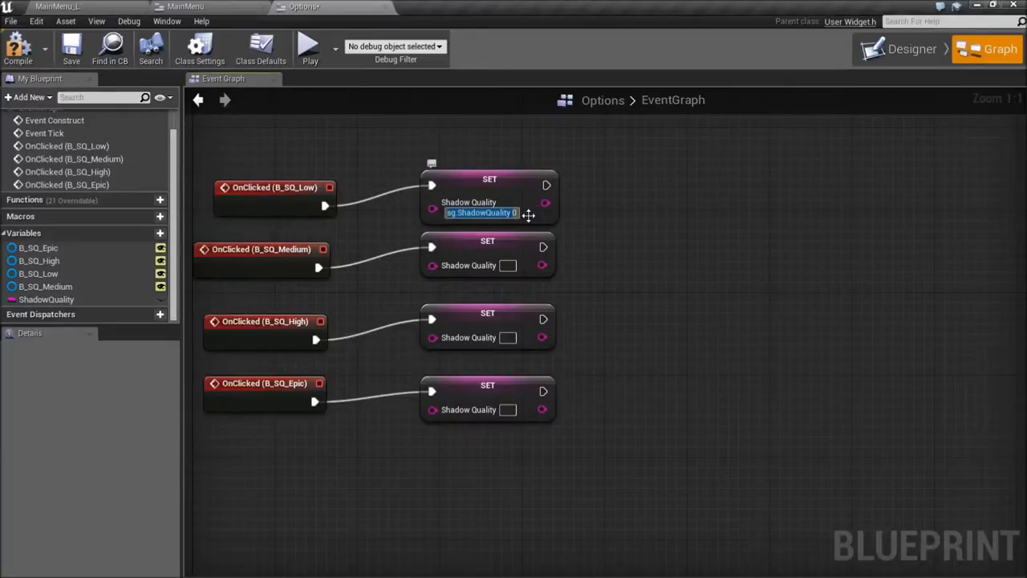
Step: Set the Medium, High and Epic SET nodes to "sg.ShadowQuality 1", "sg.ShadowQuality 2" and "sg.ShadowQuality 3" respectively, and save the blueprint
{"action": "left_click", "coordinate": [507, 265]}
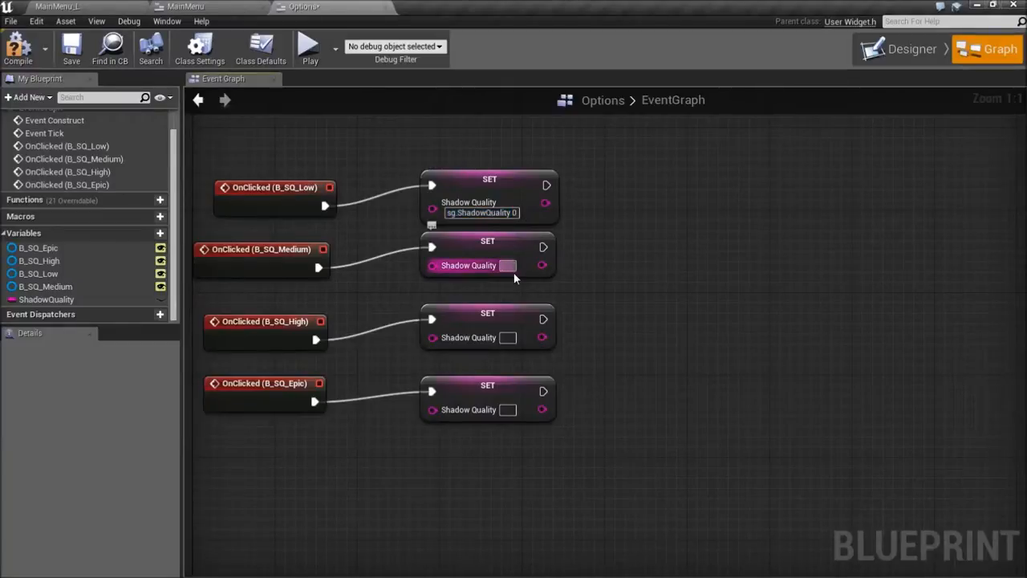
{"action": "key", "text": "ctrl+v"}
{"action": "type", "text": "1"}
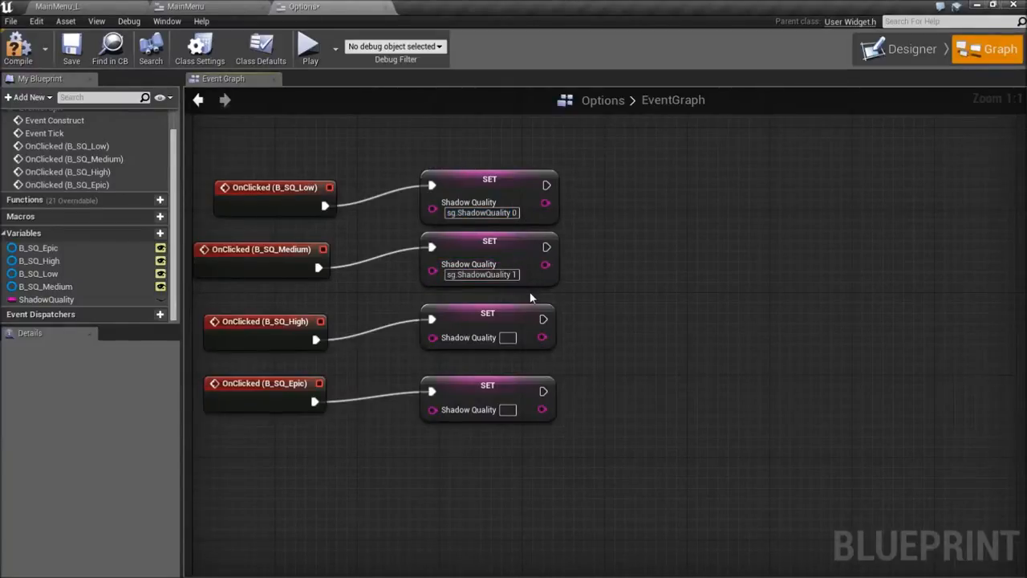
{"action": "left_click", "coordinate": [508, 337]}
{"action": "key", "text": "ctrl+v"}
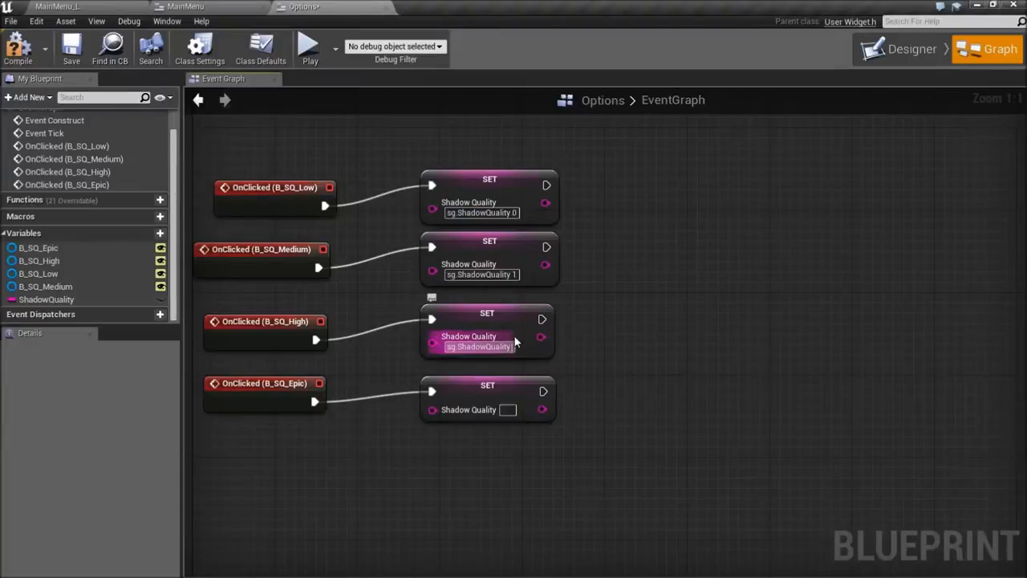
{"action": "type", "text": "2"}
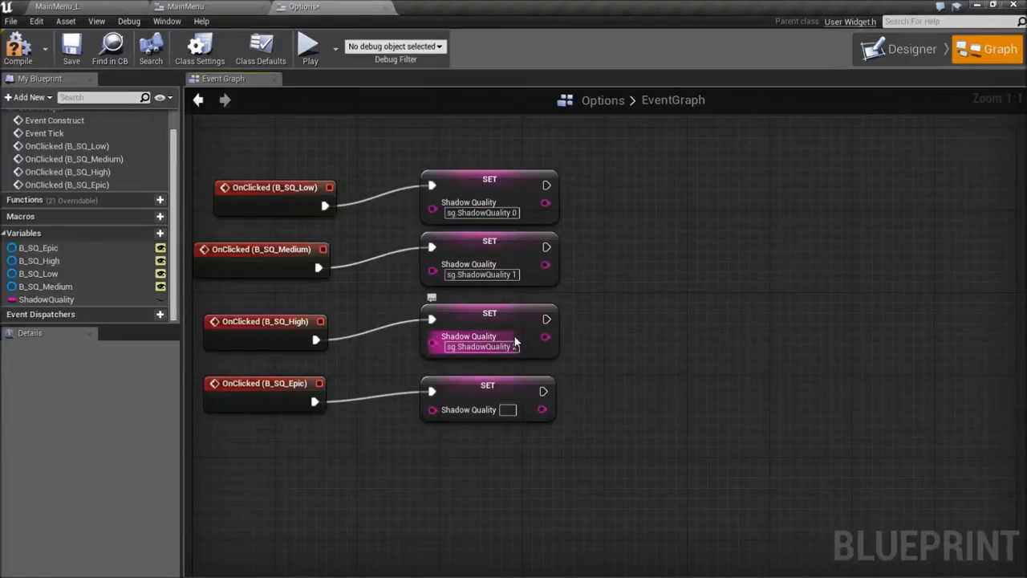
{"action": "left_click", "coordinate": [508, 410]}
{"action": "key", "text": "ctrl+v"}
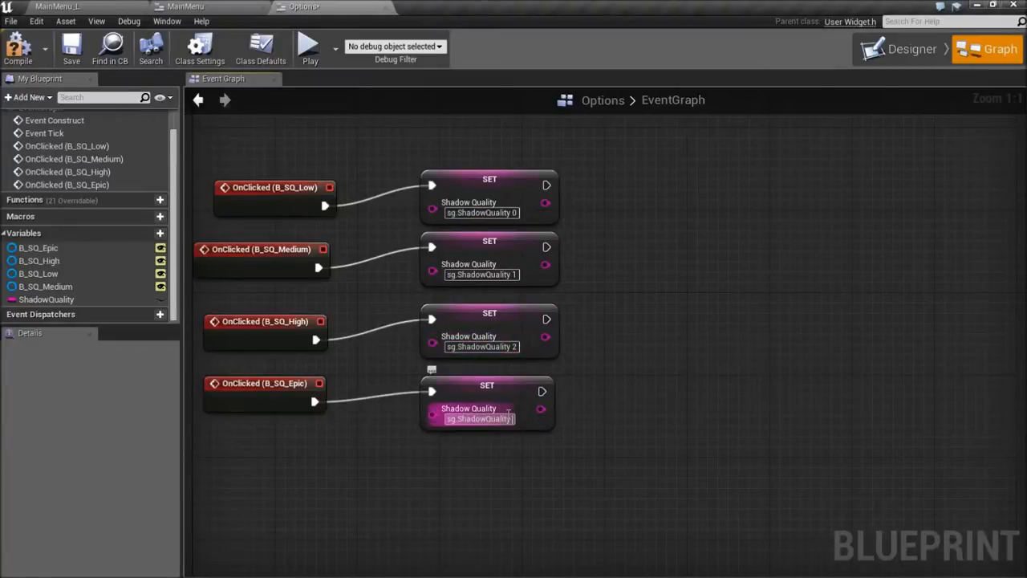
{"action": "type", "text": "3"}
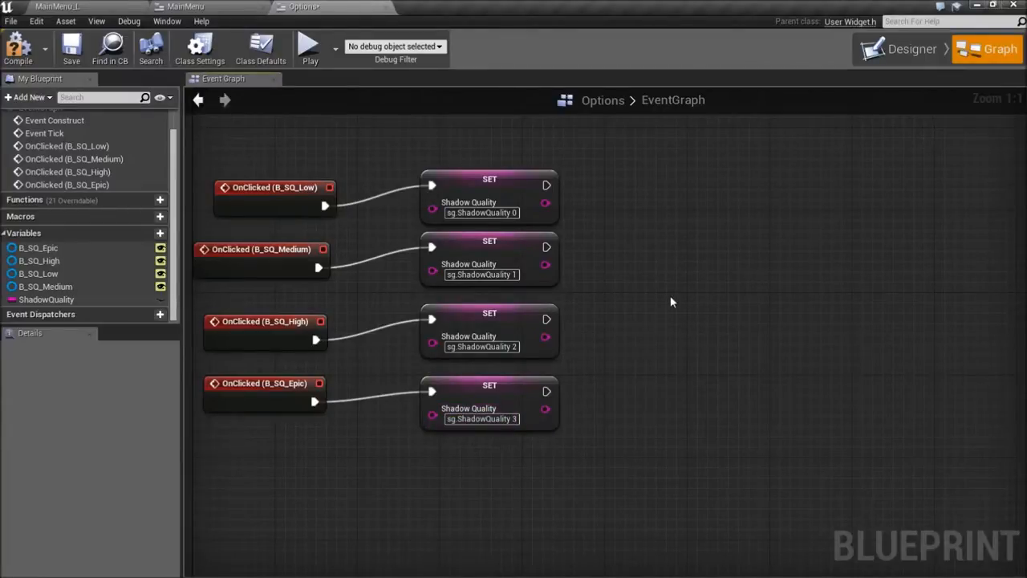
{"action": "key", "text": "ctrl+s"}
Step: Add an Execute Console Command node in the empty graph area beyond the four SET nodes
{"action": "right_click_drag", "start_coordinate": [629, 240], "coordinate": [594, 229]}
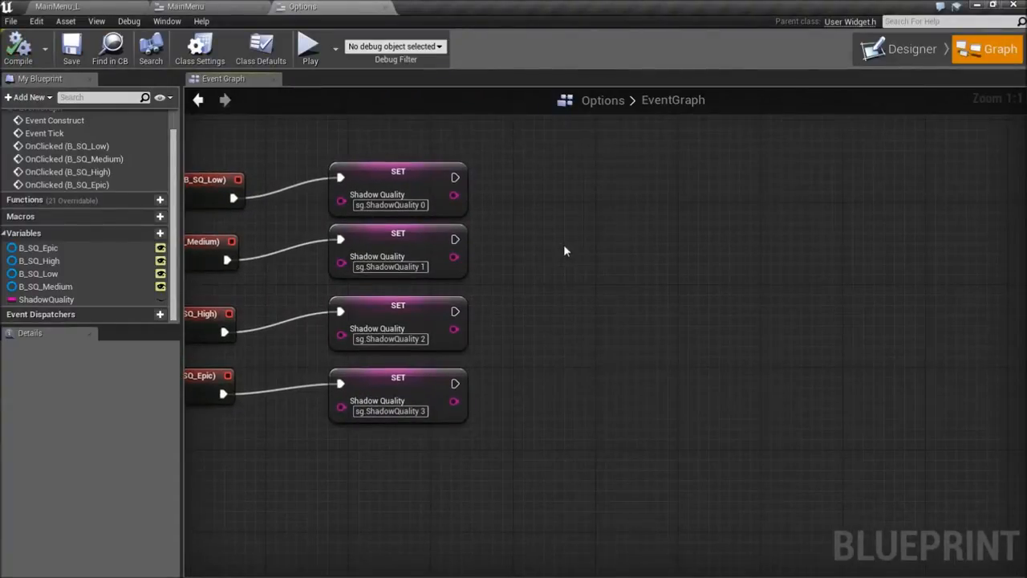
{"action": "right_click", "coordinate": [600, 302]}
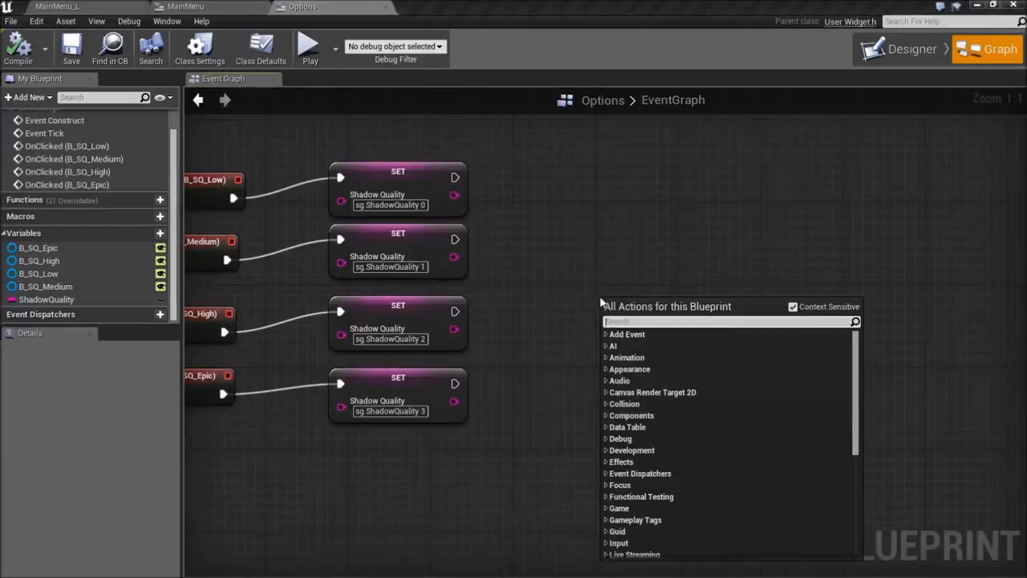
{"action": "type", "text": "comma"}
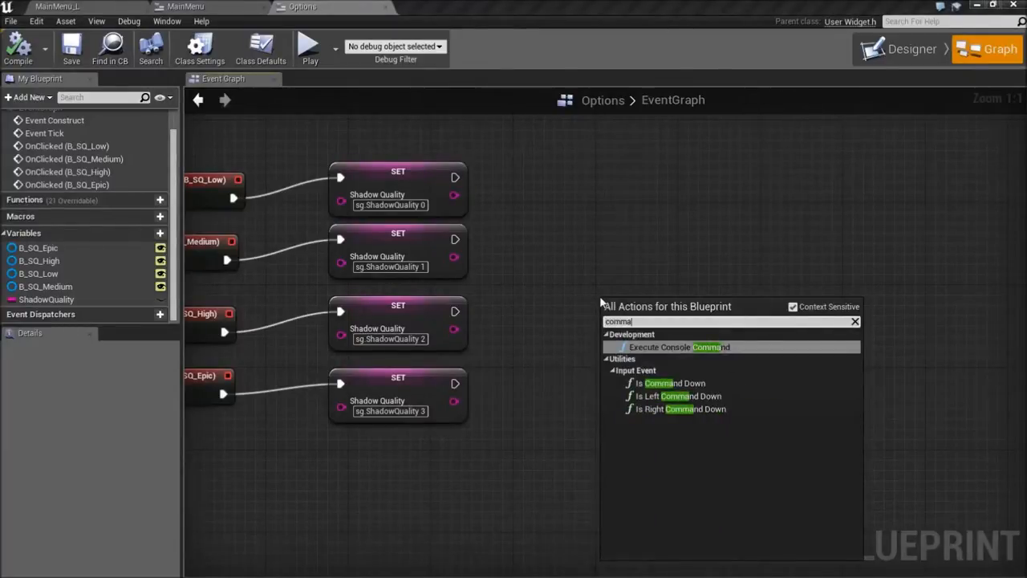
{"action": "key", "text": "Return"}
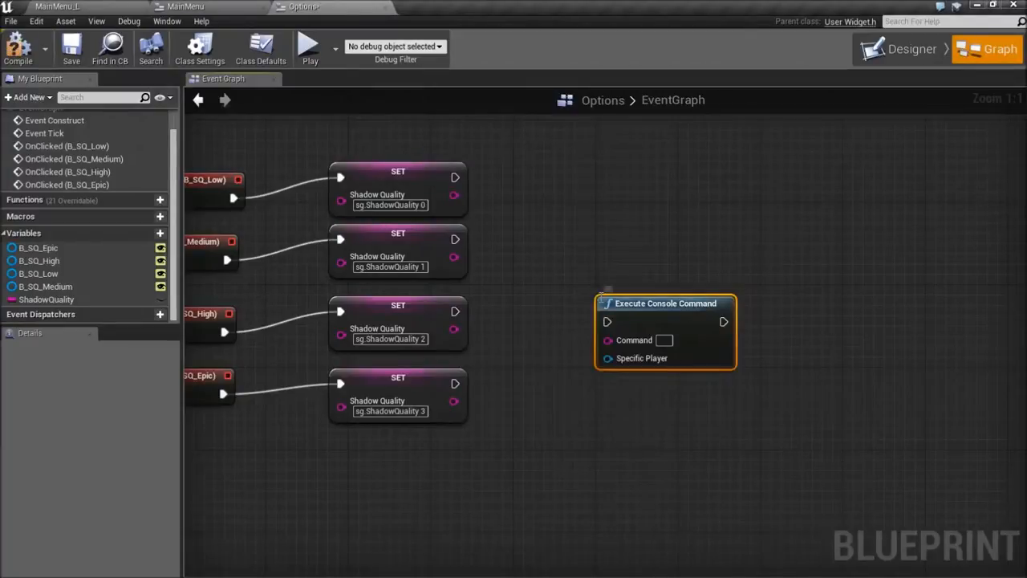
{"action": "left_click_drag", "start_coordinate": [626, 305], "coordinate": [647, 274]}
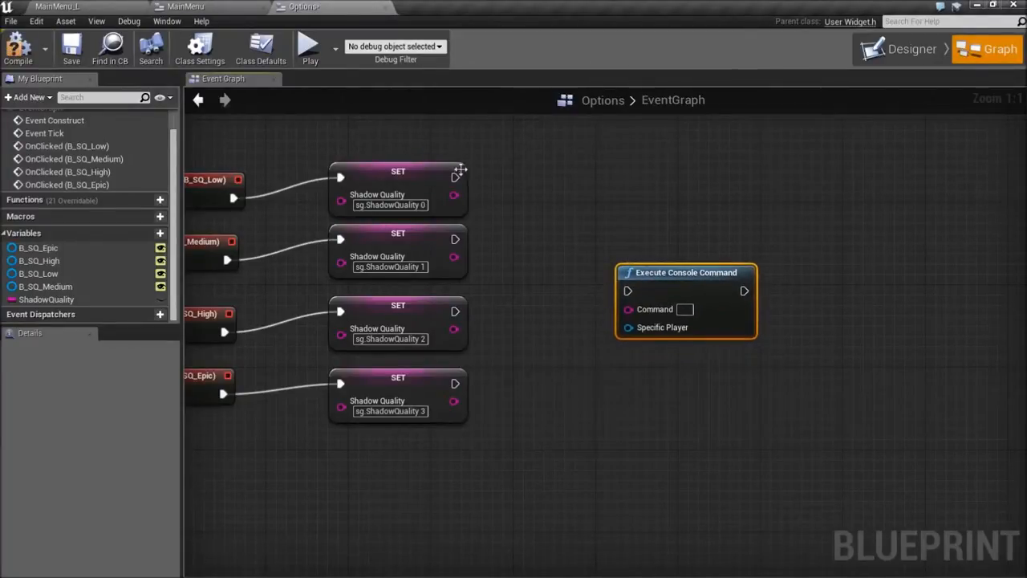
Step: Connect the execution outputs of all four SET nodes to Execute Console Command and move that node farther from them
{"action": "left_click_drag", "start_coordinate": [455, 177], "coordinate": [627, 291]}
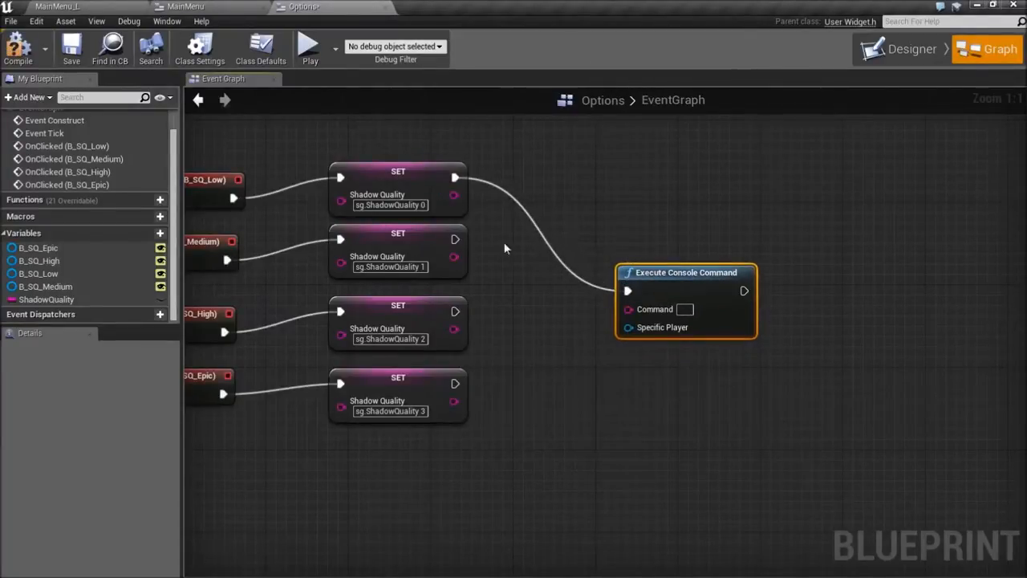
{"action": "left_click_drag", "start_coordinate": [455, 240], "coordinate": [628, 291]}
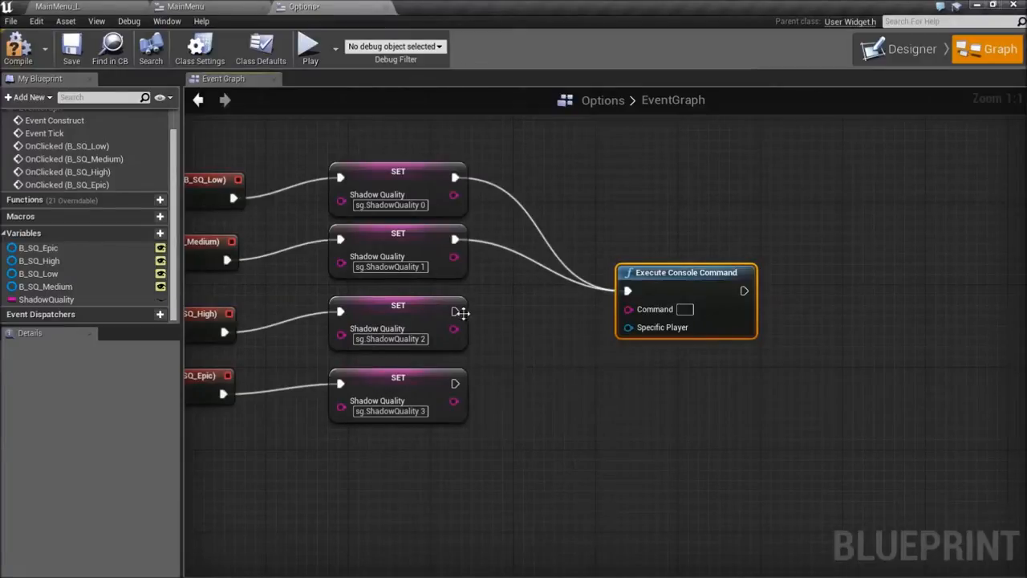
{"action": "left_click_drag", "start_coordinate": [461, 312], "coordinate": [628, 292]}
{"action": "left_click_drag", "start_coordinate": [454, 383], "coordinate": [627, 291]}
{"action": "left_click_drag", "start_coordinate": [680, 272], "coordinate": [742, 272]}
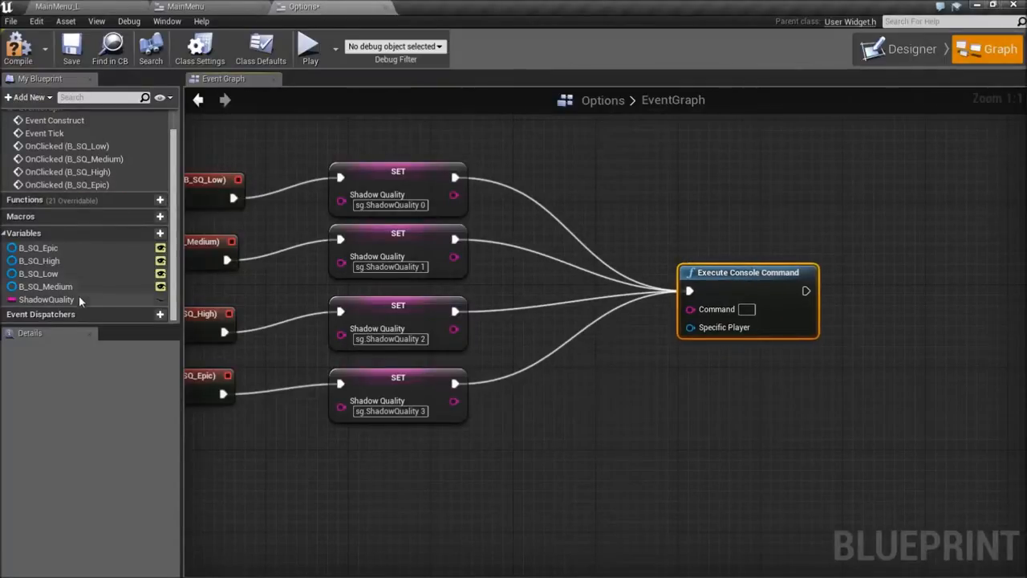
Step: Feed a ShadowQuality getter into the Command input of Execute Console Command and place the getter below the Epic SET node
{"action": "left_click", "coordinate": [56, 298]}
{"action": "left_click_drag", "start_coordinate": [664, 297], "coordinate": [695, 308]}
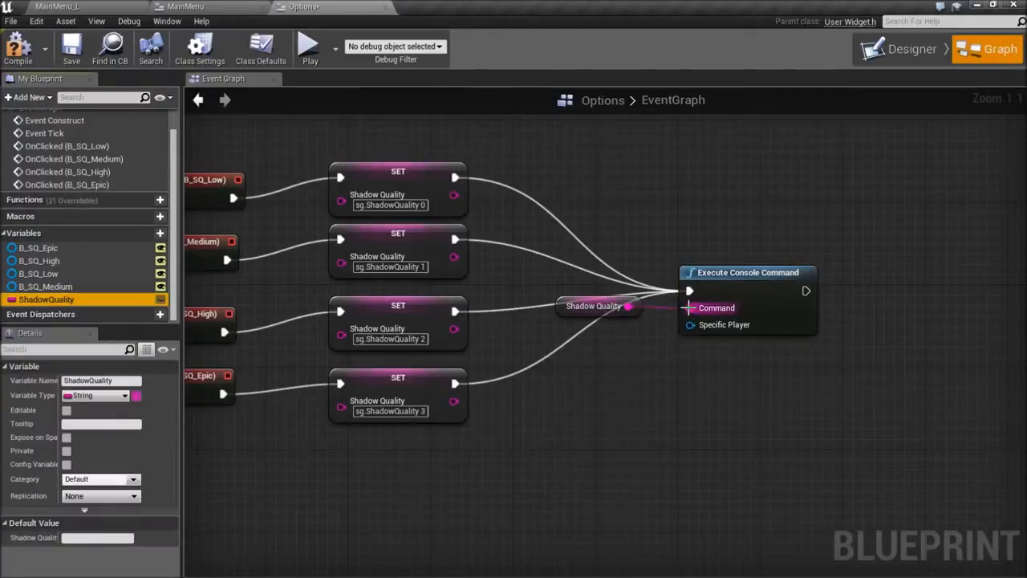
{"action": "left_click_drag", "start_coordinate": [561, 306], "coordinate": [379, 457]}
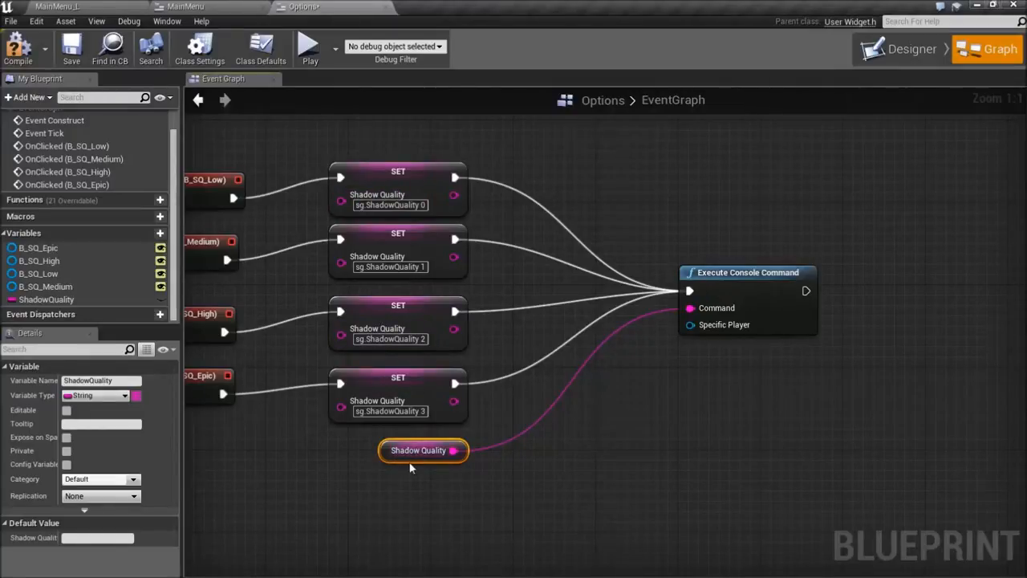
{"action": "right_click_drag", "start_coordinate": [911, 324], "coordinate": [709, 303]}
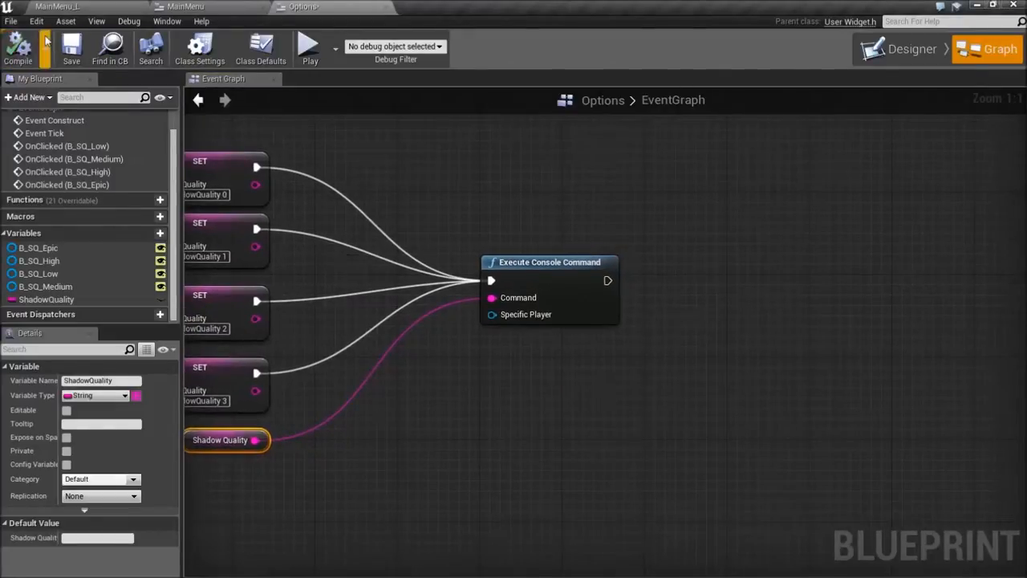
Step: Play the MainMenu_L level, open its Options menu, test the Low and Epic shadow quality buttons, and stop the session
{"action": "left_click", "coordinate": [74, 8]}
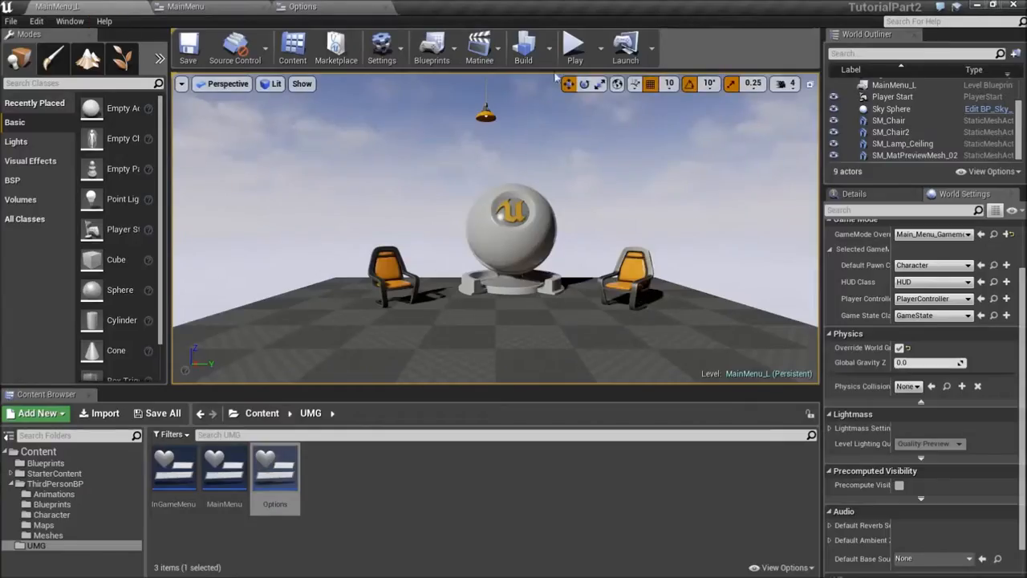
{"action": "left_click", "coordinate": [573, 48]}
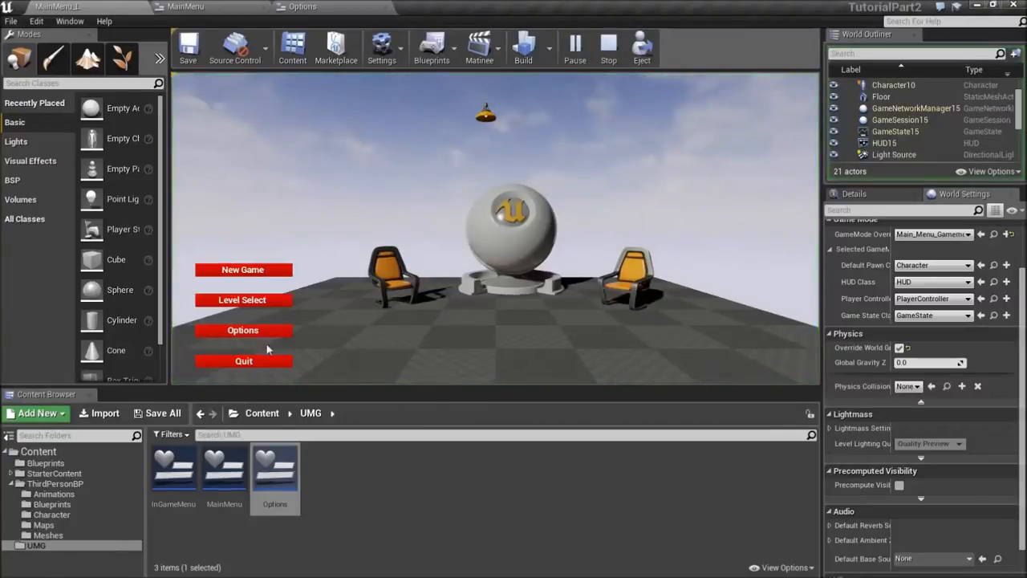
{"action": "left_click", "coordinate": [258, 331]}
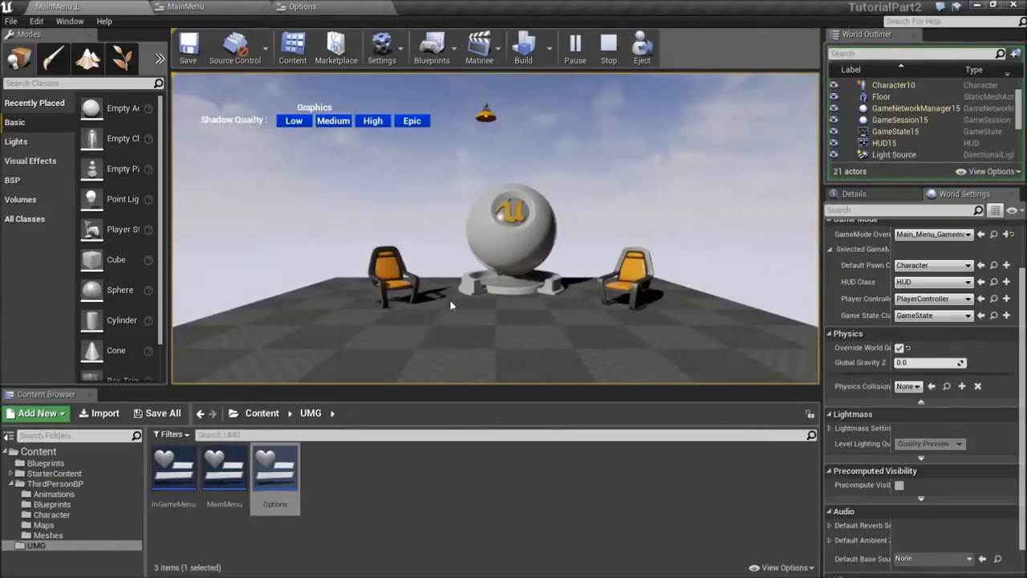
{"action": "left_click", "coordinate": [296, 129]}
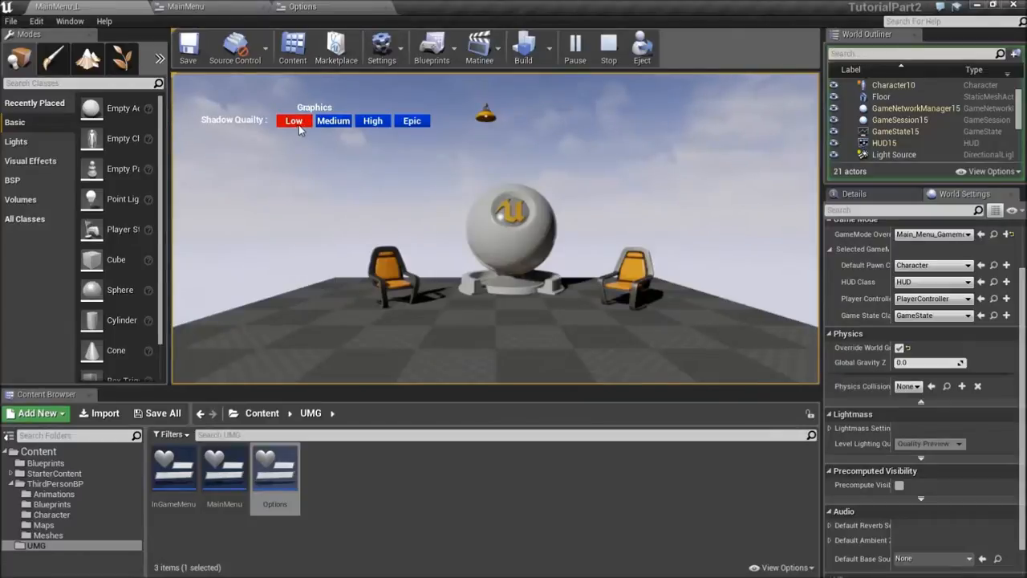
{"action": "left_click", "coordinate": [423, 124]}
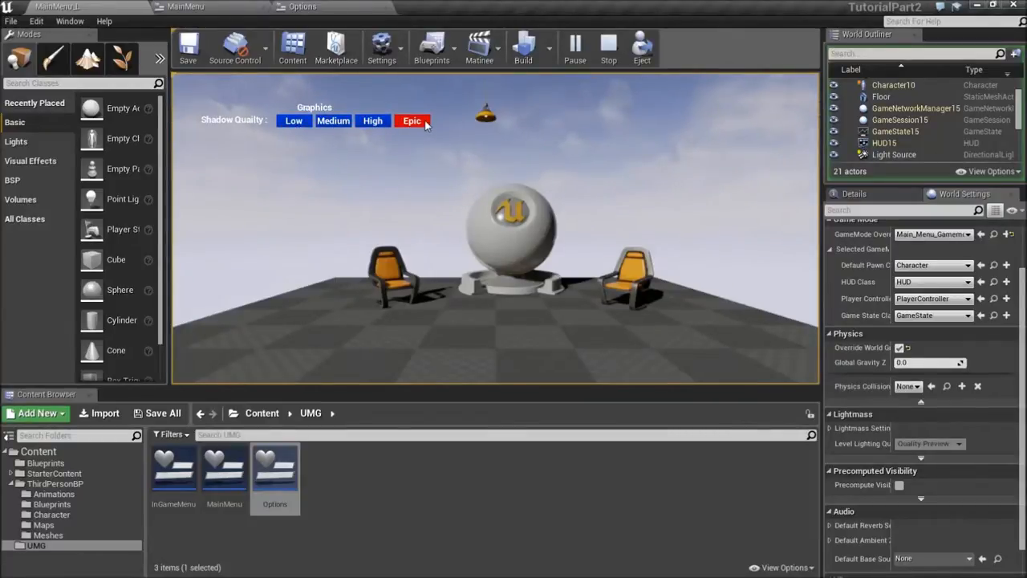
{"action": "left_click", "coordinate": [608, 47]}
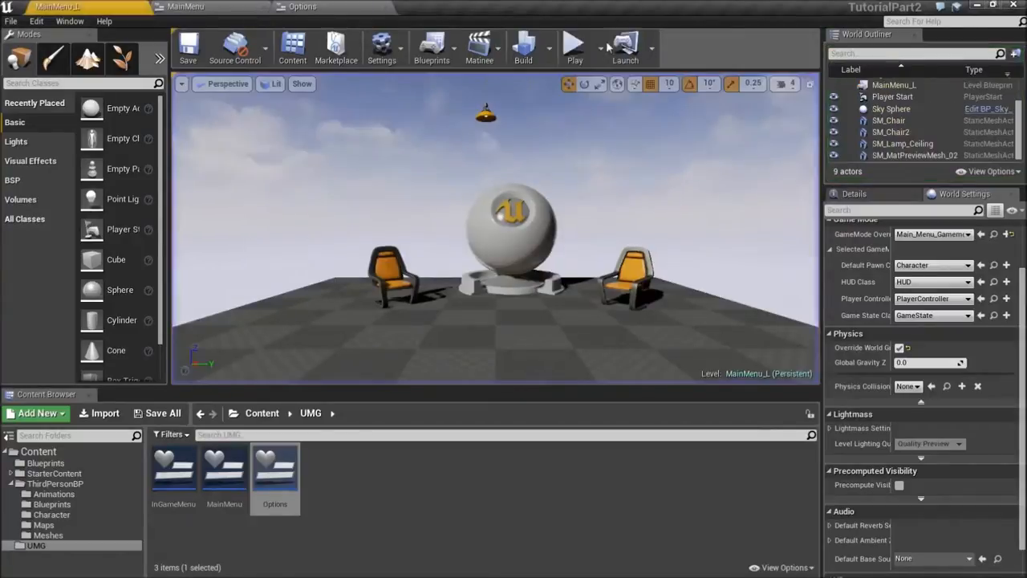
Step: Examine the wiring between the four SET nodes and Execute Console Command in the Options widget's event graph
{"action": "left_click", "coordinate": [309, 8]}
{"action": "scroll", "coordinate": [434, 274], "scroll_direction": "up", "scroll_amount": 2}
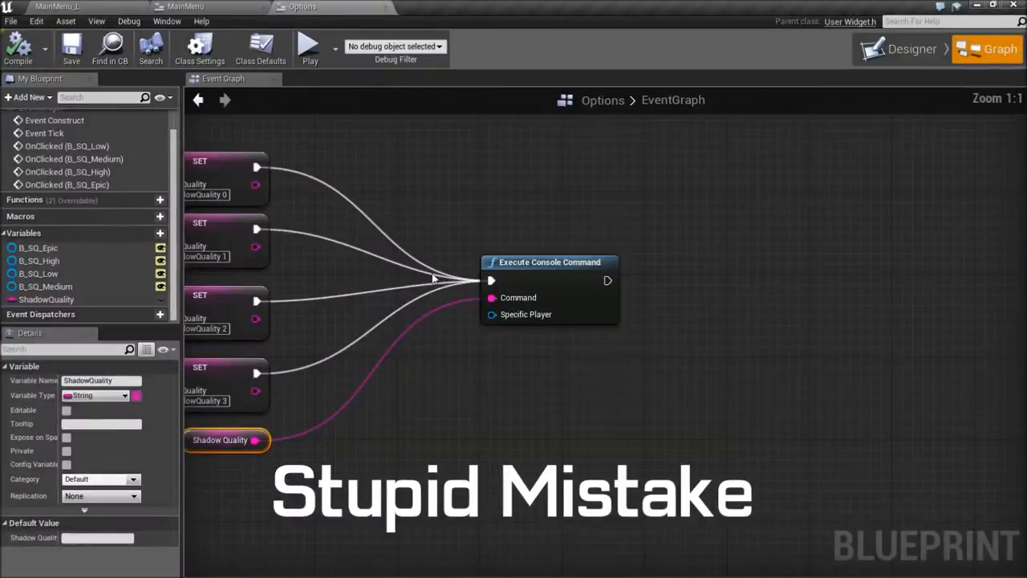
{"action": "right_click_drag", "start_coordinate": [433, 273], "coordinate": [819, 287]}
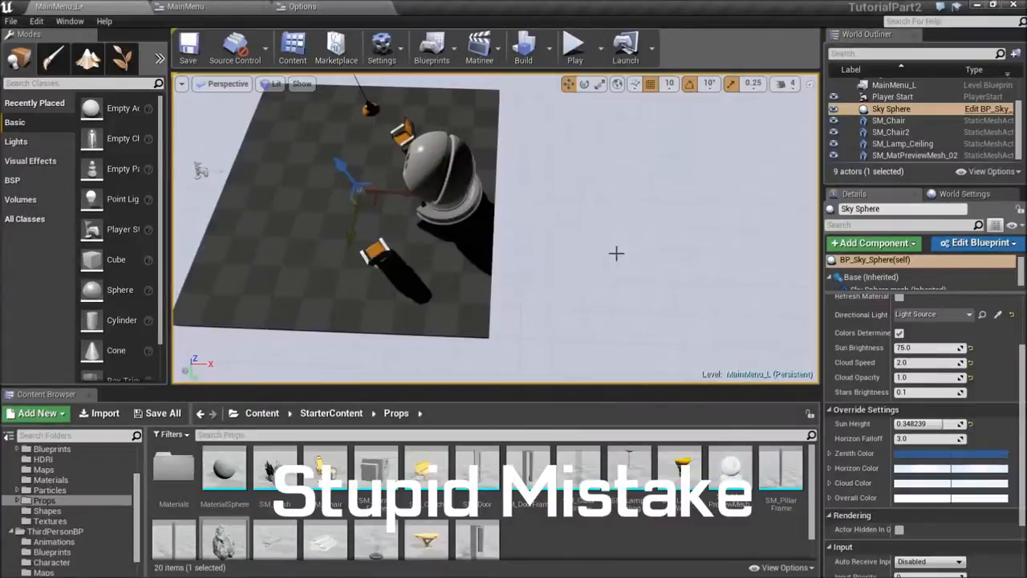
Step: Select the material preview mesh in the MainMenu_L level and move it slightly along its Y axis
{"action": "right_click_drag", "start_coordinate": [614, 252], "coordinate": [415, 213]}
{"action": "left_click", "coordinate": [465, 188]}
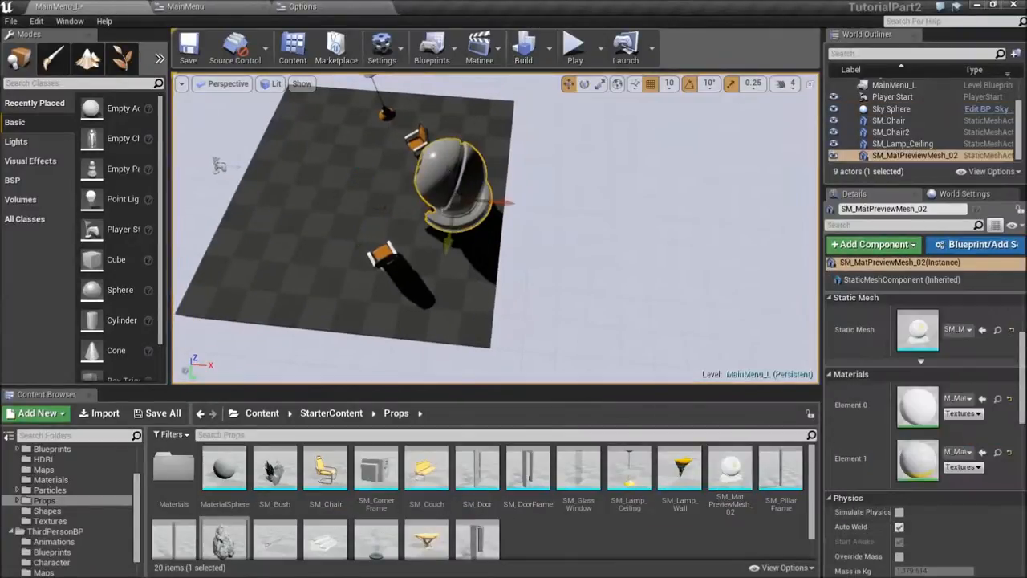
{"action": "mouse_move", "coordinate": [450, 243]}
{"action": "left_mouse_down"}
{"action": "mouse_move", "coordinate": [458, 205]}
{"action": "mouse_move", "coordinate": [446, 255]}
{"action": "left_mouse_up"}
{"action": "mouse_move", "coordinate": [426, 263]}
{"action": "right_mouse_down"}
{"action": "mouse_move", "coordinate": [529, 220]}
{"action": "mouse_move", "coordinate": [514, 229]}
{"action": "mouse_move", "coordinate": [510, 277]}
{"action": "mouse_move", "coordinate": [507, 224]}
{"action": "mouse_move", "coordinate": [426, 264]}
{"action": "right_mouse_up"}
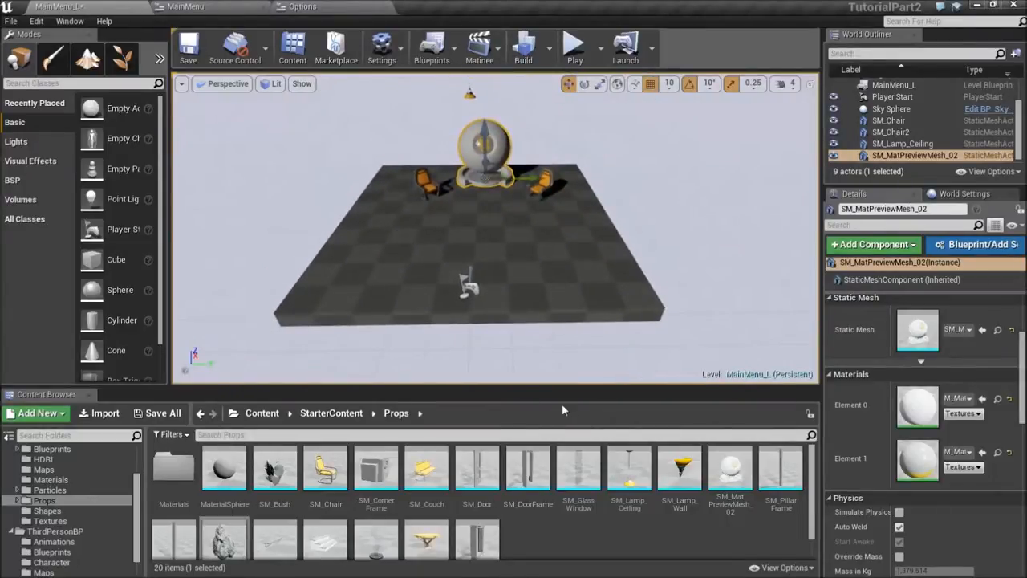
{"action": "right_click_drag", "start_coordinate": [530, 321], "coordinate": [484, 285]}
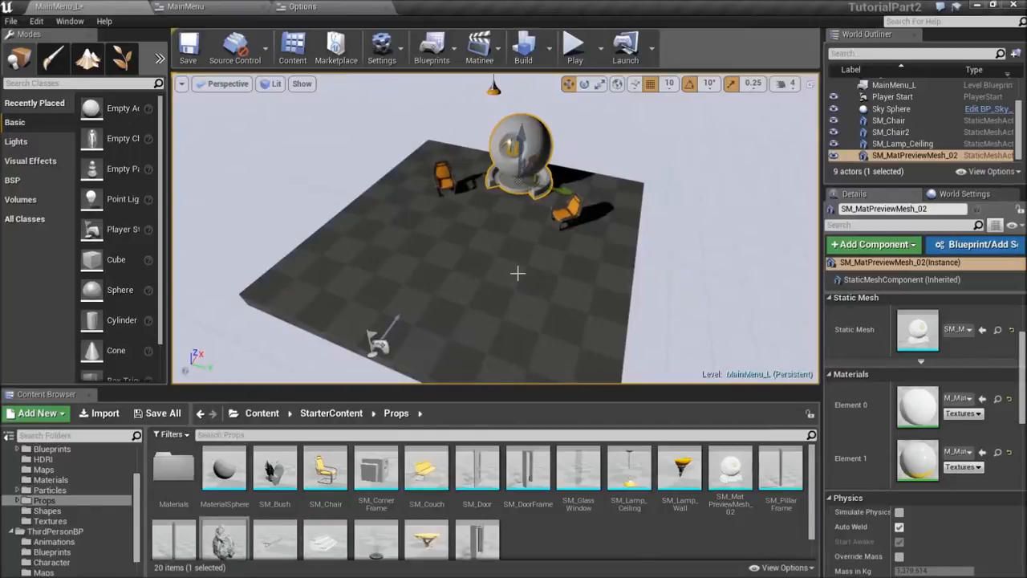
{"action": "right_click_drag", "start_coordinate": [518, 274], "coordinate": [520, 275]}
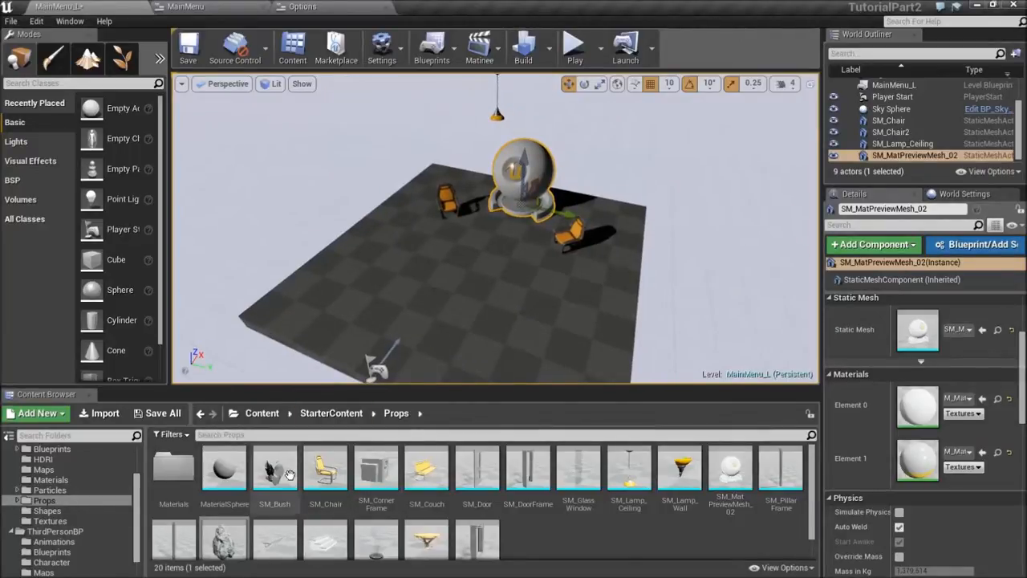
{"action": "left_click", "coordinate": [224, 470]}
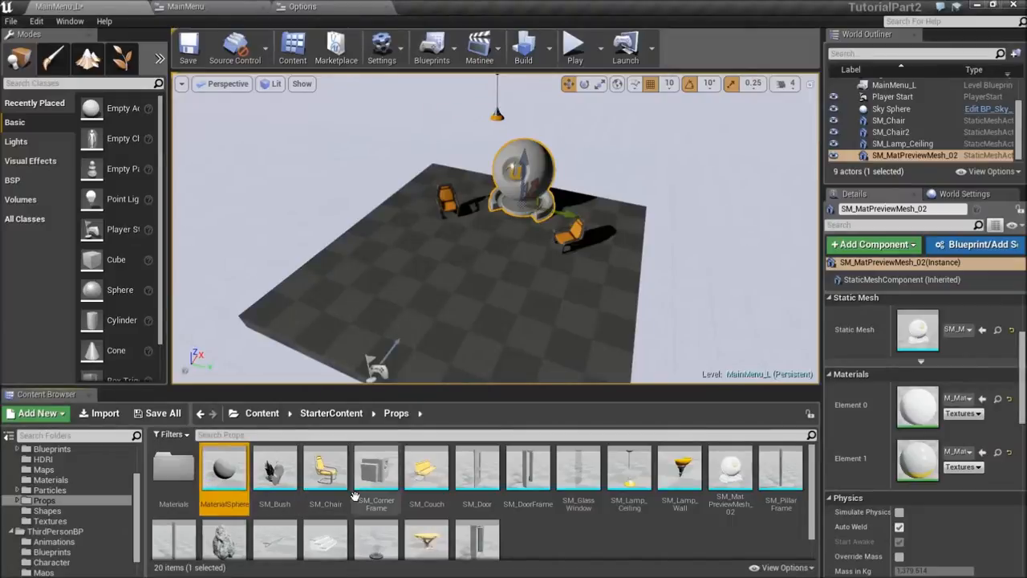
Step: In the Options event graph, move Execute Console Command farther from the SET nodes and disconnect its Command input
{"action": "left_click", "coordinate": [303, 6]}
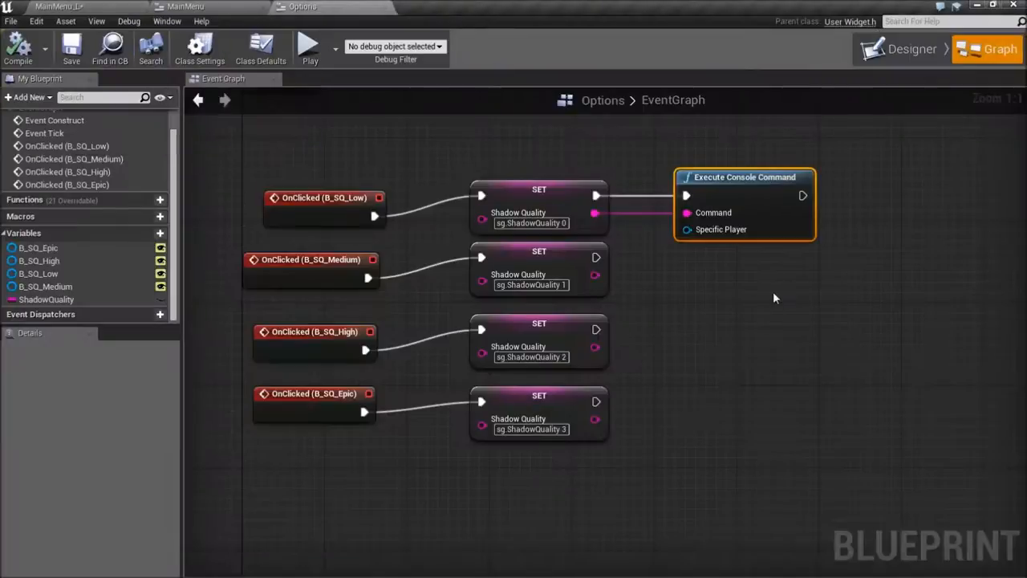
{"action": "left_click_drag", "start_coordinate": [750, 175], "coordinate": [883, 340]}
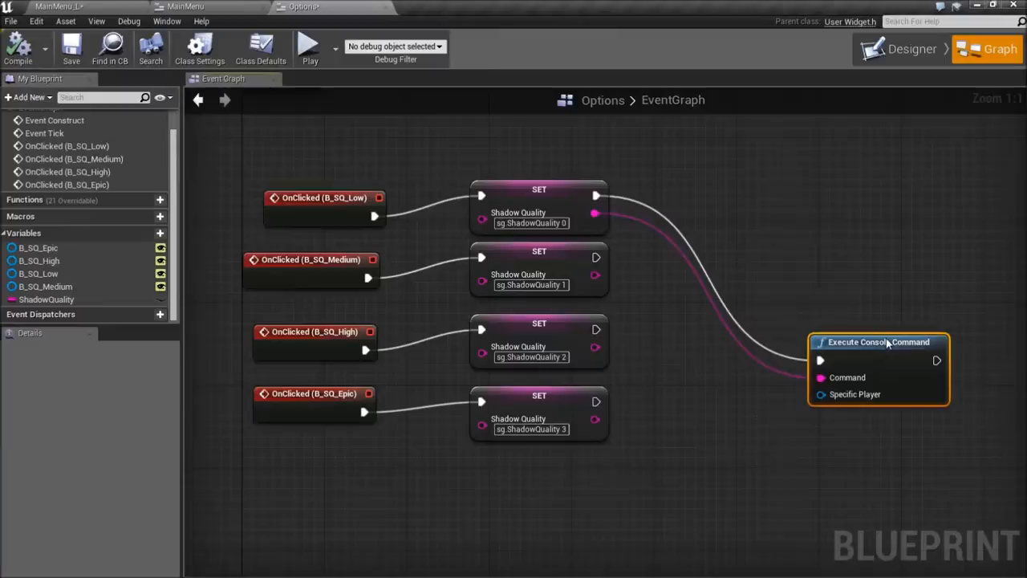
{"action": "left_click", "coordinate": [820, 378], "text": "alt"}
Step: Connect the execution outputs of the Medium, High and Epic SET nodes to Execute Console Command
{"action": "left_click_drag", "start_coordinate": [596, 257], "coordinate": [820, 360]}
{"action": "left_click_drag", "start_coordinate": [596, 329], "coordinate": [820, 360]}
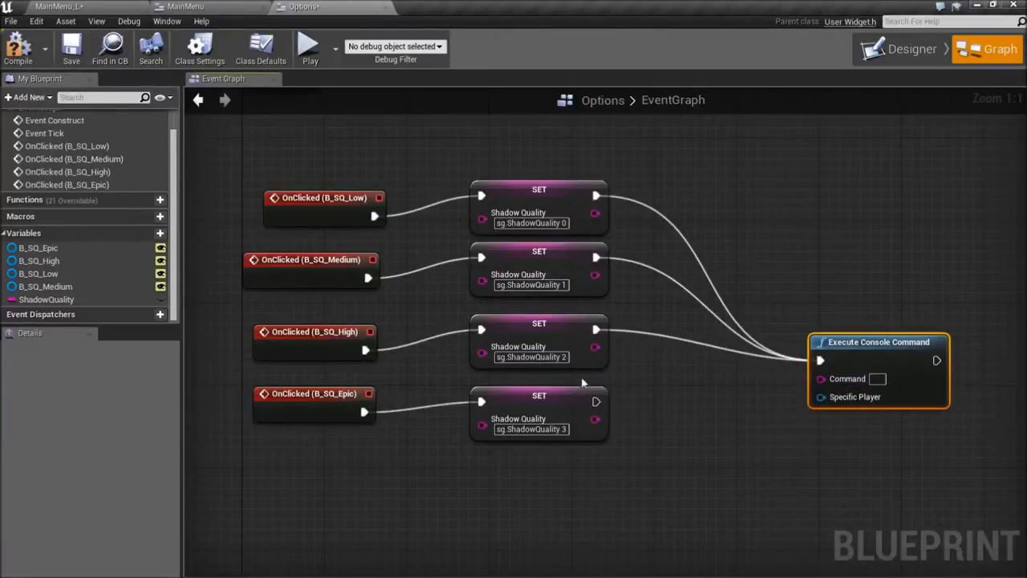
{"action": "left_click_drag", "start_coordinate": [595, 401], "coordinate": [820, 360]}
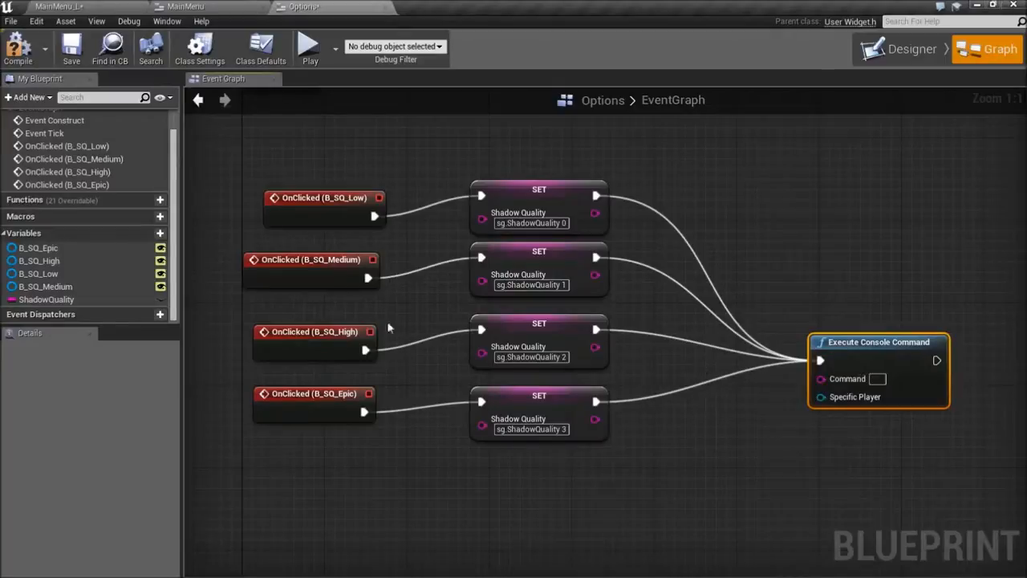
Step: Feed a ShadowQuality getter into the Command input and place the getter lower, clear of the execution wires
{"action": "left_click", "coordinate": [48, 299]}
{"action": "left_click_drag", "start_coordinate": [68, 303], "coordinate": [820, 378]}
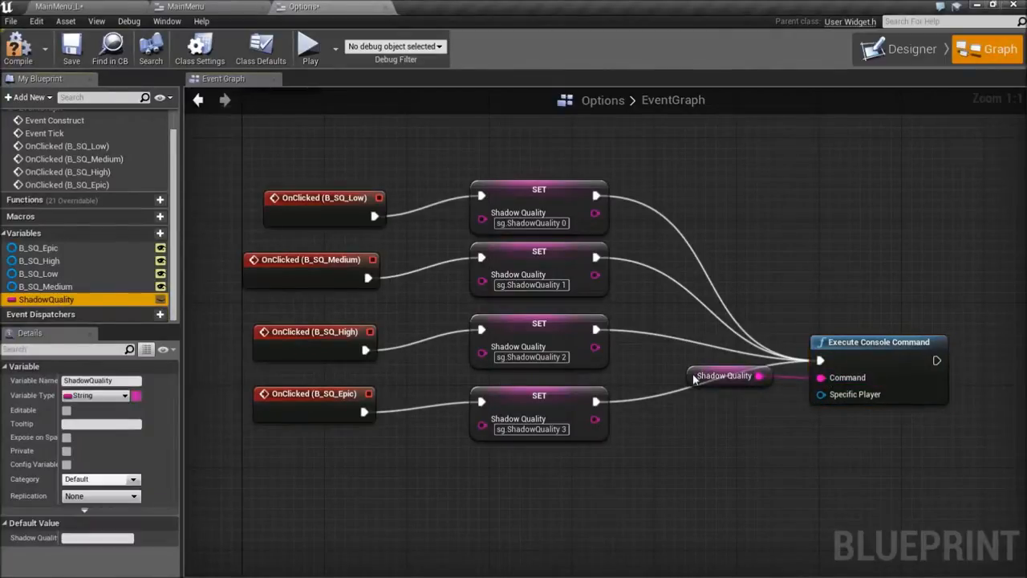
{"action": "left_click_drag", "start_coordinate": [695, 379], "coordinate": [670, 448]}
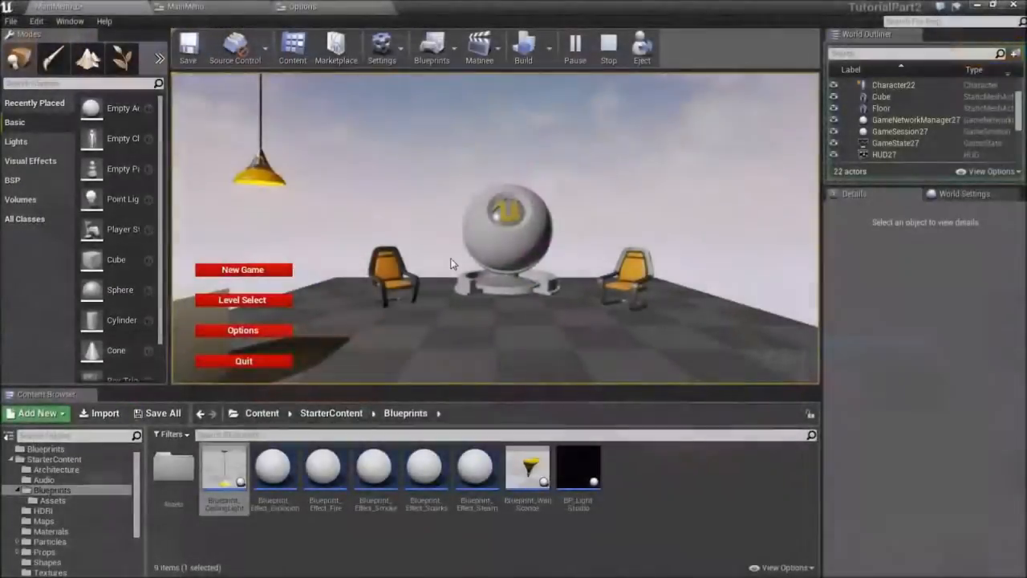
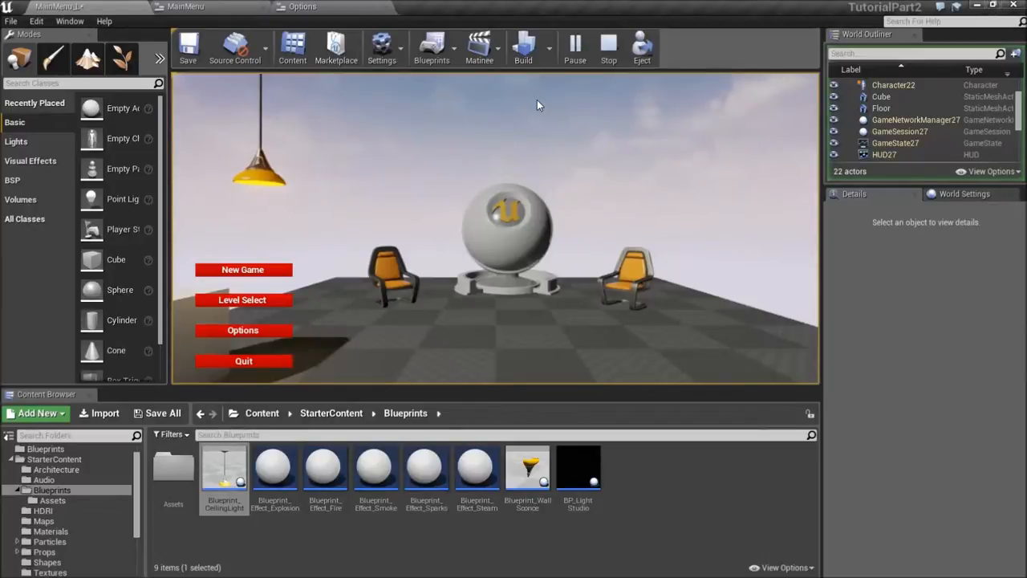
Step: Open the Options menu in the running level, test the Low and Medium shadow quality buttons, and stop the session
{"action": "left_click", "coordinate": [286, 331]}
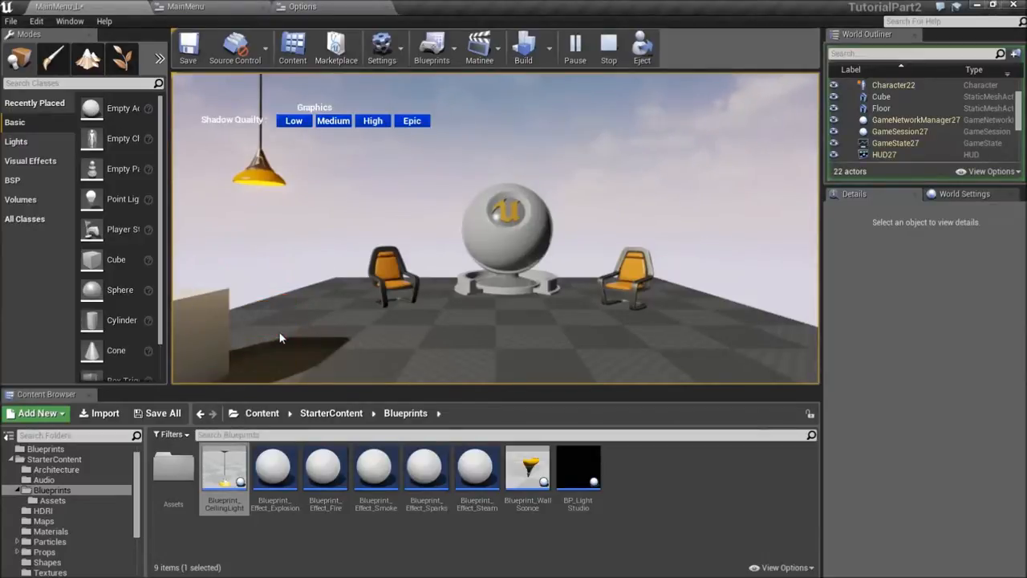
{"action": "left_click", "coordinate": [282, 125]}
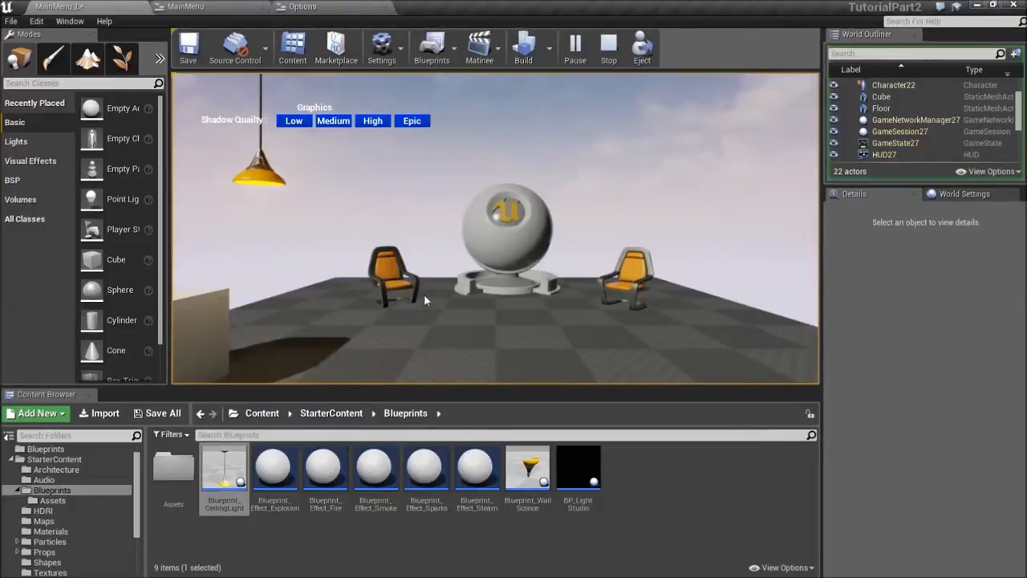
{"action": "left_click", "coordinate": [337, 121]}
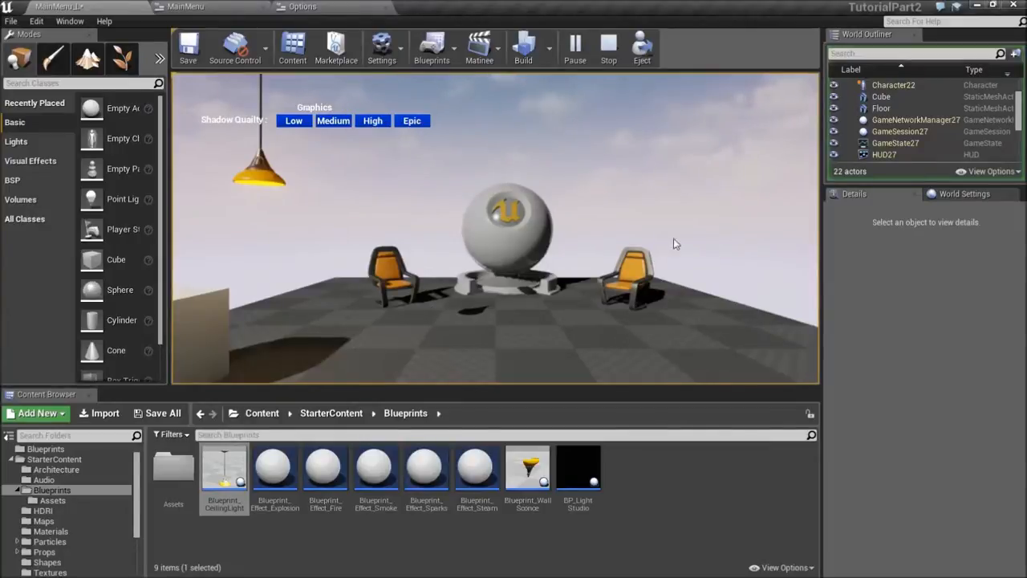
{"action": "left_click", "coordinate": [610, 60]}
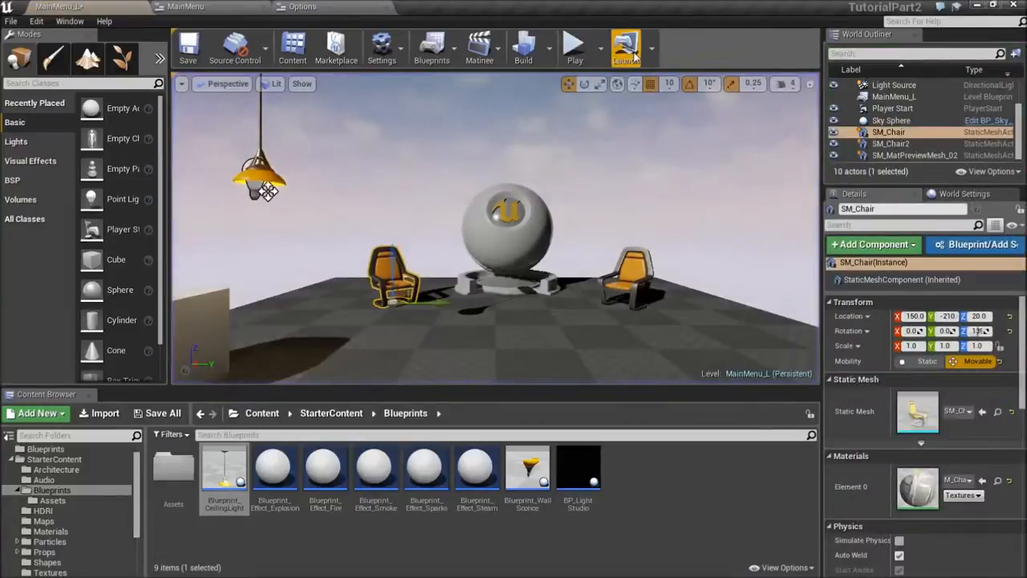
Step: Simulate the level, open the Options menu and test Epic shadow quality on a close-up of the chair's shadow
{"action": "left_click", "coordinate": [600, 49]}
{"action": "left_click", "coordinate": [633, 155]}
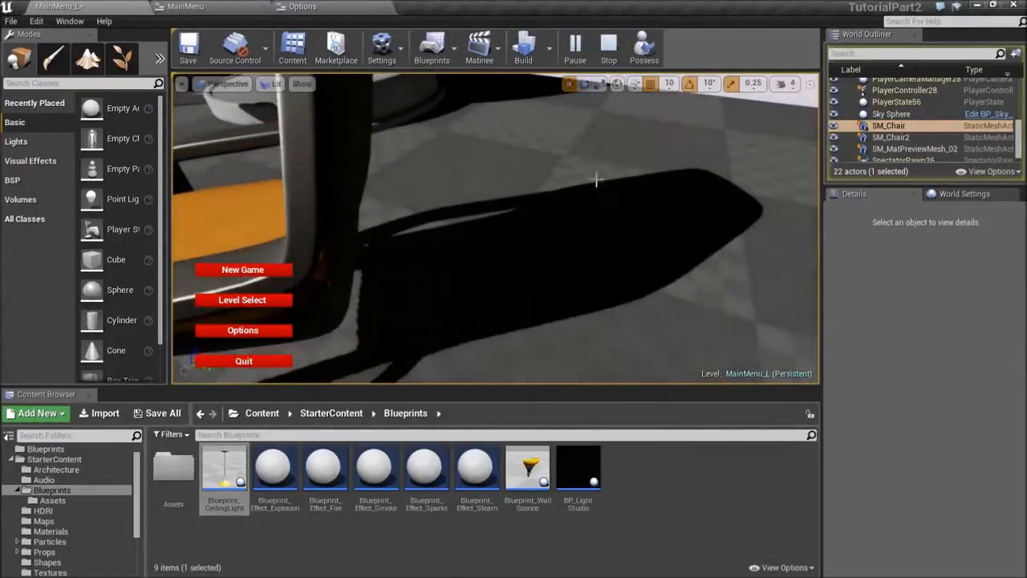
{"action": "left_click", "coordinate": [242, 329]}
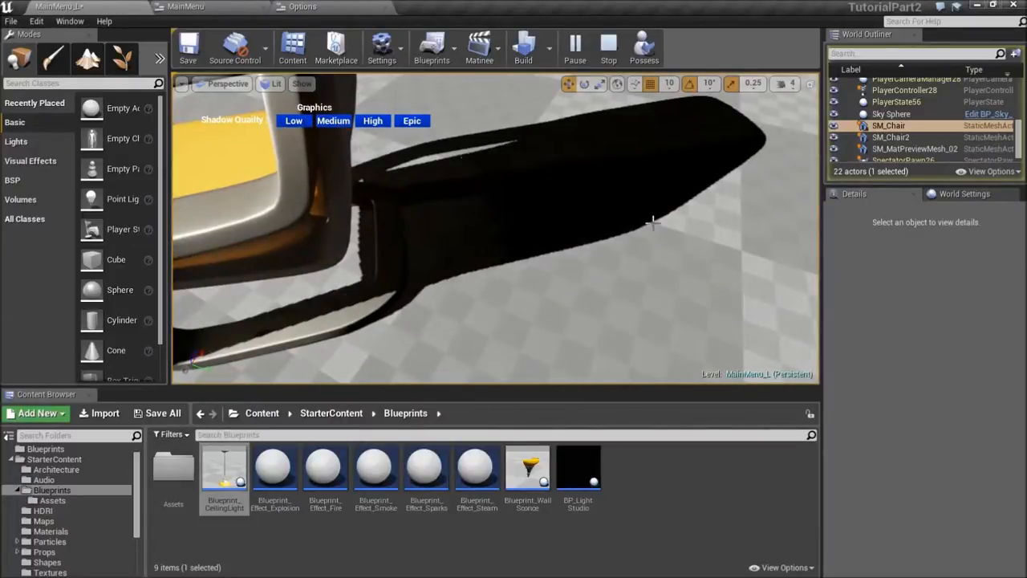
{"action": "left_click", "coordinate": [413, 121]}
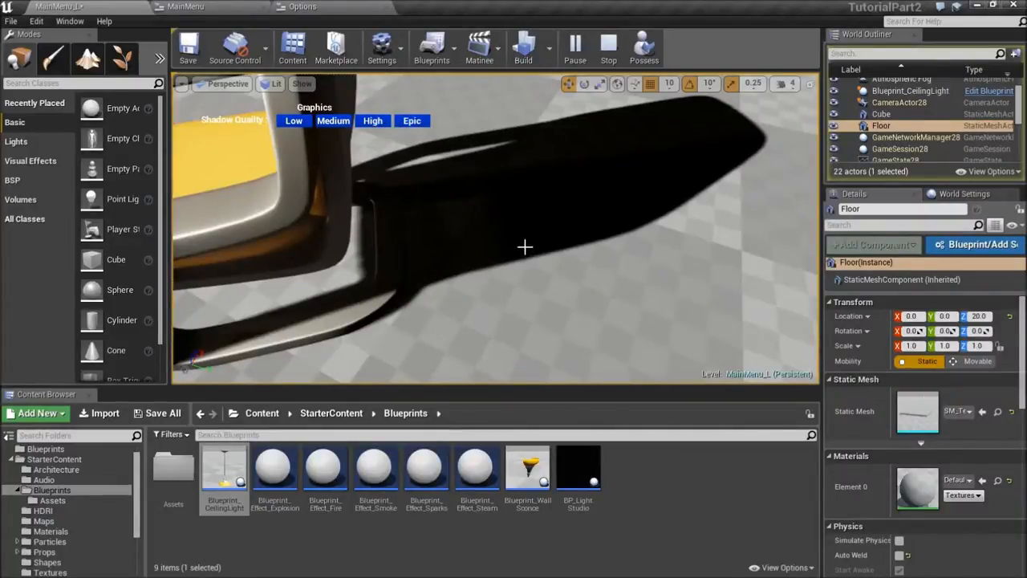
Step: View the chair's shadow from another side and compare it with the Epic and Low shadow quality buttons
{"action": "key", "text": "f"}
{"action": "left_click_drag", "start_coordinate": [460, 268], "coordinate": [482, 305]}
{"action": "left_click_drag", "start_coordinate": [422, 270], "coordinate": [450, 256]}
{"action": "left_click_drag", "start_coordinate": [492, 323], "coordinate": [493, 353]}
{"action": "mouse_move", "coordinate": [520, 295]}
{"action": "left_mouse_down"}
{"action": "mouse_move", "coordinate": [520, 241]}
{"action": "mouse_move", "coordinate": [520, 295]}
{"action": "left_mouse_up"}
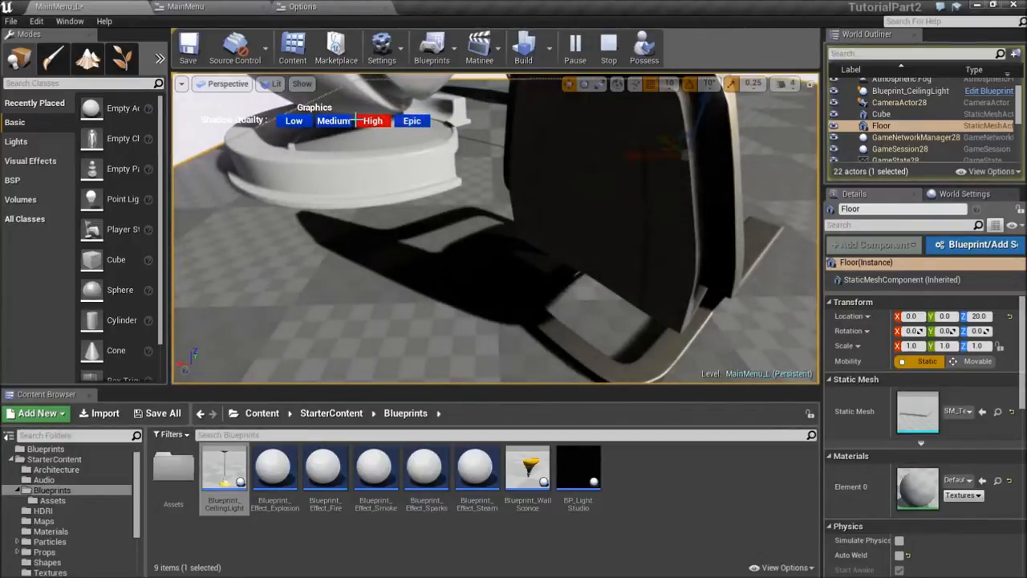
{"action": "left_click", "coordinate": [411, 122]}
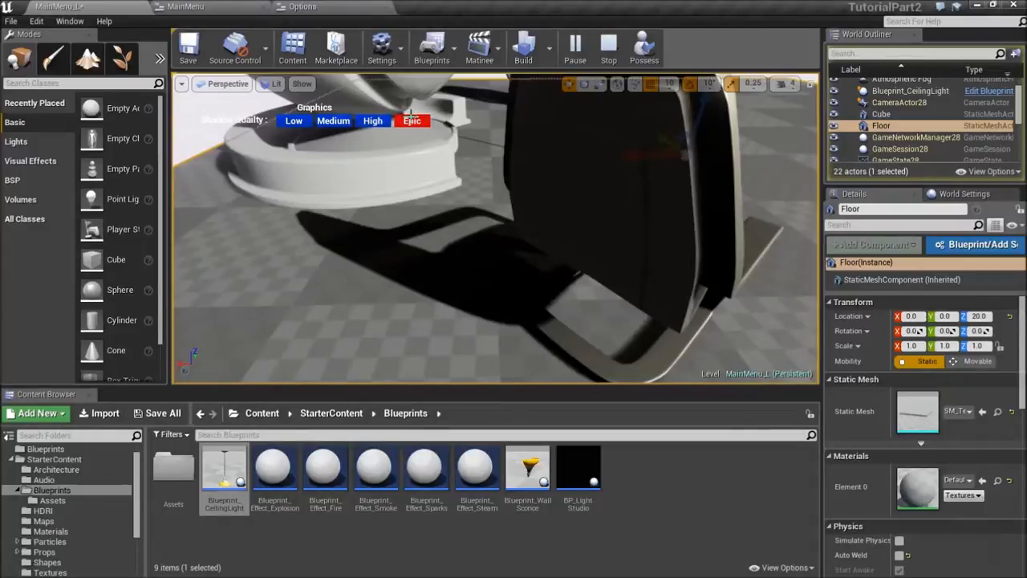
{"action": "left_click", "coordinate": [294, 121]}
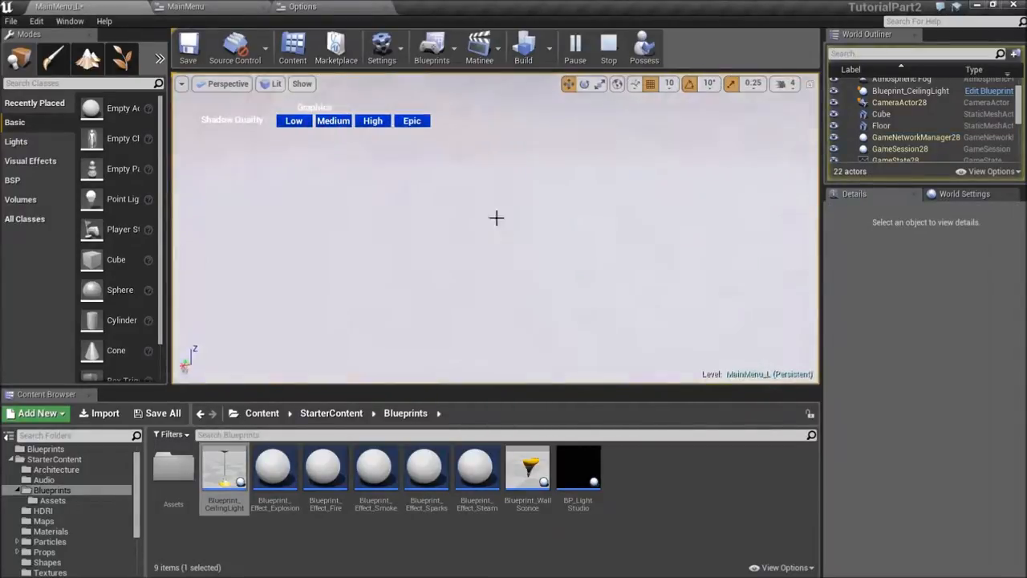
Step: End the simulation and save the MainMenu_L level
{"action": "left_click", "coordinate": [606, 48]}
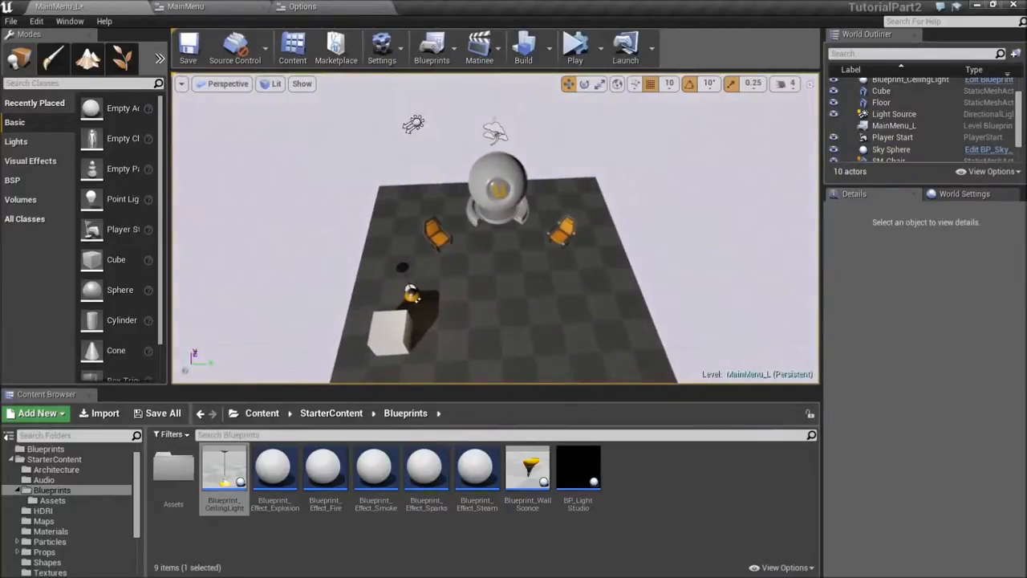
{"action": "key", "text": "ctrl+s"}
Step: In the Options widget's designer, copy the Shadow Quality horizontal box and paste the duplicate into the vertical box
{"action": "left_click", "coordinate": [298, 7]}
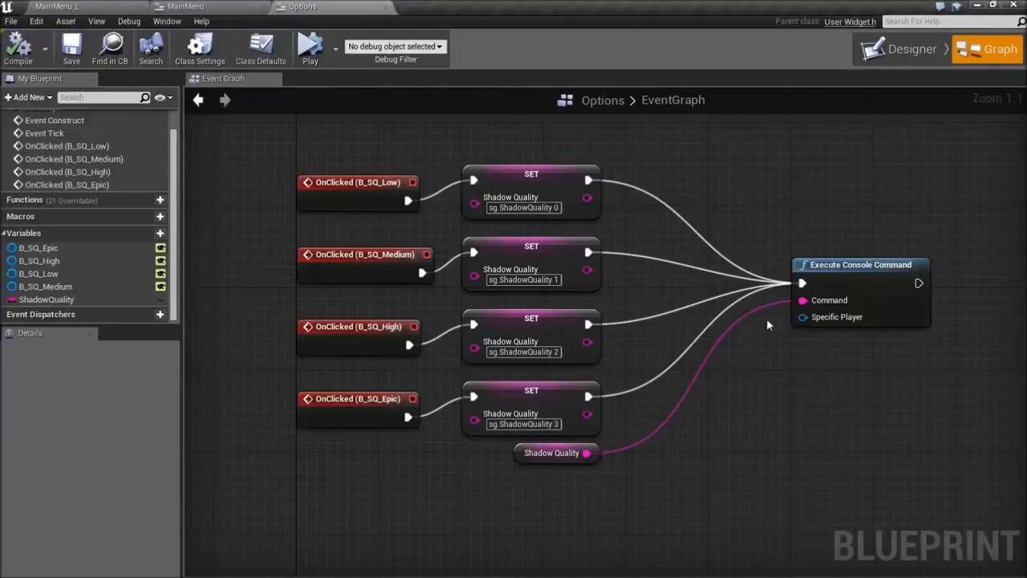
{"action": "left_click", "coordinate": [894, 41]}
{"action": "scroll", "coordinate": [377, 230], "scroll_direction": "up", "scroll_amount": 3}
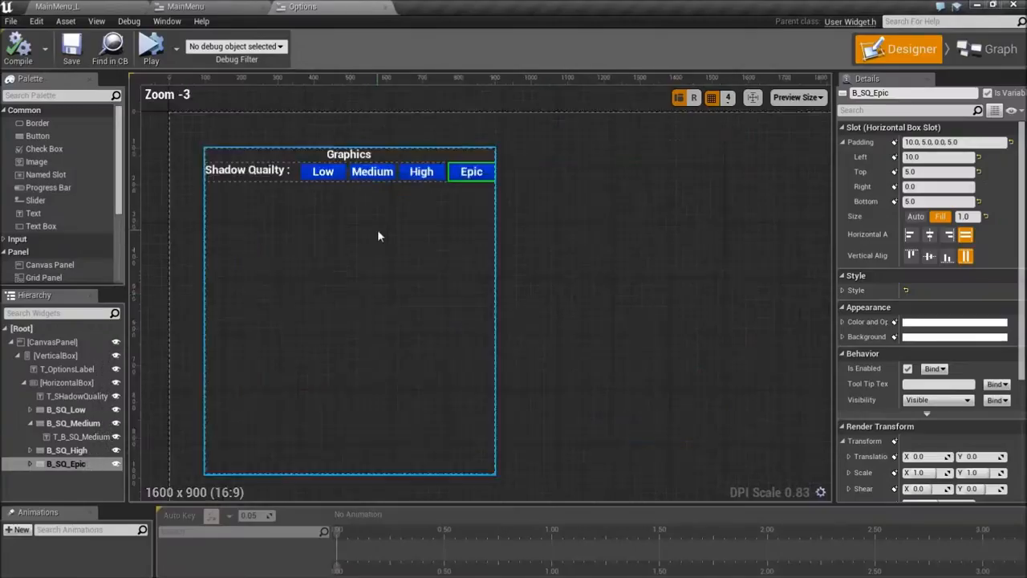
{"action": "left_click", "coordinate": [68, 385]}
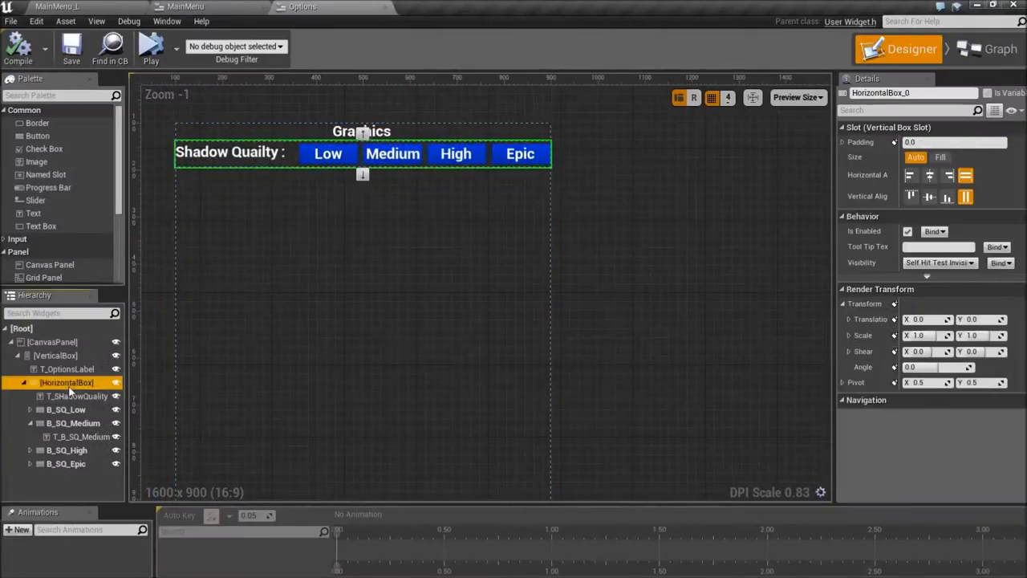
{"action": "left_click", "coordinate": [65, 369]}
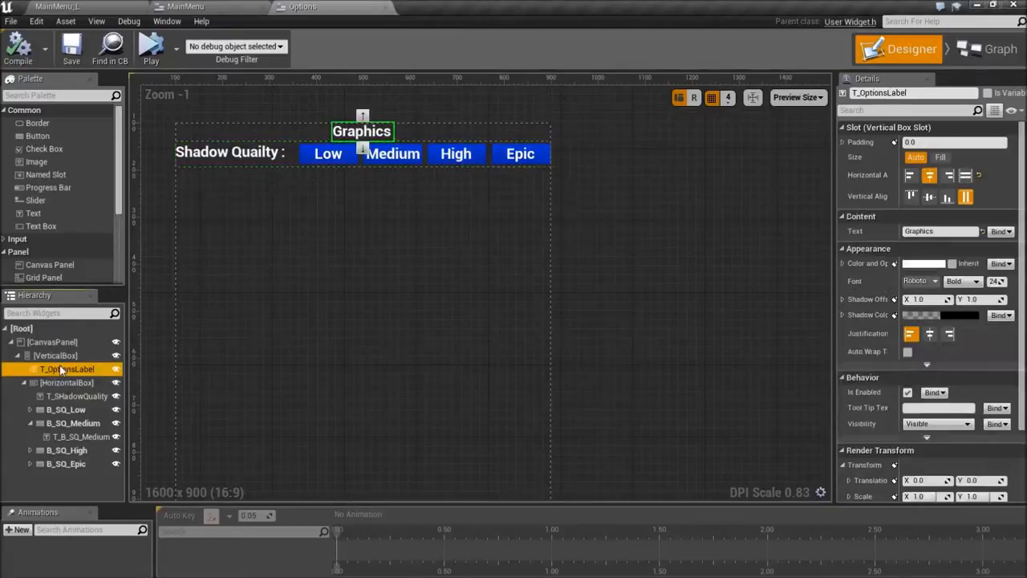
{"action": "left_click", "coordinate": [64, 355]}
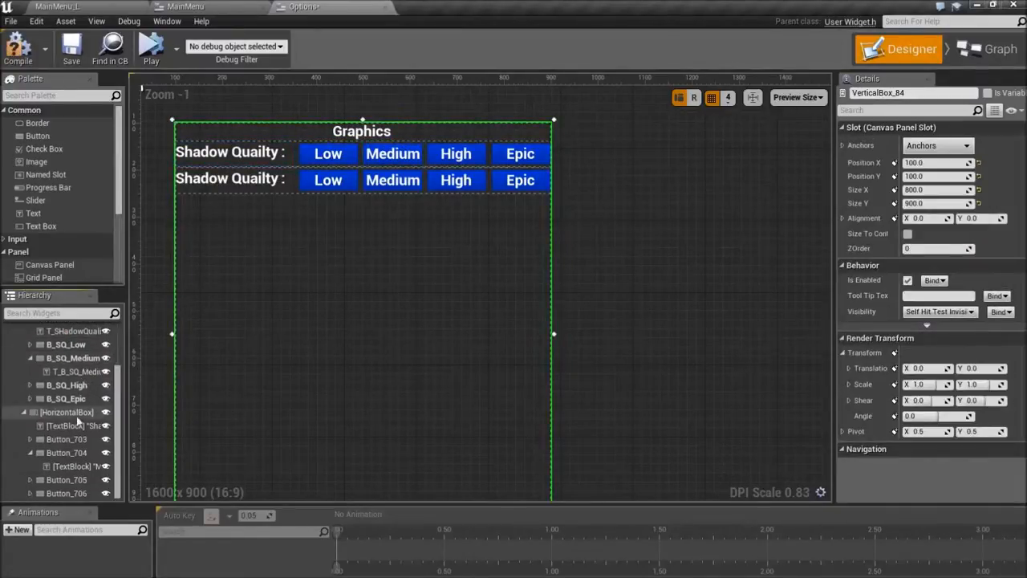
Step: Collapse the original row in the hierarchy and set the duplicated row's label text to "Texture Quailty :"
{"action": "scroll", "coordinate": [39, 394], "scroll_direction": "up", "scroll_amount": 2}
{"action": "left_click", "coordinate": [23, 383]}
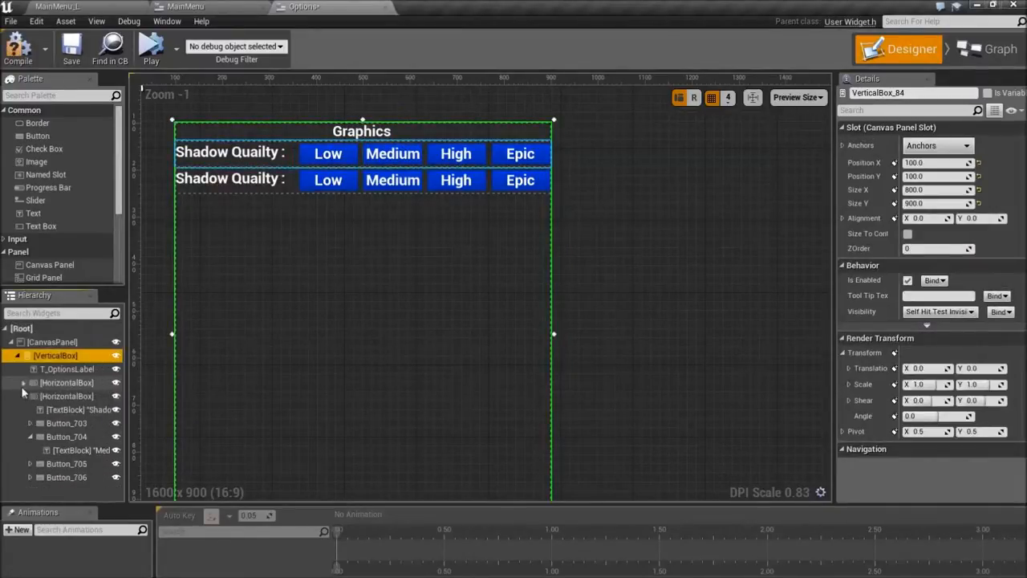
{"action": "left_click", "coordinate": [68, 411]}
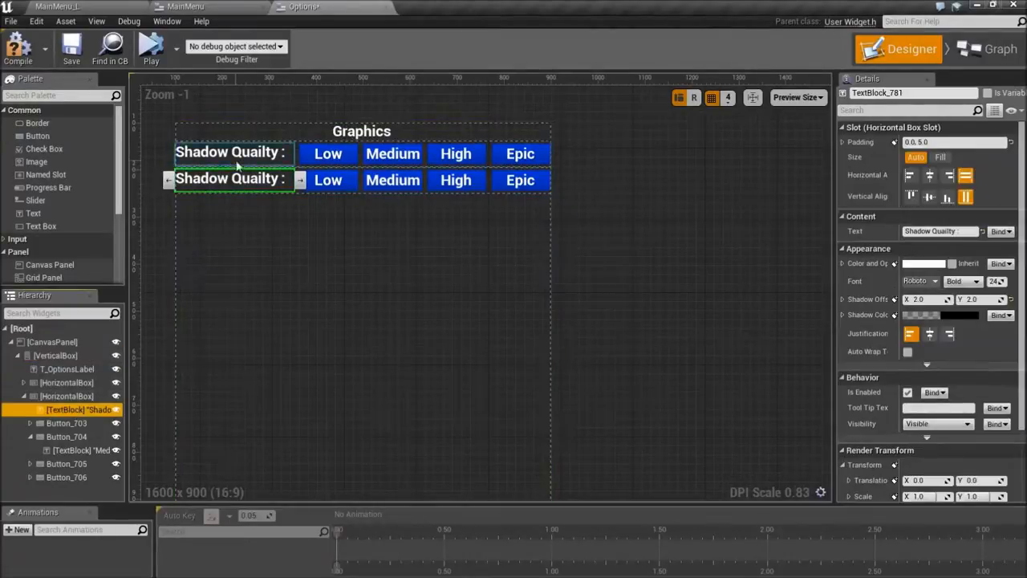
{"action": "left_click", "coordinate": [953, 231]}
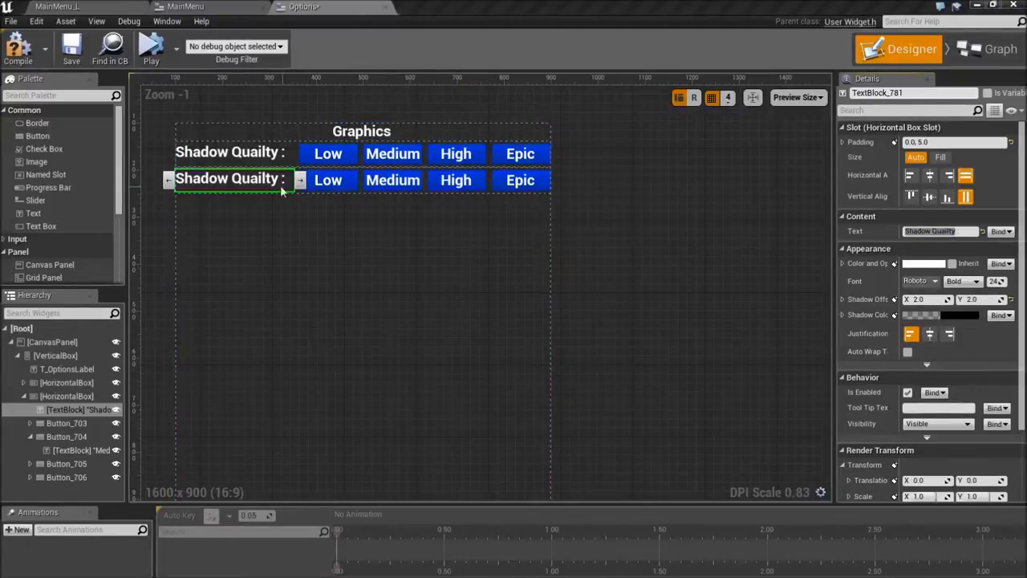
{"action": "left_click", "coordinate": [939, 231]}
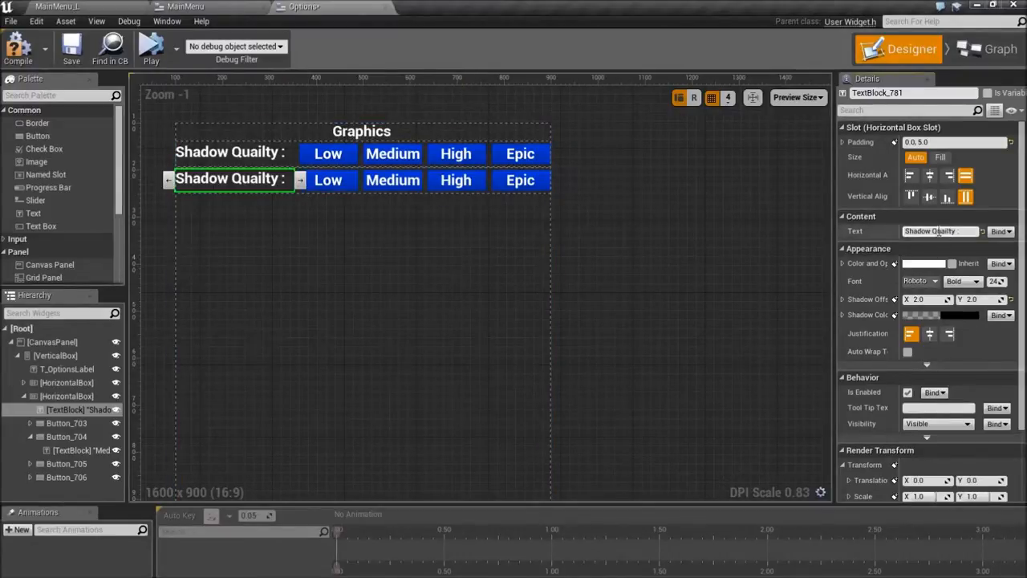
{"action": "left_click_drag", "start_coordinate": [933, 231], "coordinate": [904, 231]}
{"action": "type", "text": "Texture"}
{"action": "left_click", "coordinate": [348, 181]}
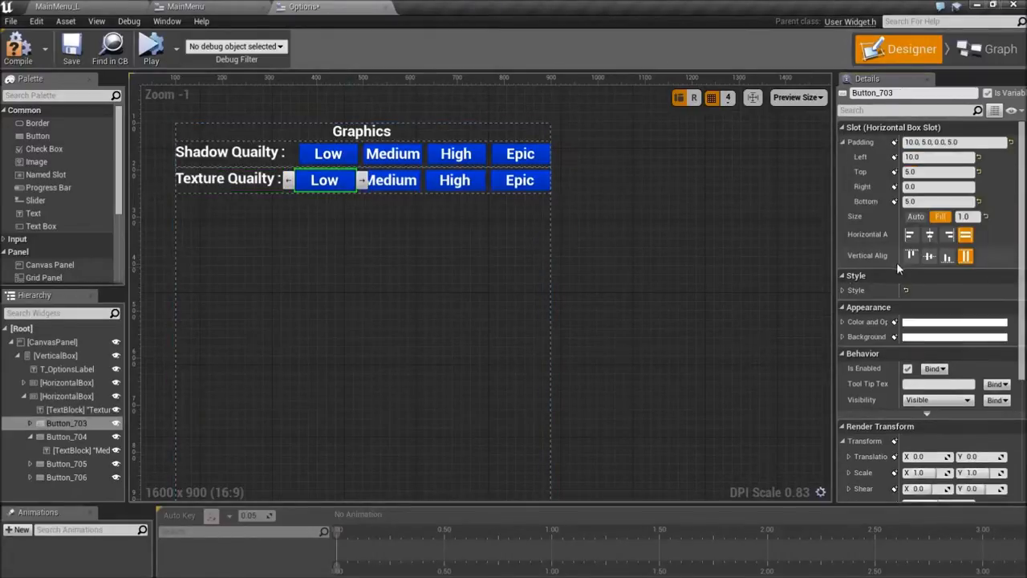
Step: Add an OnClicked event for the Low button in the Texture Quality row and align its node below the shadow quality nodes
{"action": "left_click", "coordinate": [332, 189]}
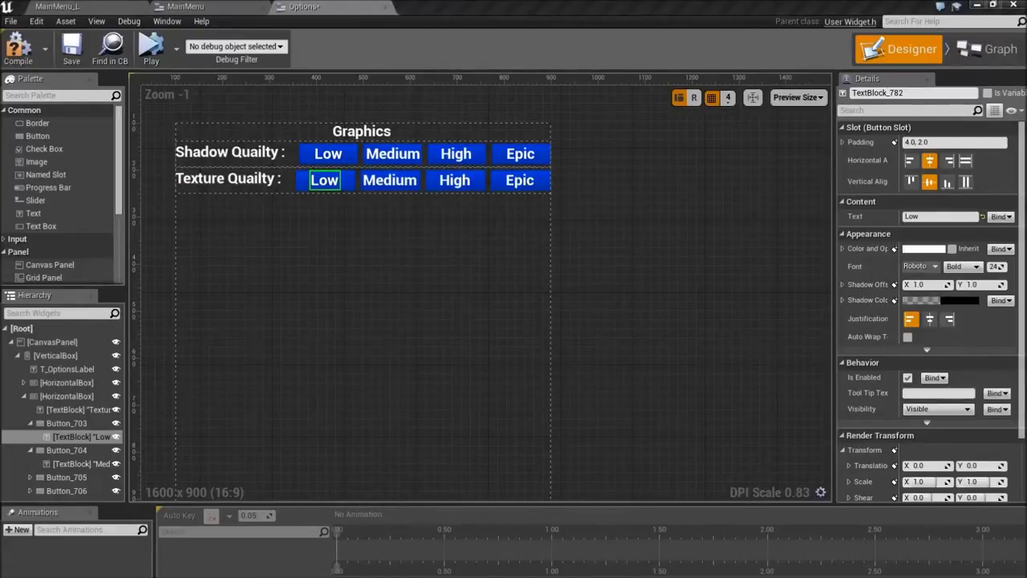
{"action": "left_click", "coordinate": [435, 155]}
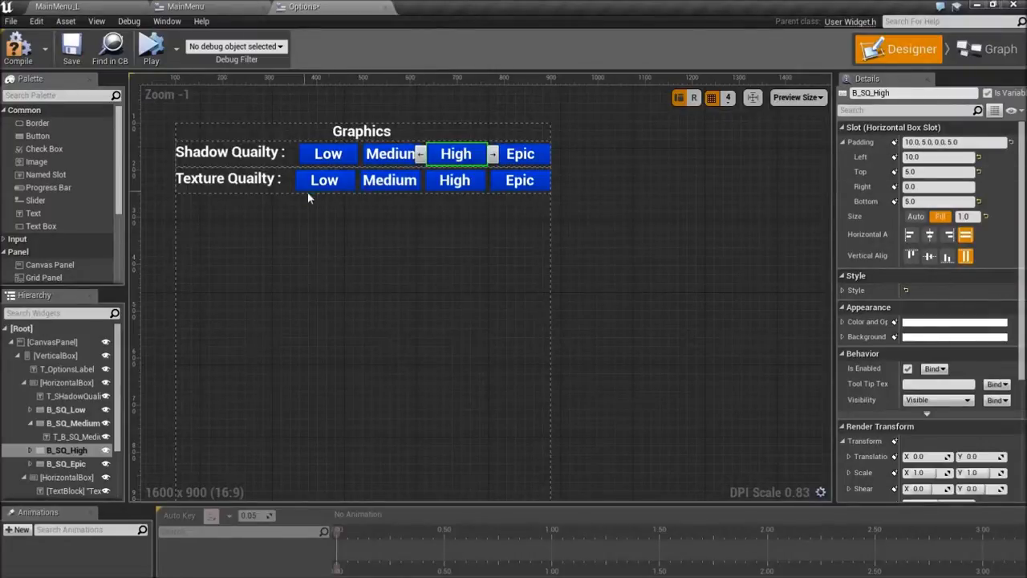
{"action": "left_click", "coordinate": [346, 185]}
{"action": "scroll", "coordinate": [929, 304], "scroll_direction": "down", "scroll_amount": 5}
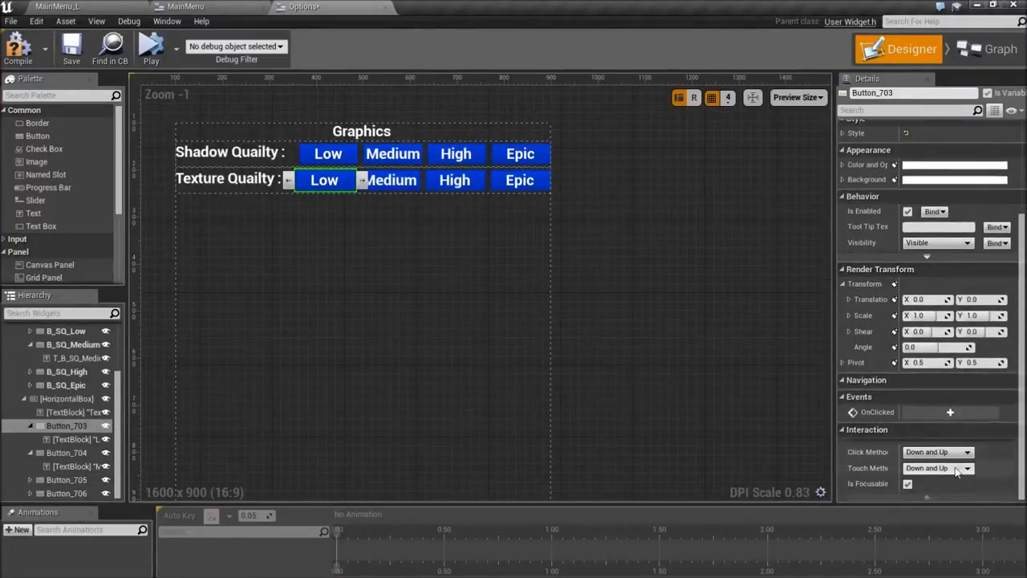
{"action": "left_click", "coordinate": [950, 412]}
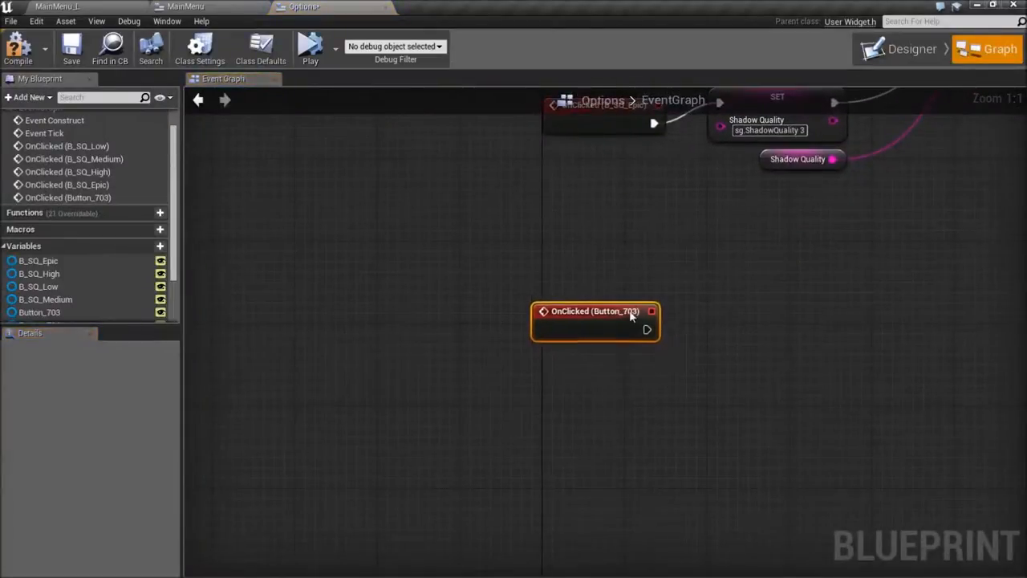
{"action": "left_click_drag", "start_coordinate": [631, 316], "coordinate": [641, 295]}
Step: Create a string variable named Texture Quality and move the new OnClicked event closer to the shadow quality nodes
{"action": "scroll", "coordinate": [144, 270], "scroll_direction": "down", "scroll_amount": 2}
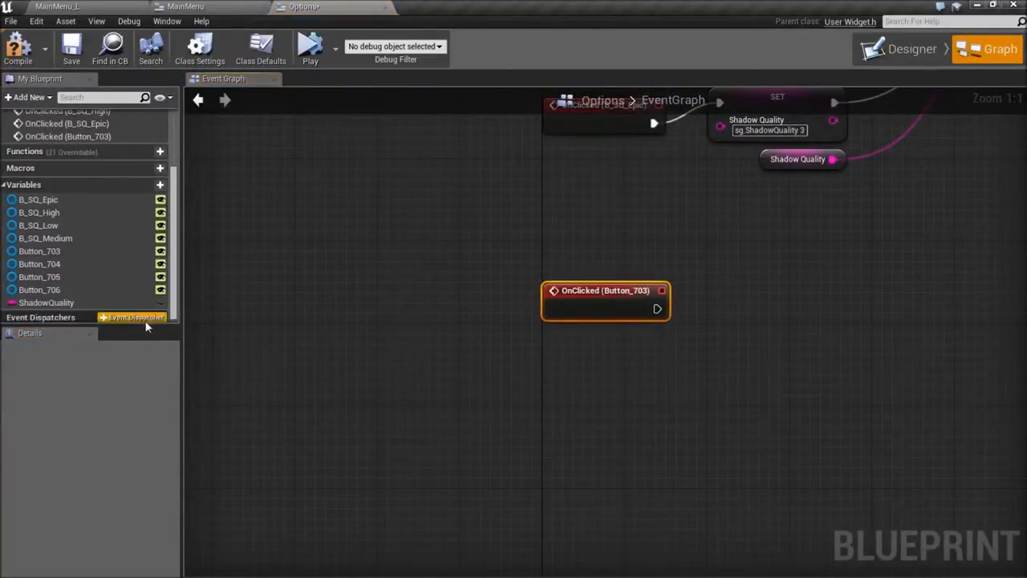
{"action": "left_click_drag", "start_coordinate": [133, 325], "coordinate": [133, 355]}
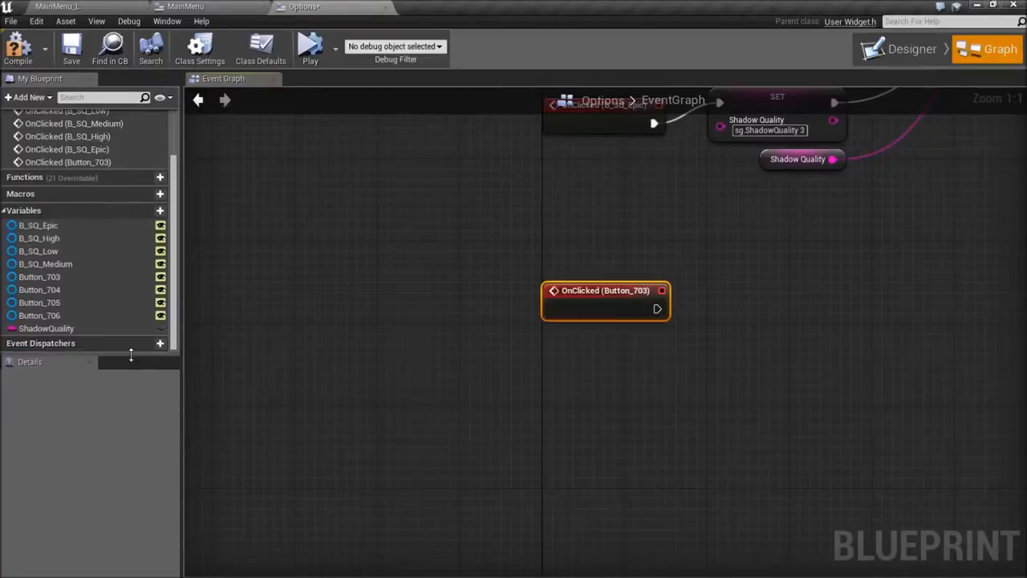
{"action": "left_click", "coordinate": [146, 213]}
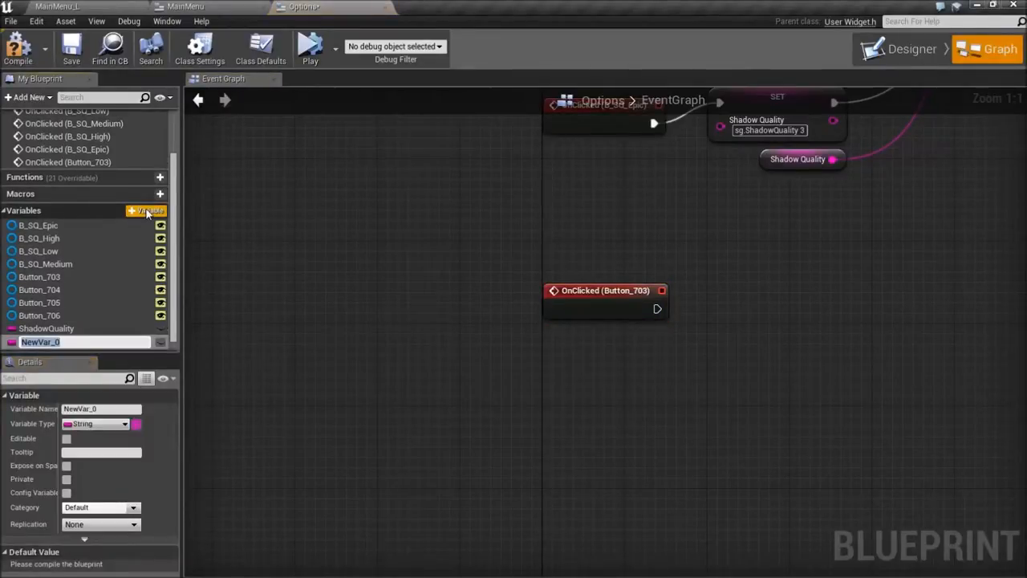
{"action": "type", "text": "Texture Quality"}
{"action": "key", "text": "Return"}
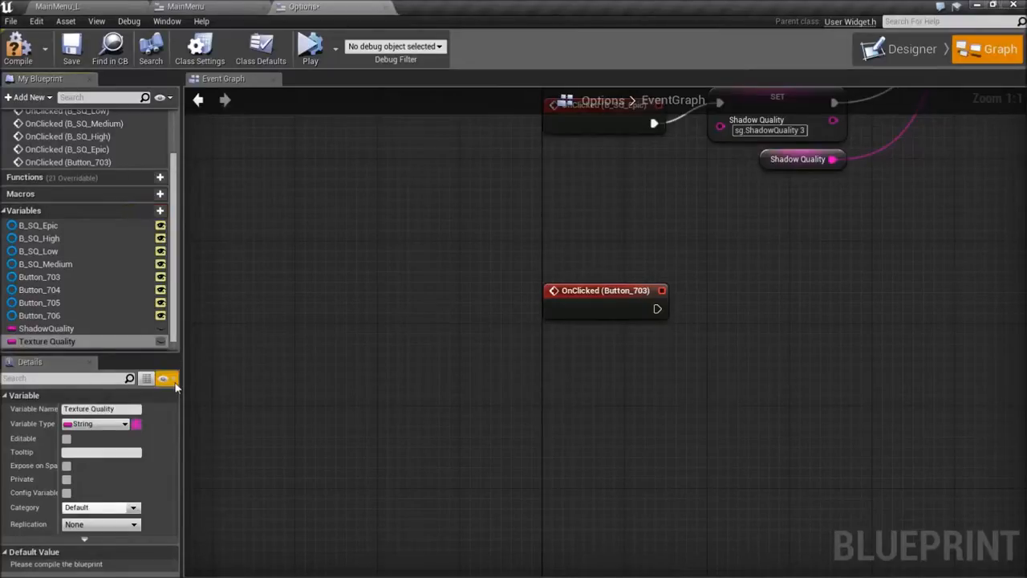
{"action": "left_click_drag", "start_coordinate": [595, 293], "coordinate": [595, 249]}
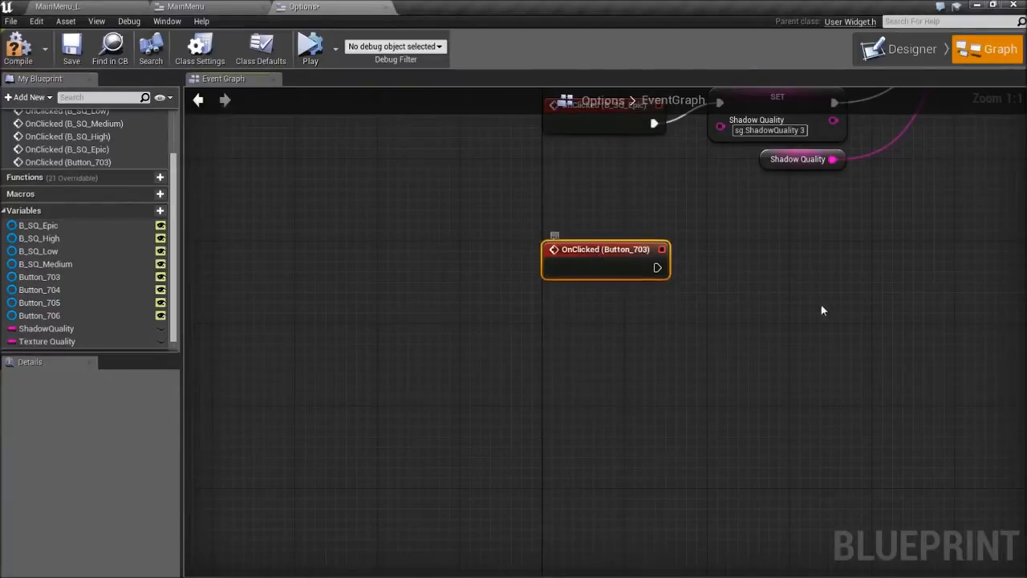
Step: Wrap all the shadow quality nodes in a comment box titled "Shadow Quality"
{"action": "right_click_drag", "start_coordinate": [851, 177], "coordinate": [681, 456]}
{"action": "scroll", "coordinate": [679, 450], "scroll_direction": "down", "scroll_amount": 4}
{"action": "left_click_drag", "start_coordinate": [512, 294], "coordinate": [876, 454]}
{"action": "type", "text": "c"}
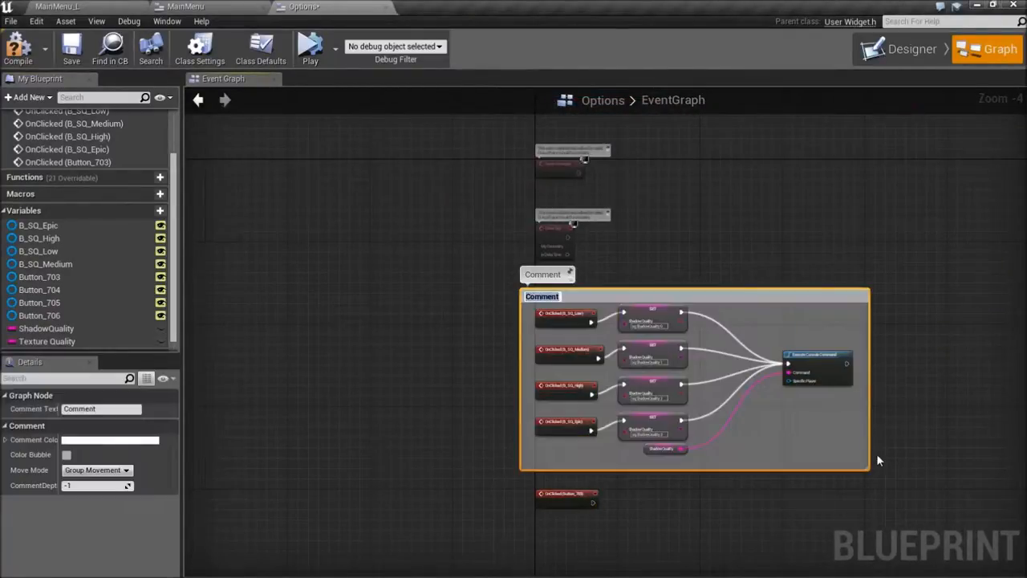
{"action": "type", "text": "Shadow Quality"}
{"action": "key", "text": "Return"}
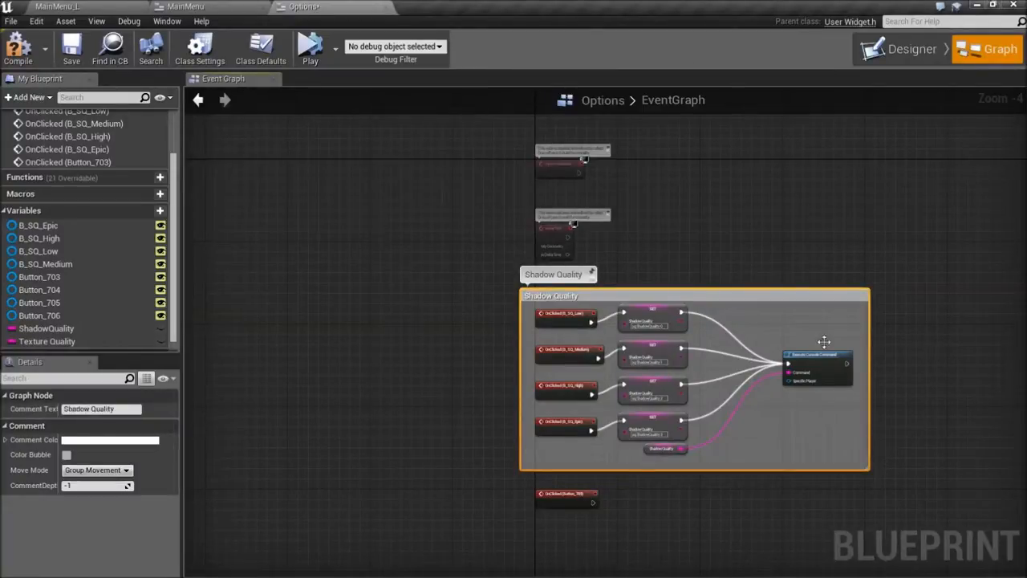
Step: Set the colour of the Shadow Quality comment box to green
{"action": "left_click", "coordinate": [89, 439]}
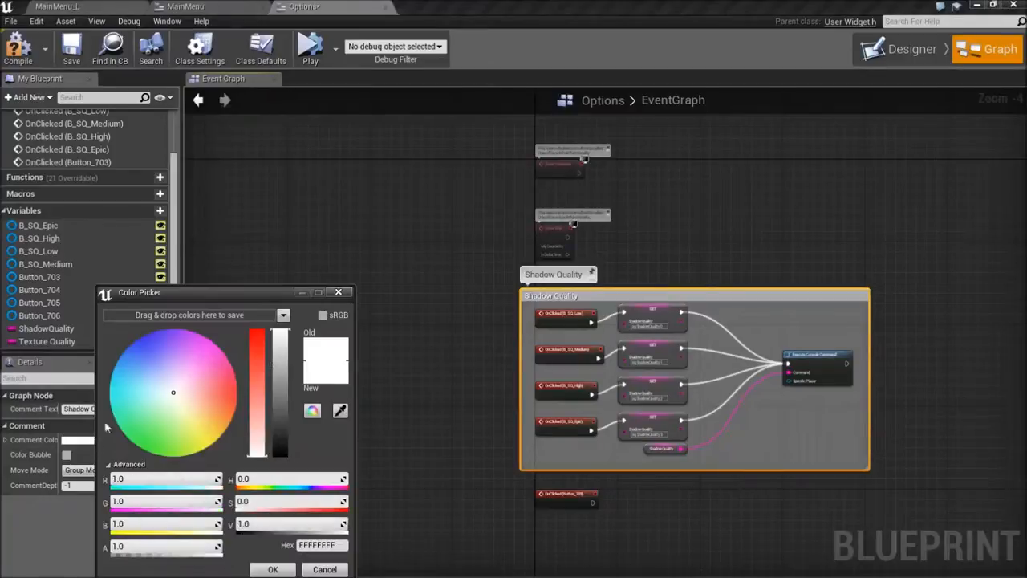
{"action": "left_click_drag", "start_coordinate": [188, 502], "coordinate": [111, 482]}
{"action": "left_click_drag", "start_coordinate": [188, 525], "coordinate": [112, 525]}
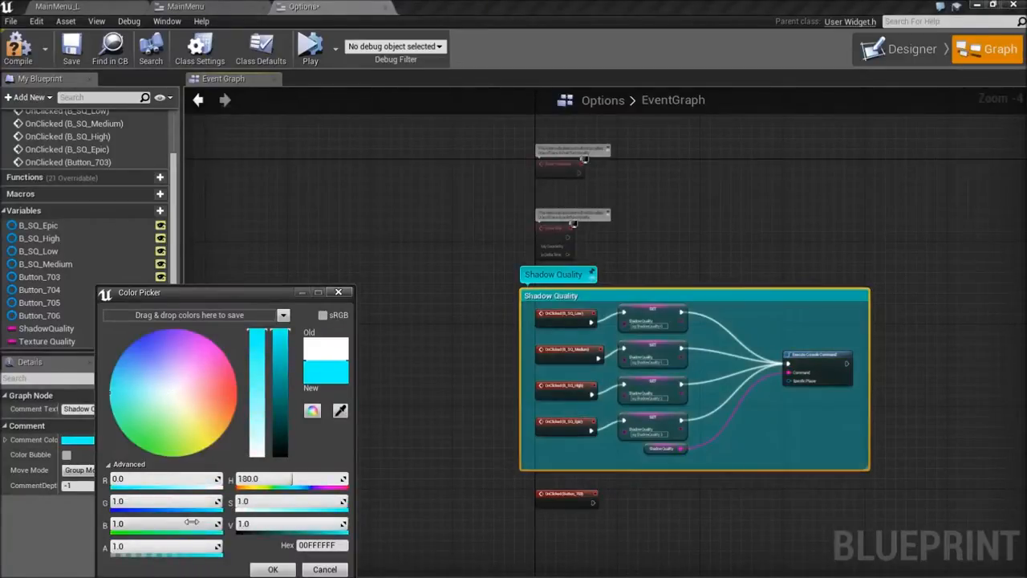
{"action": "left_click", "coordinate": [274, 569]}
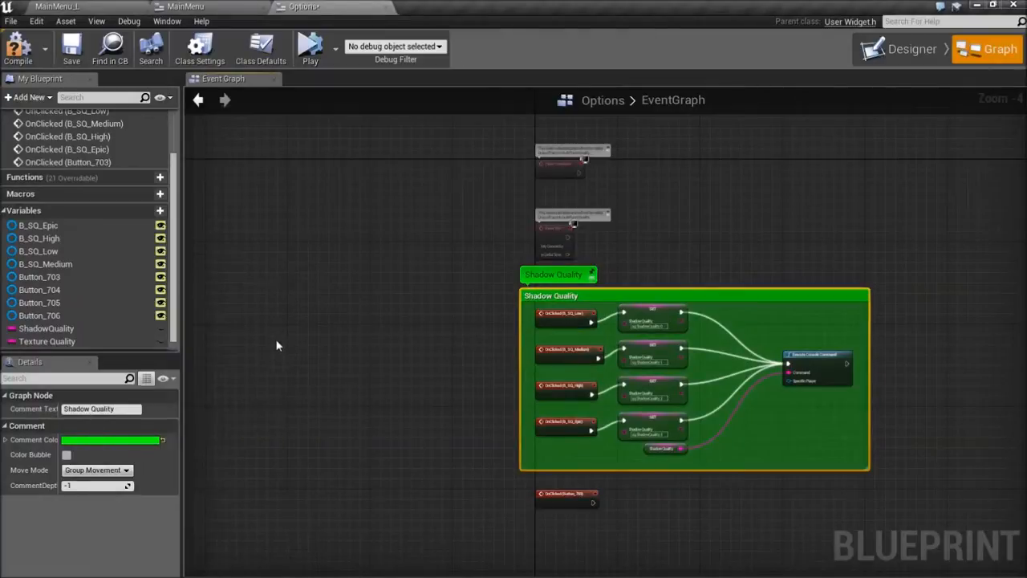
Step: Place a setter for the Texture Quality variable and wire it to the Low texture button's OnClicked event
{"action": "scroll", "coordinate": [756, 401], "scroll_direction": "down", "scroll_amount": 3}
{"action": "scroll", "coordinate": [767, 454], "scroll_direction": "up", "scroll_amount": 5}
{"action": "right_click_drag", "start_coordinate": [766, 454], "coordinate": [676, 378]}
{"action": "scroll", "coordinate": [676, 378], "scroll_direction": "up", "scroll_amount": 2}
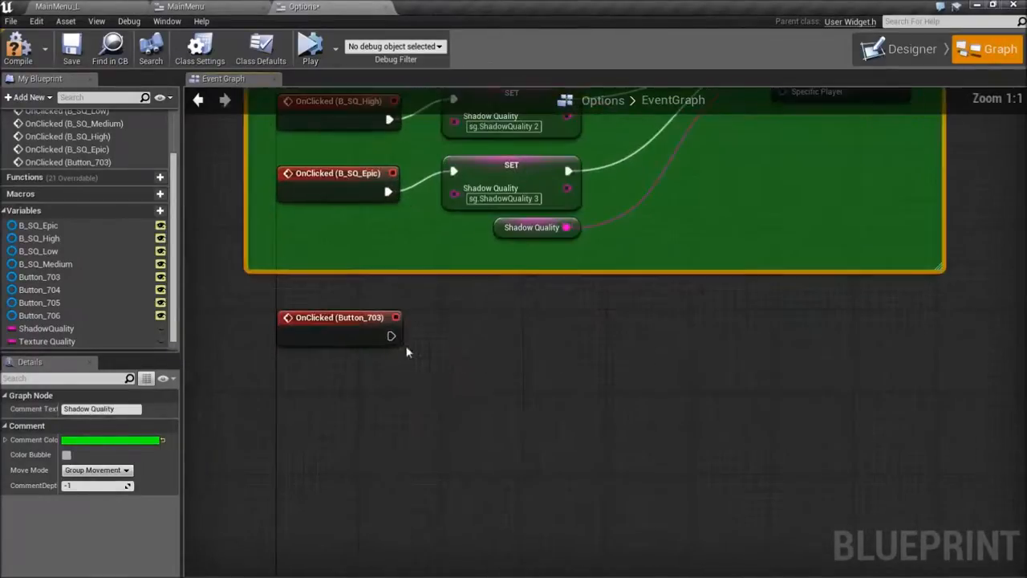
{"action": "right_click_drag", "start_coordinate": [457, 363], "coordinate": [470, 308]}
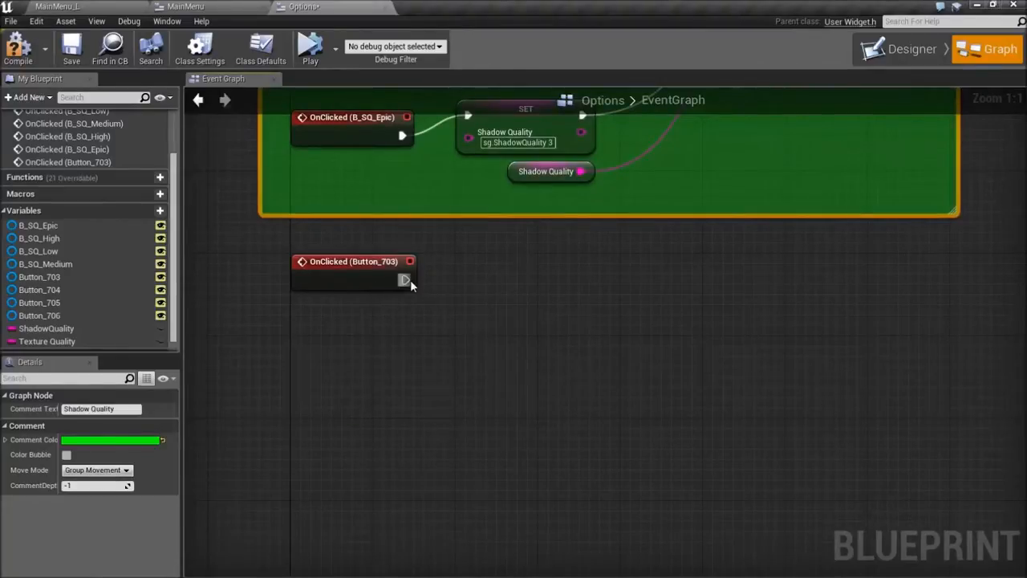
{"action": "right_click_drag", "start_coordinate": [436, 291], "coordinate": [433, 353]}
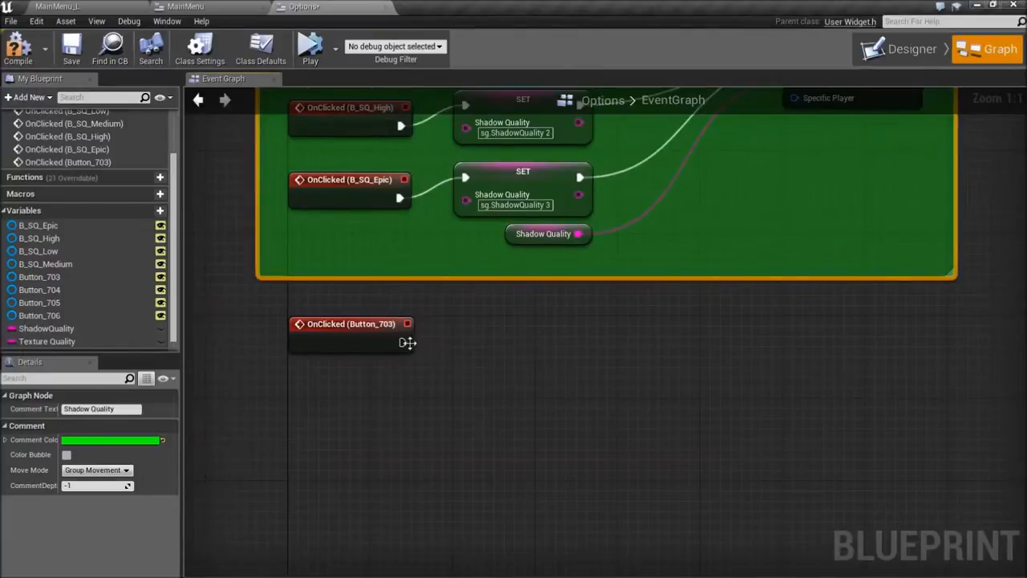
{"action": "left_click", "coordinate": [47, 341]}
{"action": "left_click_drag", "start_coordinate": [46, 341], "coordinate": [465, 342], "text": "alt"}
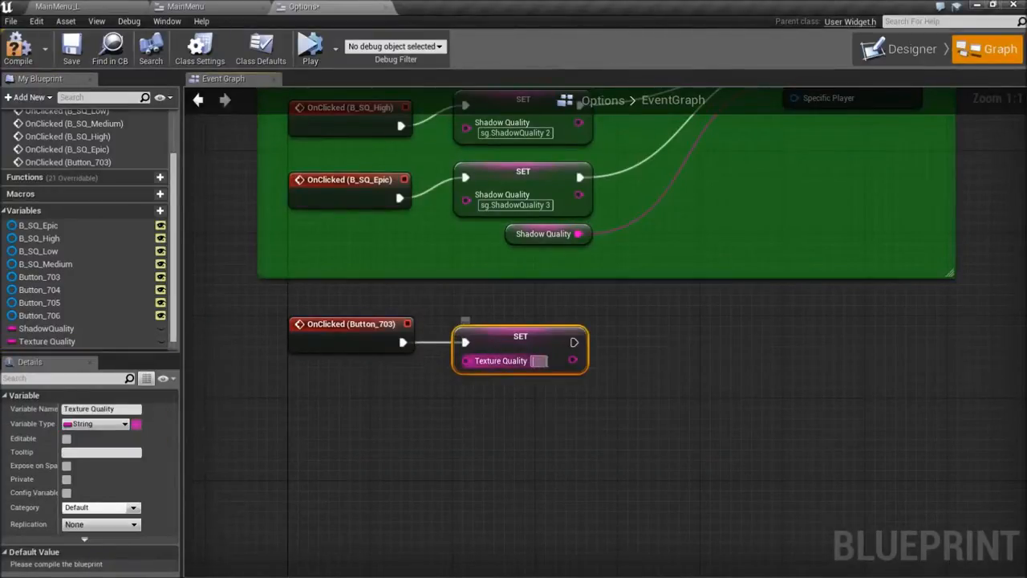
Step: Set the Texture Quality setter's value to "sg.TextureQuality 0"
{"action": "left_click", "coordinate": [537, 360]}
{"action": "type", "text": "sg.Te"}
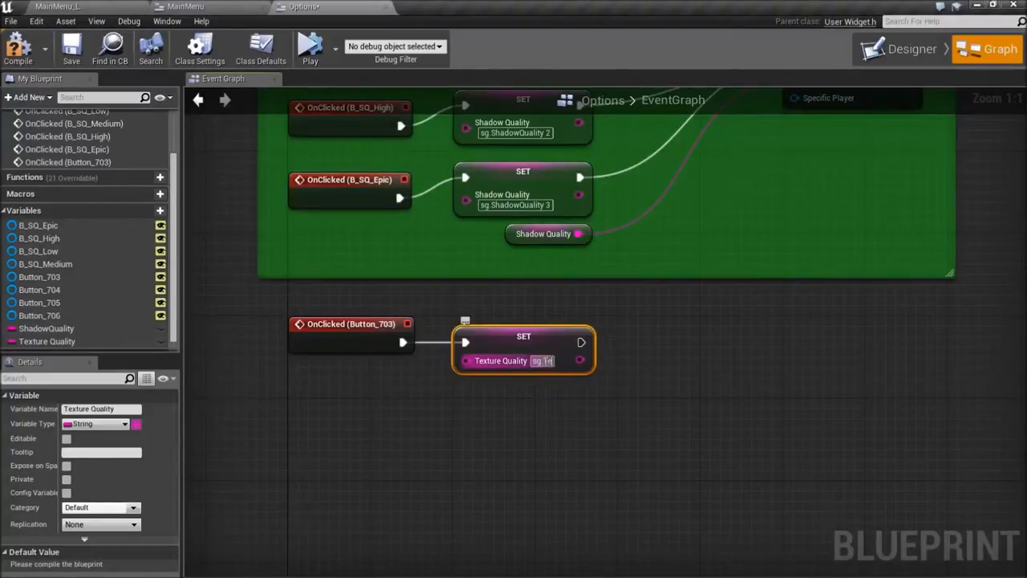
{"action": "type", "text": "xture"}
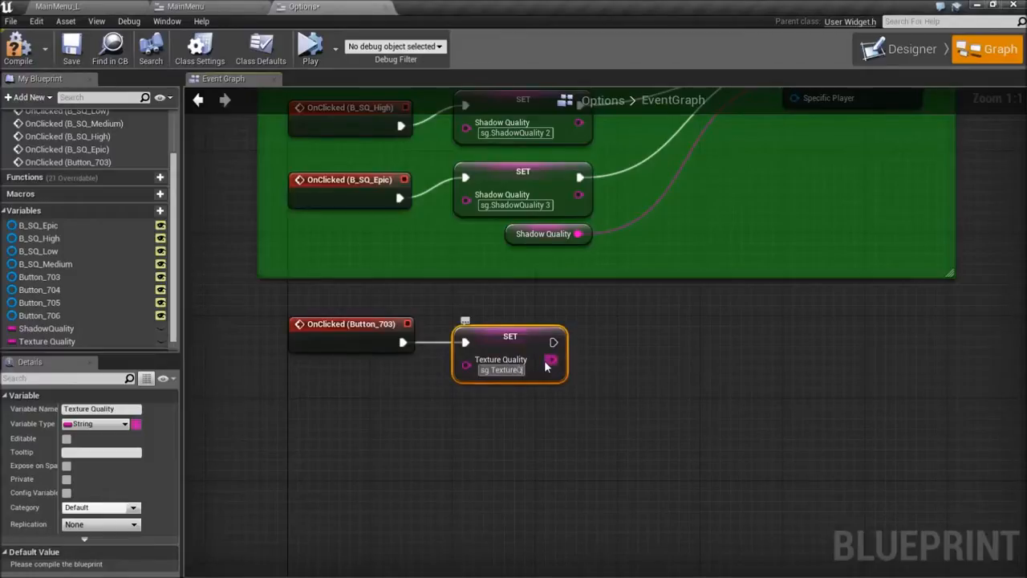
{"action": "type", "text": "Quality"}
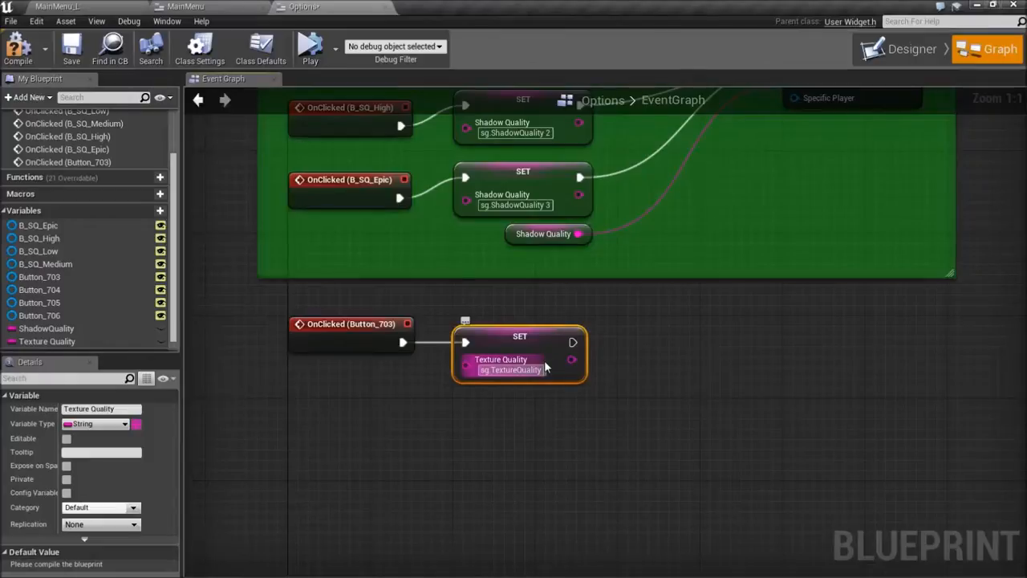
{"action": "type", "text": " 0"}
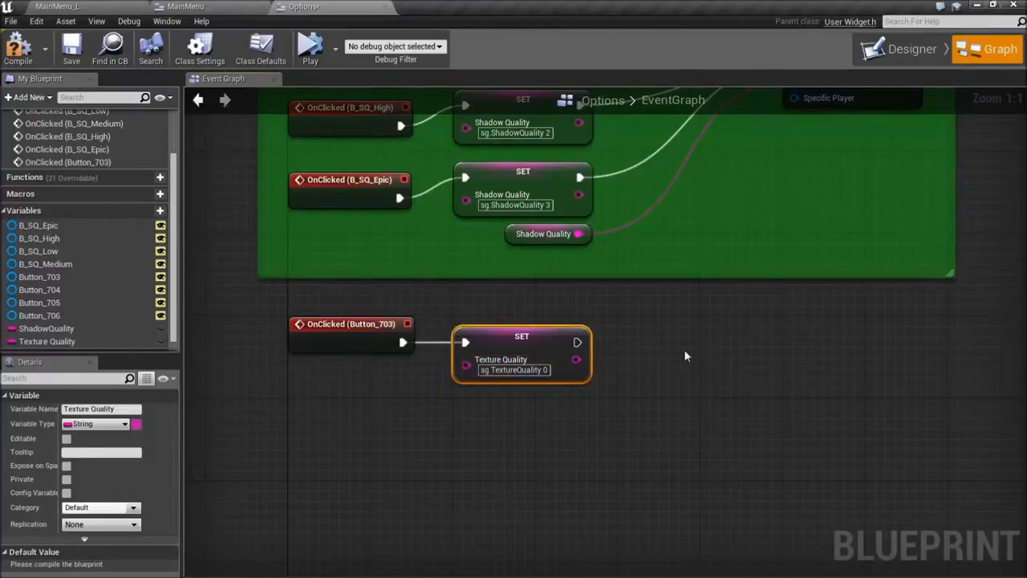
Step: Add an Execute Console Command node after the Texture Quality setter and place it below and beside the setter
{"action": "right_click_drag", "start_coordinate": [562, 403], "coordinate": [571, 361]}
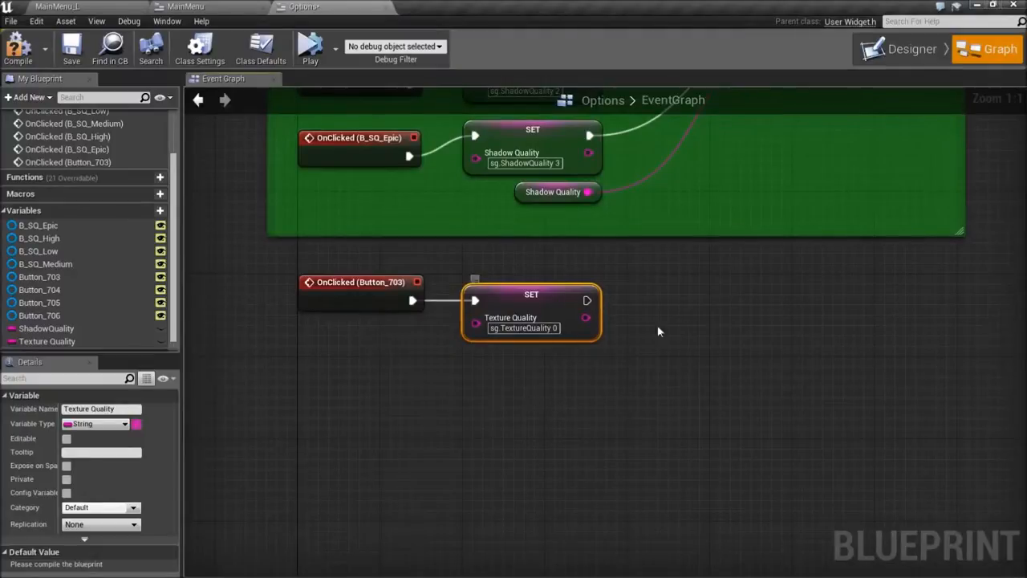
{"action": "right_click_drag", "start_coordinate": [658, 328], "coordinate": [573, 351]}
{"action": "left_click_drag", "start_coordinate": [443, 290], "coordinate": [709, 407]}
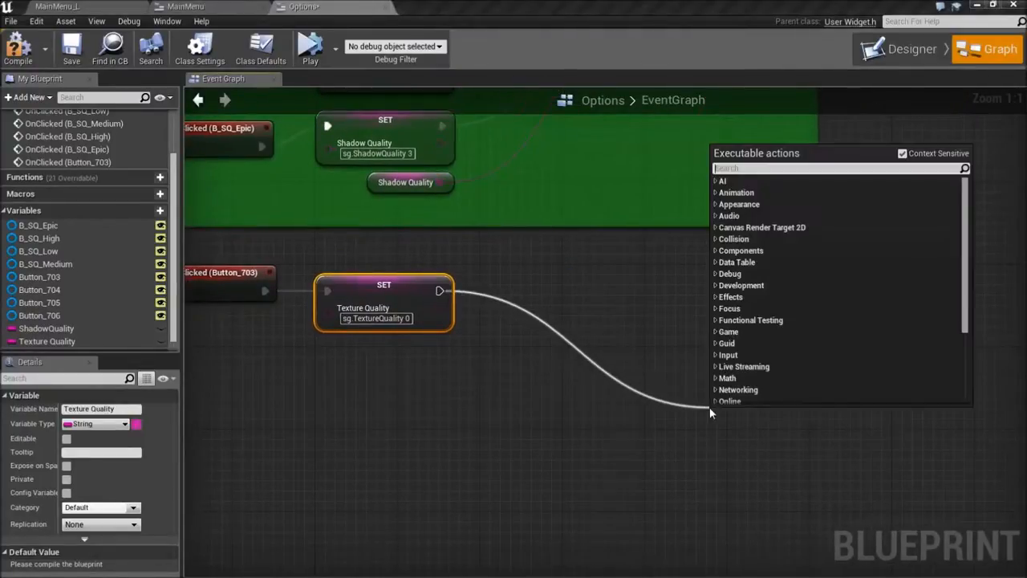
{"action": "type", "text": "execu"}
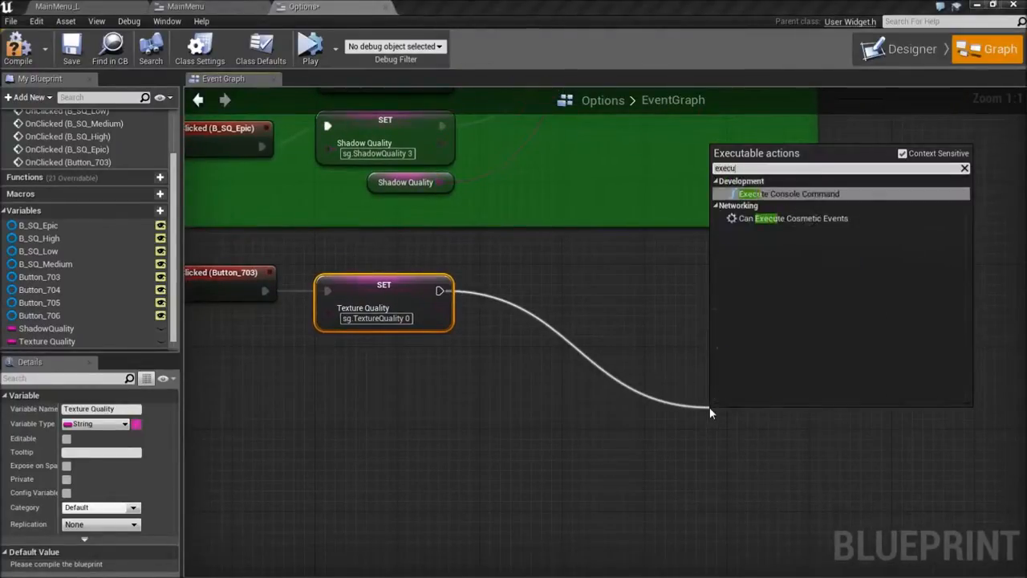
{"action": "key", "text": "Return"}
{"action": "left_click_drag", "start_coordinate": [756, 425], "coordinate": [614, 405]}
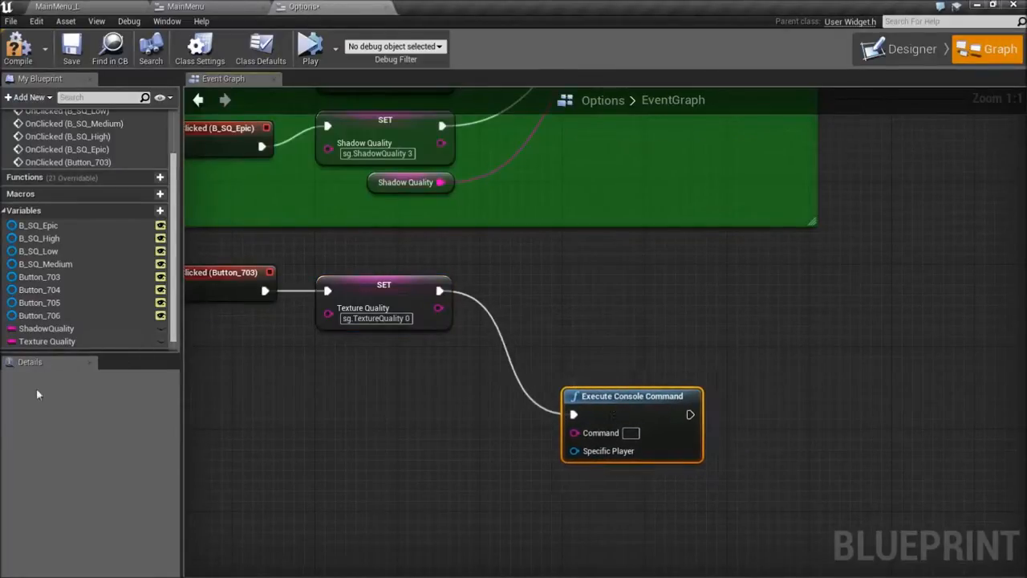
Step: Feed a Texture Quality getter into the console command's Command input, move the getter well below the setter, and save the widget
{"action": "left_click", "coordinate": [48, 341]}
{"action": "left_click_drag", "start_coordinate": [573, 449], "coordinate": [574, 433]}
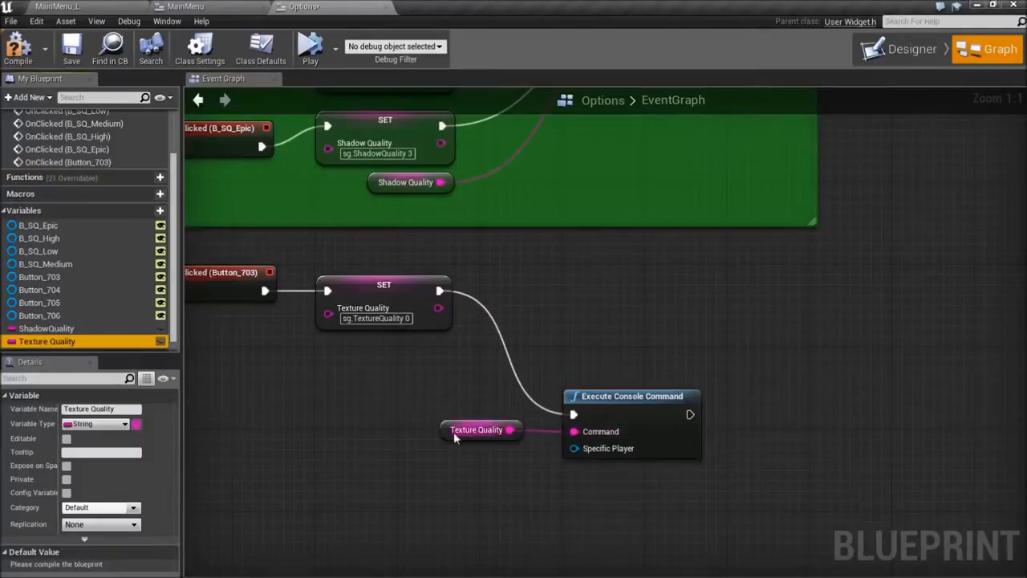
{"action": "left_click_drag", "start_coordinate": [454, 430], "coordinate": [361, 360]}
{"action": "scroll", "coordinate": [458, 275], "scroll_direction": "down", "scroll_amount": 3}
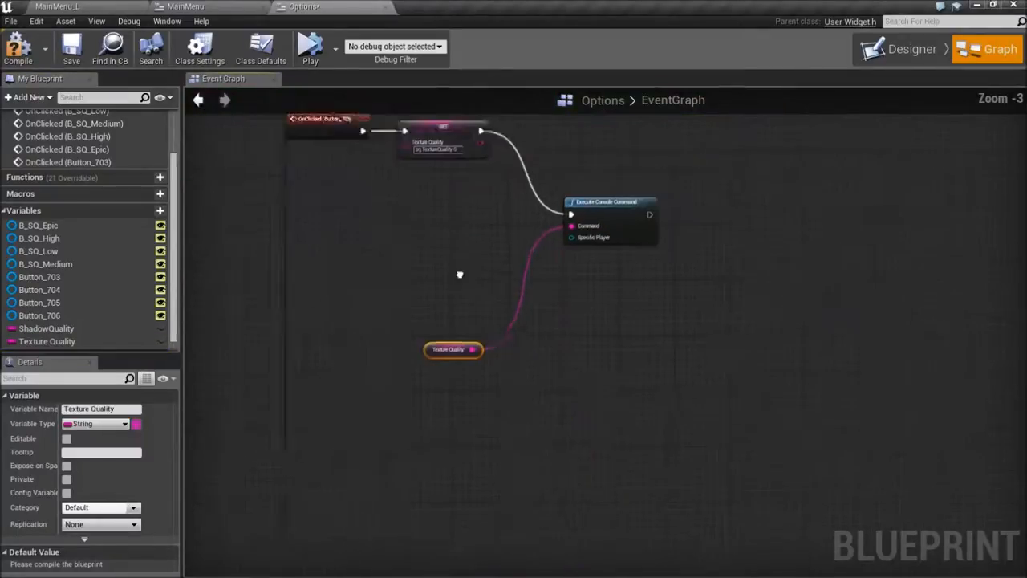
{"action": "scroll", "coordinate": [420, 294], "scroll_direction": "up", "scroll_amount": 3}
{"action": "key", "text": "ctrl+s"}
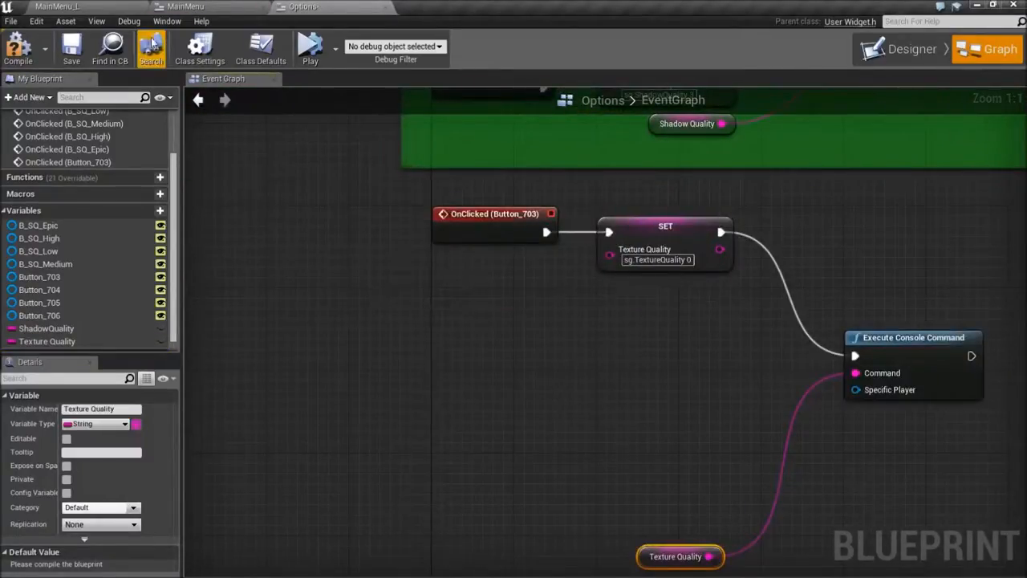
Step: Add an OnClicked event for the Texture Quality row's Medium button and place it directly under the Low button's event
{"action": "left_click", "coordinate": [912, 48]}
{"action": "left_click", "coordinate": [373, 201]}
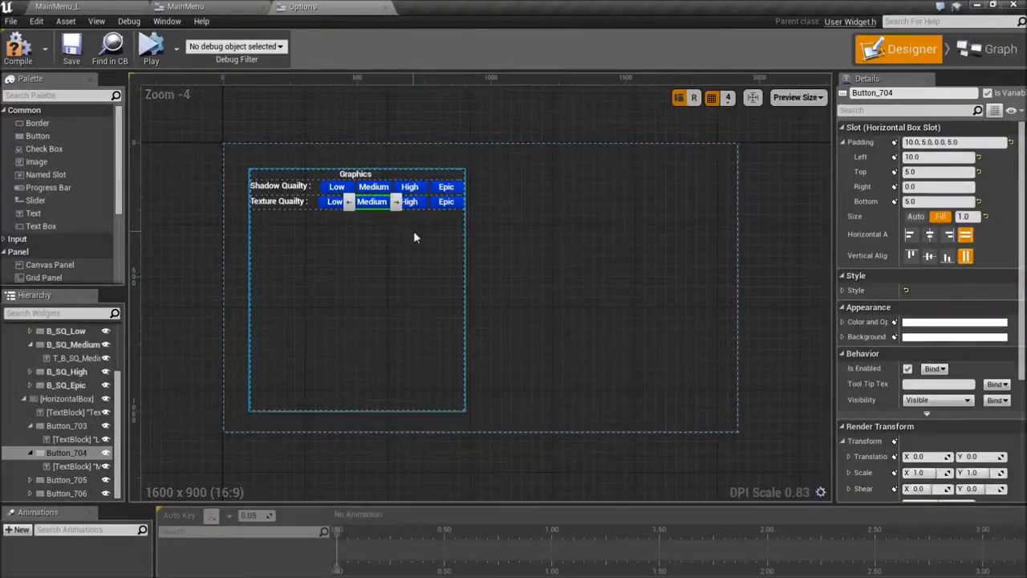
{"action": "scroll", "coordinate": [942, 434], "scroll_direction": "down", "scroll_amount": 4}
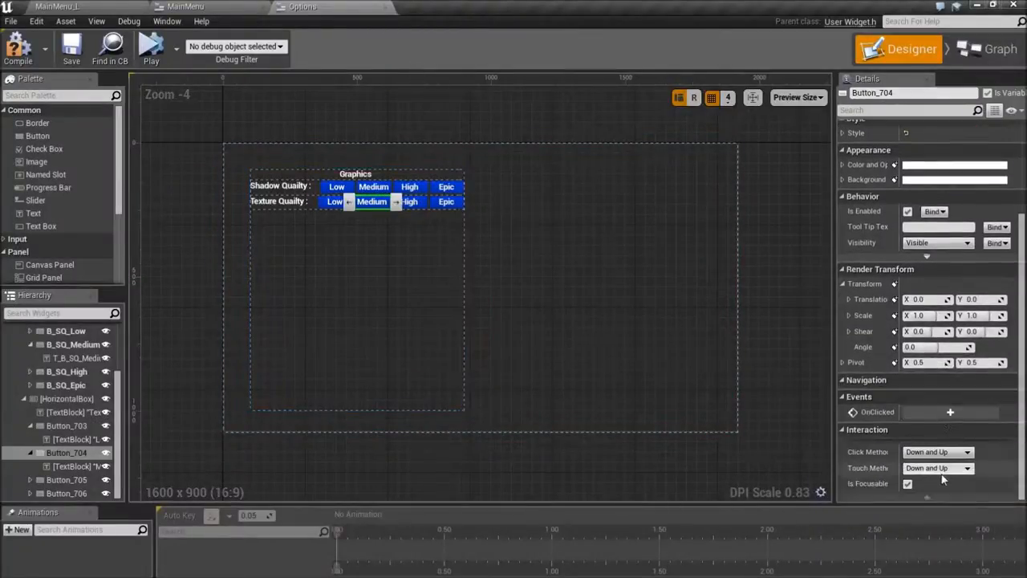
{"action": "left_click", "coordinate": [953, 416]}
{"action": "scroll", "coordinate": [872, 298], "scroll_direction": "down", "scroll_amount": 4}
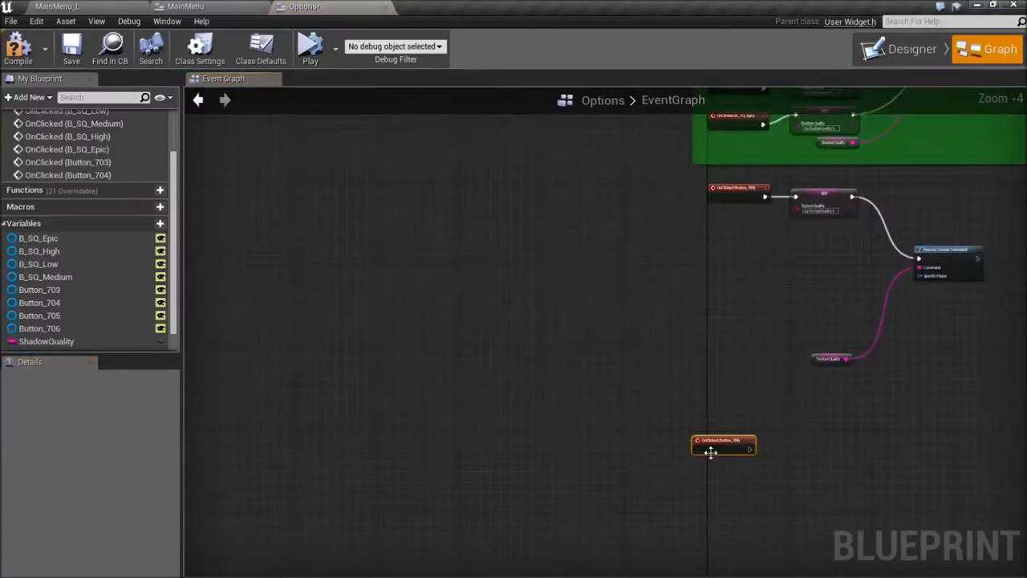
{"action": "left_click_drag", "start_coordinate": [711, 447], "coordinate": [730, 252]}
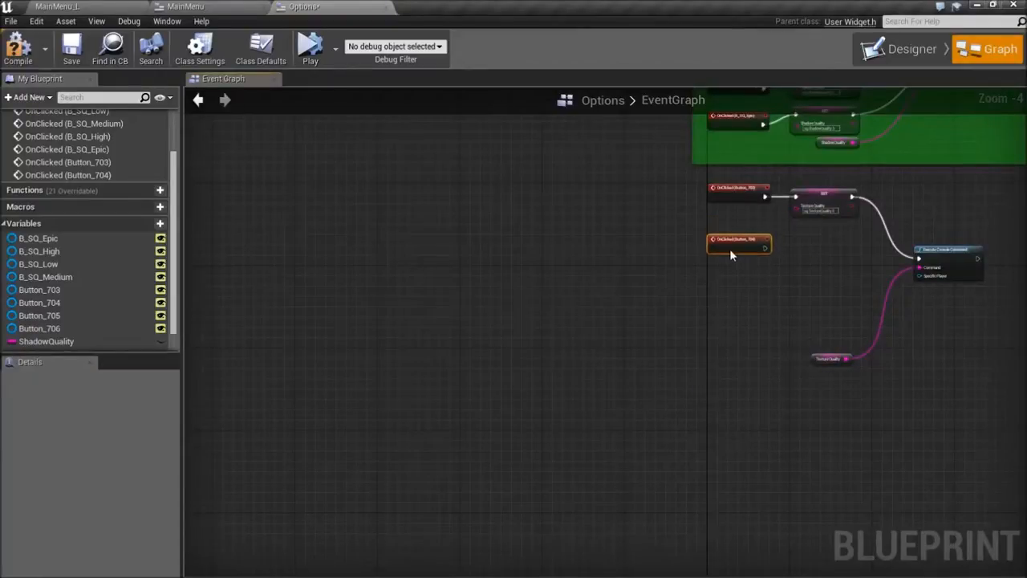
Step: Duplicate the Texture Quality setter and connect the copy to the Medium texture button's OnClicked event
{"action": "left_click", "coordinate": [825, 202]}
{"action": "key", "text": "ctrl+c"}
{"action": "key", "text": "ctrl+v"}
{"action": "scroll", "coordinate": [789, 239], "scroll_direction": "up", "scroll_amount": 5}
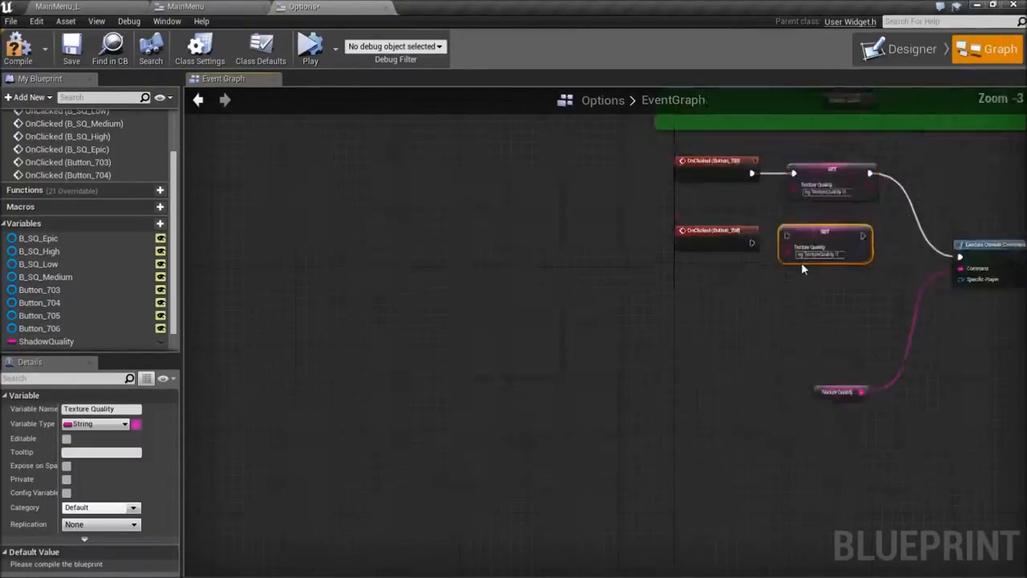
{"action": "left_click_drag", "start_coordinate": [728, 234], "coordinate": [780, 224]}
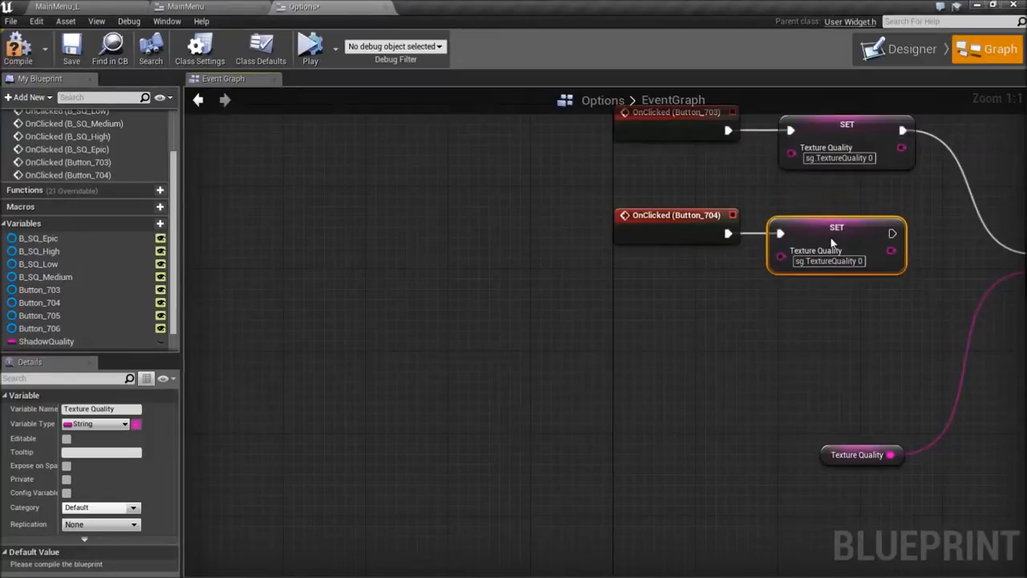
Step: Align the Medium texture button's setter under the Low one and set its Texture Quality value to sg.TextureQuality 1
{"action": "left_click_drag", "start_coordinate": [836, 240], "coordinate": [847, 251]}
{"action": "left_click", "coordinate": [866, 261]}
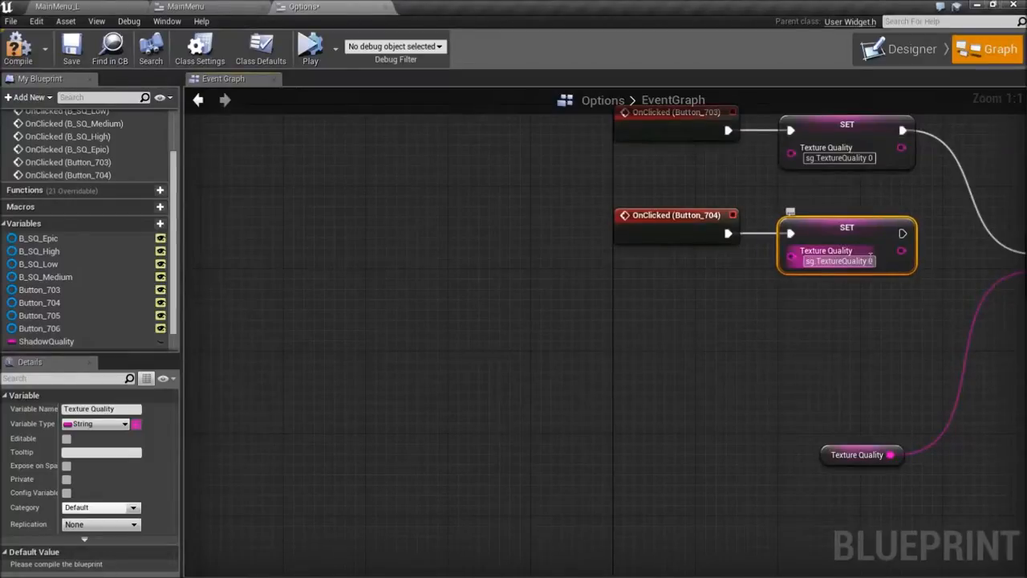
{"action": "key", "text": "BackSpace"}
{"action": "type", "text": "1"}
{"action": "key", "text": "Return"}
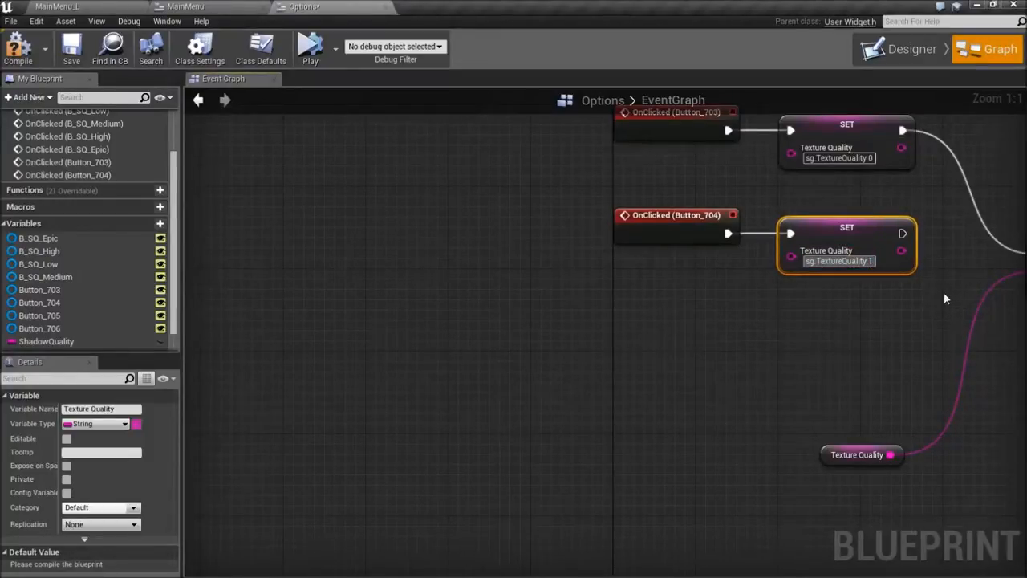
Step: Connect the Medium Texture Quality setter to the Execute Console Command node and save the widget
{"action": "right_click_drag", "start_coordinate": [942, 294], "coordinate": [761, 343]}
{"action": "left_click_drag", "start_coordinate": [720, 300], "coordinate": [855, 303]}
{"action": "key", "text": "ctrl+s"}
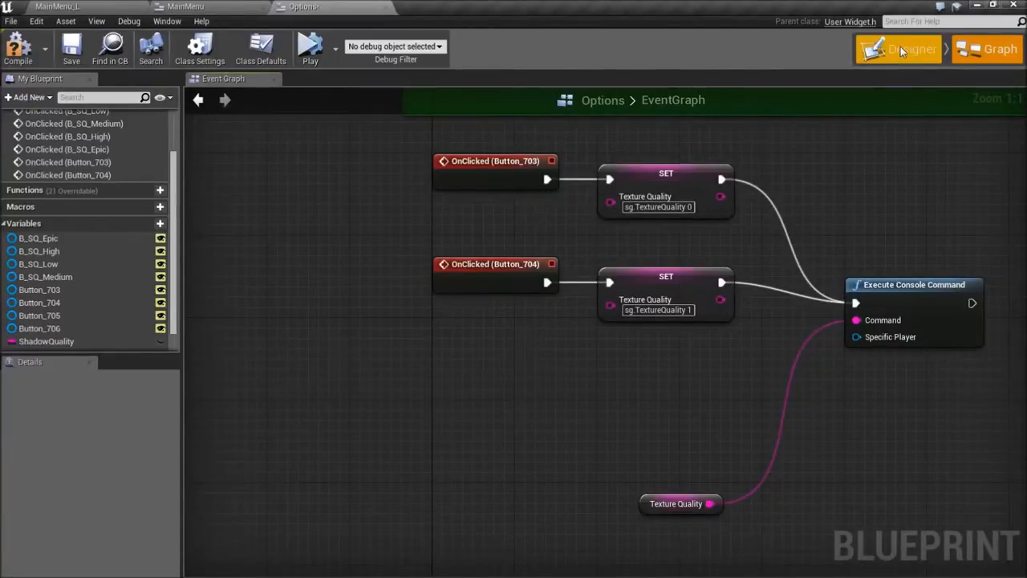
Step: Add an OnClicked event for the Texture Quality row's High button and place it below the Medium button's event
{"action": "left_click", "coordinate": [901, 46]}
{"action": "left_click", "coordinate": [411, 202]}
{"action": "scroll", "coordinate": [949, 385], "scroll_direction": "down", "scroll_amount": 5}
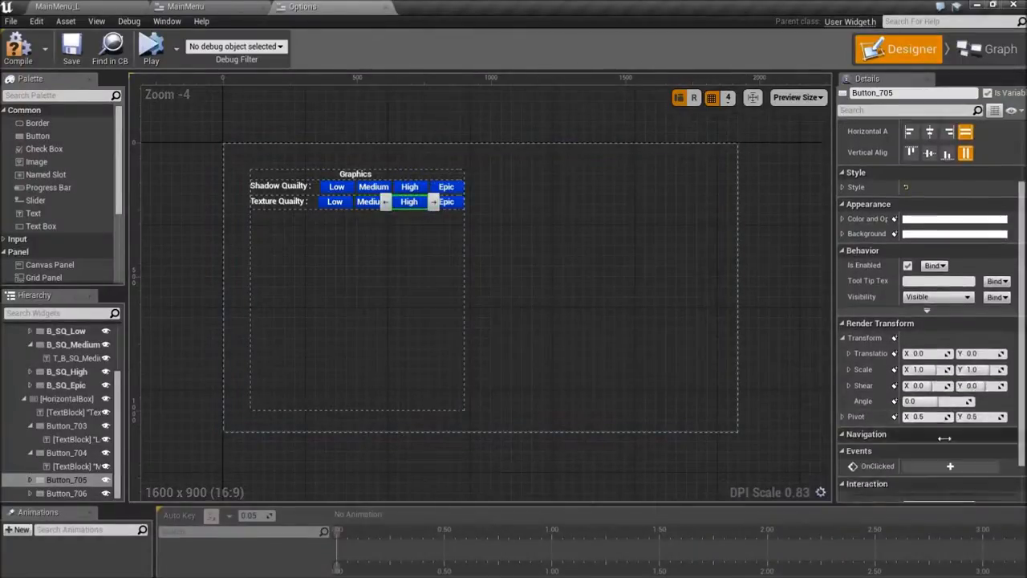
{"action": "left_click", "coordinate": [948, 426]}
{"action": "left_click_drag", "start_coordinate": [600, 330], "coordinate": [688, 368]}
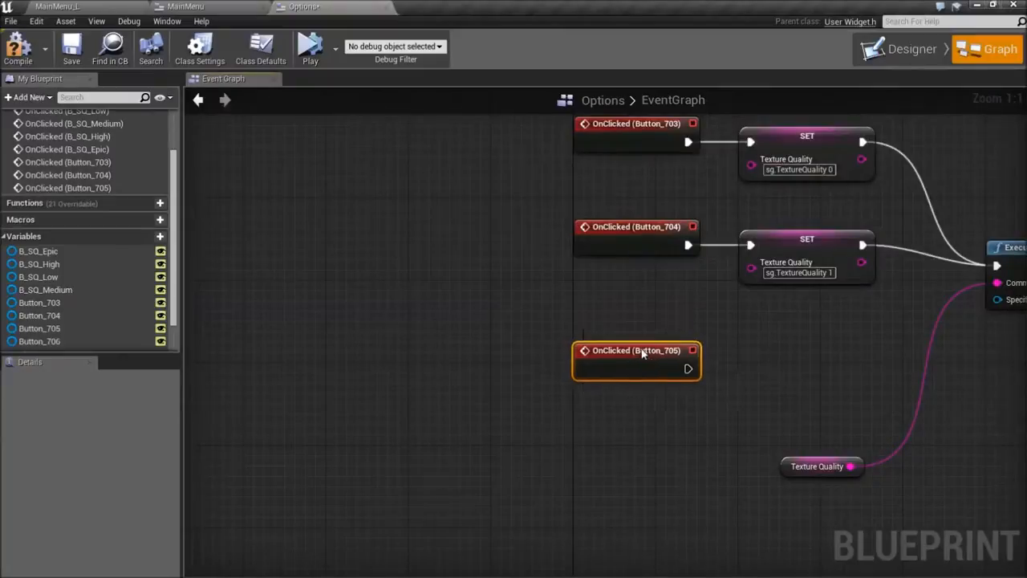
Step: Duplicate the Medium Texture Quality setter and connect the copy to the High texture button's OnClicked event
{"action": "left_click", "coordinate": [800, 255]}
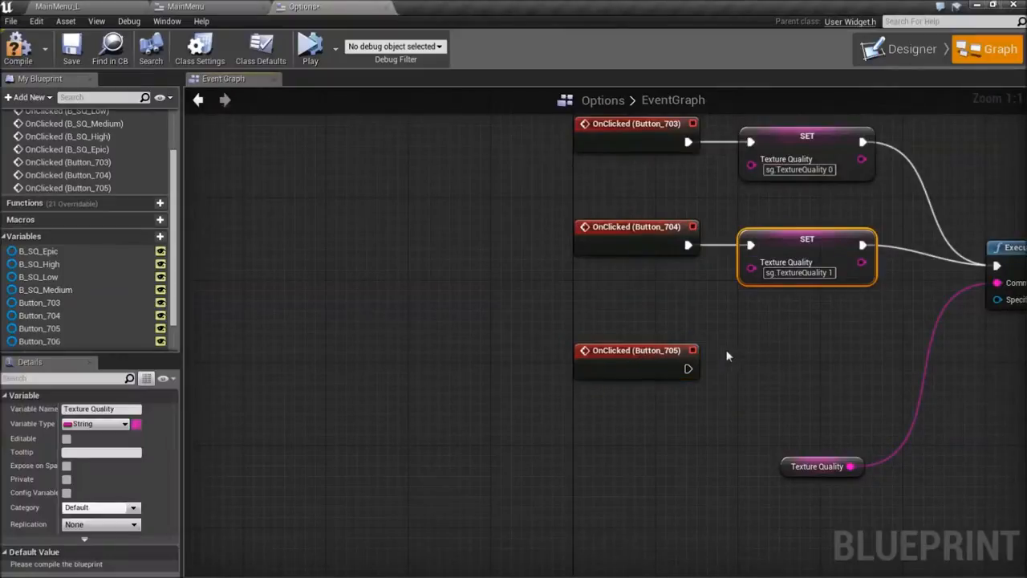
{"action": "key", "text": "ctrl+c"}
{"action": "key", "text": "ctrl+v"}
{"action": "left_click_drag", "start_coordinate": [682, 367], "coordinate": [798, 373]}
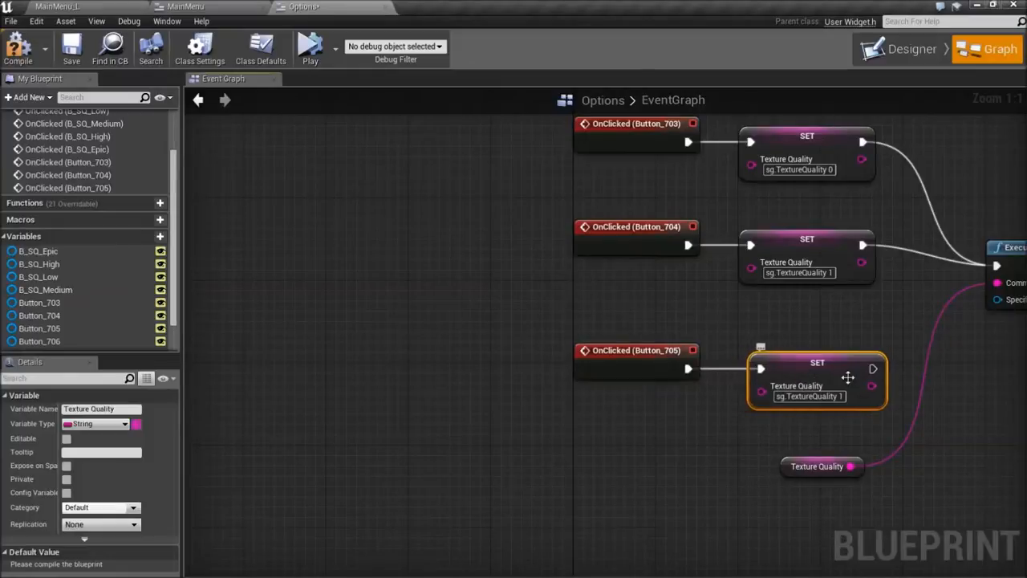
Step: Connect the High texture setter to the Execute Console Command node and move the Texture Quality getter clear of the setters
{"action": "right_click_drag", "start_coordinate": [867, 372], "coordinate": [780, 397]}
{"action": "left_click_drag", "start_coordinate": [775, 395], "coordinate": [909, 291]}
{"action": "right_click_drag", "start_coordinate": [764, 461], "coordinate": [777, 256]}
{"action": "left_click_drag", "start_coordinate": [710, 291], "coordinate": [945, 332]}
Step: Add an OnClicked event for the Texture Quality row's Epic button and place it below the High button's event
{"action": "left_click", "coordinate": [902, 50]}
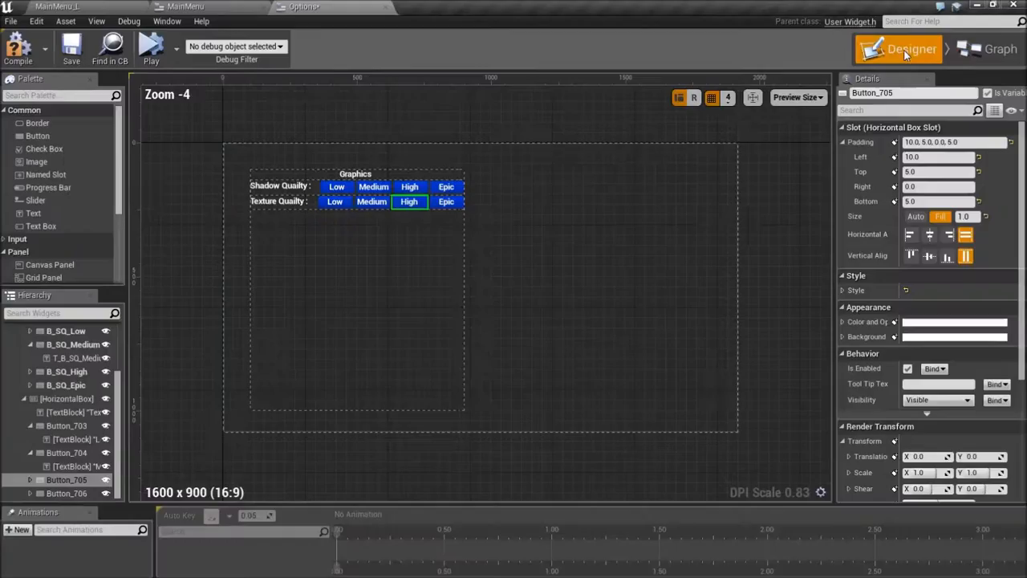
{"action": "left_click", "coordinate": [434, 205]}
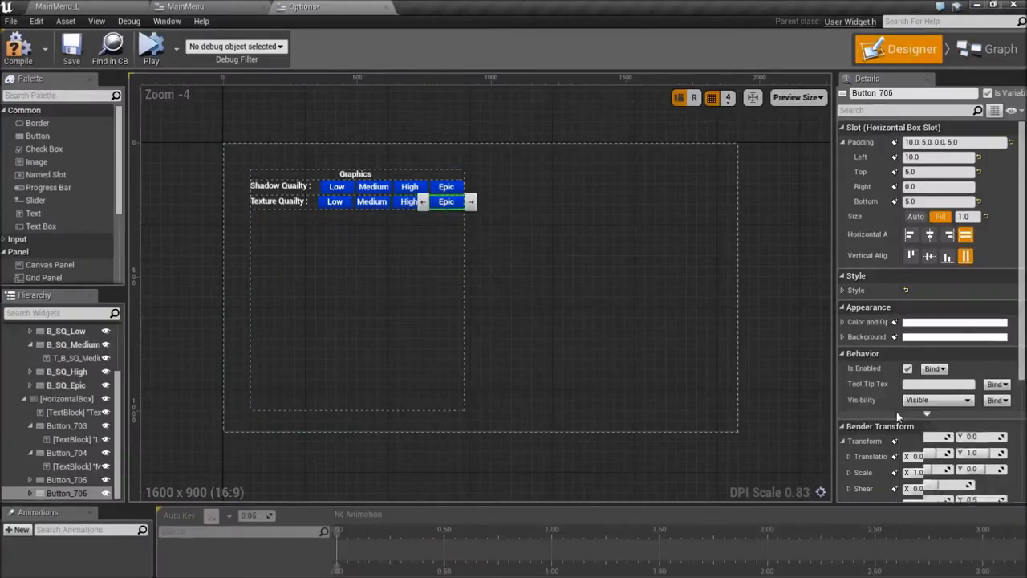
{"action": "scroll", "coordinate": [897, 411], "scroll_direction": "down", "scroll_amount": 3}
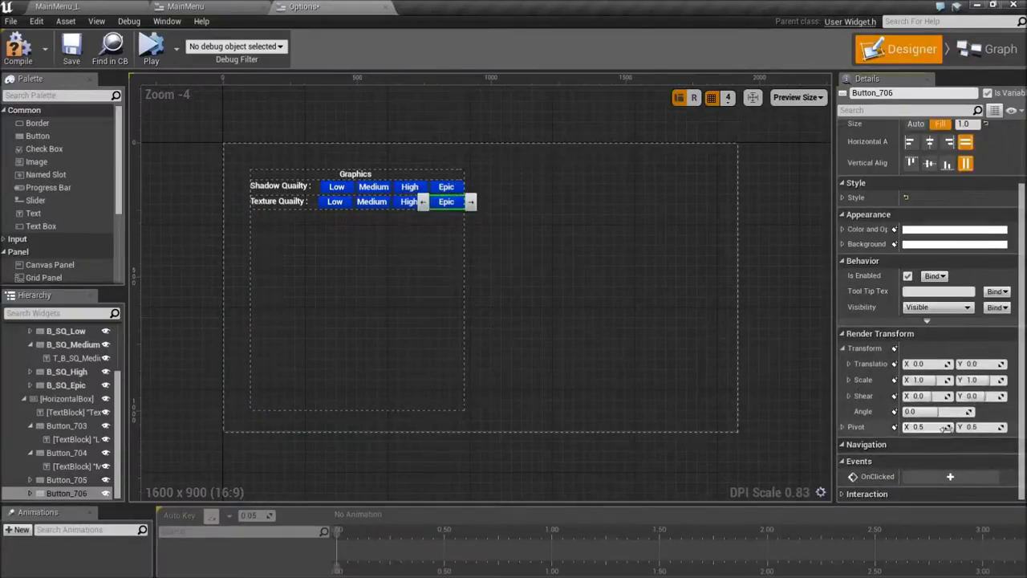
{"action": "left_click", "coordinate": [950, 476]}
{"action": "left_click_drag", "start_coordinate": [651, 311], "coordinate": [641, 443]}
Step: Duplicate the High Texture Quality setter, connect the copy to the Epic texture button's OnClicked event, and align it under the others
{"action": "left_click", "coordinate": [794, 357]}
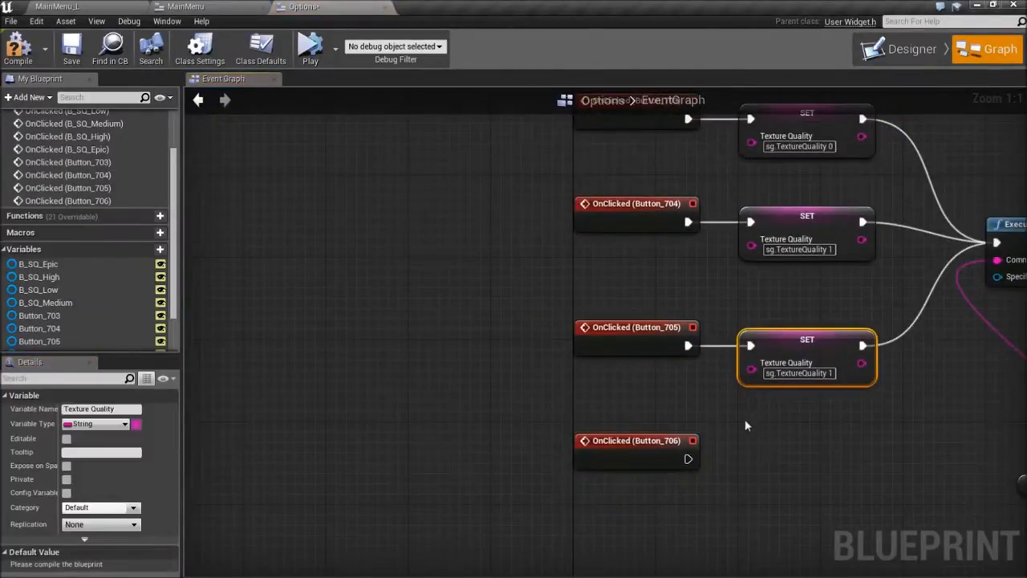
{"action": "key", "text": "ctrl+c"}
{"action": "key", "text": "ctrl+v"}
{"action": "left_click_drag", "start_coordinate": [688, 459], "coordinate": [750, 439]}
{"action": "left_click_drag", "start_coordinate": [798, 443], "coordinate": [798, 454]}
{"action": "right_click_drag", "start_coordinate": [819, 445], "coordinate": [672, 433]}
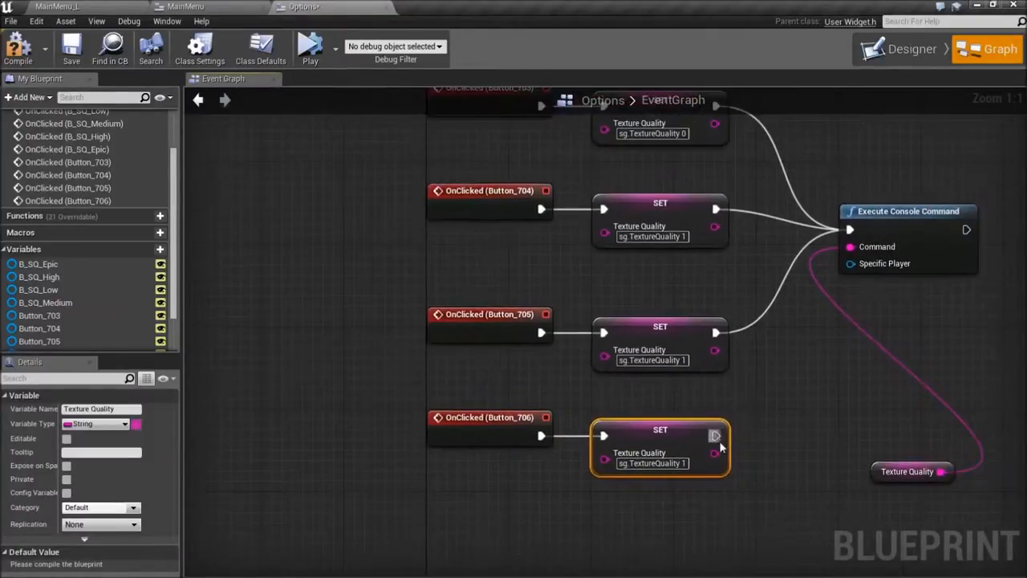
Step: Connect the Epic texture setter to the Execute Console Command node and move the Texture Quality getter directly beneath that setter
{"action": "left_click_drag", "start_coordinate": [716, 436], "coordinate": [849, 231]}
{"action": "left_click_drag", "start_coordinate": [850, 246], "coordinate": [646, 514]}
{"action": "left_click", "coordinate": [878, 386]}
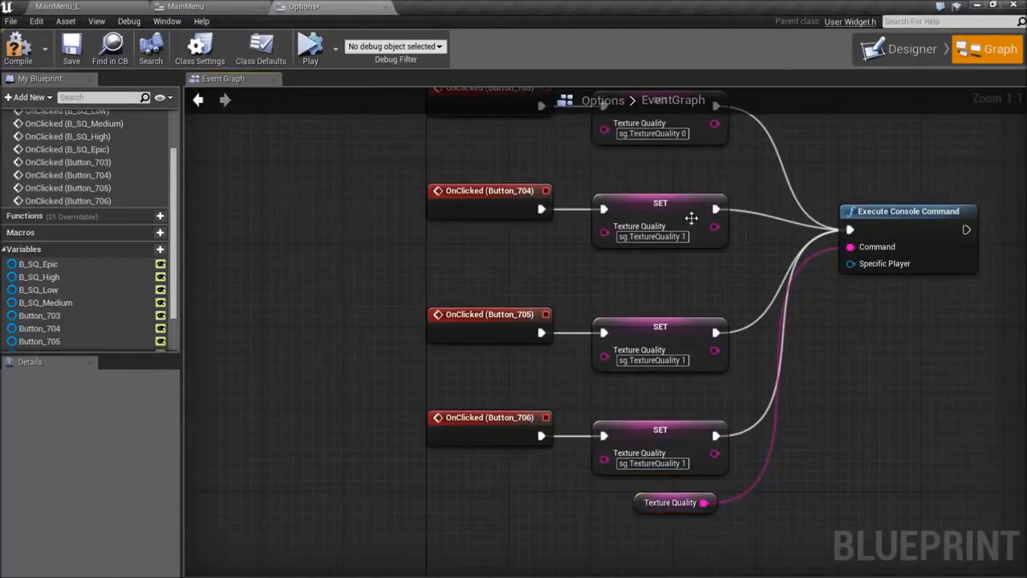
Step: Set the High setter to sg.TextureQuality 2 and the Epic setter to sg.TextureQuality 3, and save and compile the widget
{"action": "right_click_drag", "start_coordinate": [687, 217], "coordinate": [704, 236]}
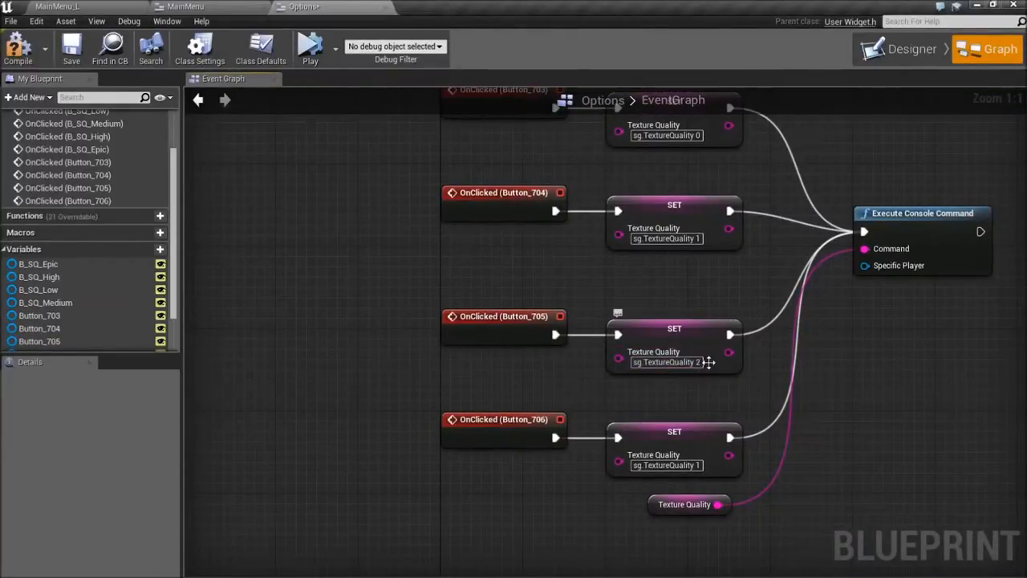
{"action": "left_click", "coordinate": [702, 466]}
{"action": "type", "text": "sg.TextureQuality 3"}
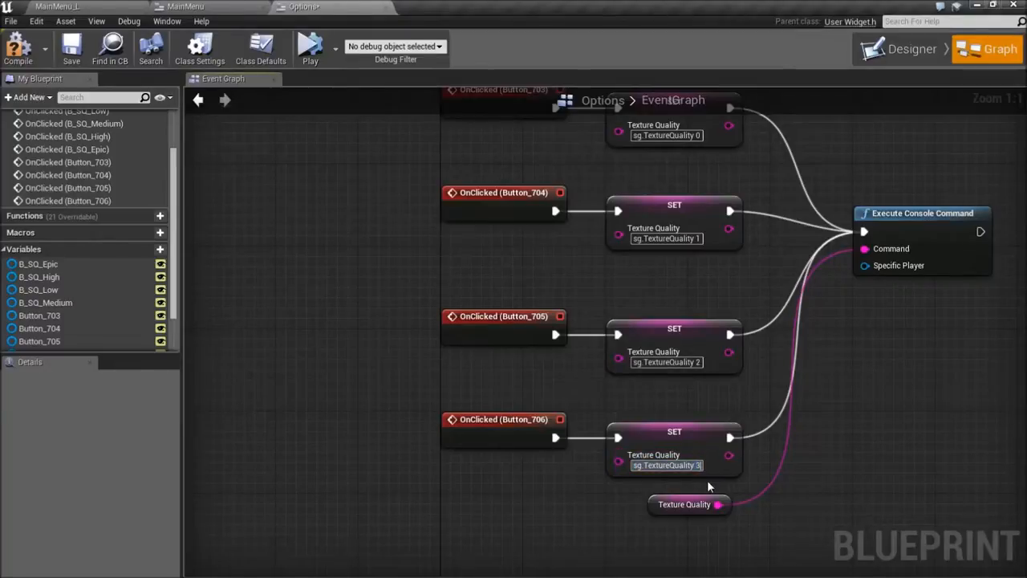
{"action": "key", "text": "Return"}
{"action": "key", "text": "ctrl+s"}
{"action": "left_click", "coordinate": [7, 50]}
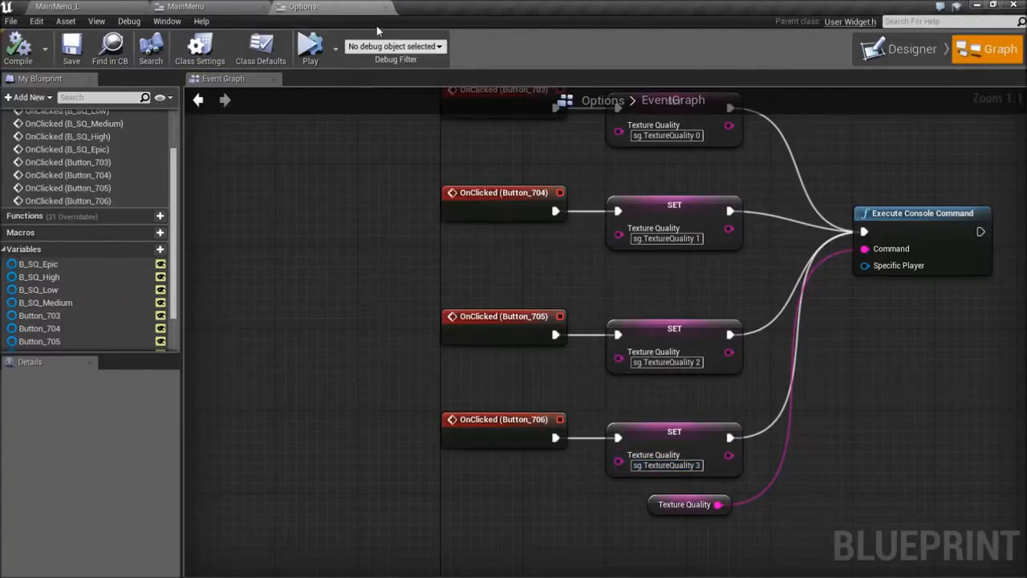
Step: Simulate the level and test the Options menu's Medium and High buttons for shadow and texture quality, ending with the simulation stopped
{"action": "left_click", "coordinate": [311, 50]}
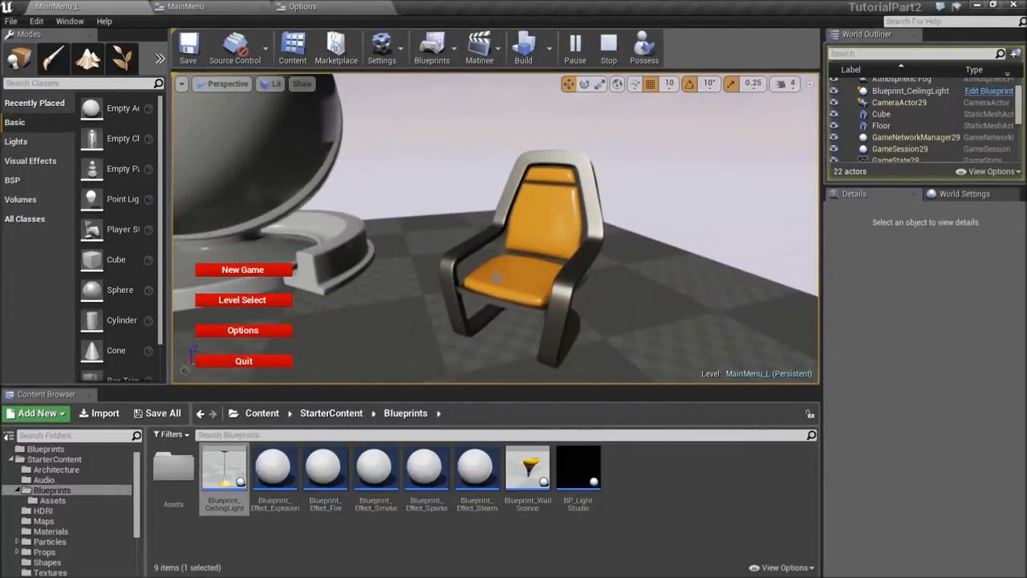
{"action": "left_click", "coordinate": [275, 333]}
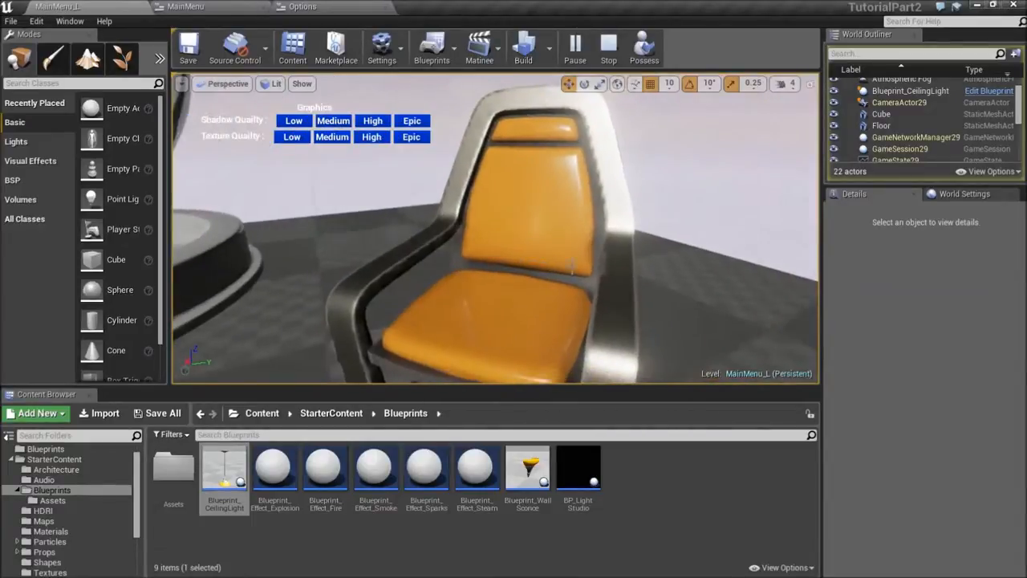
{"action": "left_click", "coordinate": [333, 138]}
{"action": "left_click", "coordinate": [333, 120]}
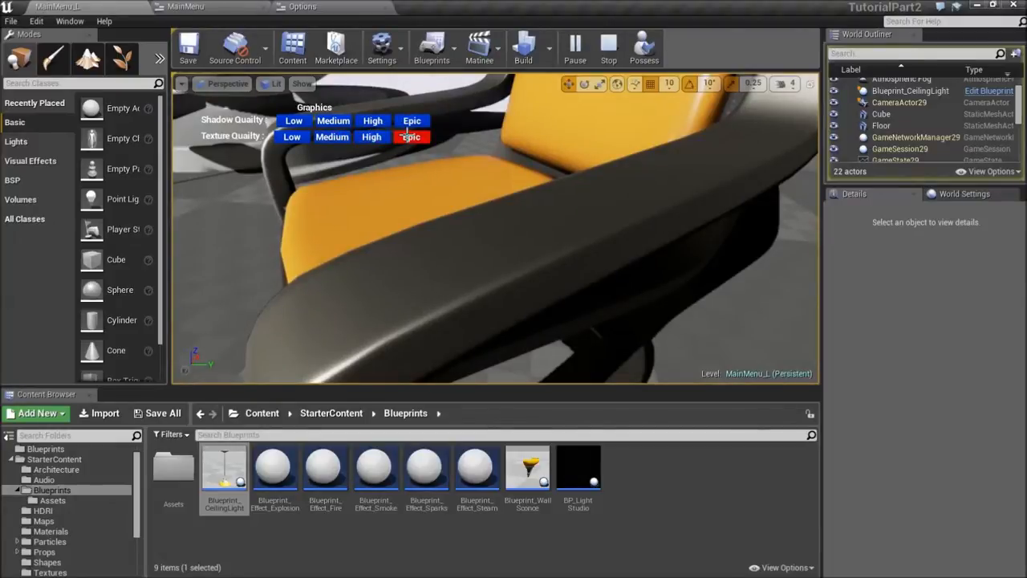
{"action": "left_click", "coordinate": [371, 137]}
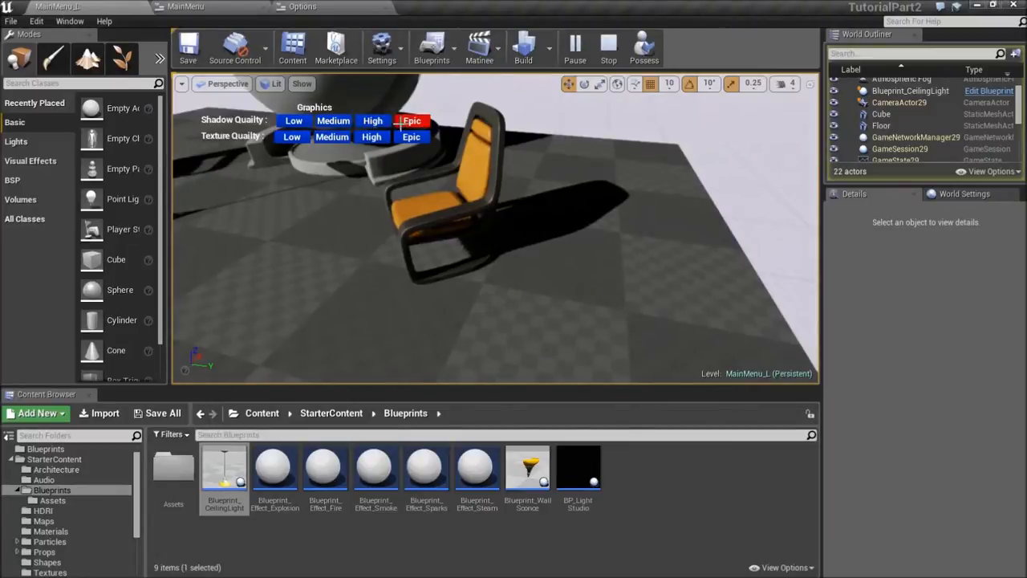
{"action": "left_click", "coordinate": [375, 120]}
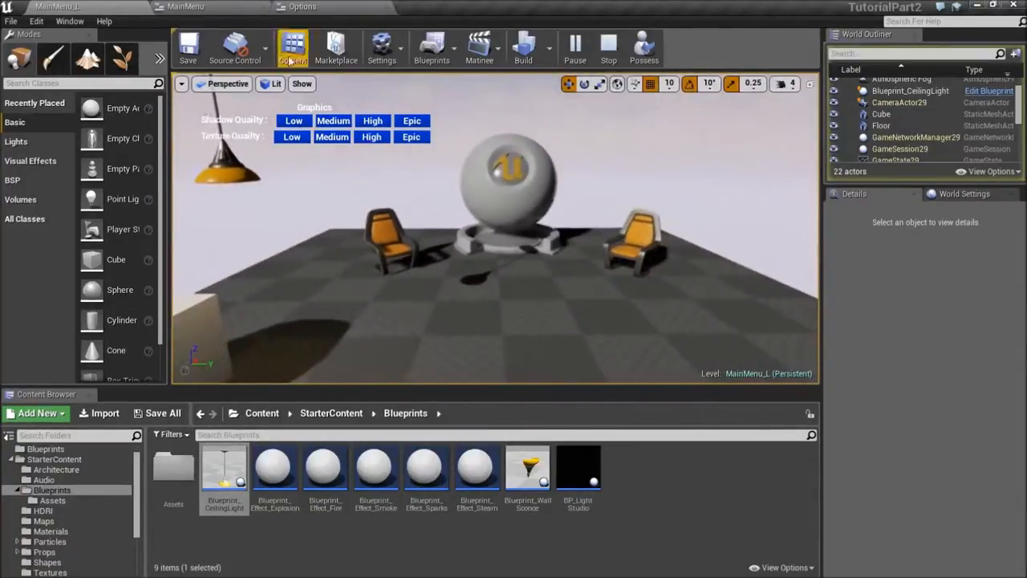
{"action": "left_click", "coordinate": [610, 48]}
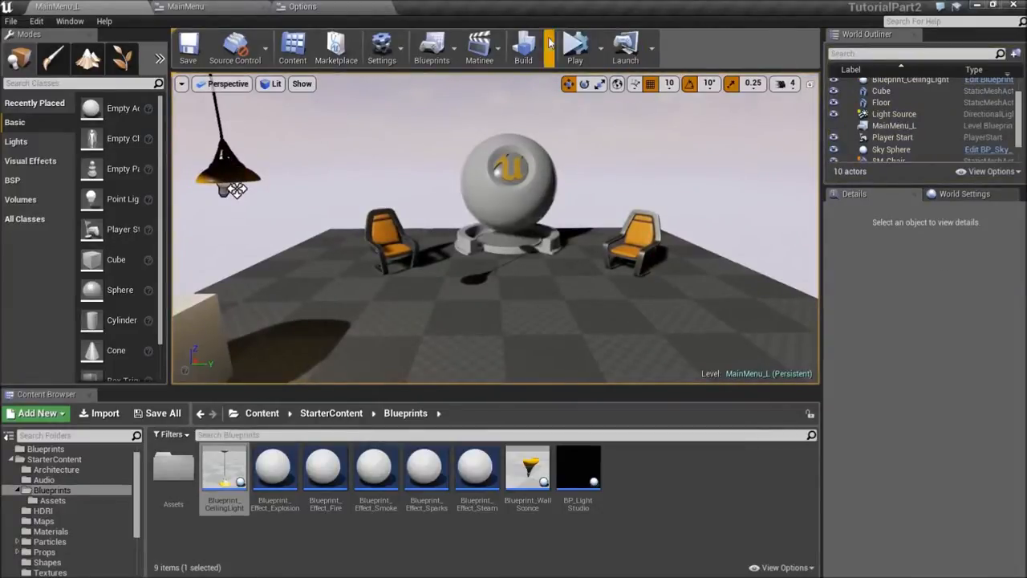
Step: Play the main menu level in the selected viewport and start a new game from its menu
{"action": "left_click", "coordinate": [600, 50]}
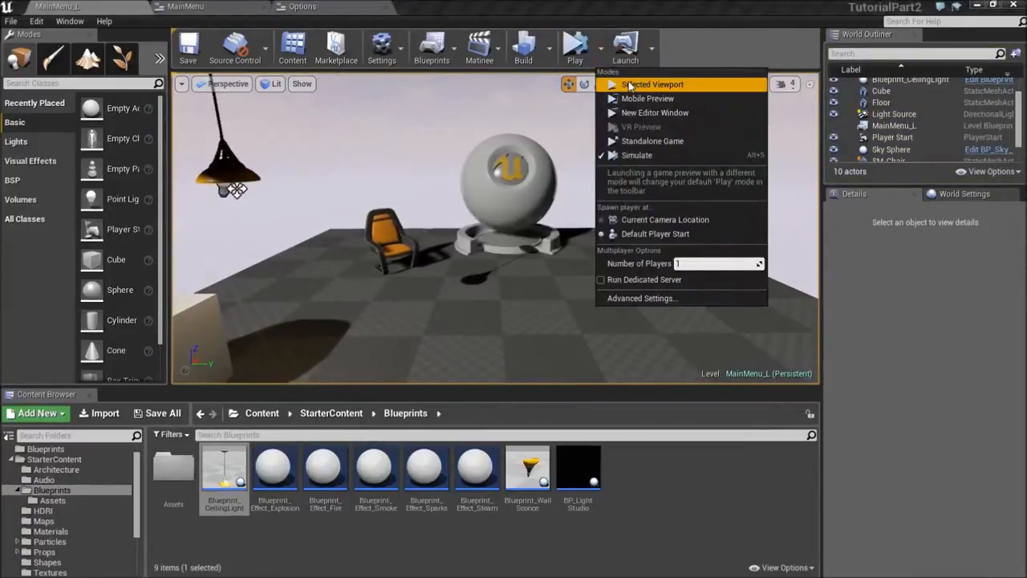
{"action": "left_click", "coordinate": [630, 85]}
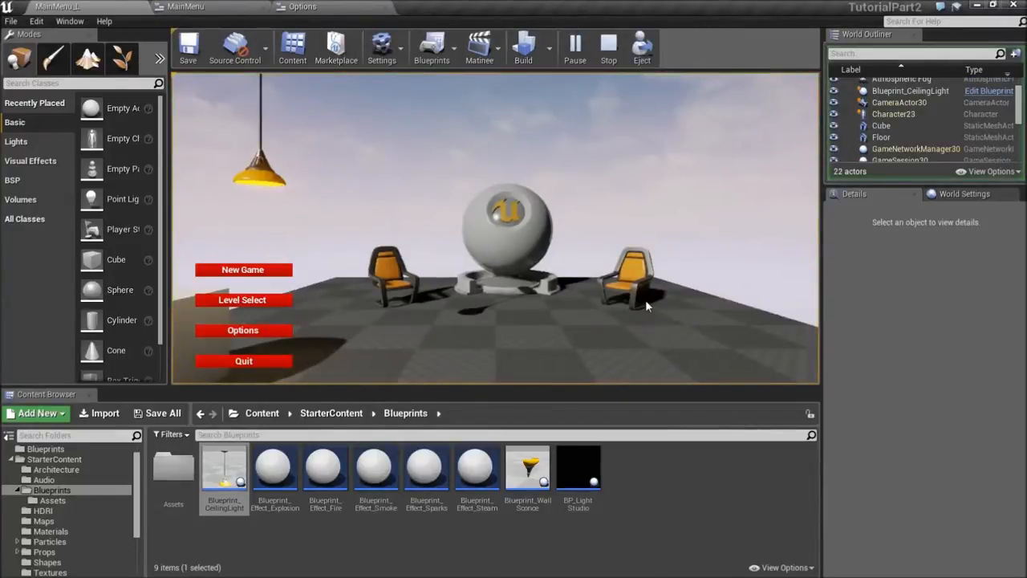
{"action": "left_click", "coordinate": [243, 277]}
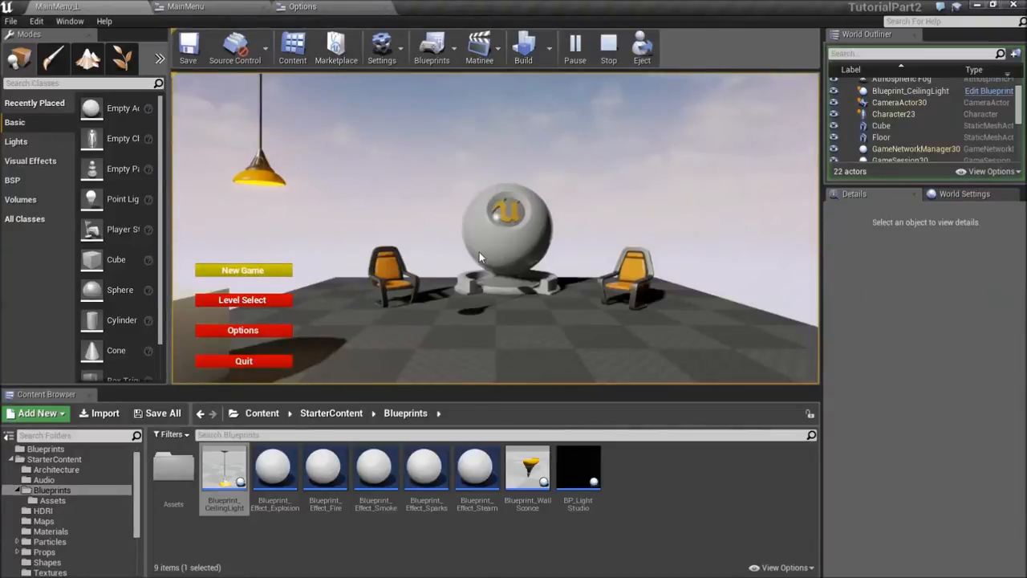
Step: Run the character around the third-person level to examine its shadows and textures under the chosen quality settings
{"action": "key", "text": "w"}
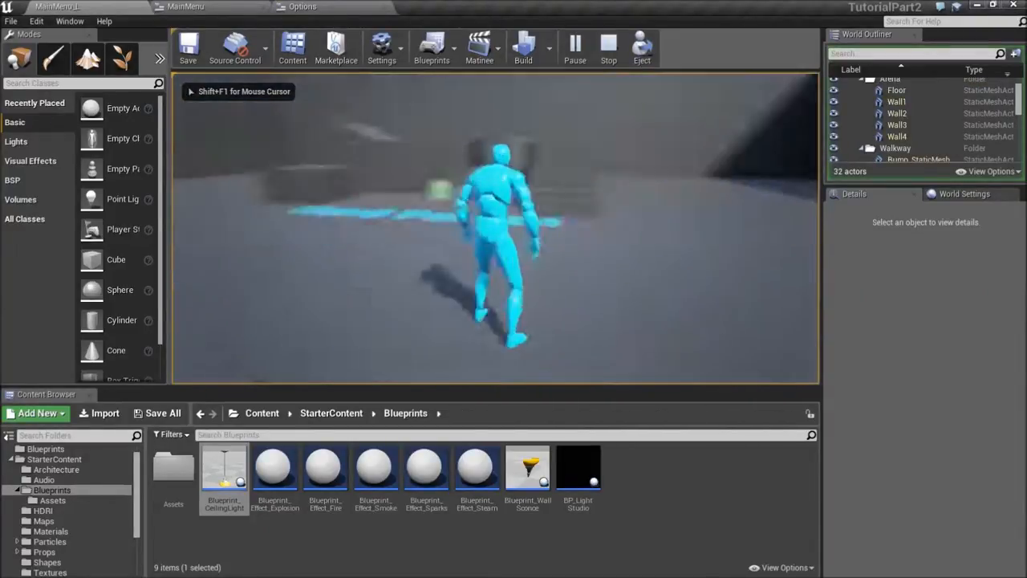
{"action": "key", "text": "w"}
{"action": "key", "text": "w"}
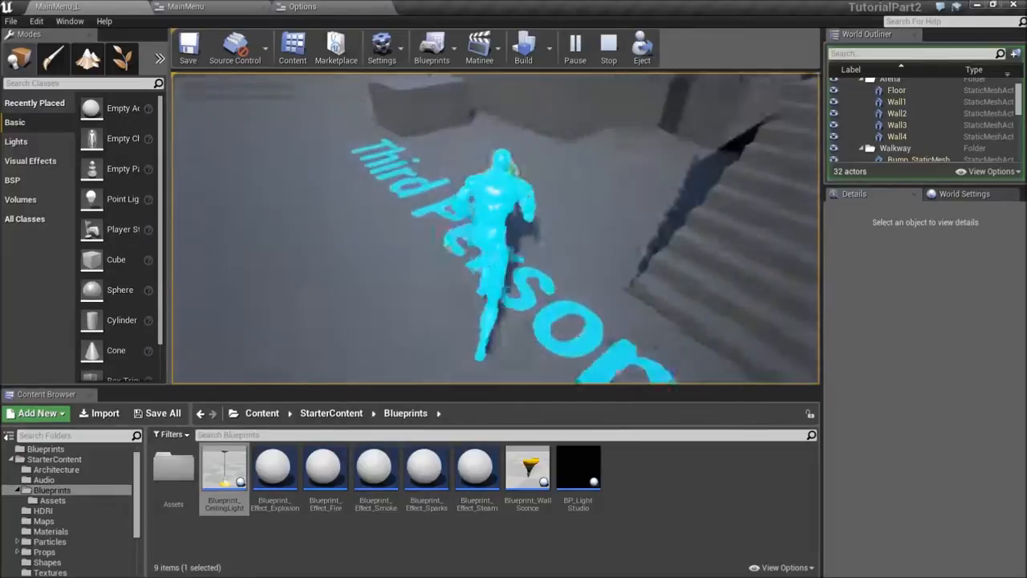
{"action": "key", "text": "w"}
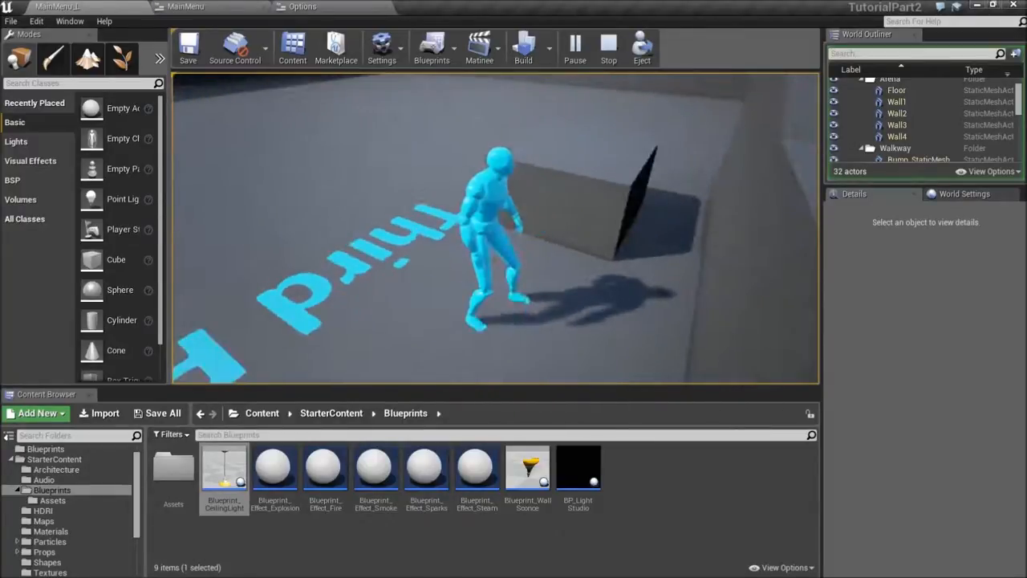
{"action": "key", "text": "w"}
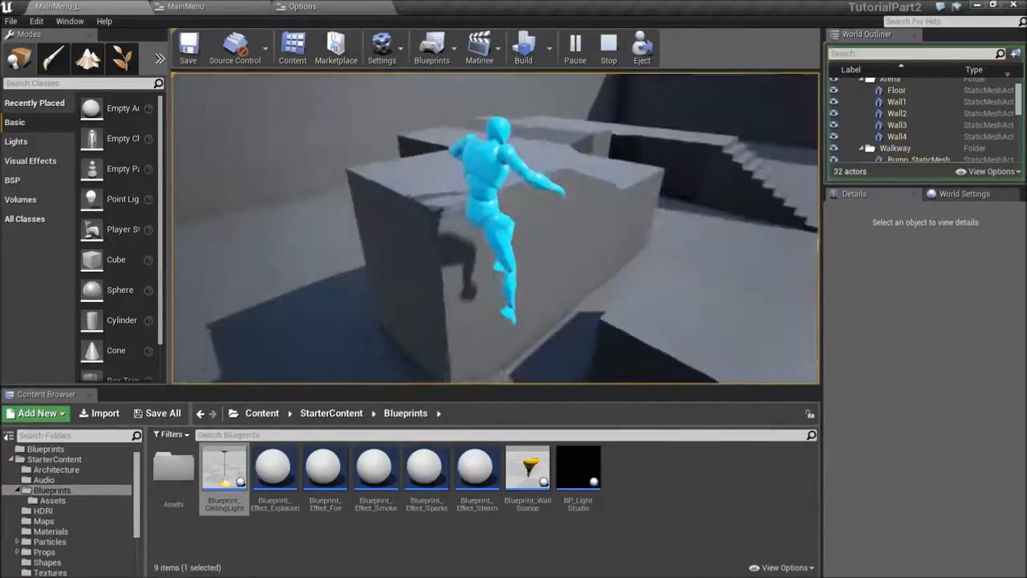
{"action": "key", "text": "w"}
{"action": "key", "text": "w"}
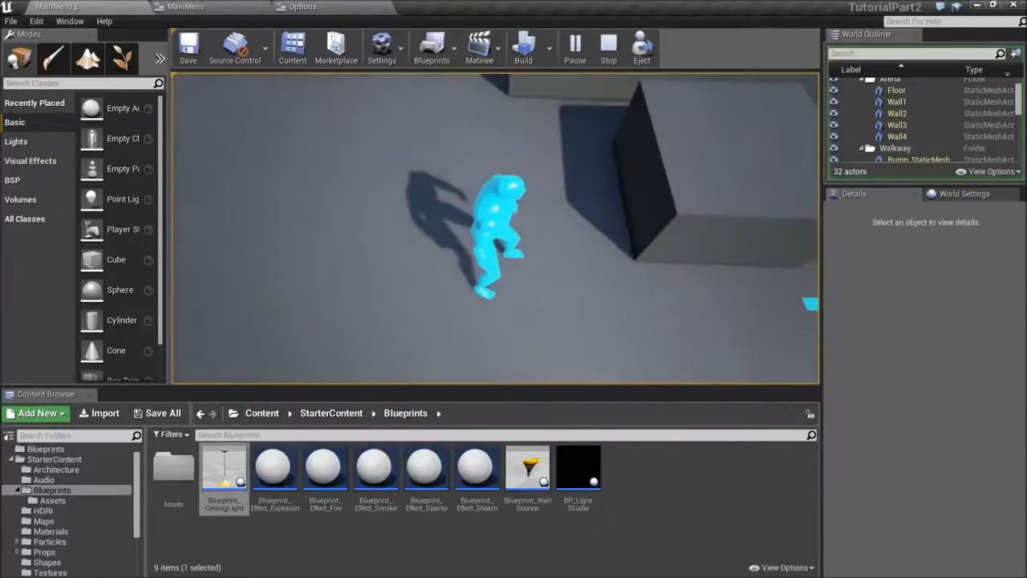
{"action": "key", "text": "w"}
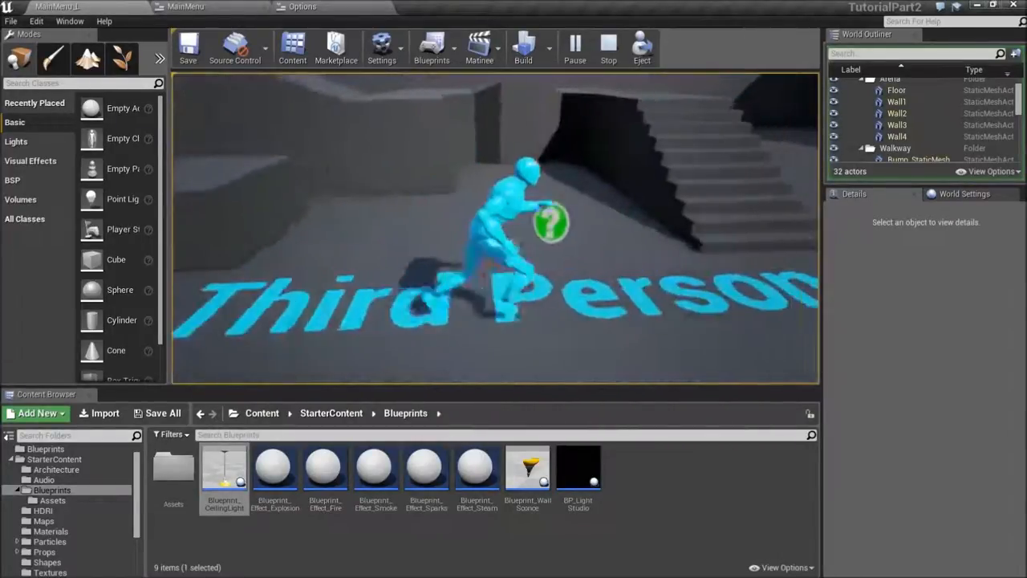
{"action": "key", "text": "w"}
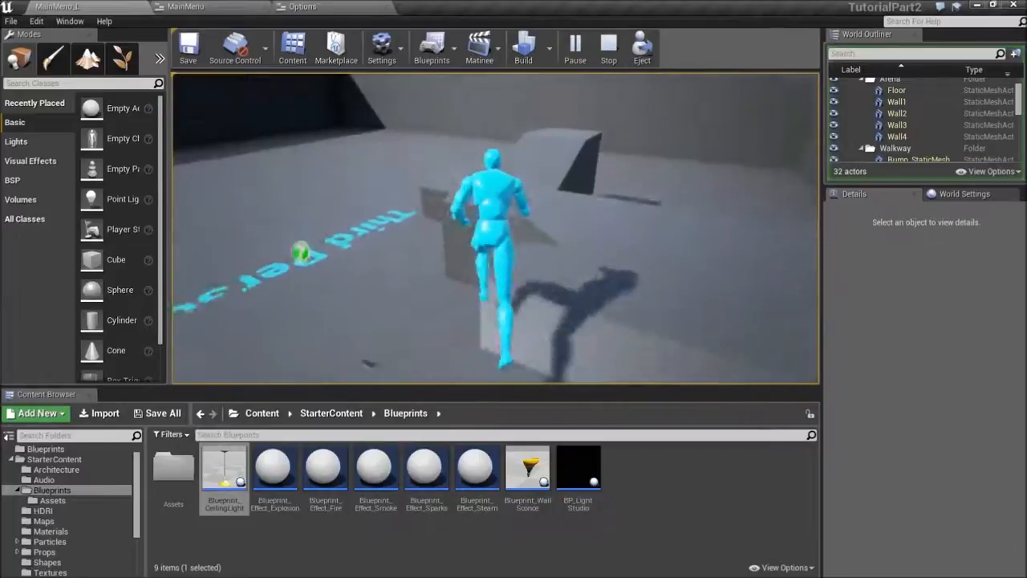
{"action": "key", "text": "w"}
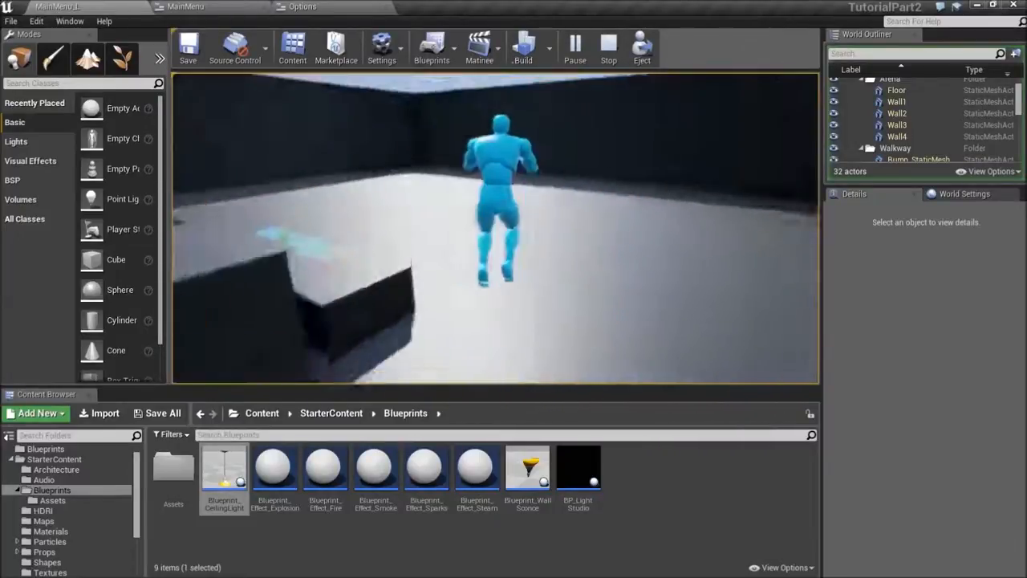
{"action": "key", "text": "w"}
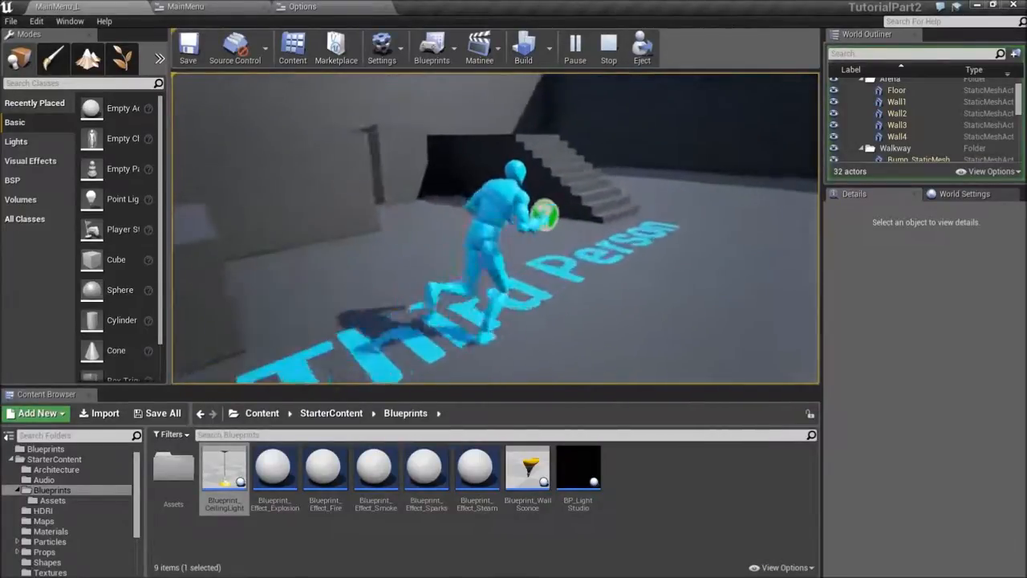
{"action": "key", "text": "w"}
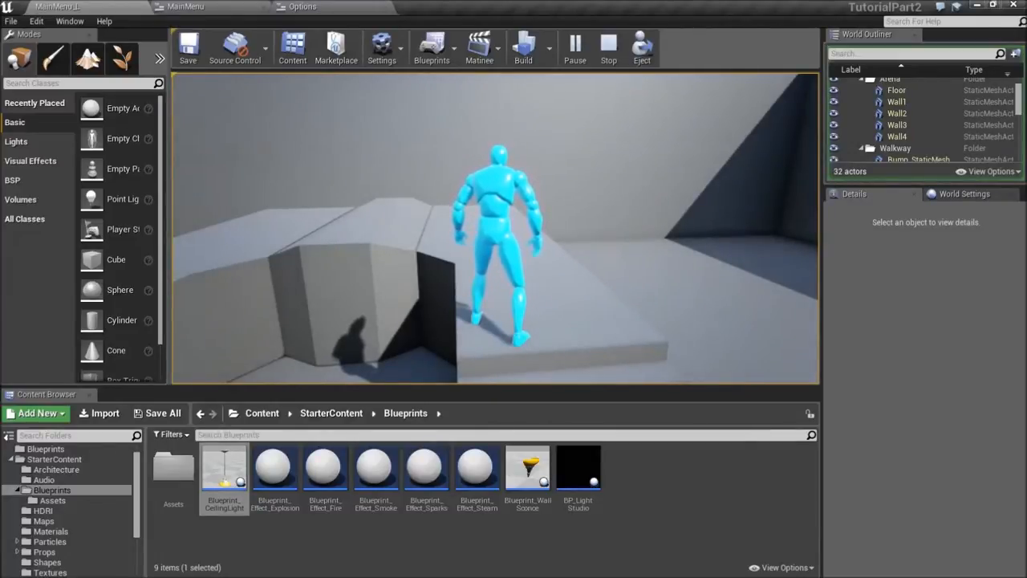
Step: Run and jump the character across the stairs, raised walkway and blocks to inspect the shadows cast on the floor and walls
{"action": "key", "text": "w"}
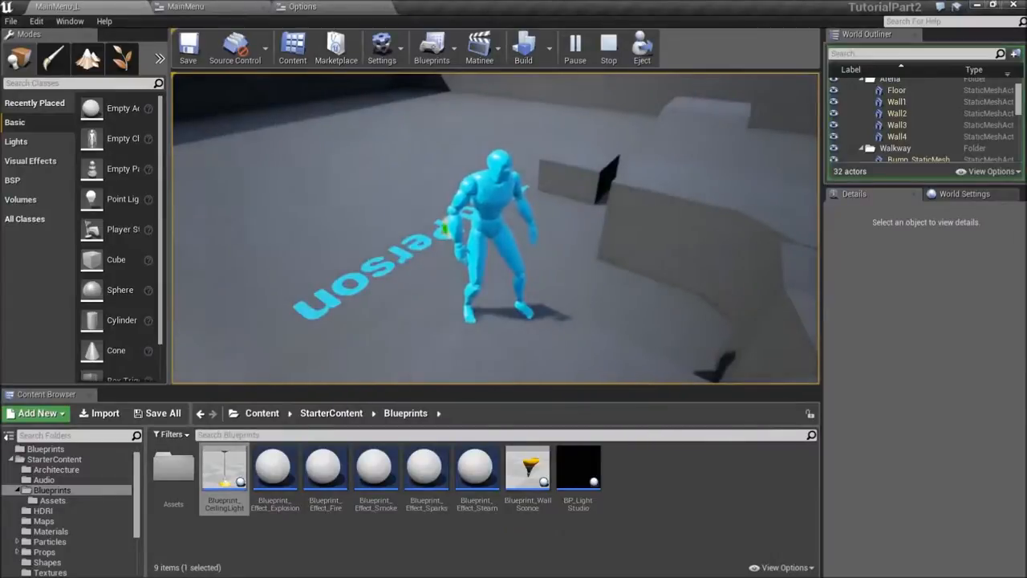
{"action": "key", "text": "w"}
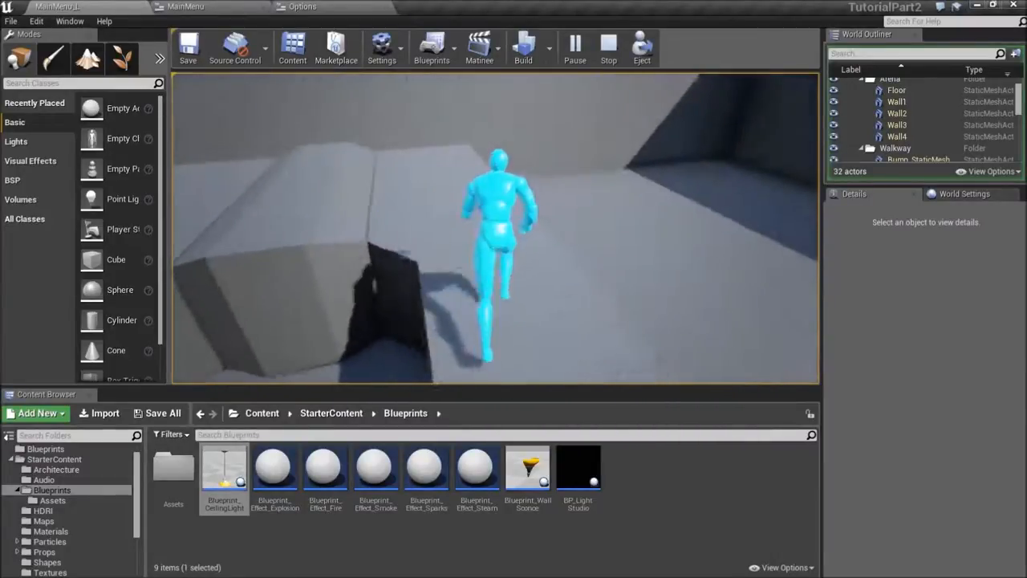
{"action": "key", "text": "w"}
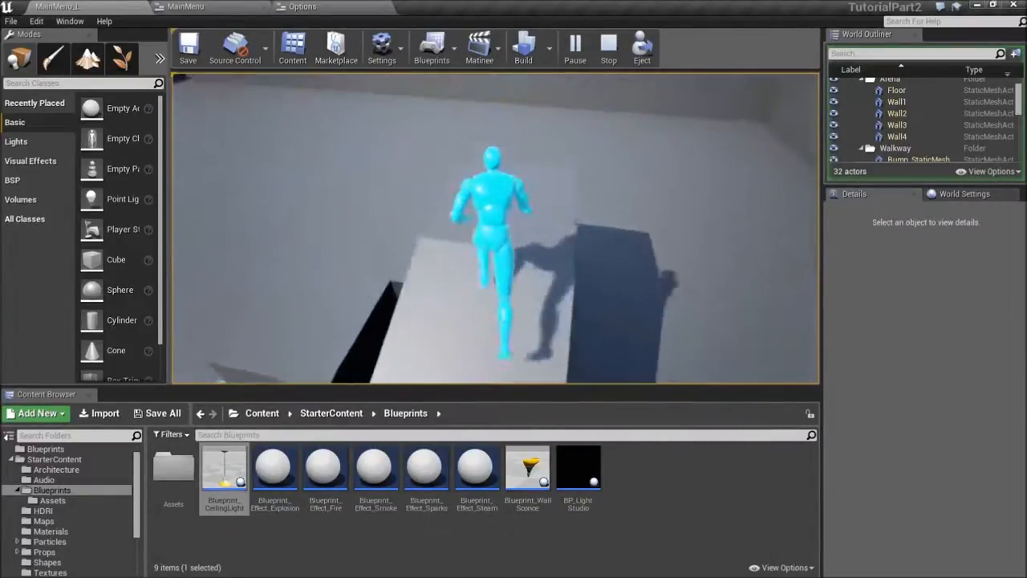
{"action": "key", "text": "w"}
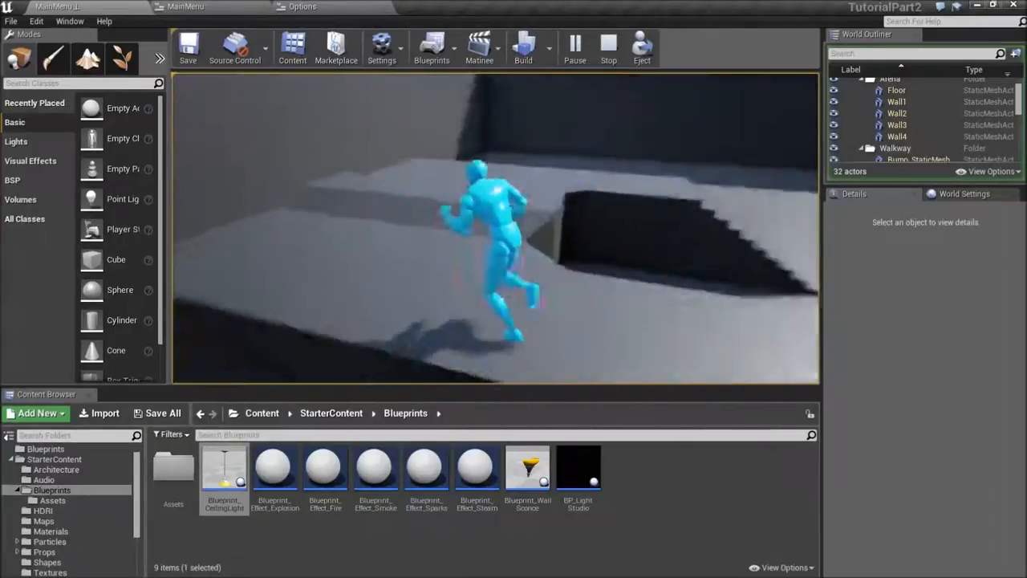
{"action": "key", "text": "w"}
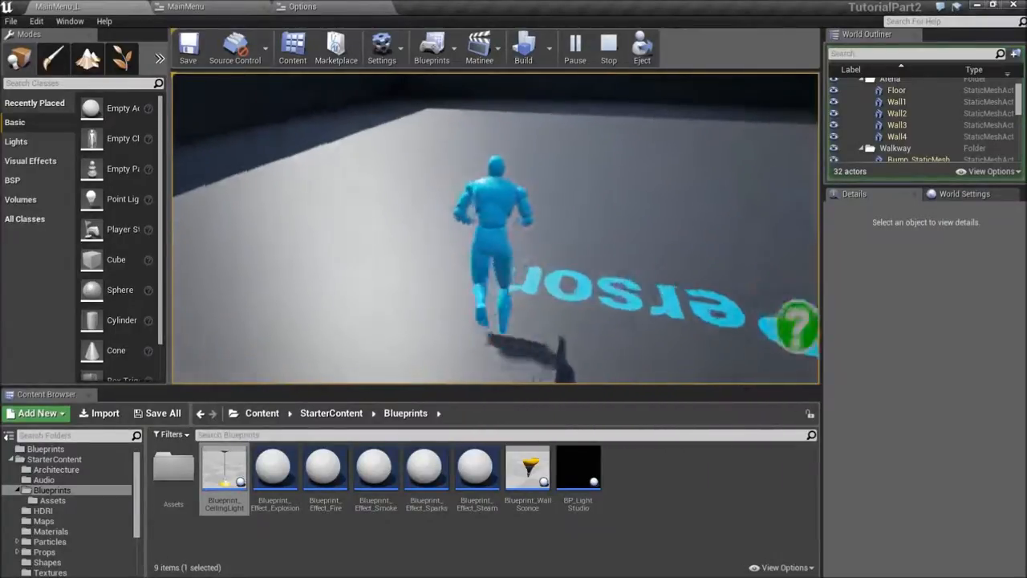
{"action": "key", "text": "w"}
{"action": "key", "text": "space"}
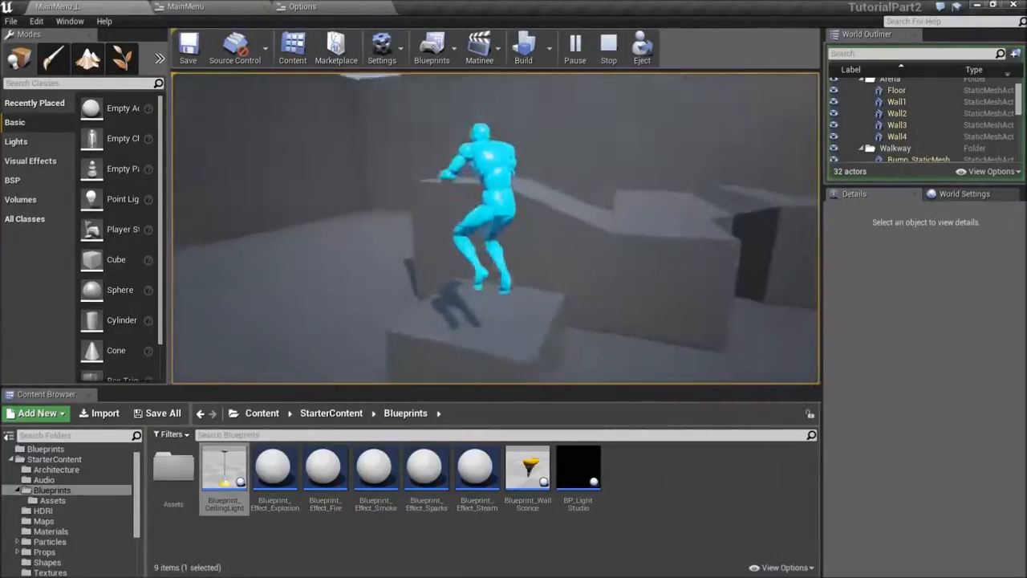
{"action": "key", "text": "w"}
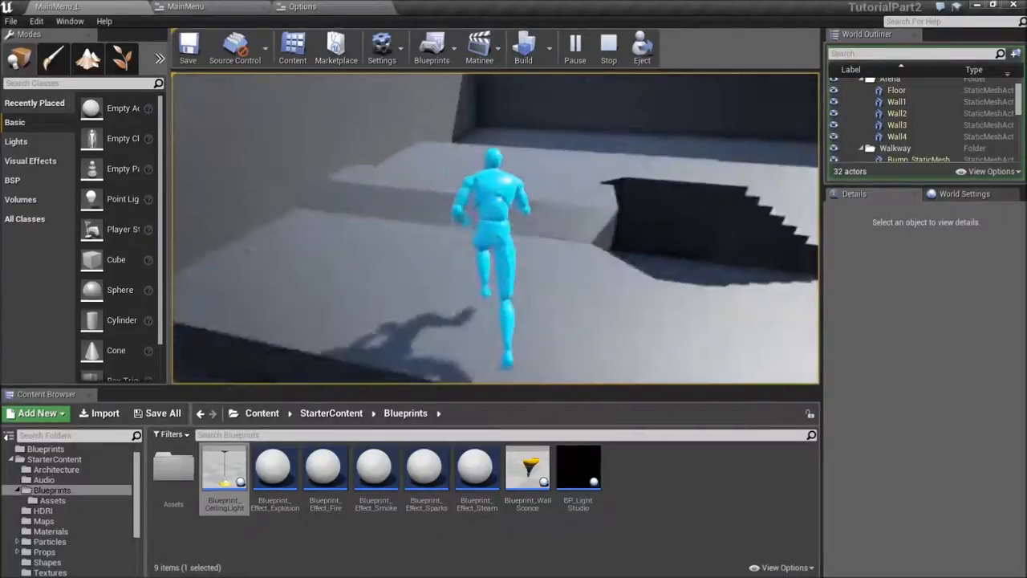
{"action": "key", "text": "w"}
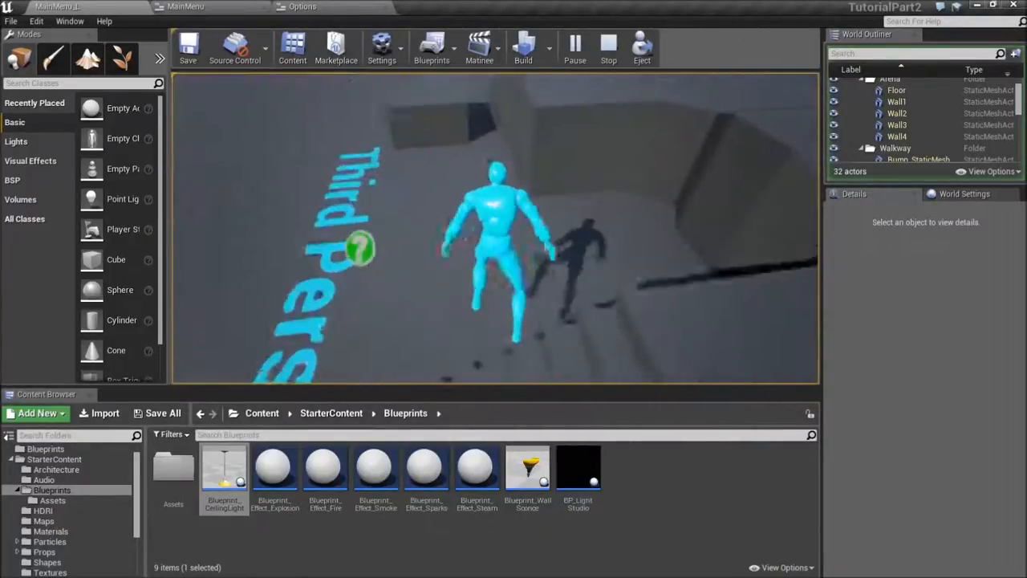
{"action": "key", "text": "w"}
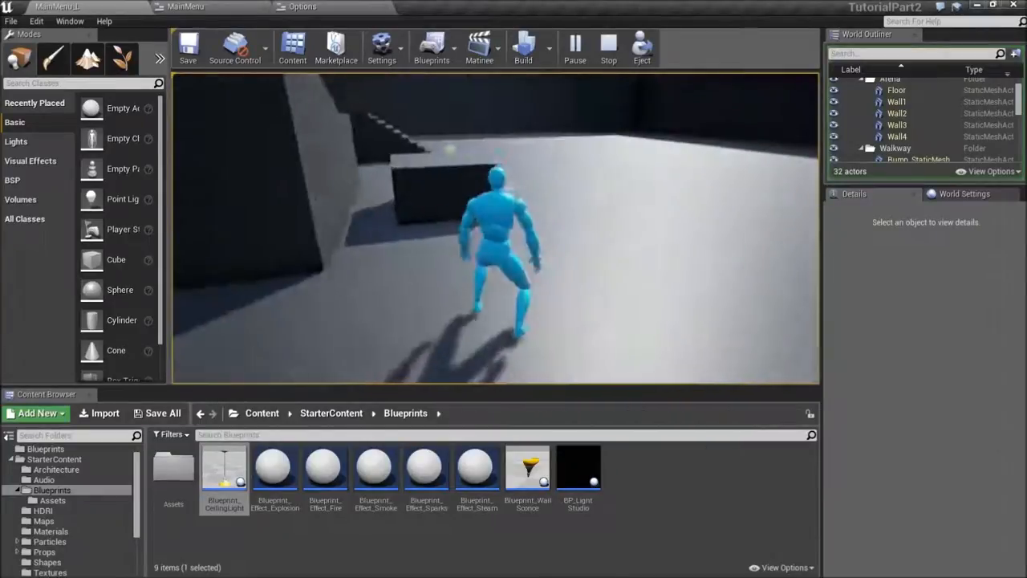
{"action": "key", "text": "w"}
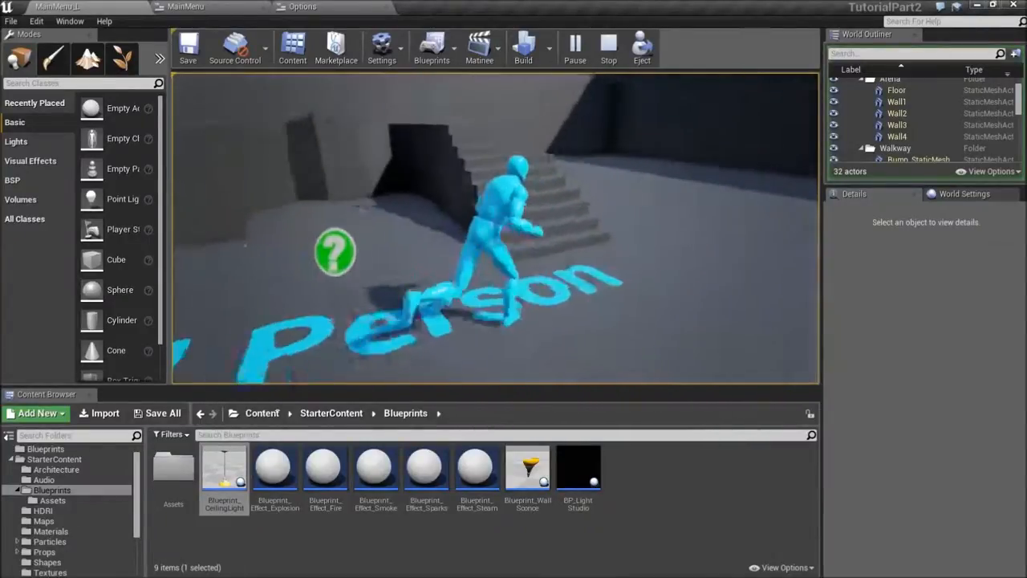
{"action": "key", "text": "w"}
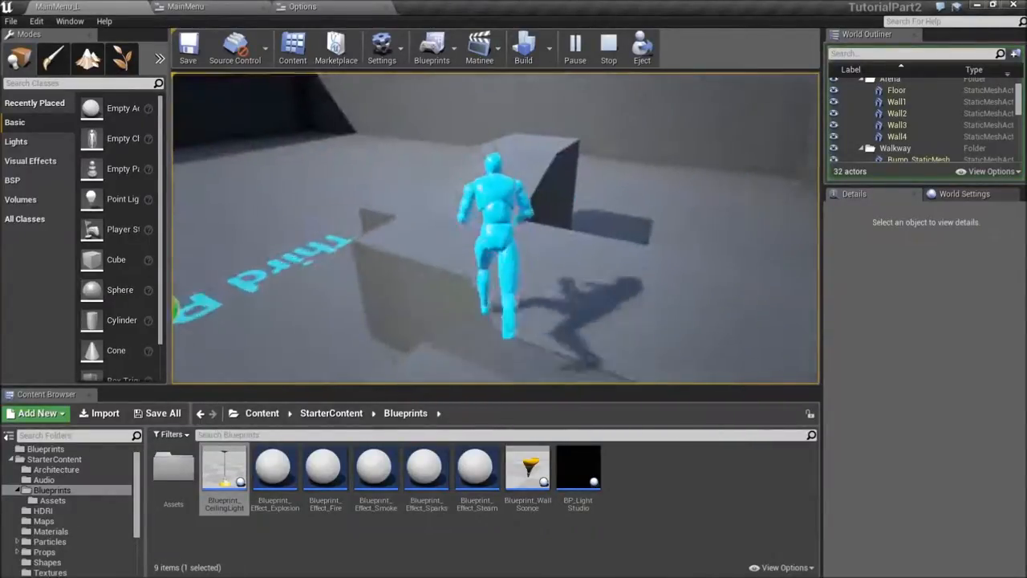
{"action": "key", "text": "w"}
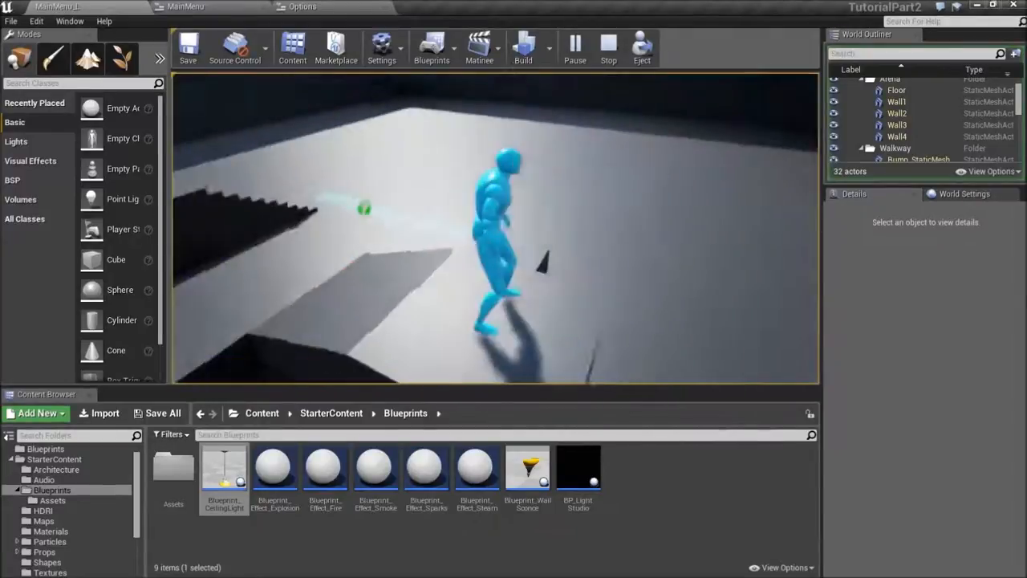
{"action": "key", "text": "w"}
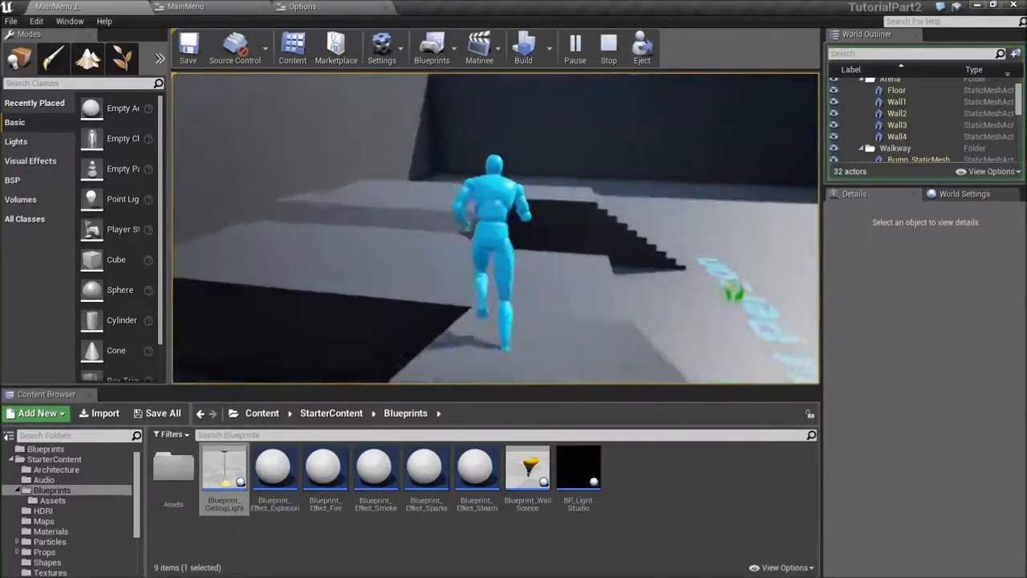
{"action": "key", "text": "w"}
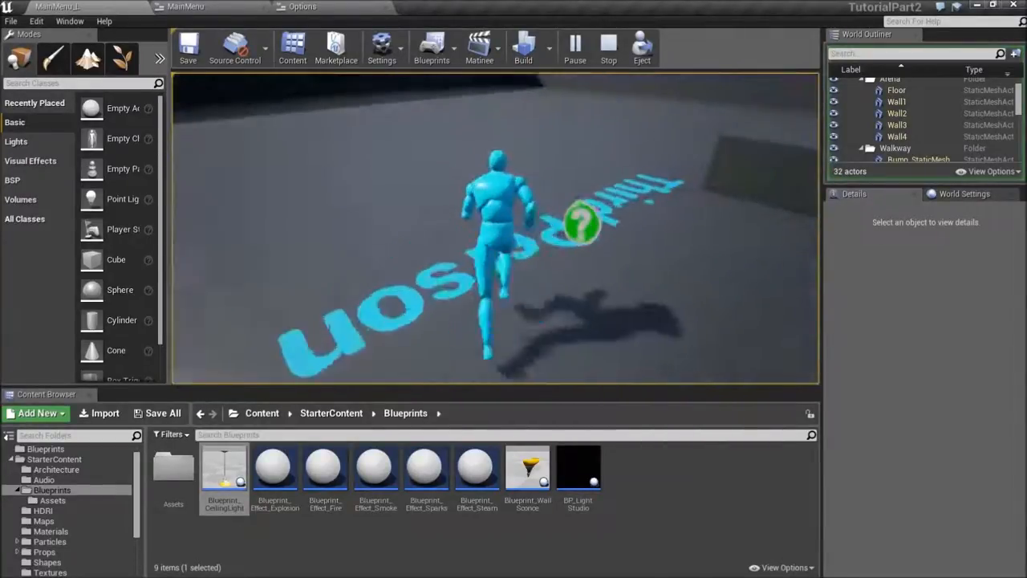
{"action": "key", "text": "w"}
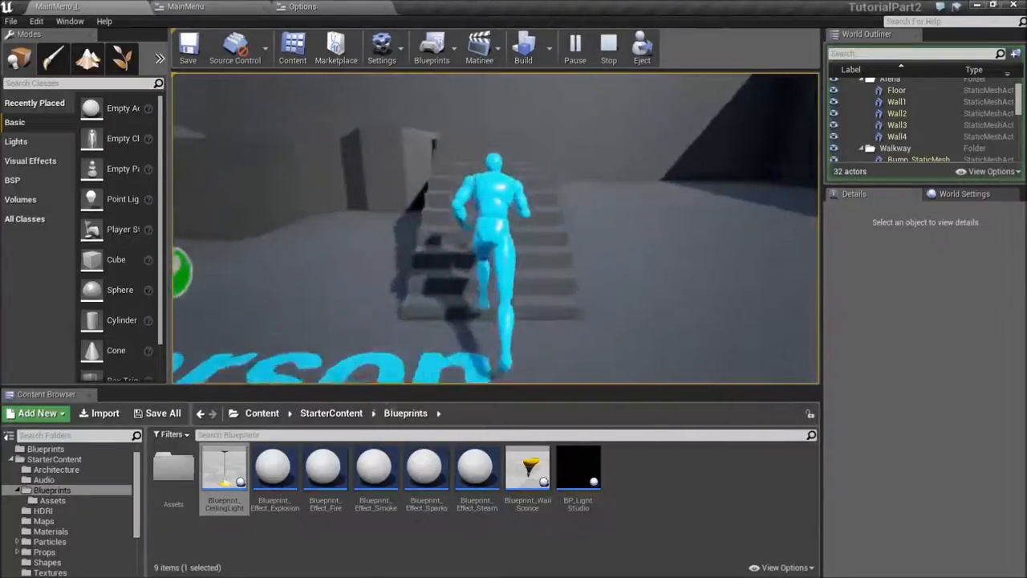
{"action": "key", "text": "w"}
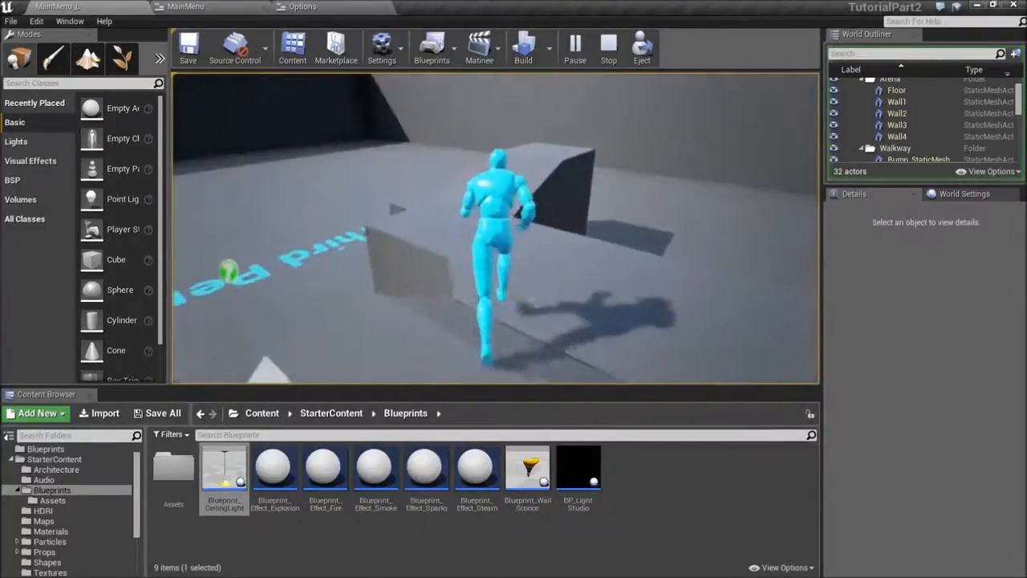
{"action": "key", "text": "w"}
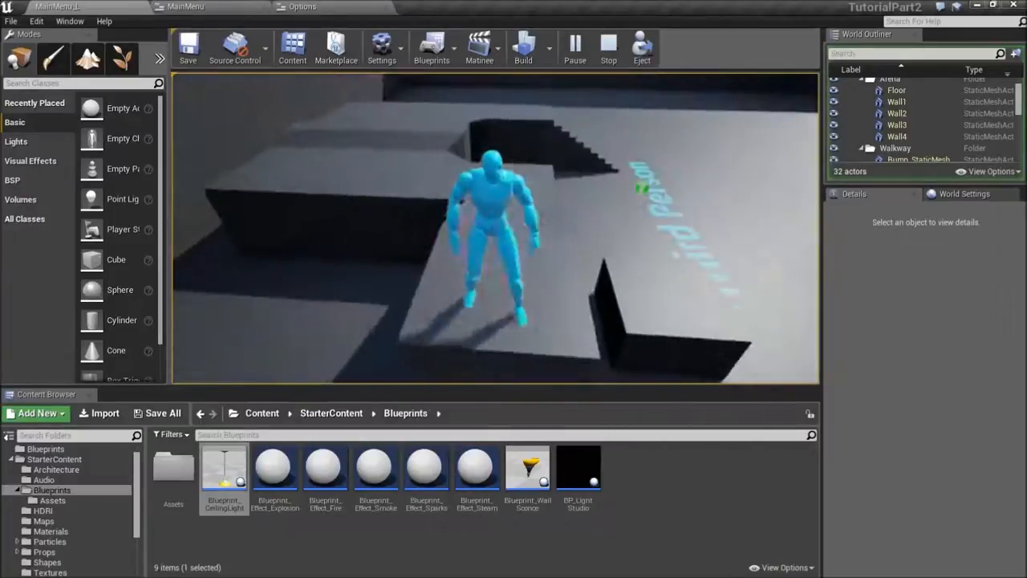
{"action": "key", "text": "w"}
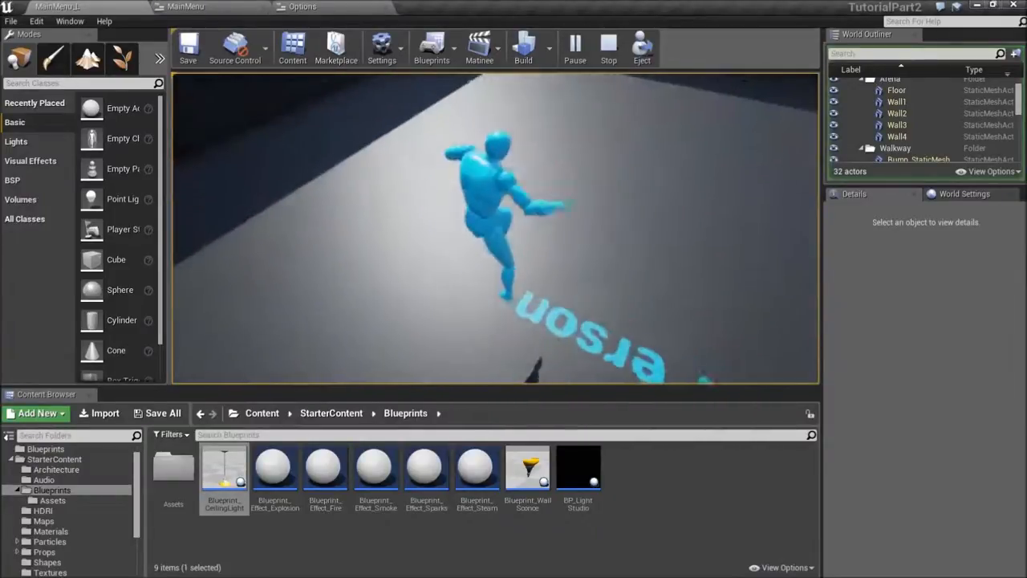
{"action": "key", "text": "w"}
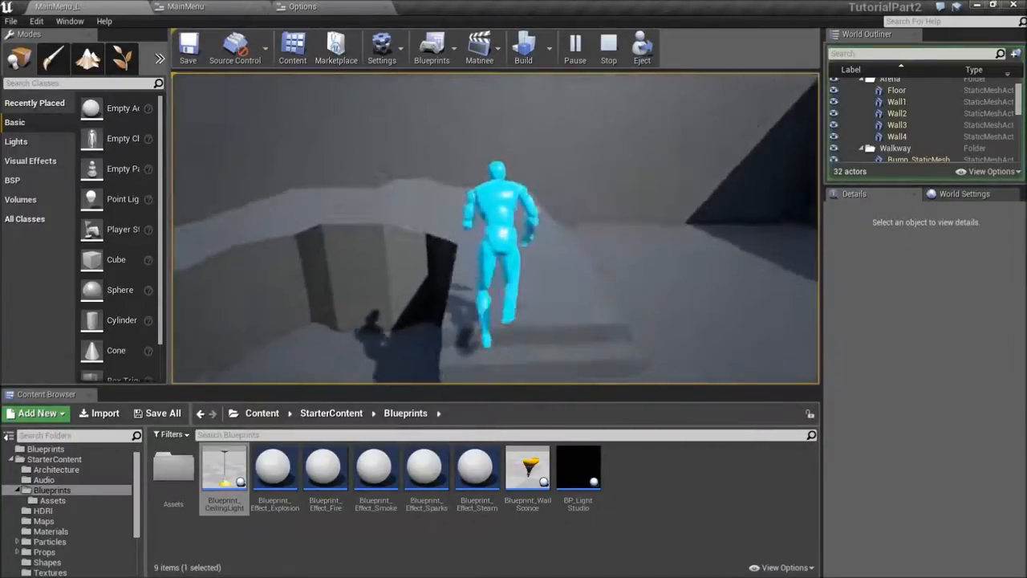
{"action": "key", "text": "w"}
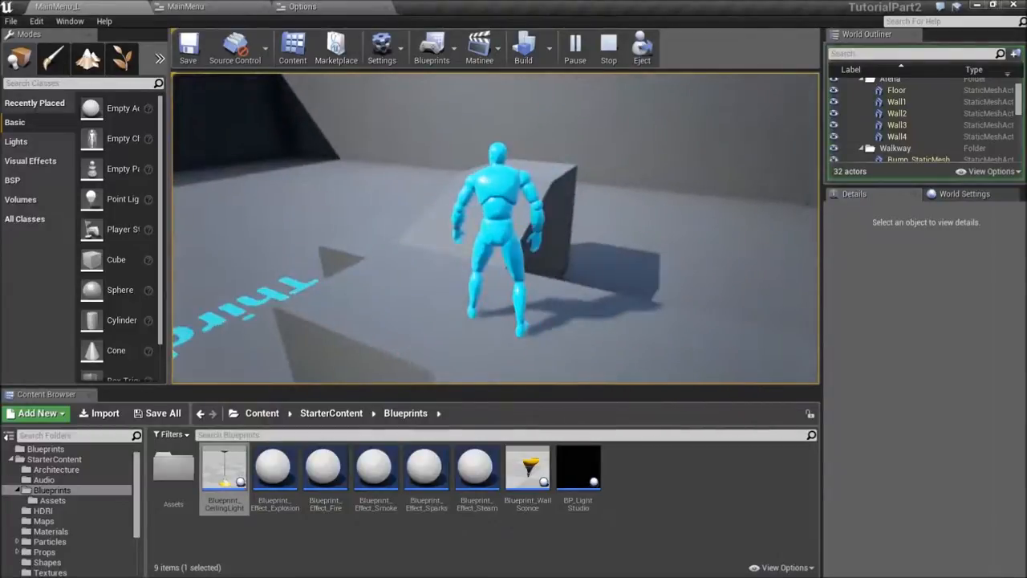